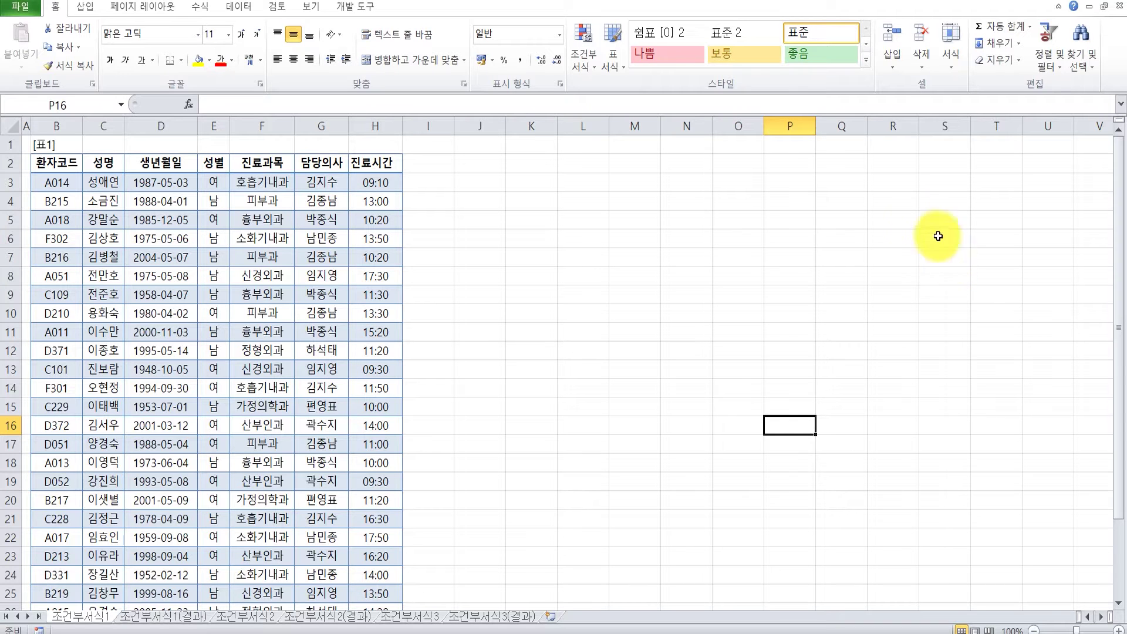
# Select the patient table's data range B3:H30, excluding the header row
pyautogui.click(62, 183)
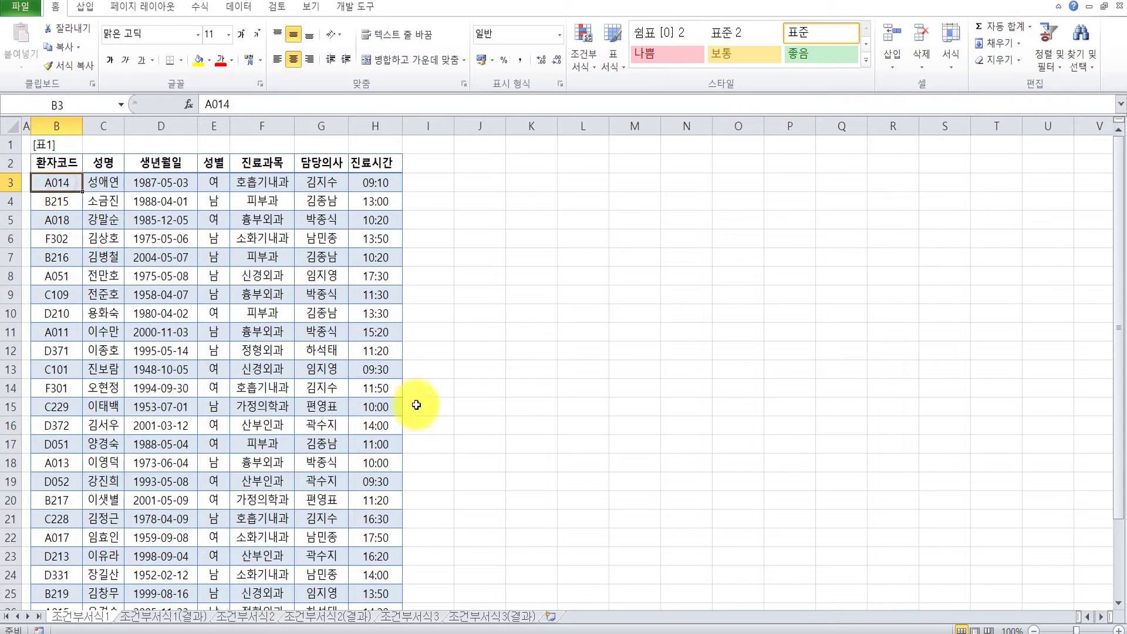
pyautogui.scroll(-2, 429, 408)
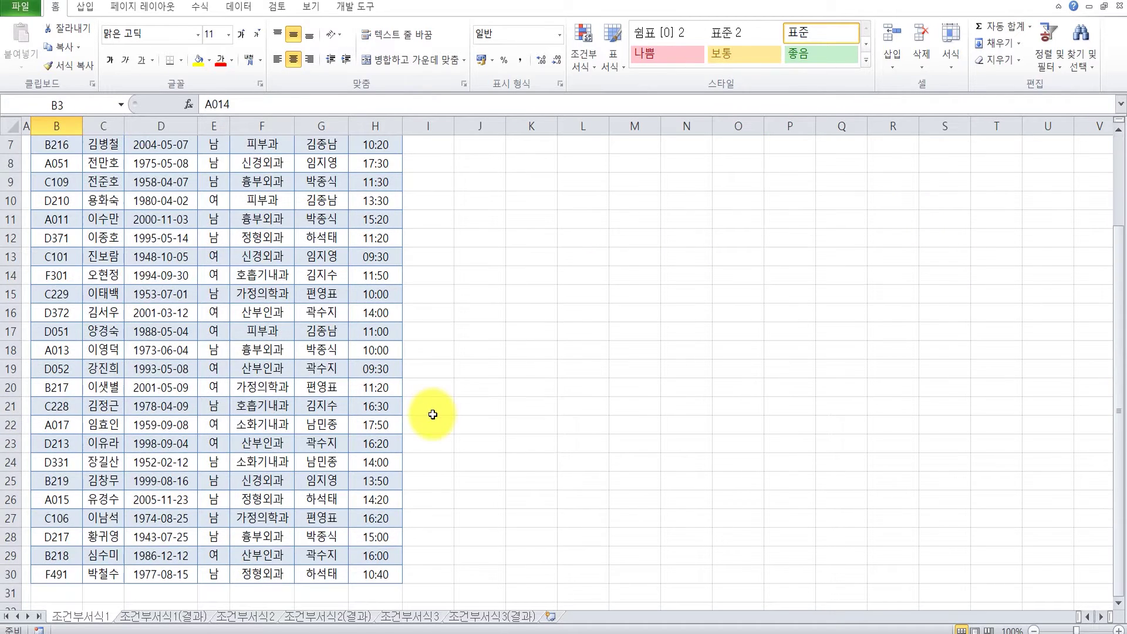
pyautogui.keyDown('shift'); pyautogui.click(379, 577); pyautogui.keyUp('shift')
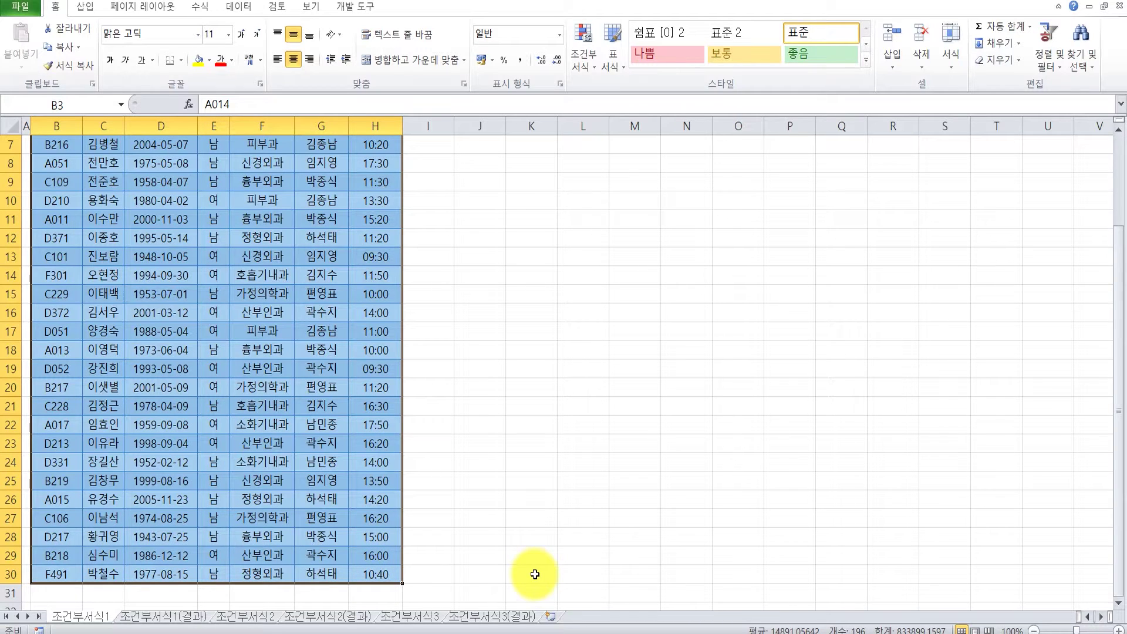
pyautogui.scroll(2, 535, 575)
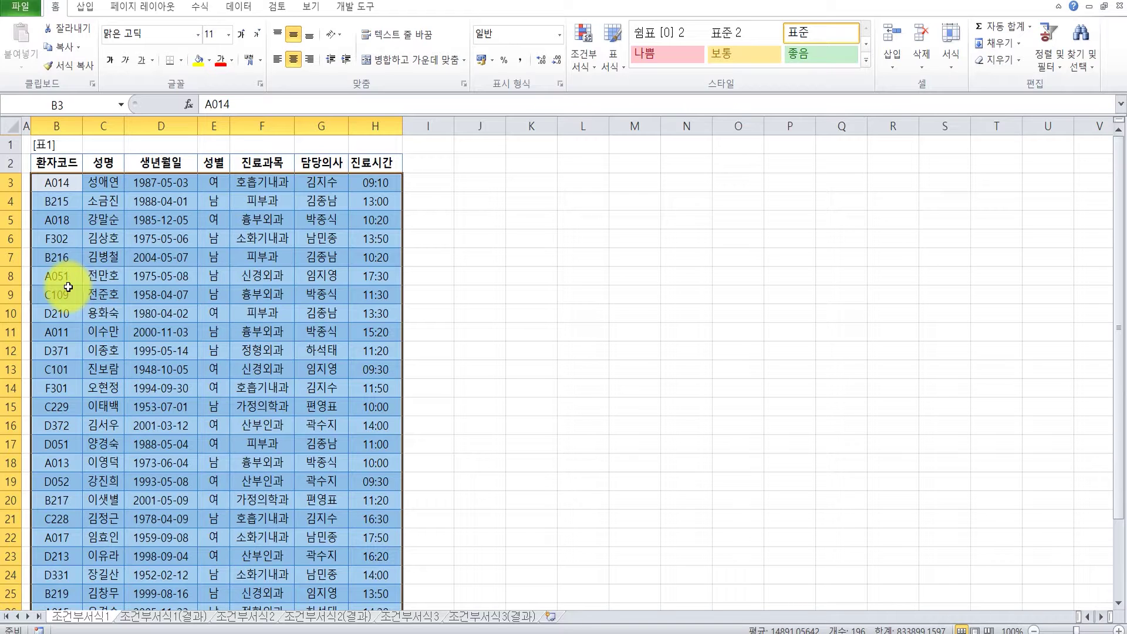
pyautogui.click(277, 187)
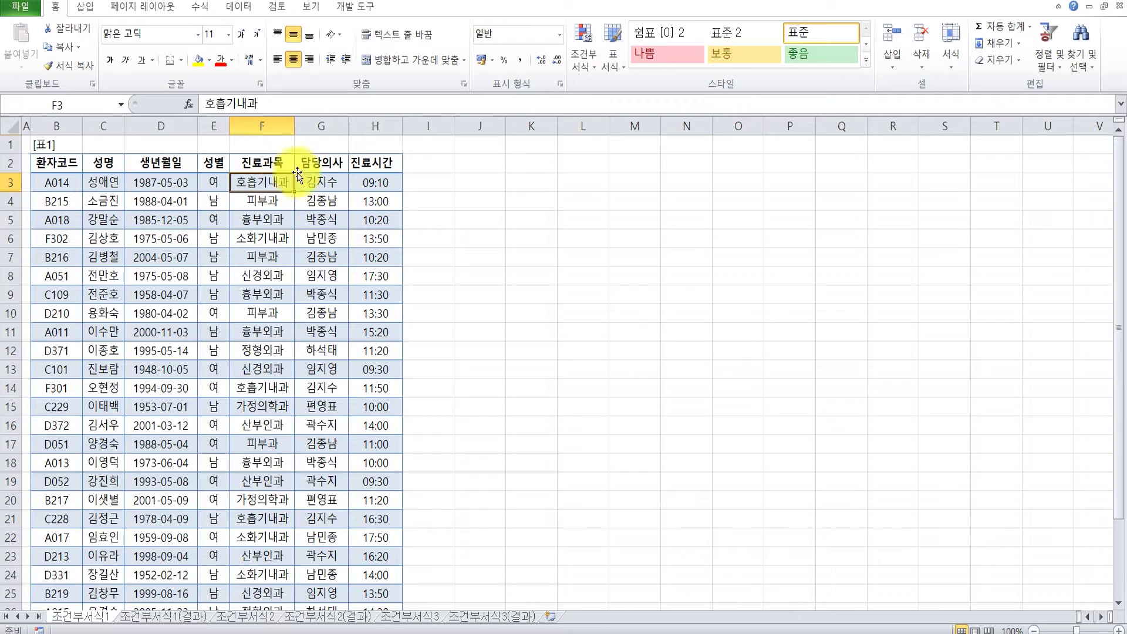
pyautogui.click(459, 182)
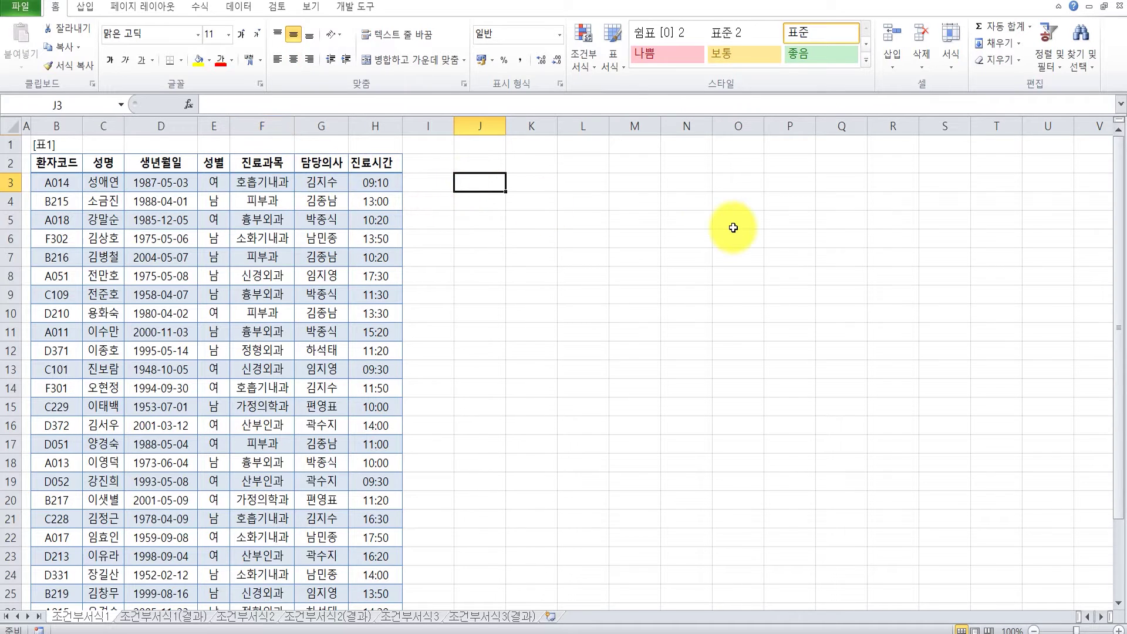
pyautogui.write('=and')
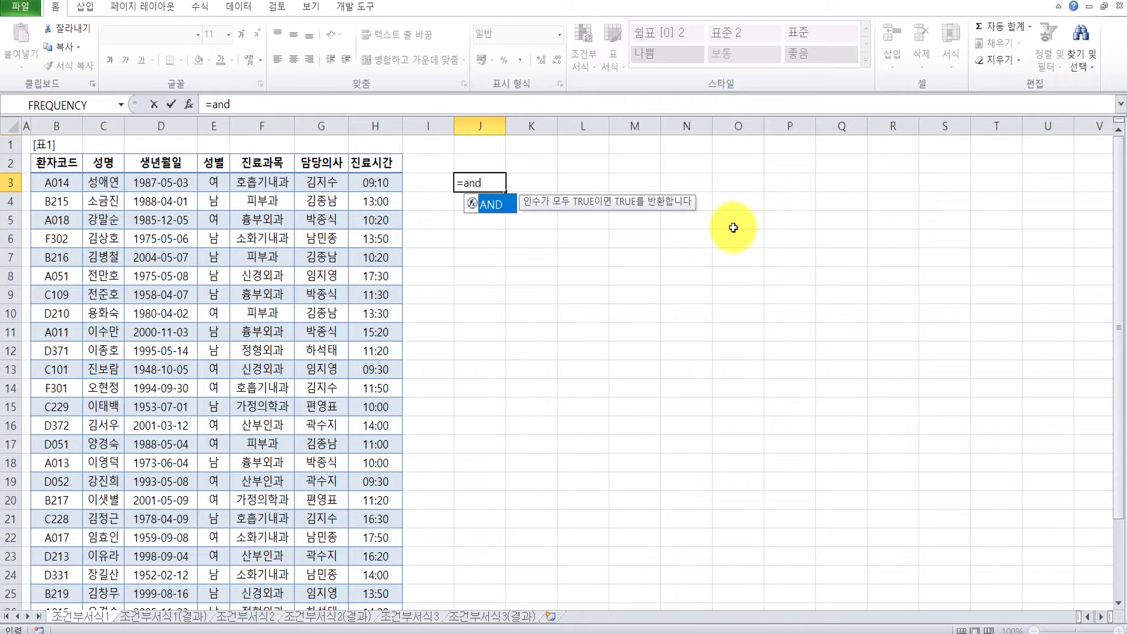
pyautogui.press('Tab')
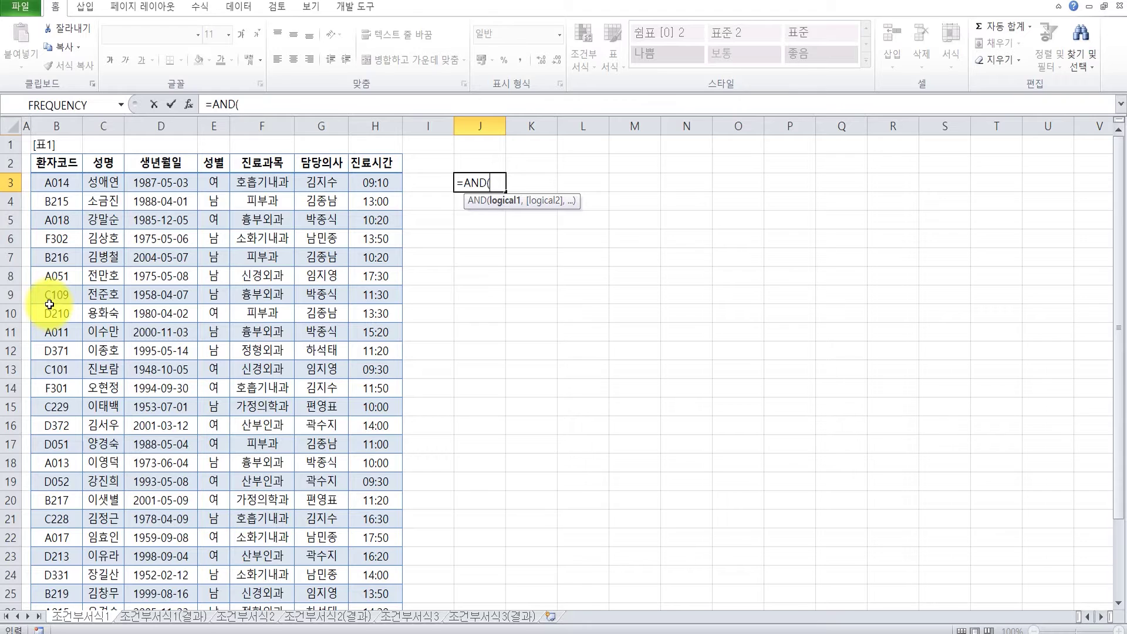
pyautogui.press('Escape')
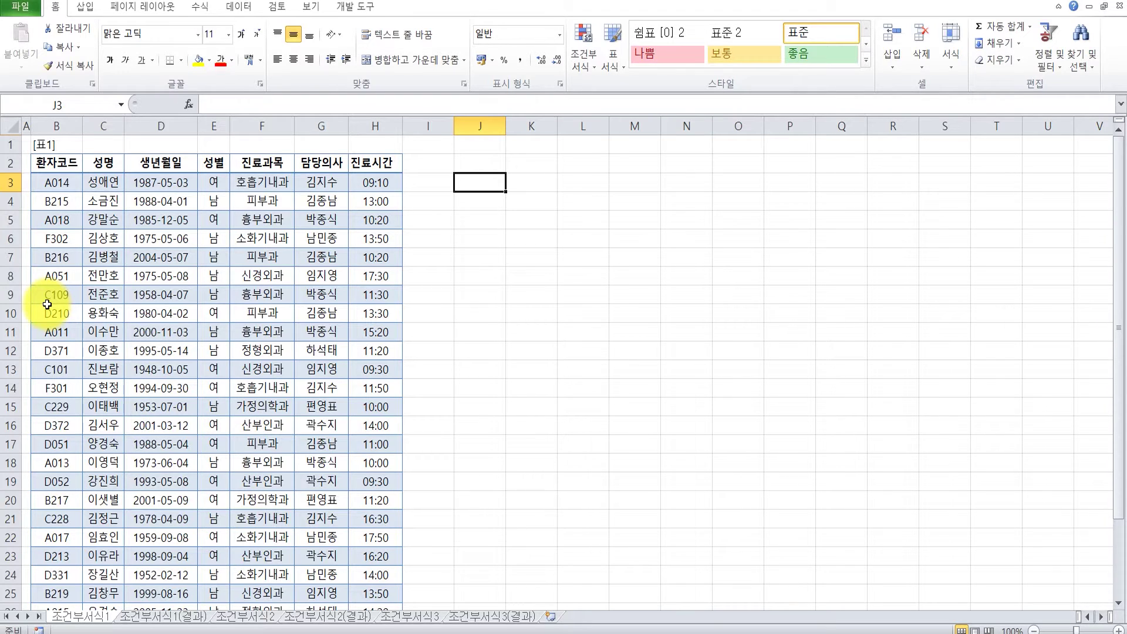
# Highlight the record in row 8 across B8:H8 and return to cell B3
pyautogui.click(51, 274)
pyautogui.moveTo(51, 274); pyautogui.dragTo(372, 276)
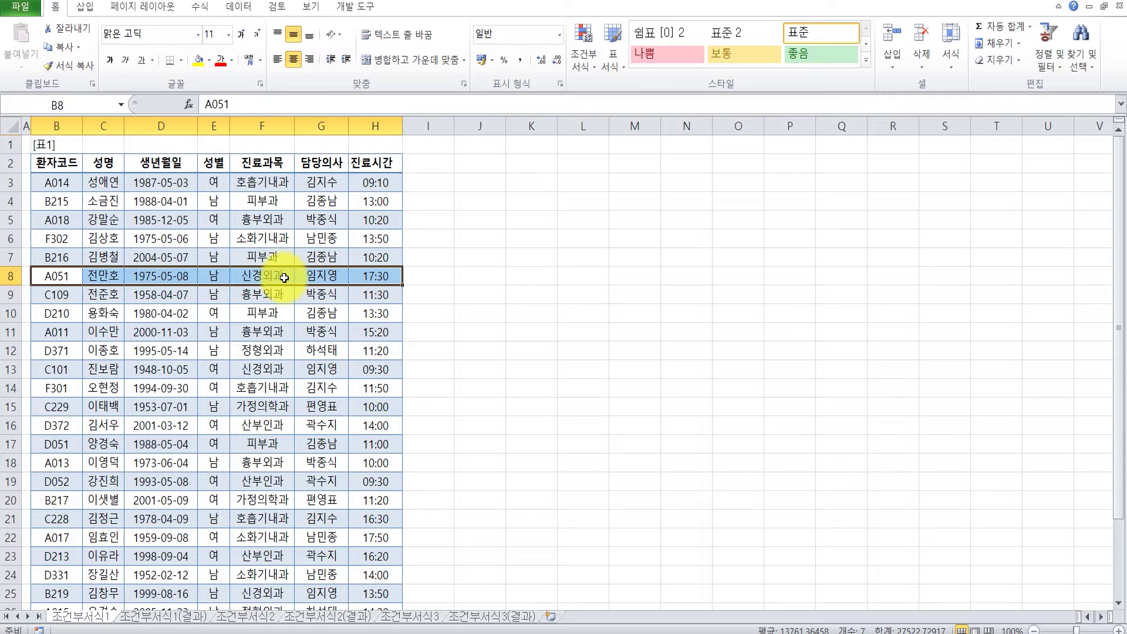
pyautogui.click(75, 177)
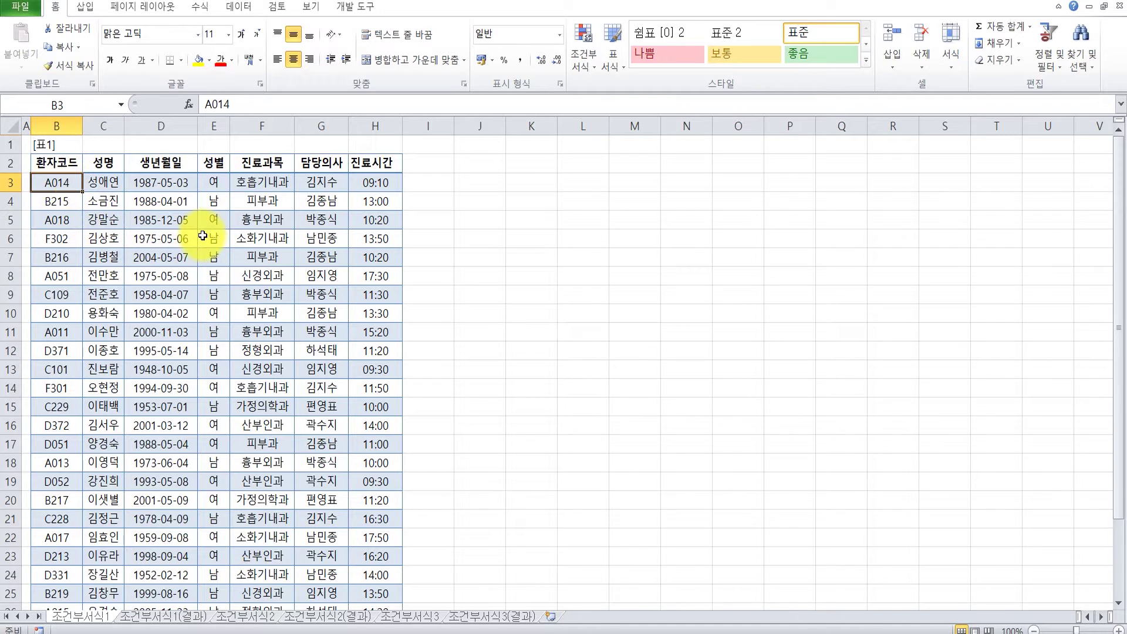
# Enter the formula =RIGHT(B3,1) in J3 to extract the last character of the patient code
pyautogui.click(493, 186)
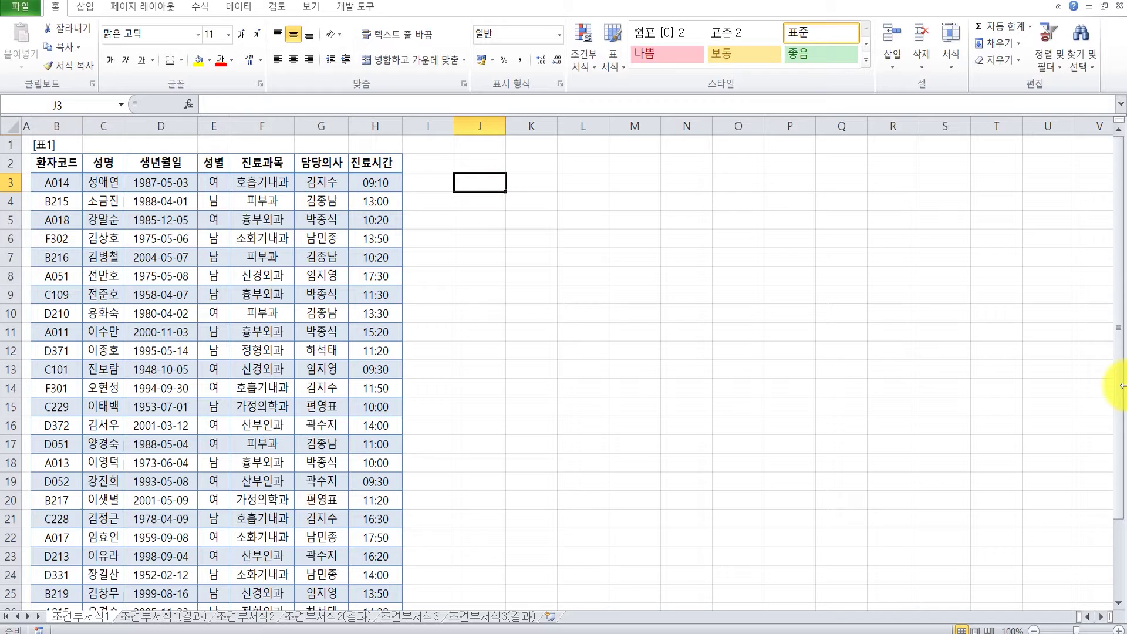
pyautogui.write('=ri')
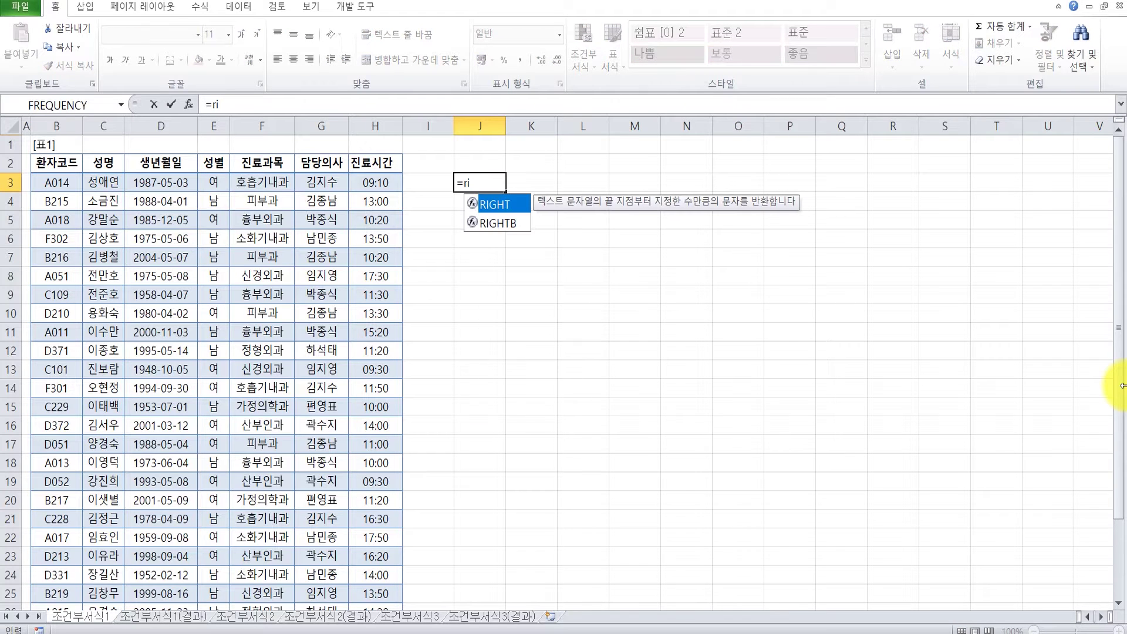
pyautogui.press('Tab')
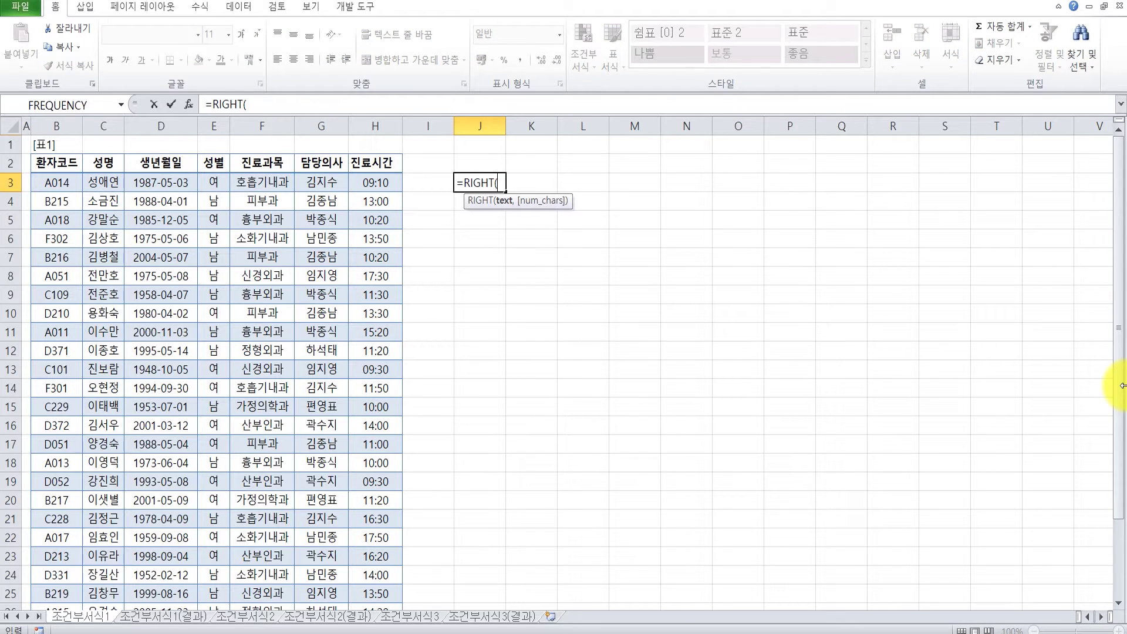
pyautogui.click(47, 182)
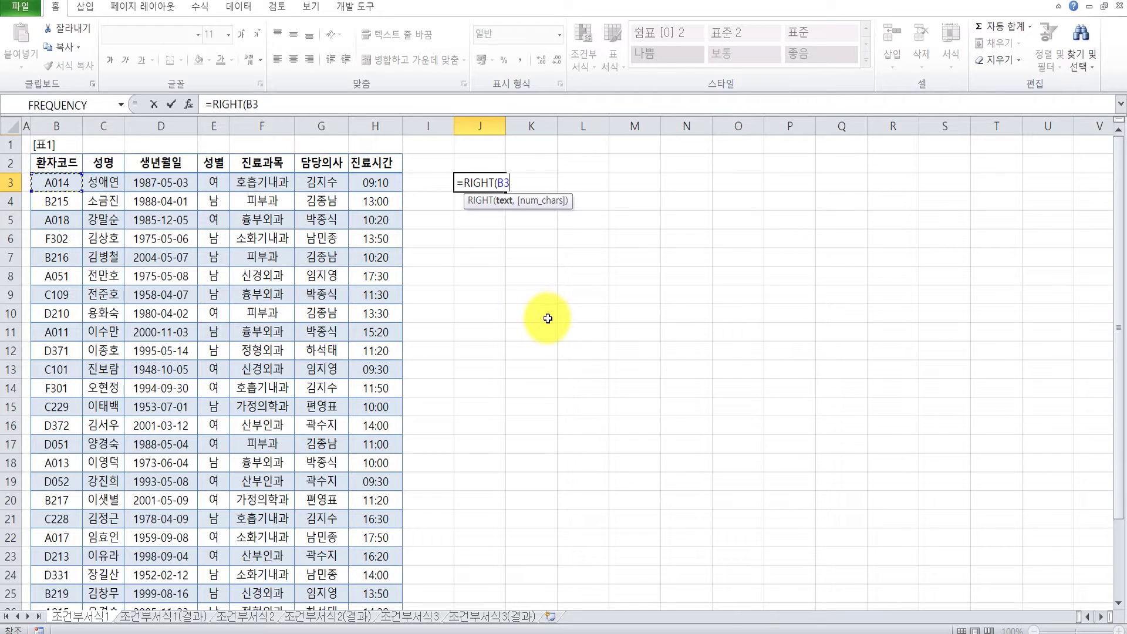
pyautogui.write(',1')
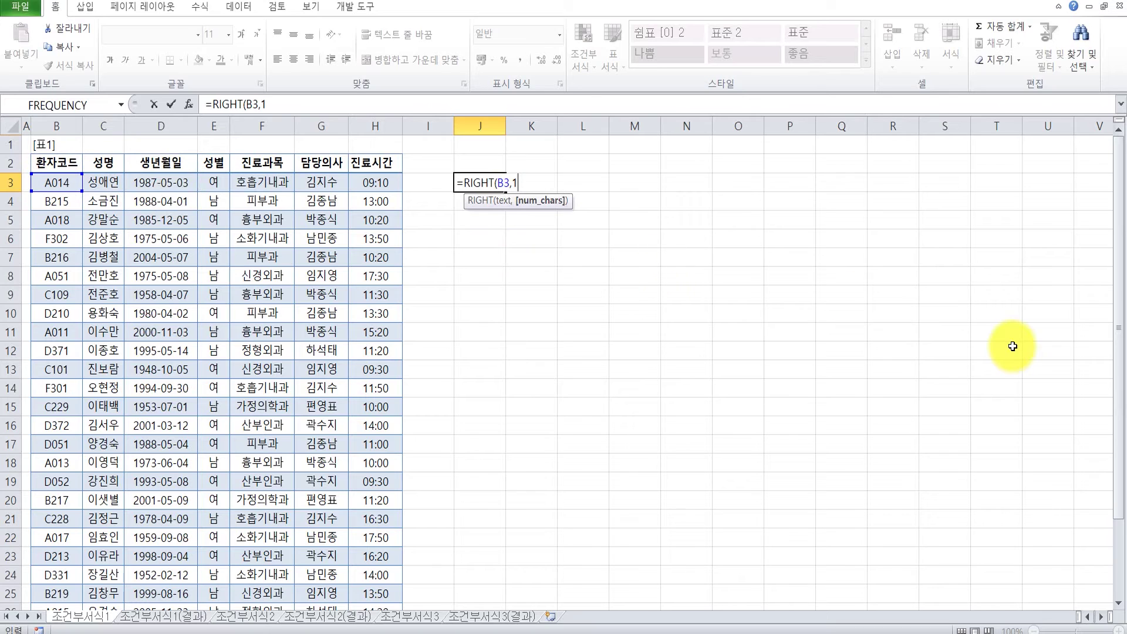
pyautogui.press('Return')
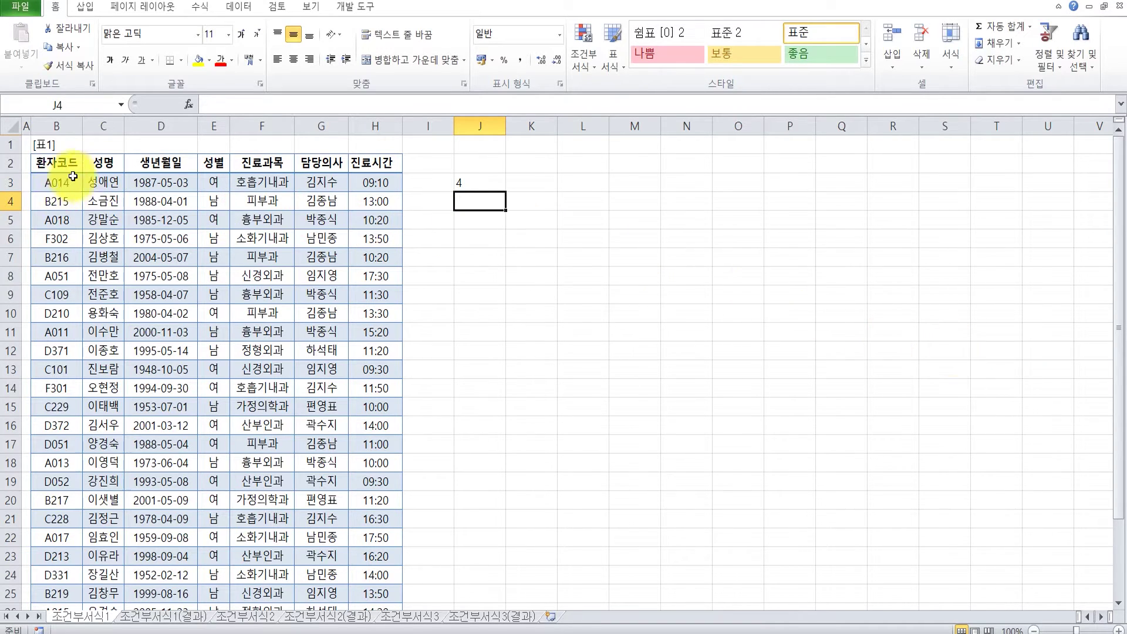
# Fill the J3 formula down column J to the table's last row, J30
pyautogui.click(495, 182)
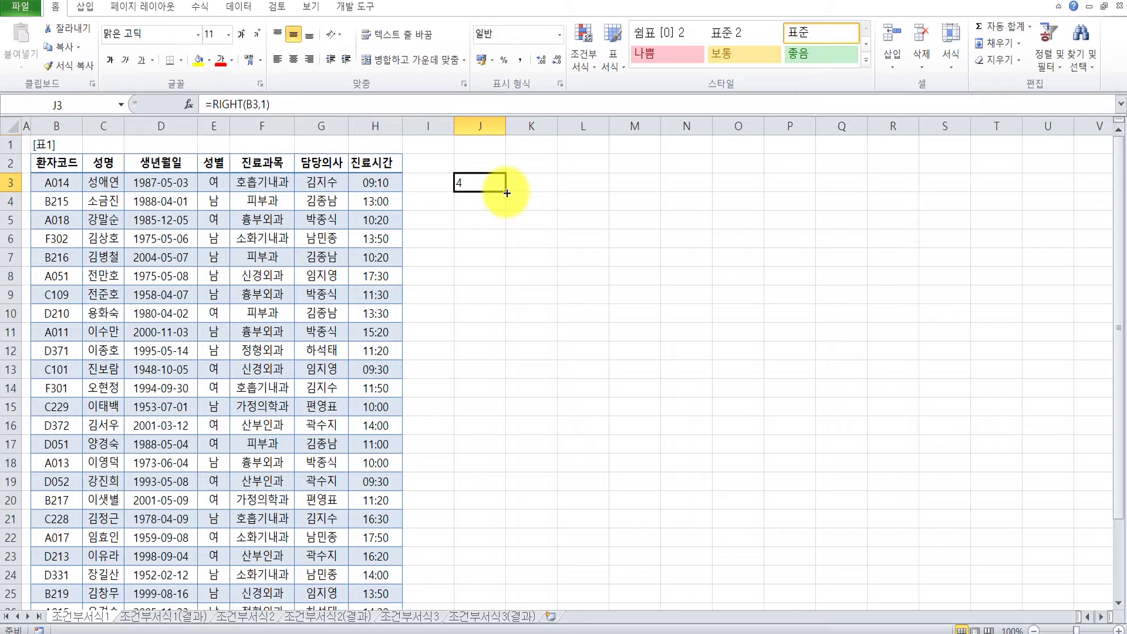
pyautogui.moveTo(507, 193); pyautogui.dragTo(495, 601)
pyautogui.scroll(-3, 563, 563)
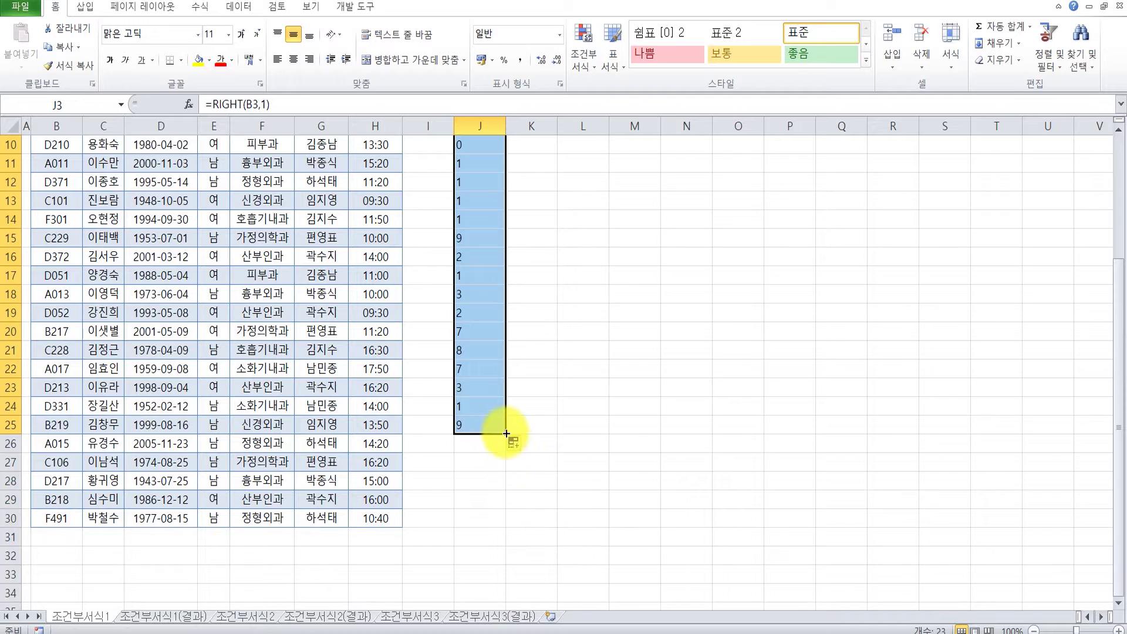
pyautogui.moveTo(506, 433); pyautogui.dragTo(510, 522)
pyautogui.scroll(3, 669, 441)
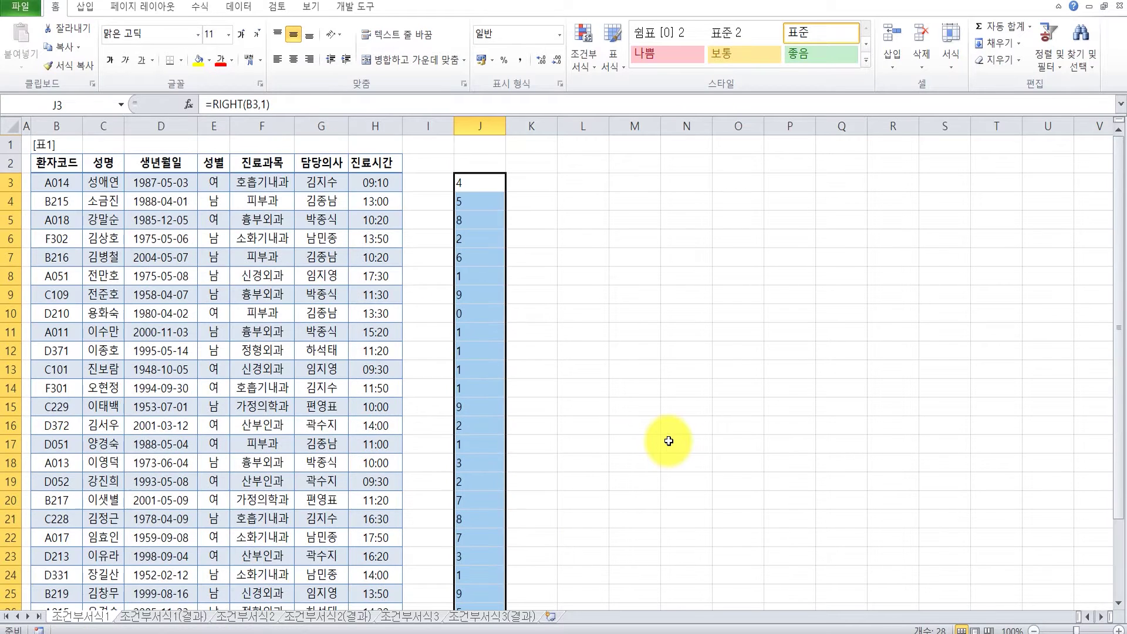
# Extend the formula in J3 to compare the result with the number 1: =RIGHT(B3,1)=1
pyautogui.click(482, 182)
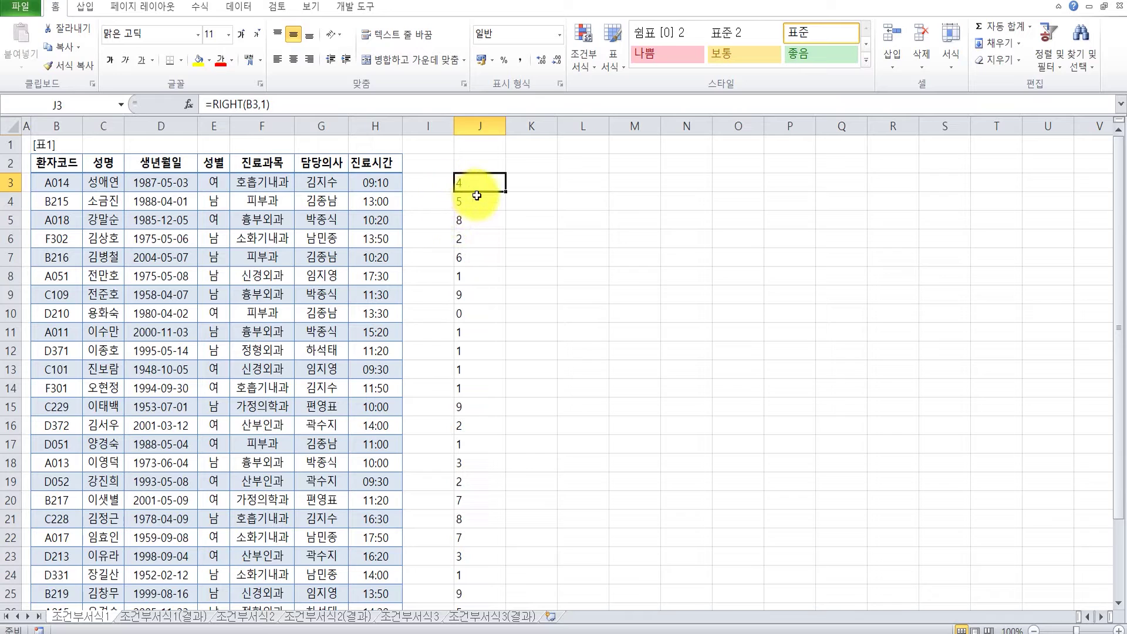
pyautogui.click(328, 112)
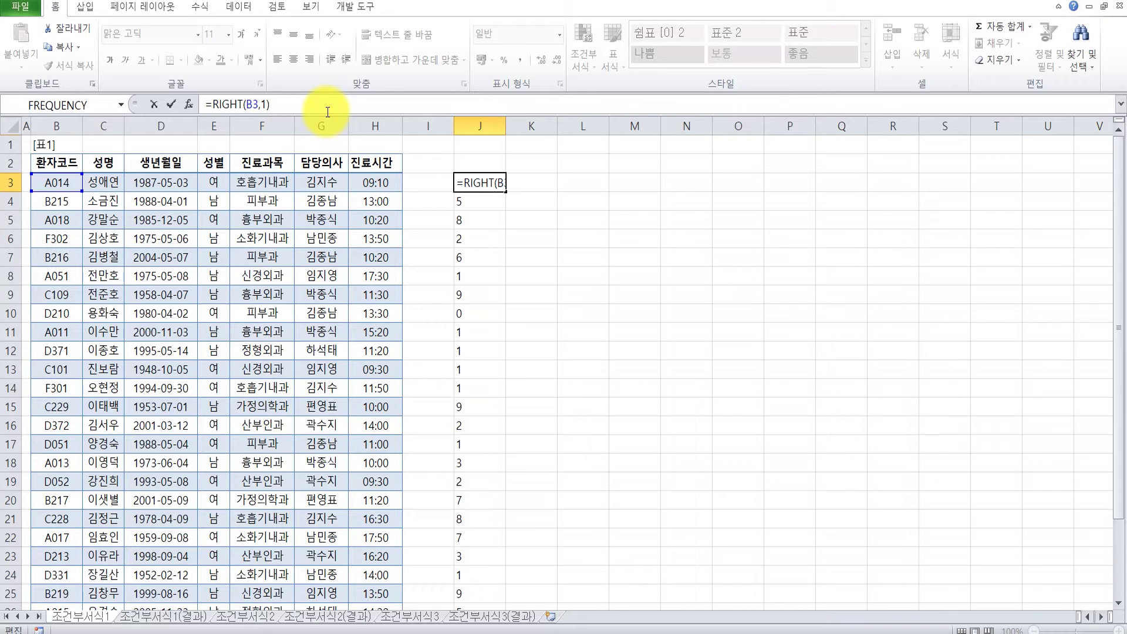
pyautogui.write('=1')
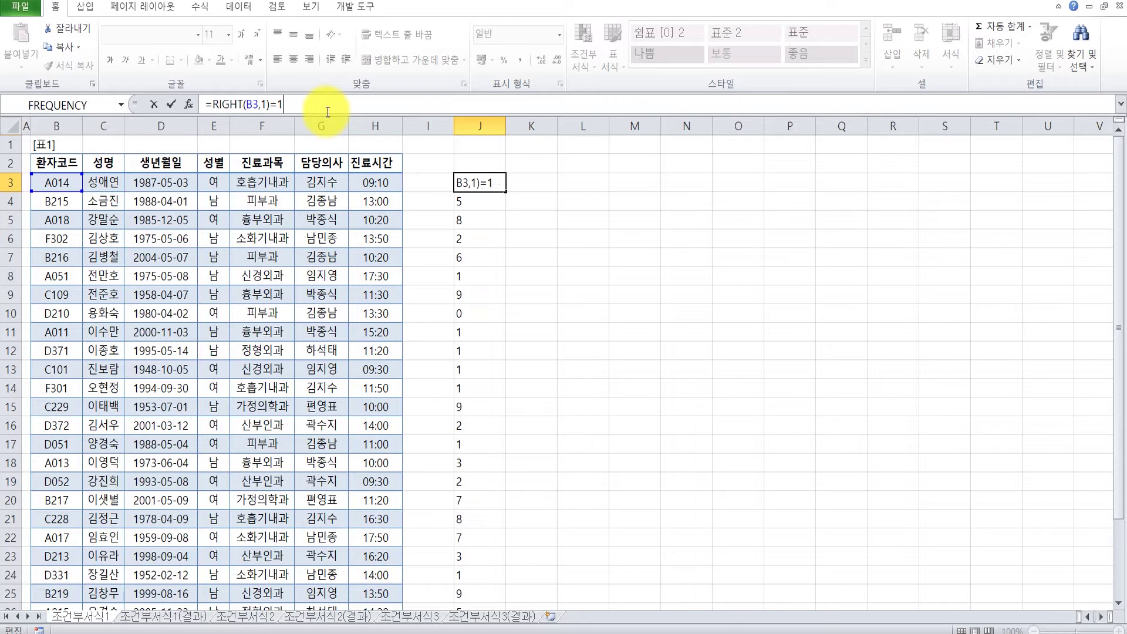
pyautogui.press('Return')
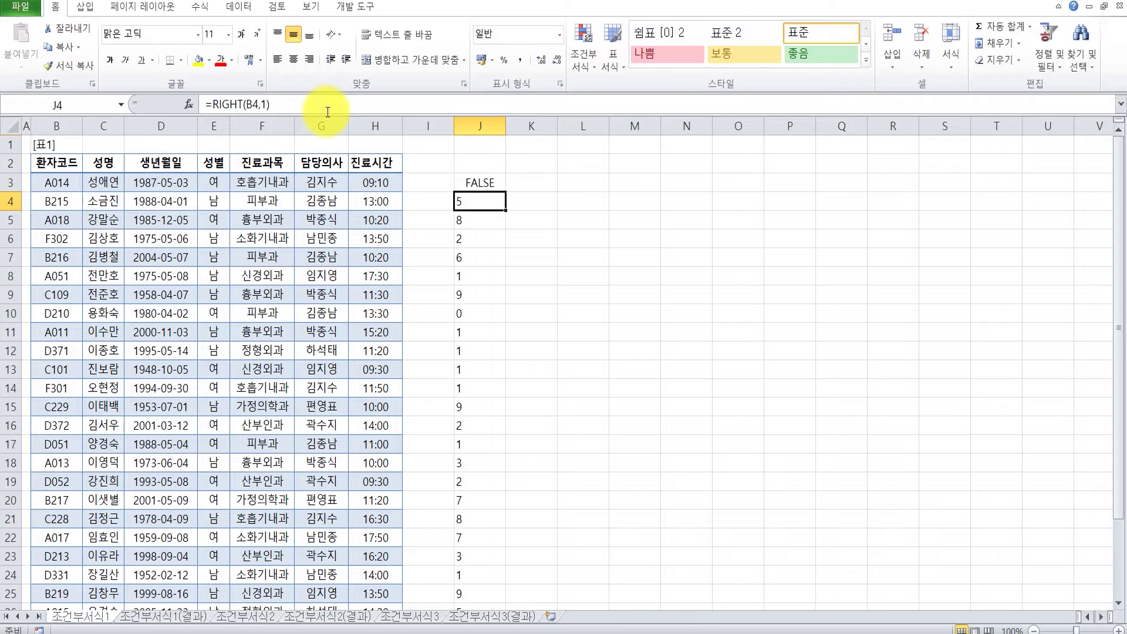
# Fill the comparison formula from J3 down to J8 and inspect the formula in J8
pyautogui.press('Up')
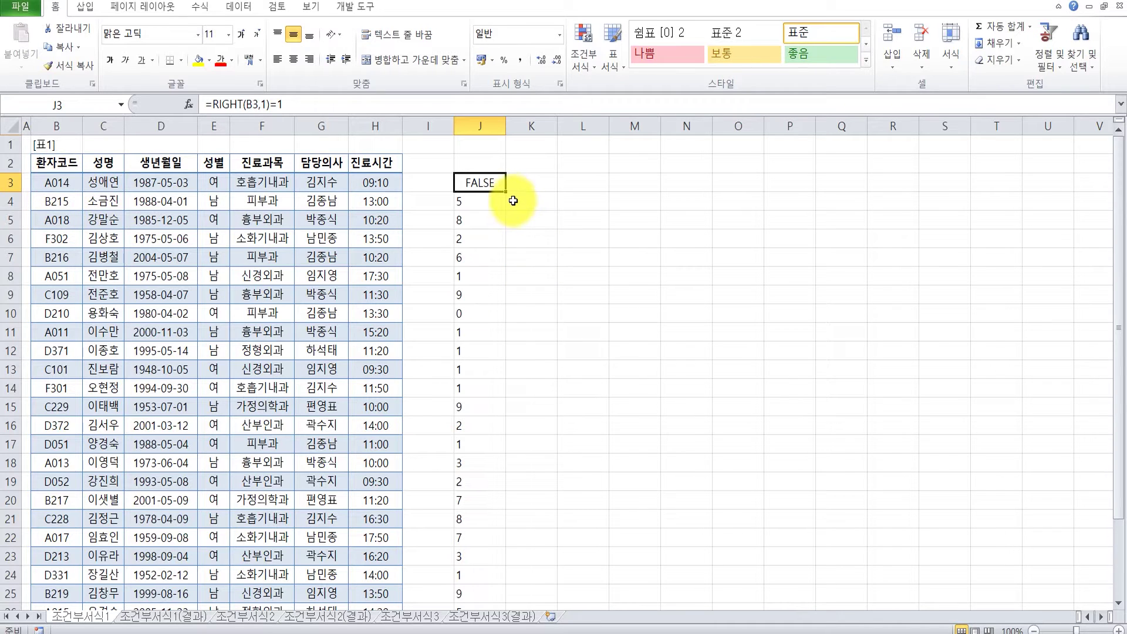
pyautogui.moveTo(505, 192); pyautogui.dragTo(505, 277)
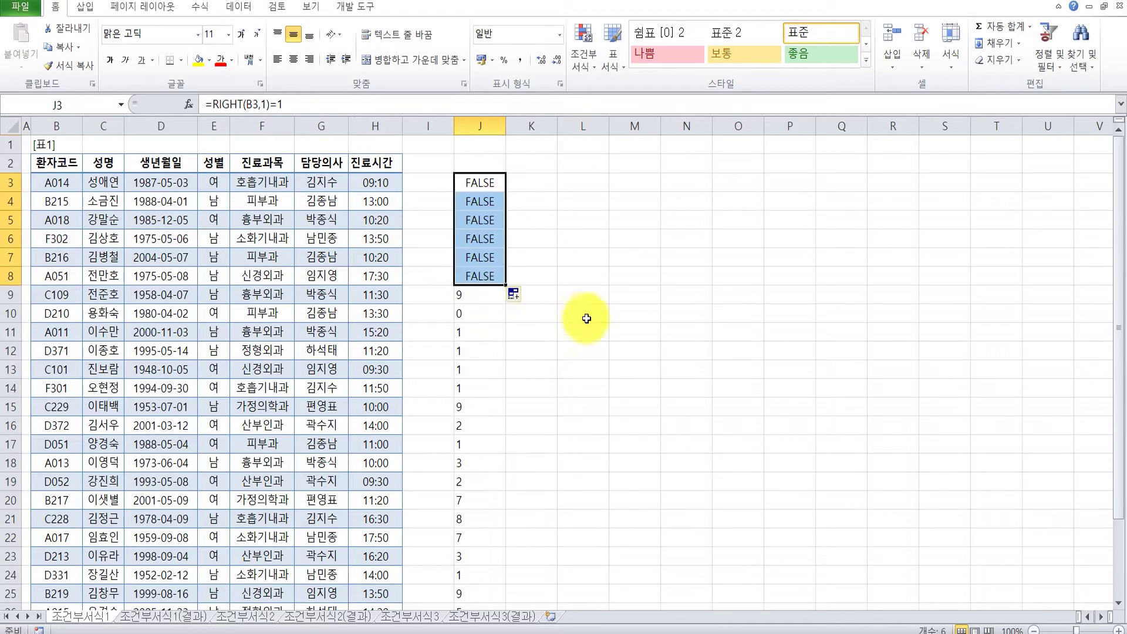
pyautogui.click(487, 280)
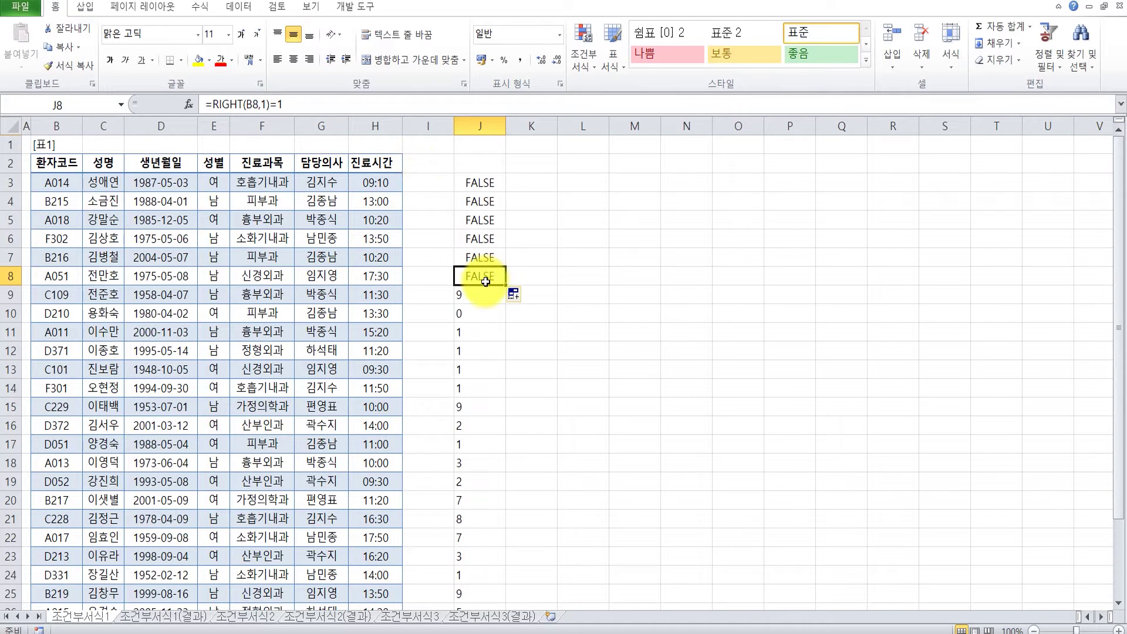
pyautogui.click(479, 183)
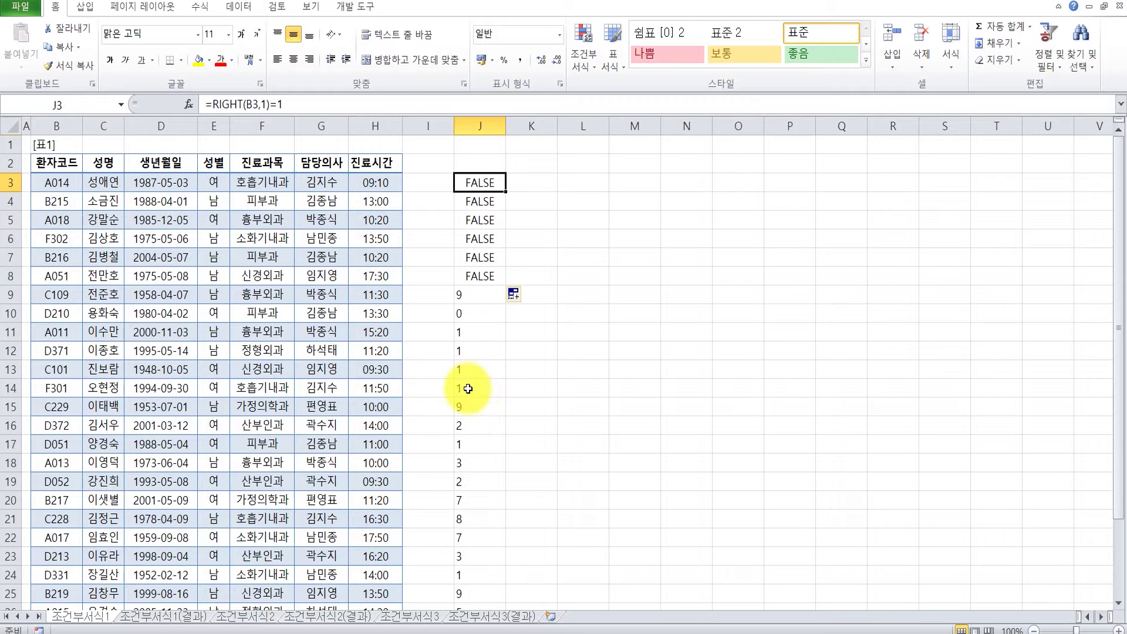
# Enter the number 9 and the text tt in L9 as alignment samples, and clear the cell
pyautogui.click(585, 297)
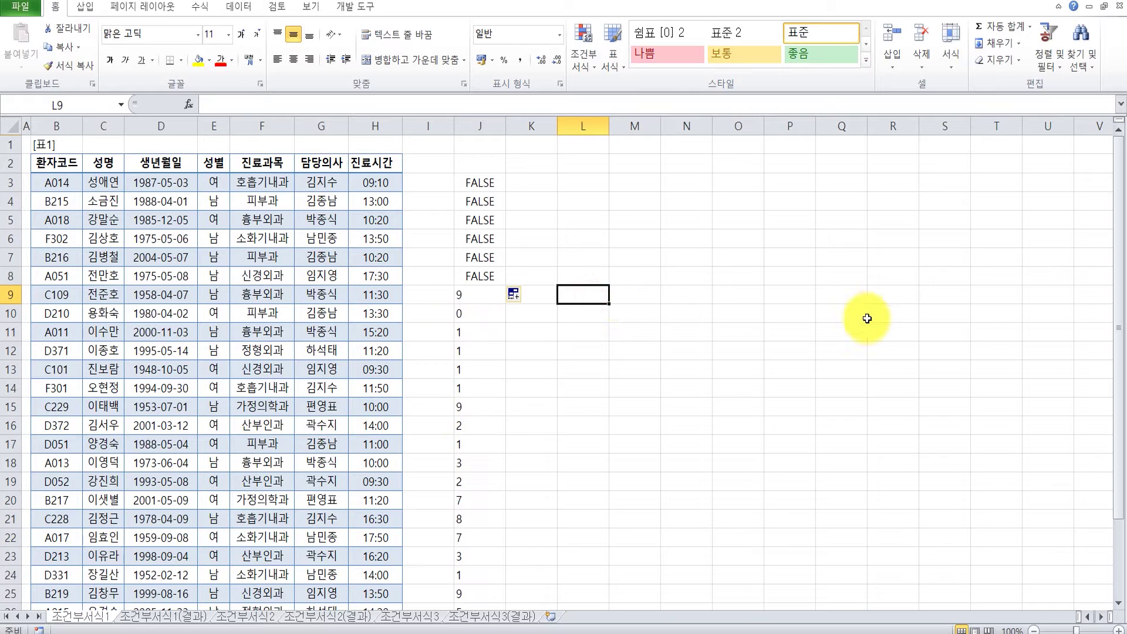
pyautogui.write('9')
pyautogui.press('Return')
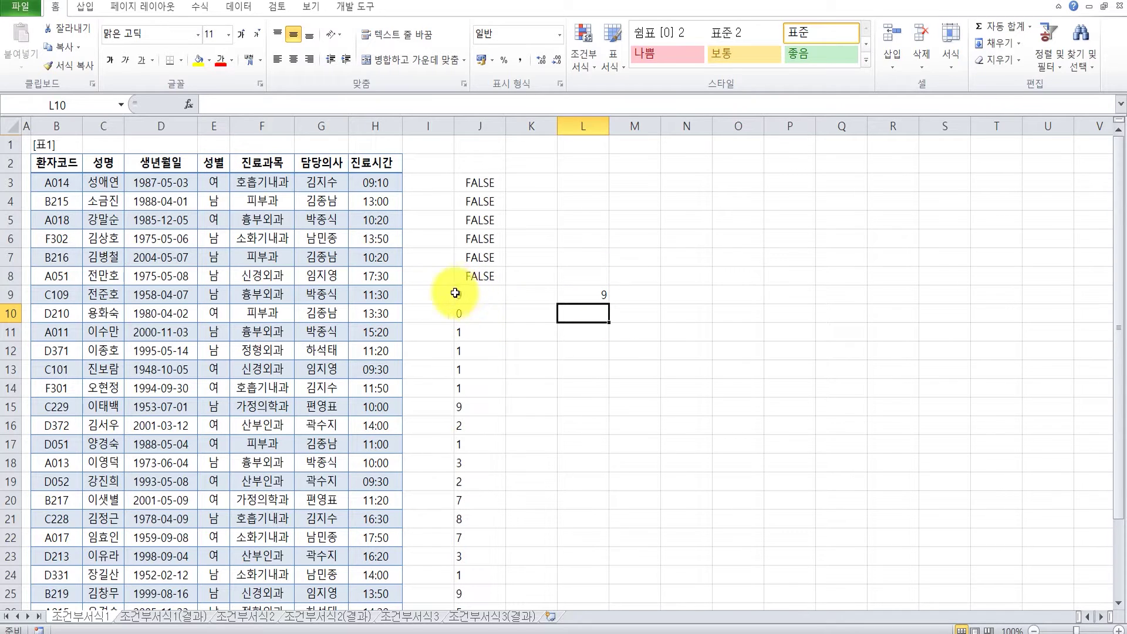
pyautogui.click(586, 298)
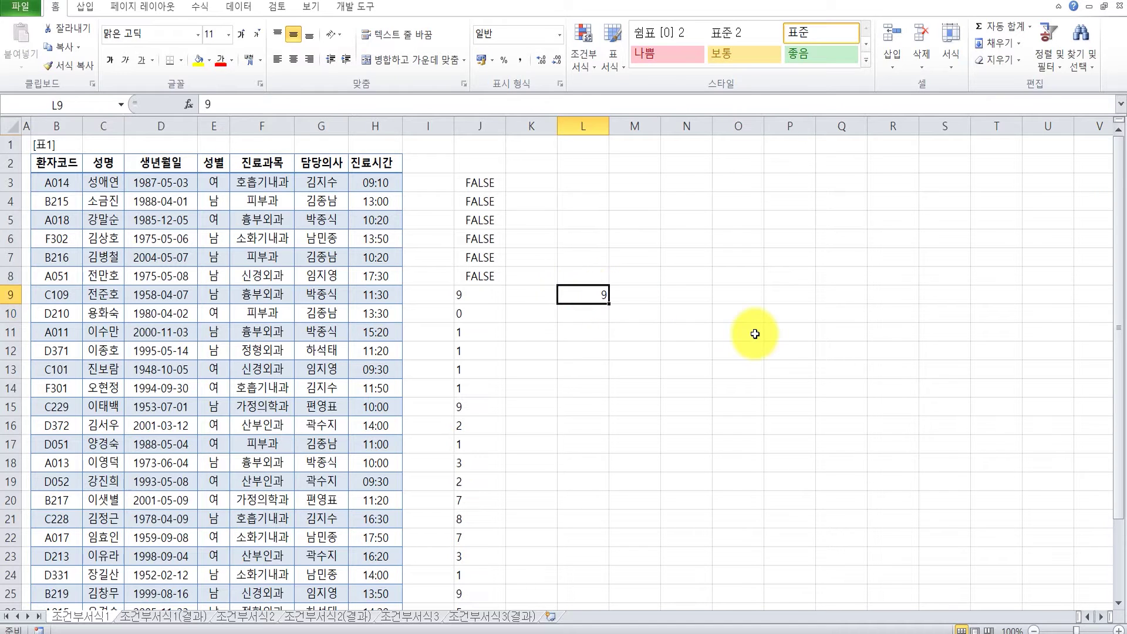
pyautogui.write('tt')
pyautogui.press('Return')
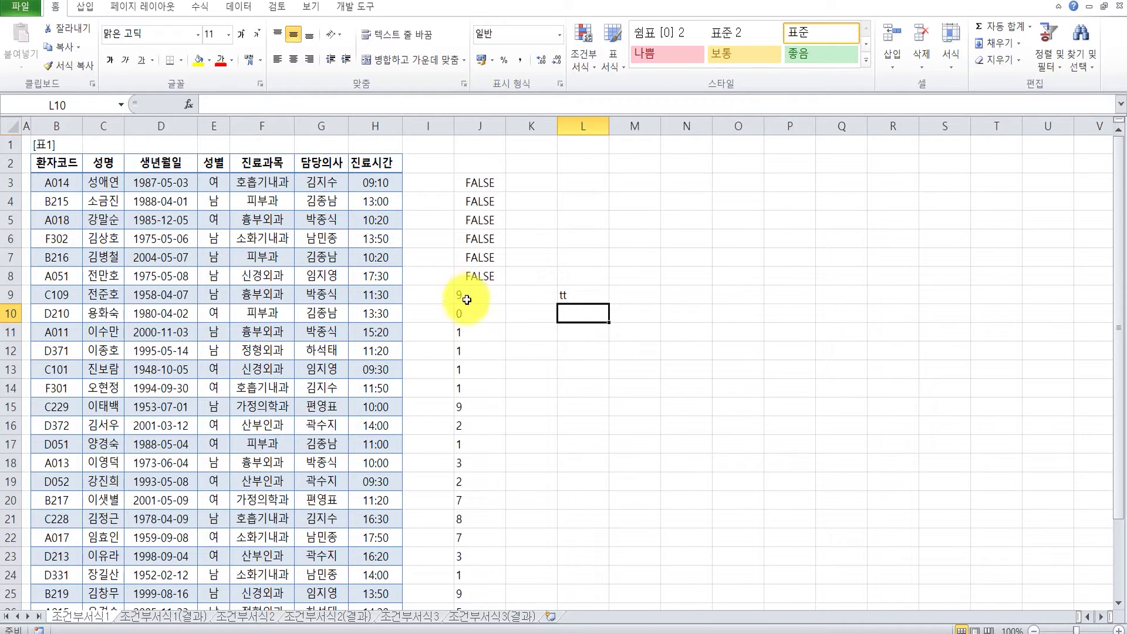
pyautogui.click(590, 294)
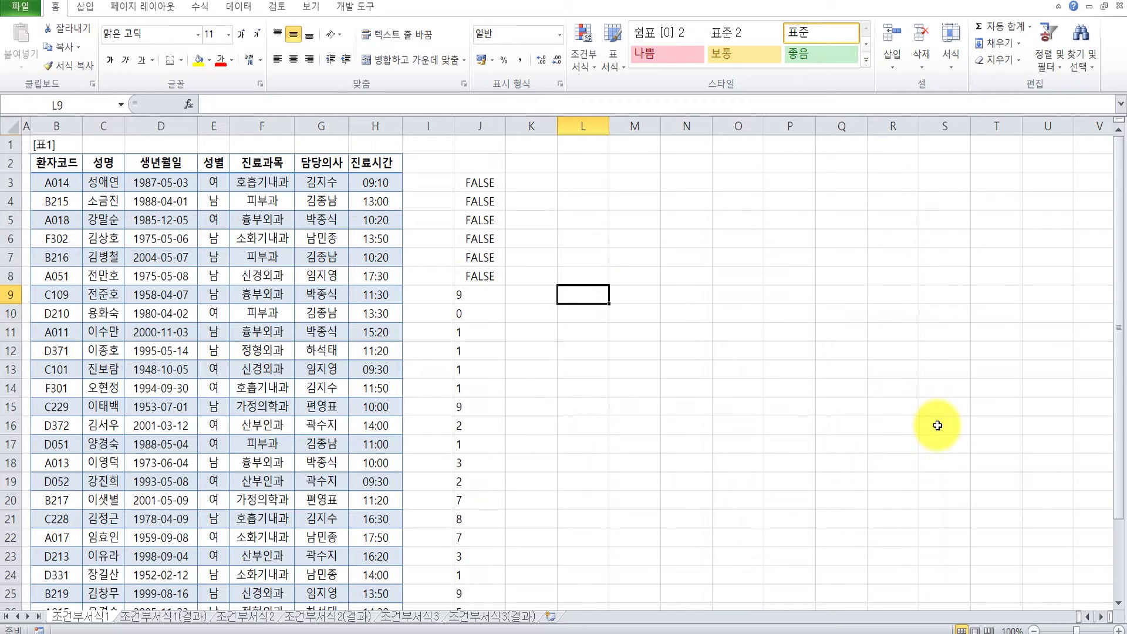
# Edit the formula in J3 to compare the last character with the text "1": =RIGHT(B3,1)="1"
pyautogui.click(478, 182)
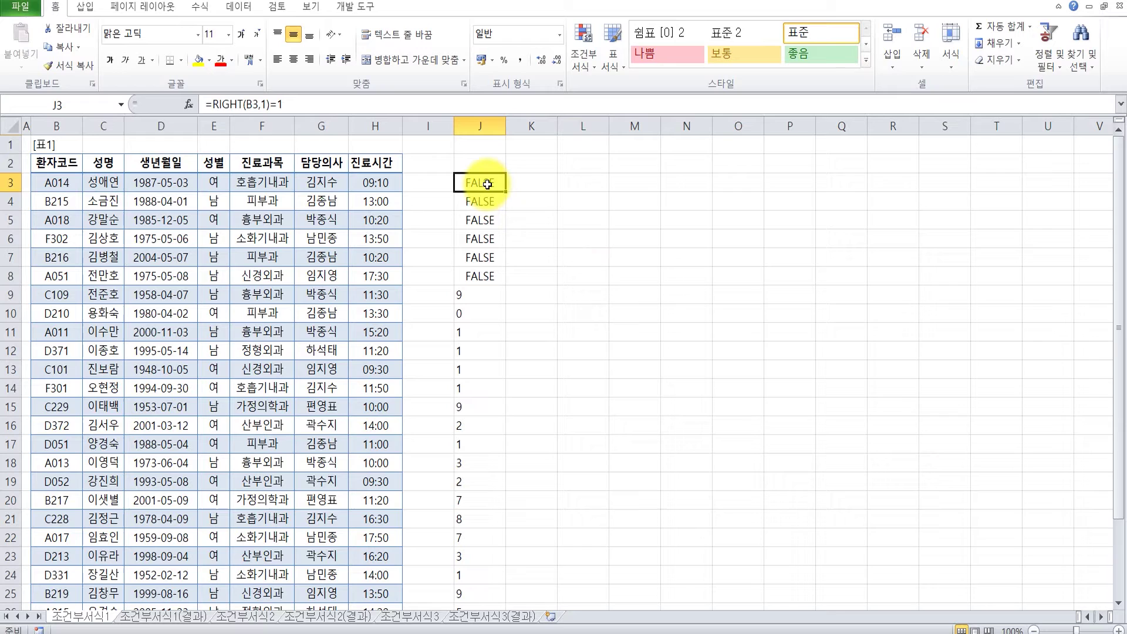
pyautogui.click(277, 104)
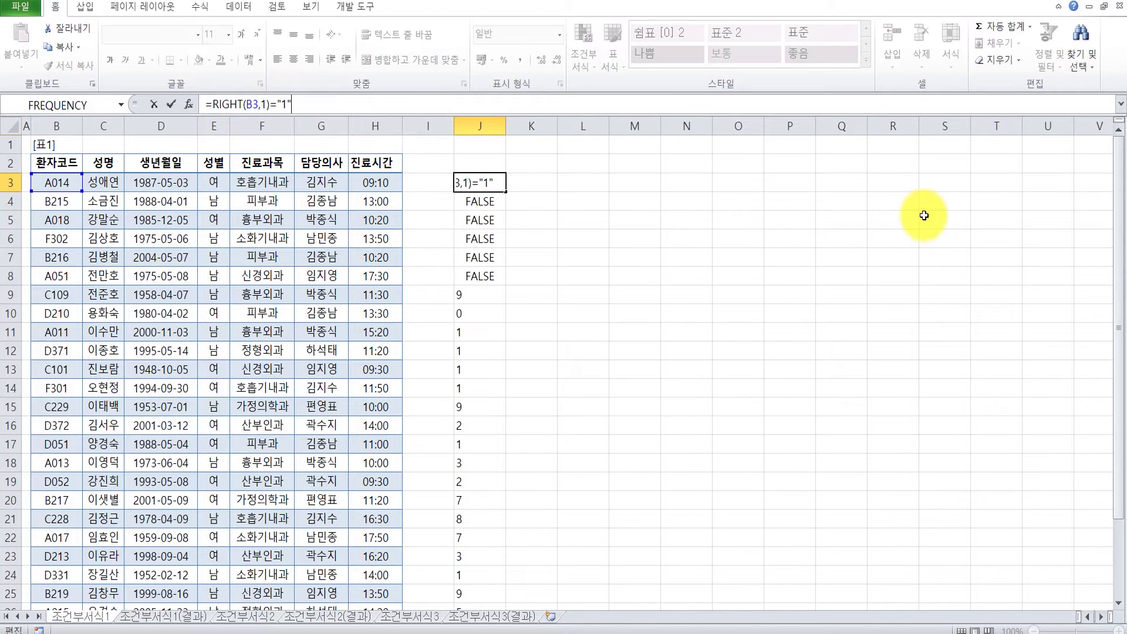
pyautogui.press('Return')
pyautogui.press('Up')
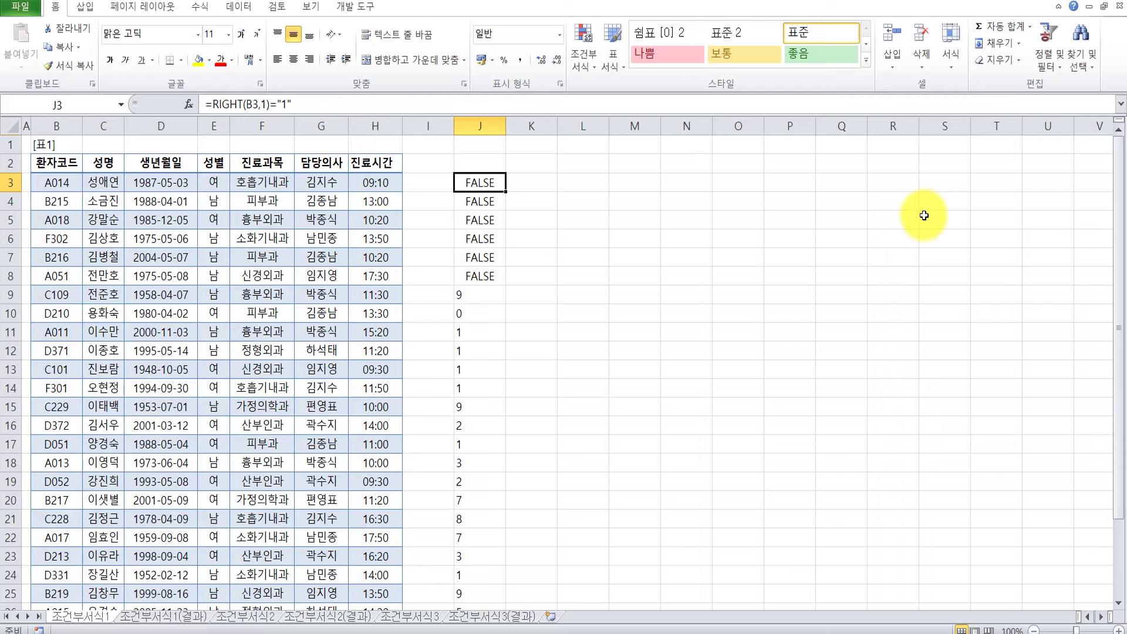
# Fill the corrected J3 comparison formula down column J to the table's last row, J30
pyautogui.moveTo(506, 192); pyautogui.dragTo(505, 280)
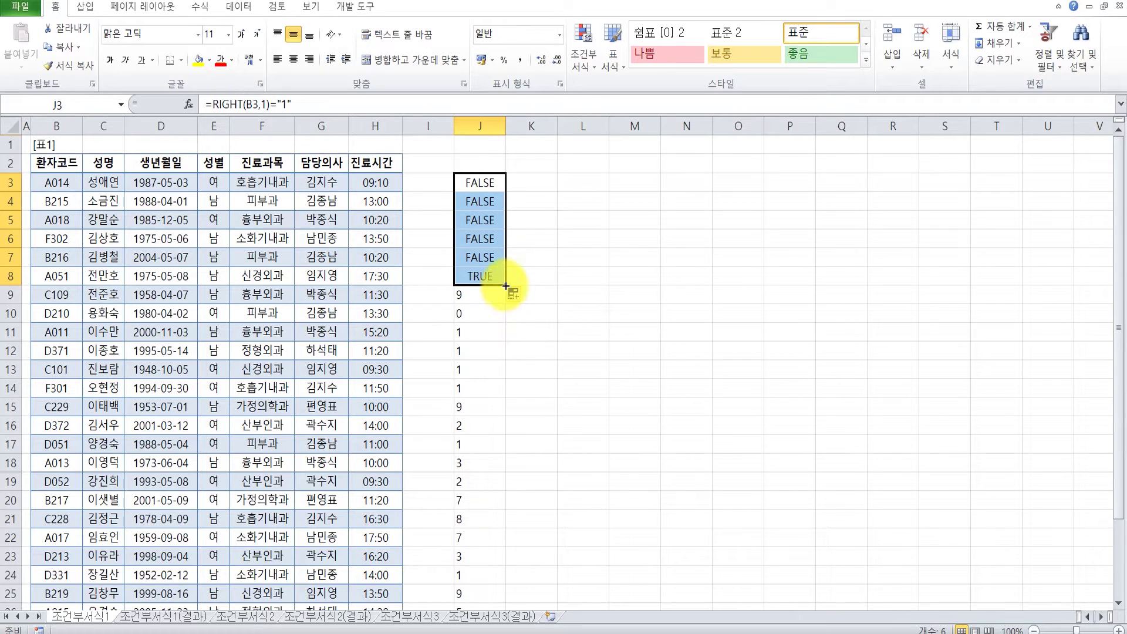
pyautogui.moveTo(506, 286); pyautogui.dragTo(519, 599)
pyautogui.scroll(-3, 590, 561)
pyautogui.scroll(5, 592, 559)
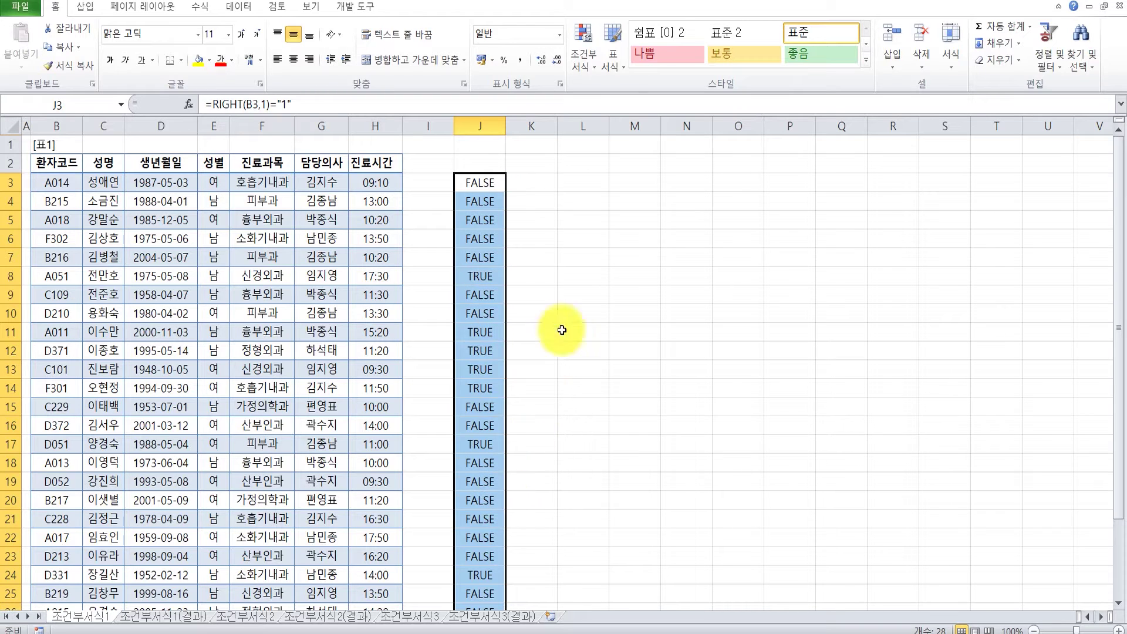
# Enter the formula =LEN(F3) in K3 to count the characters of the department name
pyautogui.click(539, 183)
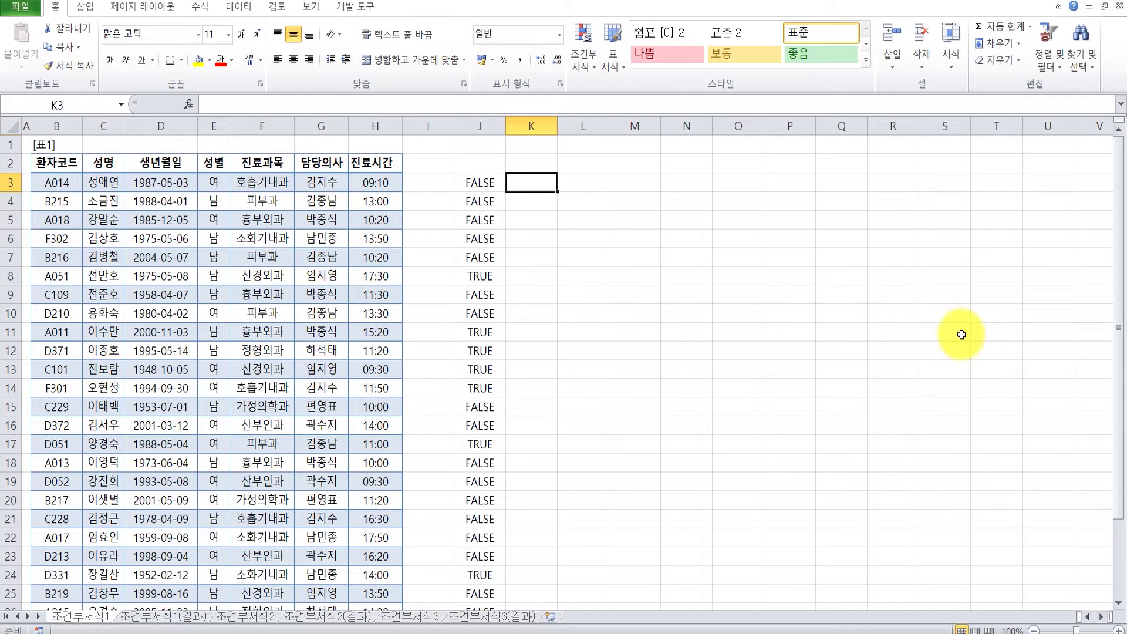
pyautogui.write('=len')
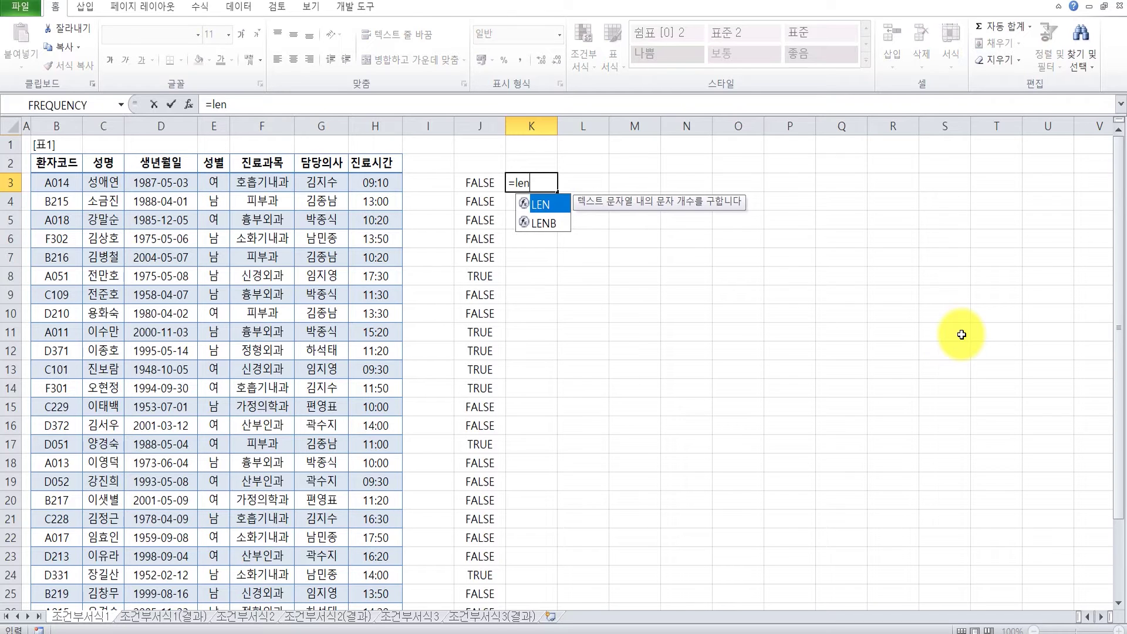
pyautogui.press('Tab')
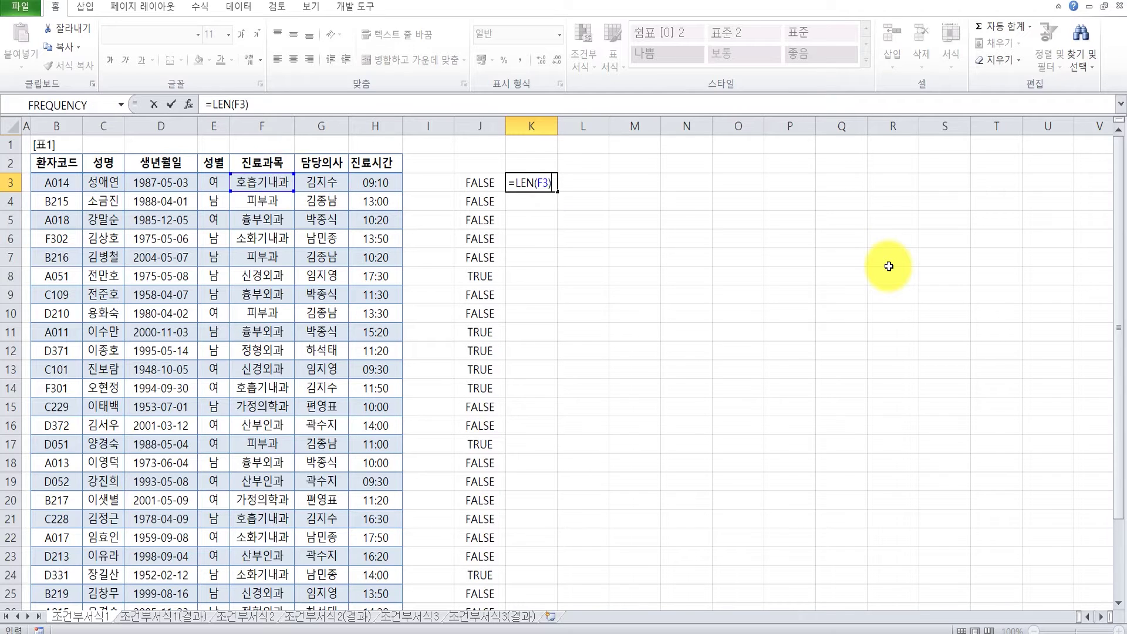
pyautogui.press('Return')
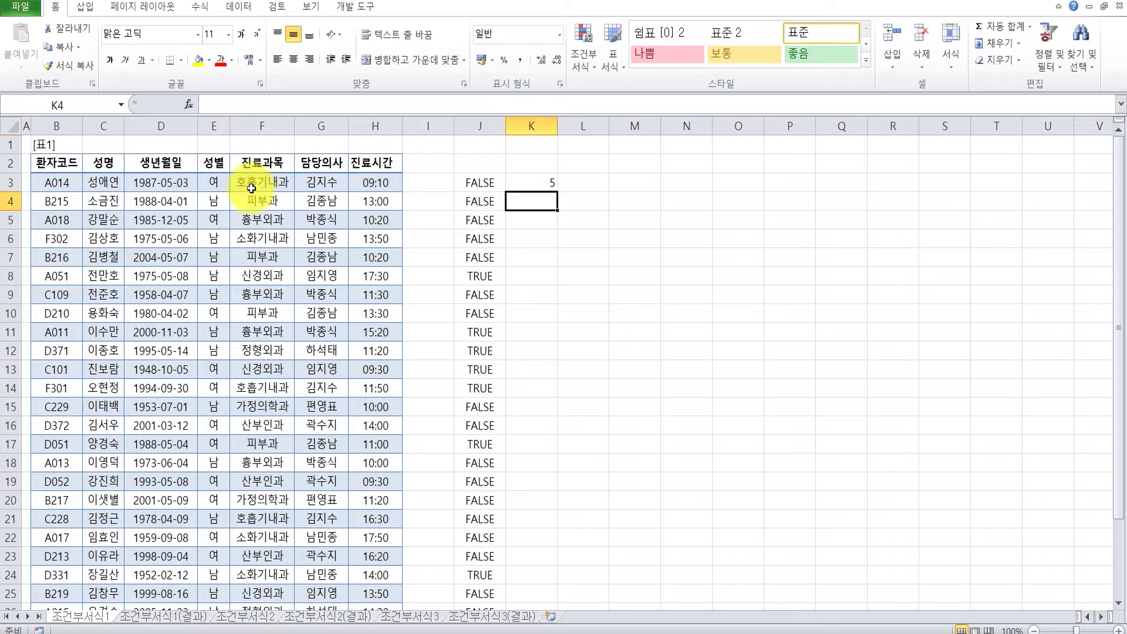
# Fill the LEN formula from K3 down column K to the table's last row, K30
pyautogui.click(529, 182)
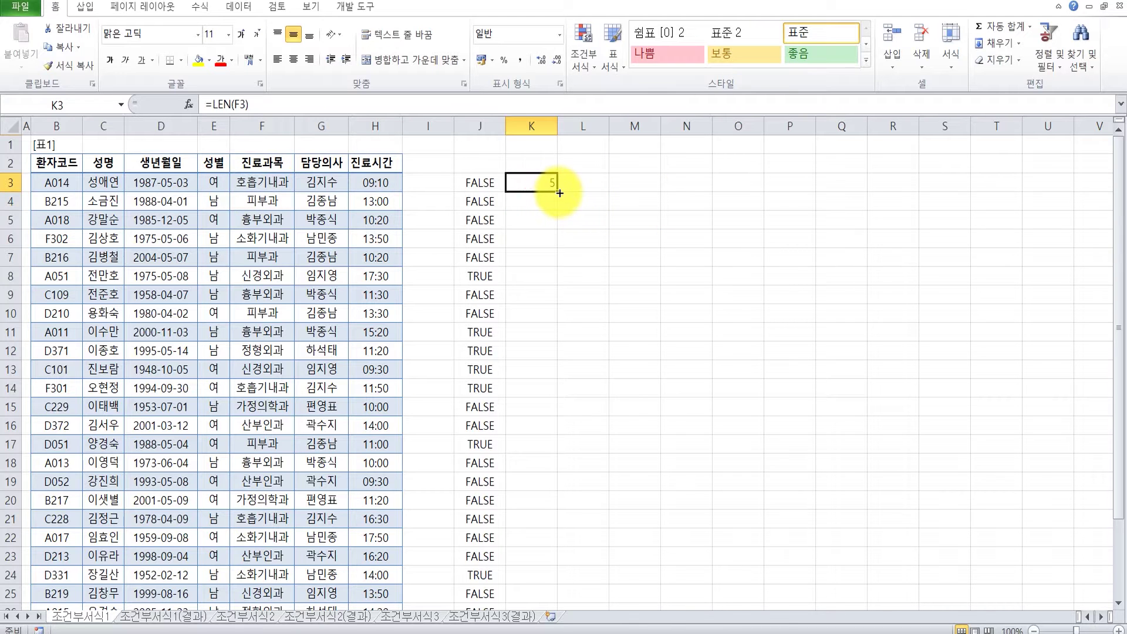
pyautogui.moveTo(559, 193); pyautogui.dragTo(549, 594)
pyautogui.scroll(-4, 632, 563)
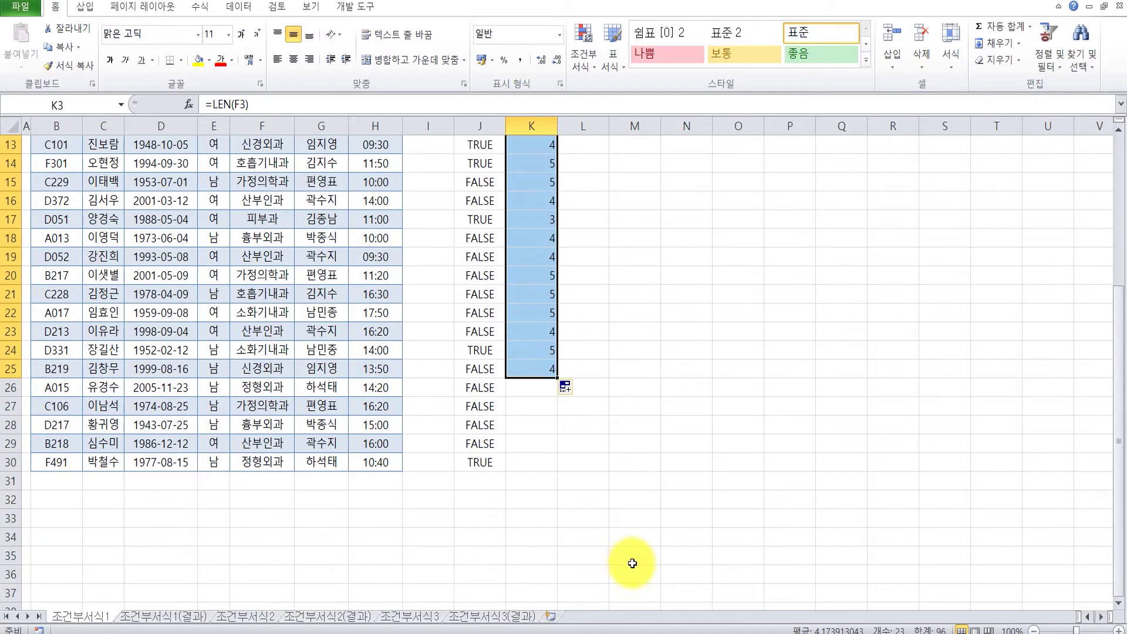
pyautogui.moveTo(558, 378); pyautogui.dragTo(548, 463)
pyautogui.scroll(4, 593, 468)
# Compare the character counts in column K with the department names in column F for the table's first rows
pyautogui.click(545, 184)
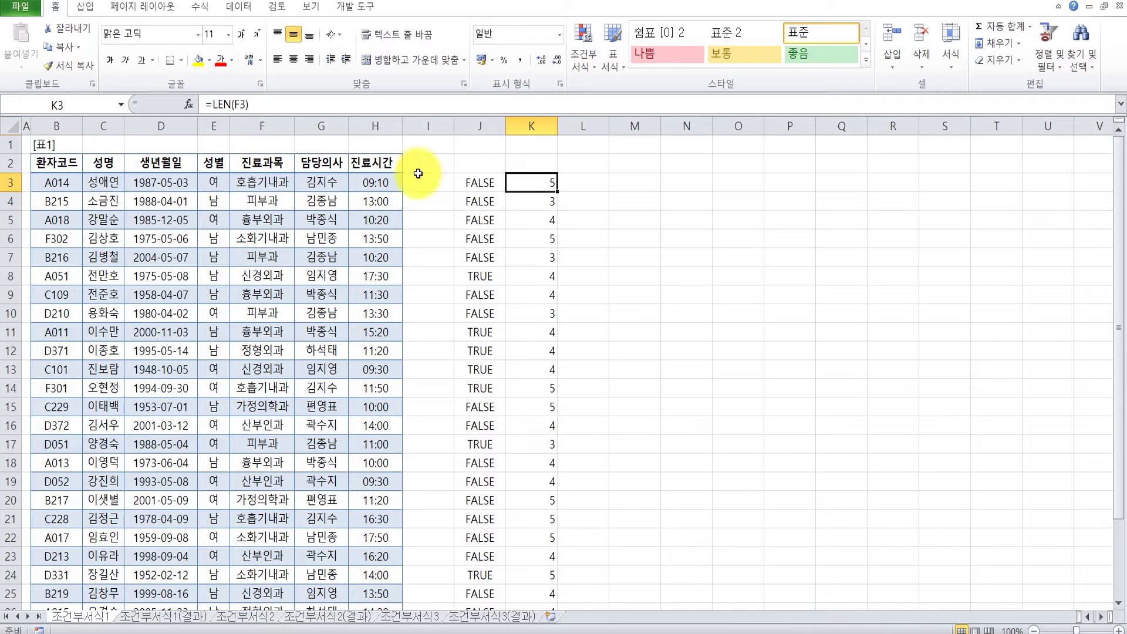
pyautogui.click(270, 201)
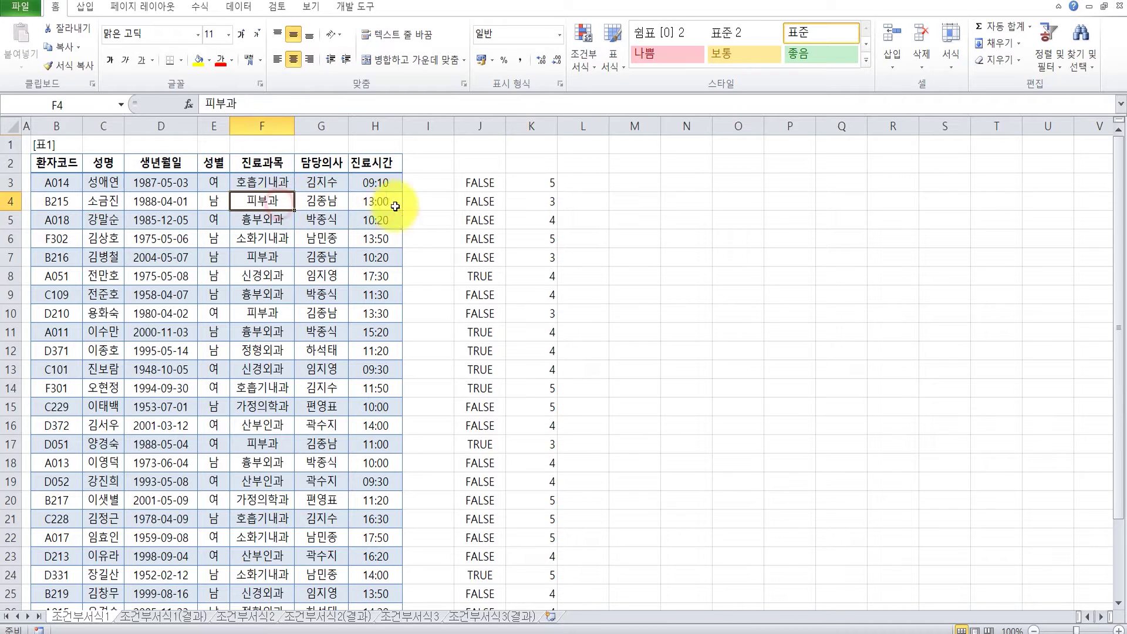
pyautogui.click(555, 205)
pyautogui.click(273, 221)
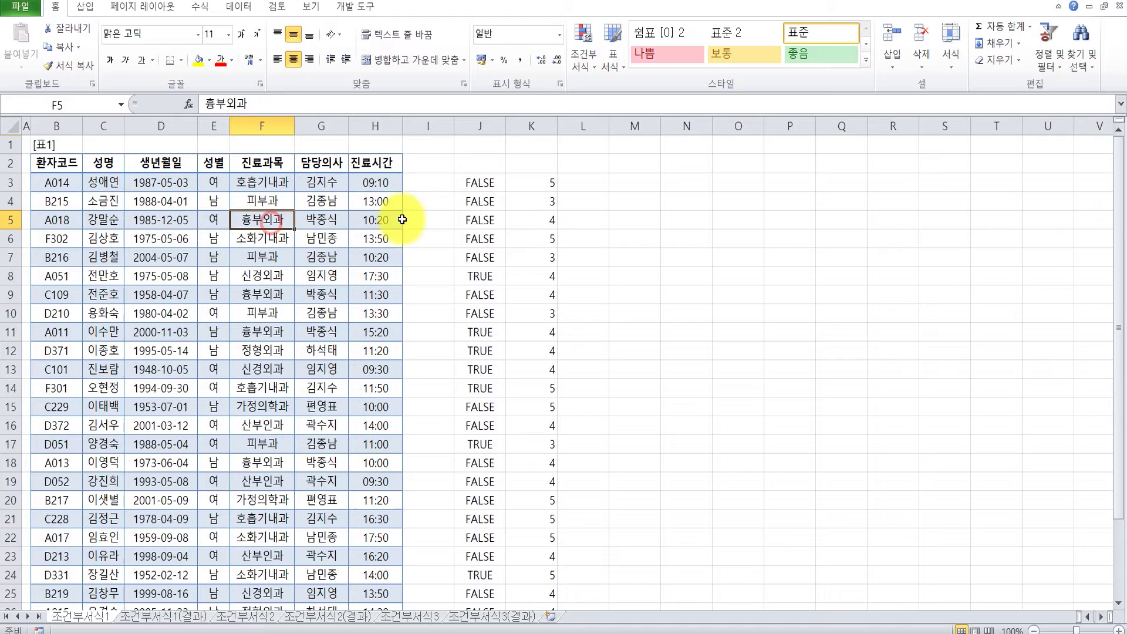
pyautogui.click(555, 222)
pyautogui.click(267, 238)
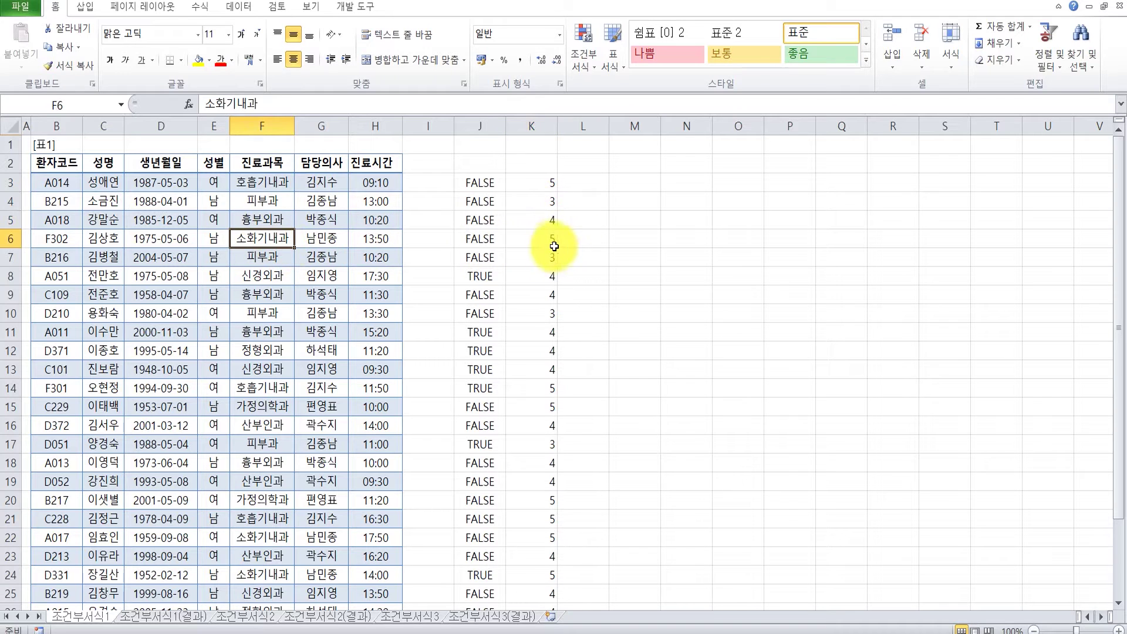
# Extend the formula in K3 to test for a four-character department name: =LEN(F3)=4
pyautogui.click(550, 182)
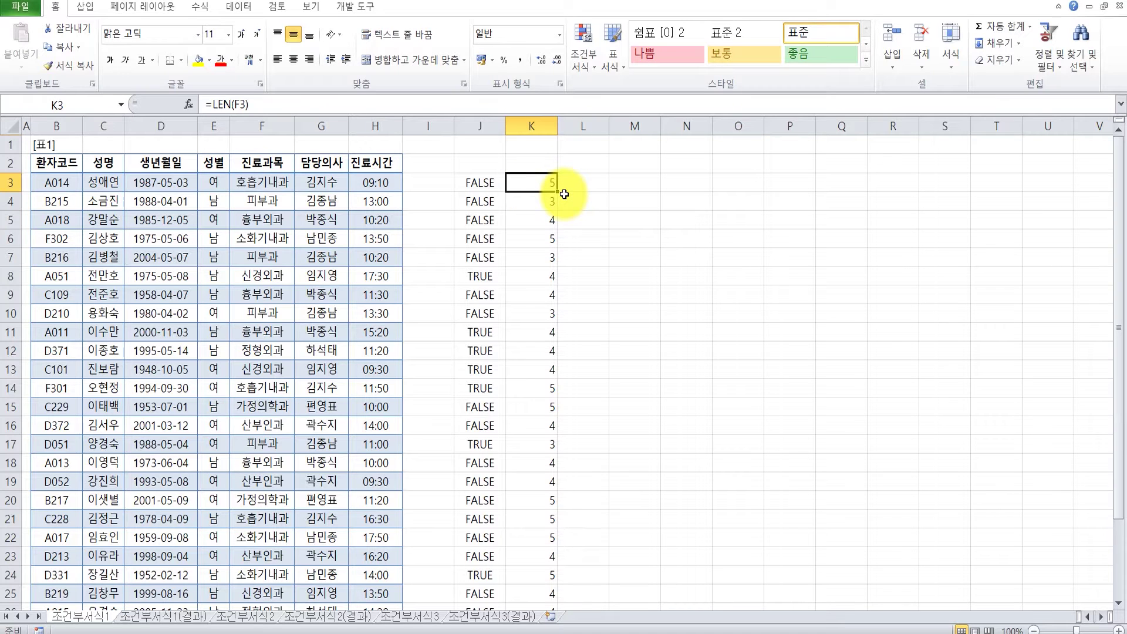
pyautogui.click(268, 104)
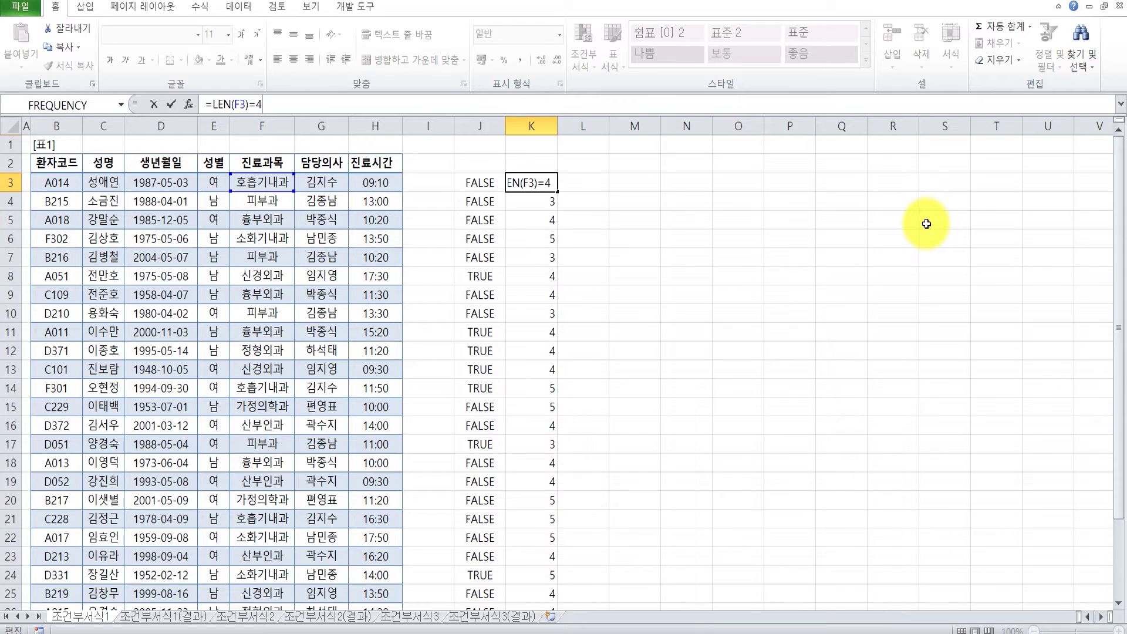
pyautogui.press('Return')
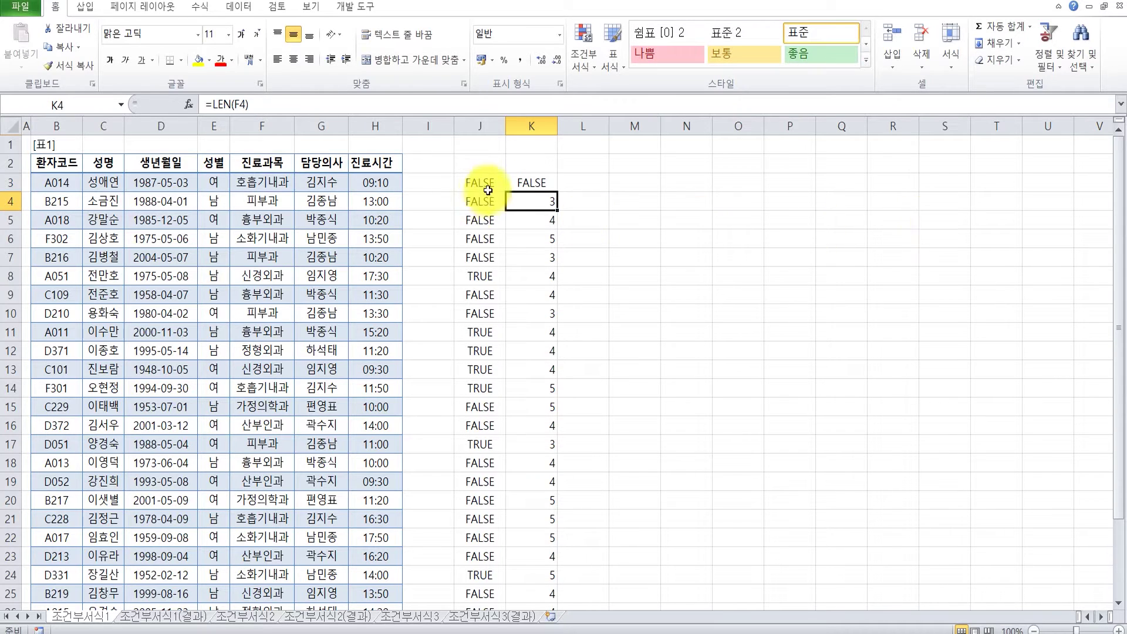
# Fill the length test from K3 down column K to the table's last row, K30
pyautogui.click(520, 184)
pyautogui.moveTo(559, 193); pyautogui.dragTo(544, 549)
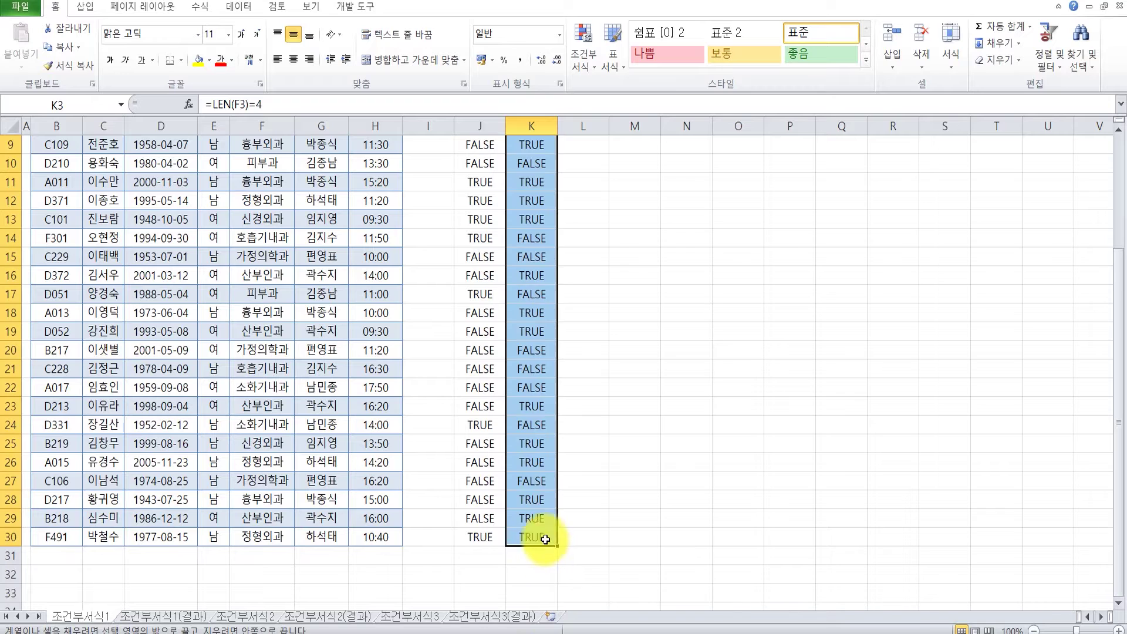
pyautogui.scroll(3, 628, 524)
pyautogui.click(618, 369)
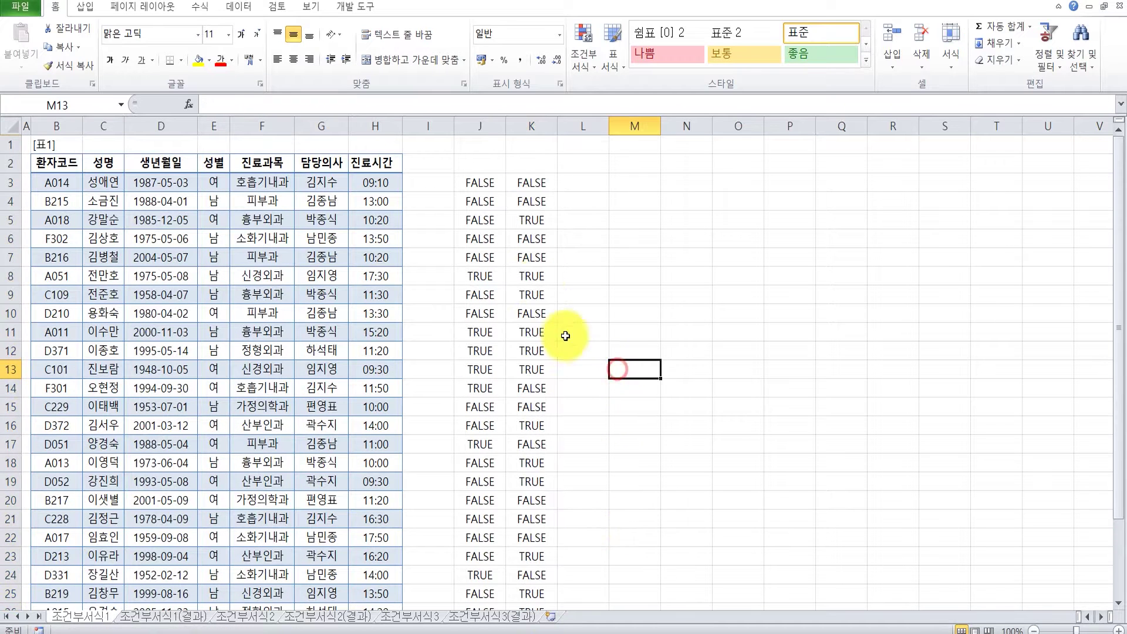
# Inspect the length test formulas in K3 to K5 against the department names in the same rows
pyautogui.click(531, 182)
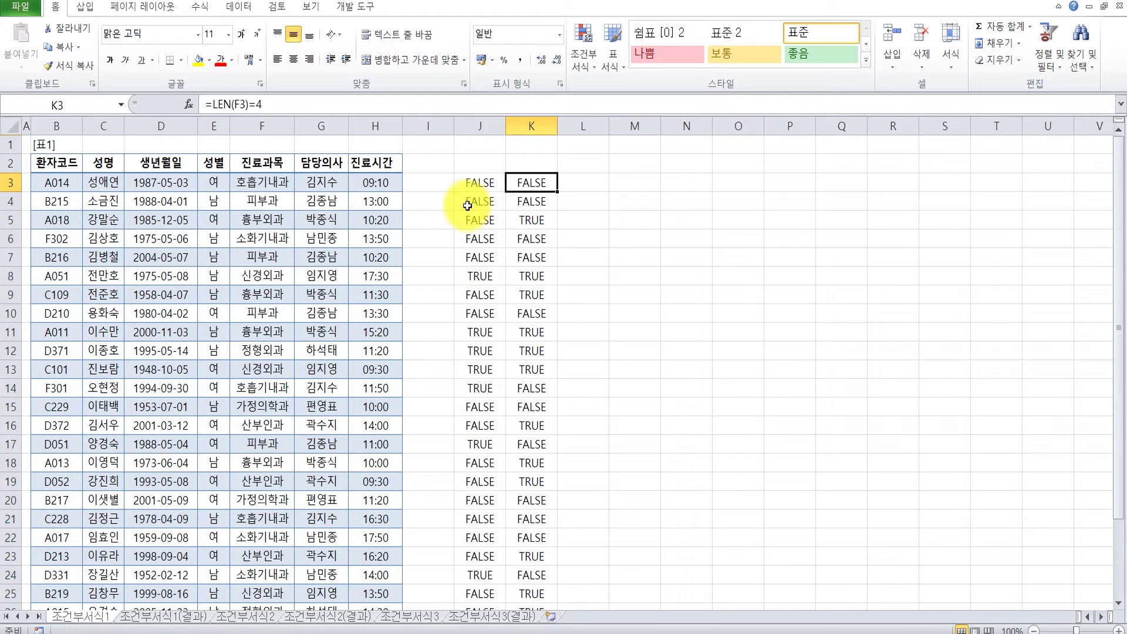
pyautogui.click(532, 203)
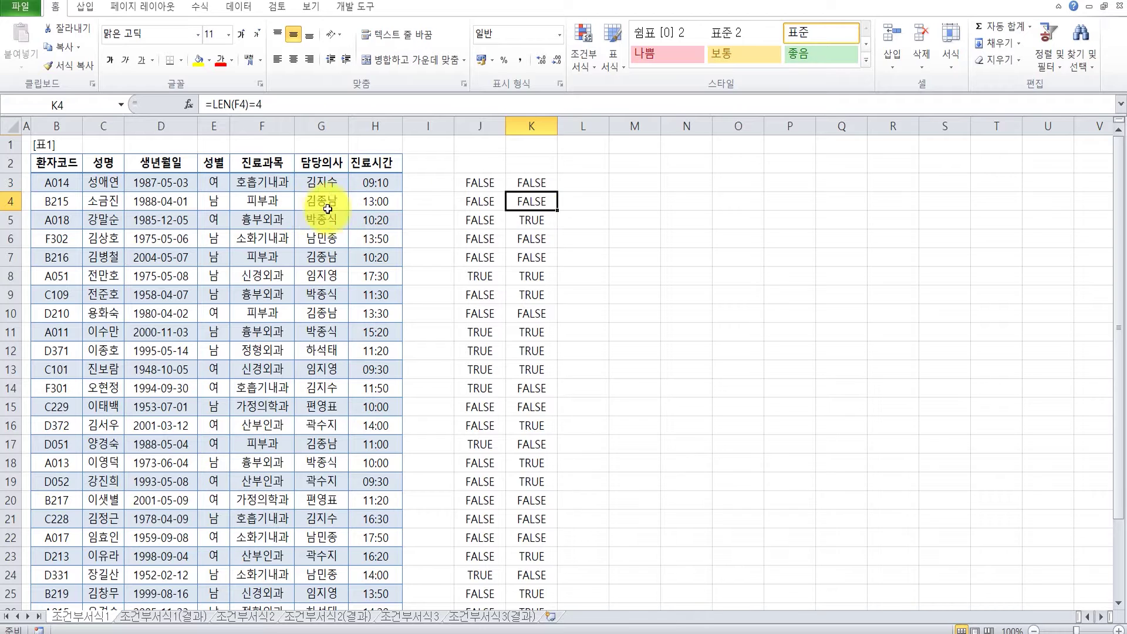
pyautogui.click(522, 219)
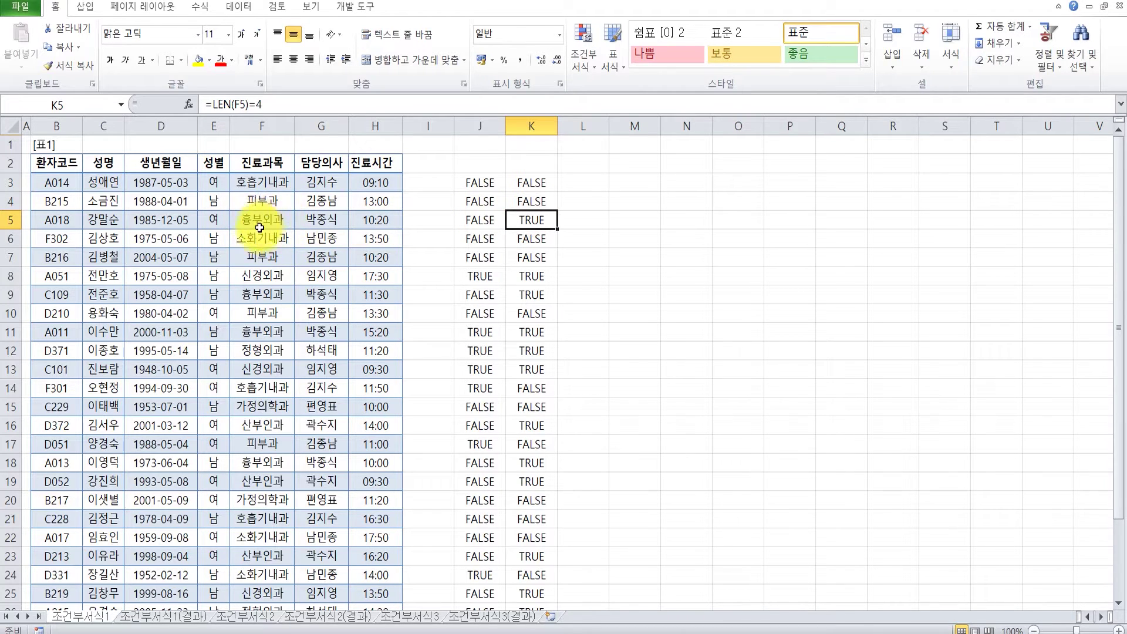
pyautogui.click(253, 108)
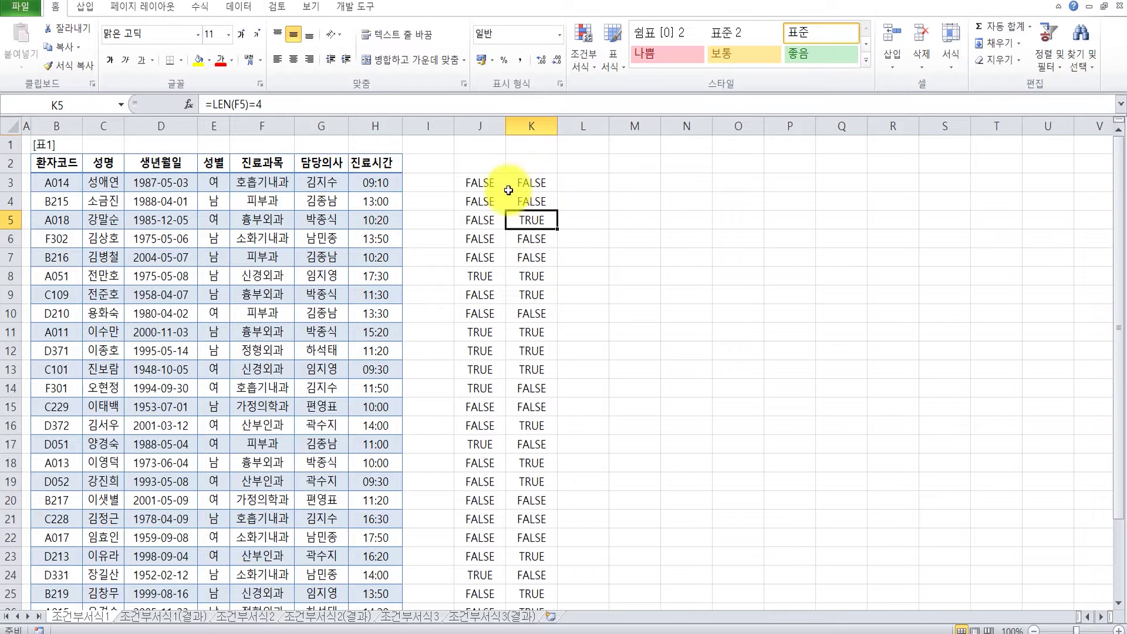
# Compare the results of the two conditions in columns J and K for rows 3 and 8, including the row 8 record
pyautogui.click(483, 183)
pyautogui.click(546, 186)
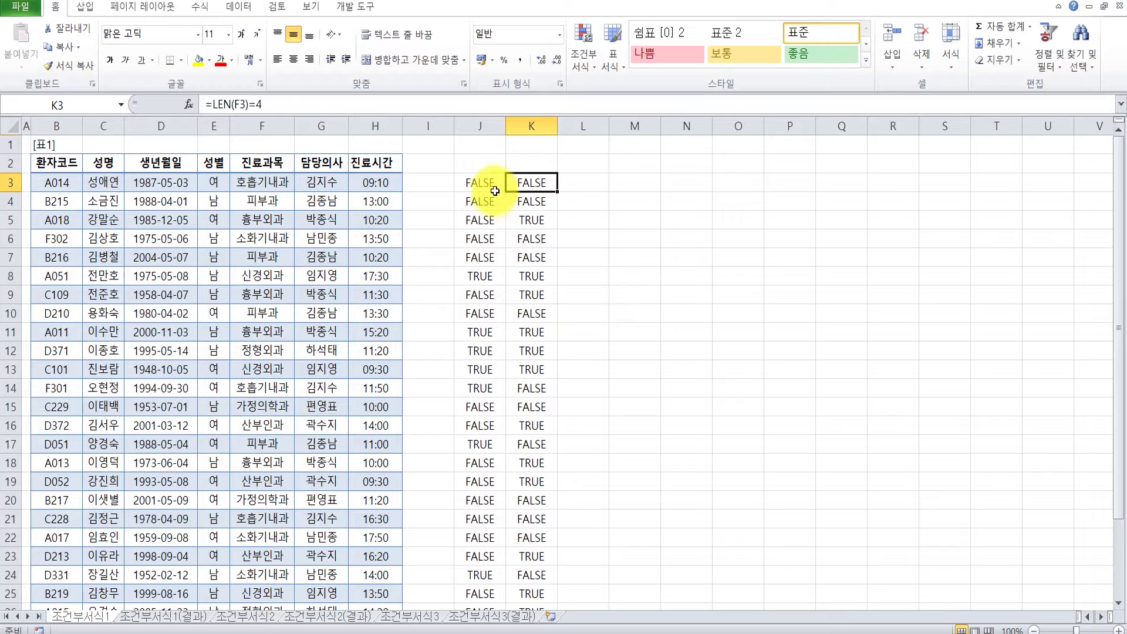
pyautogui.click(493, 183)
pyautogui.click(526, 185)
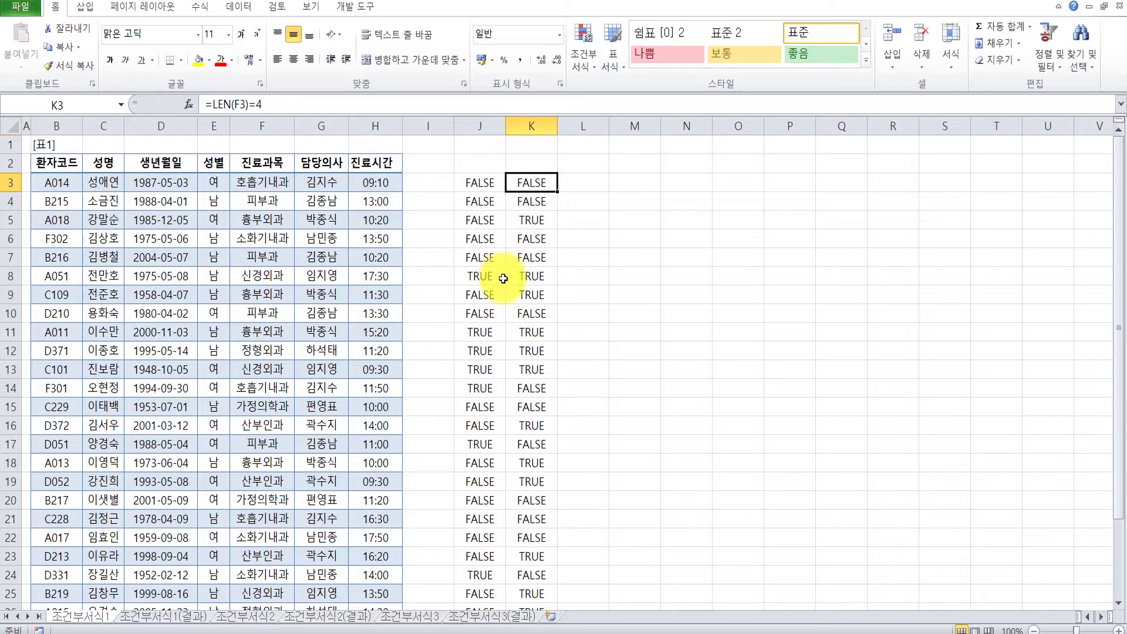
pyautogui.moveTo(478, 278); pyautogui.dragTo(533, 276)
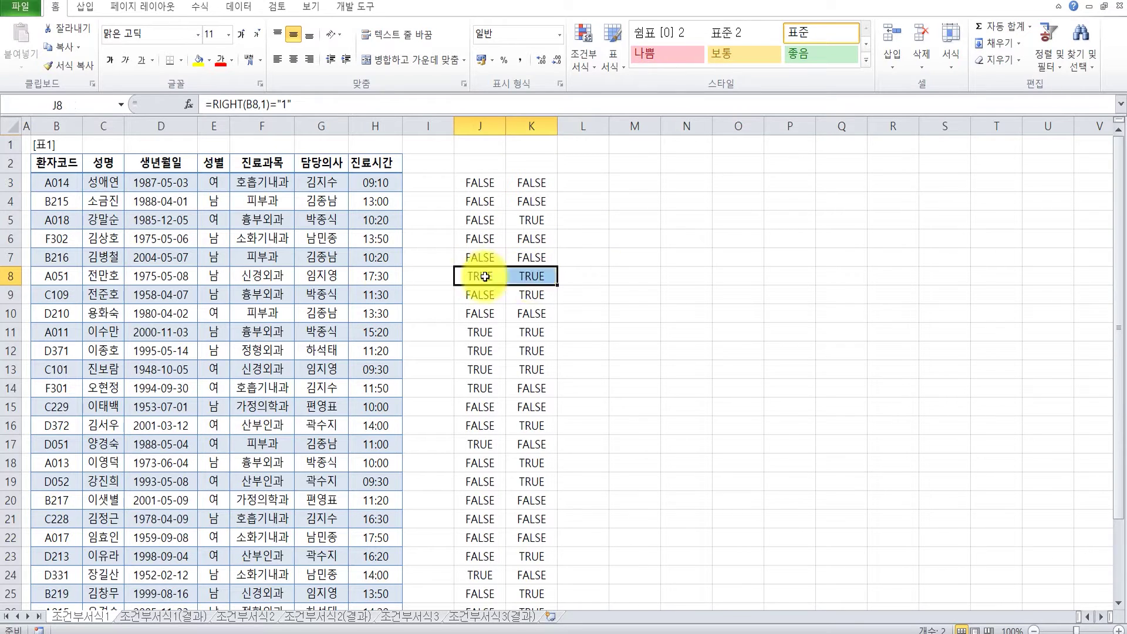
pyautogui.click(51, 278)
pyautogui.moveTo(51, 278); pyautogui.dragTo(378, 276)
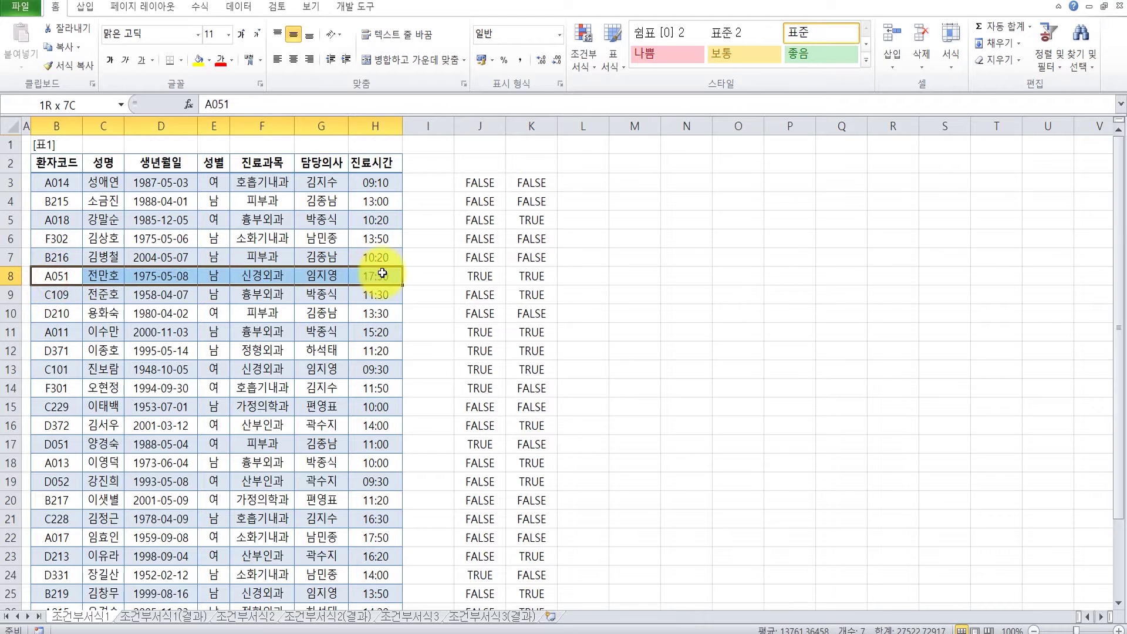
pyautogui.click(517, 372)
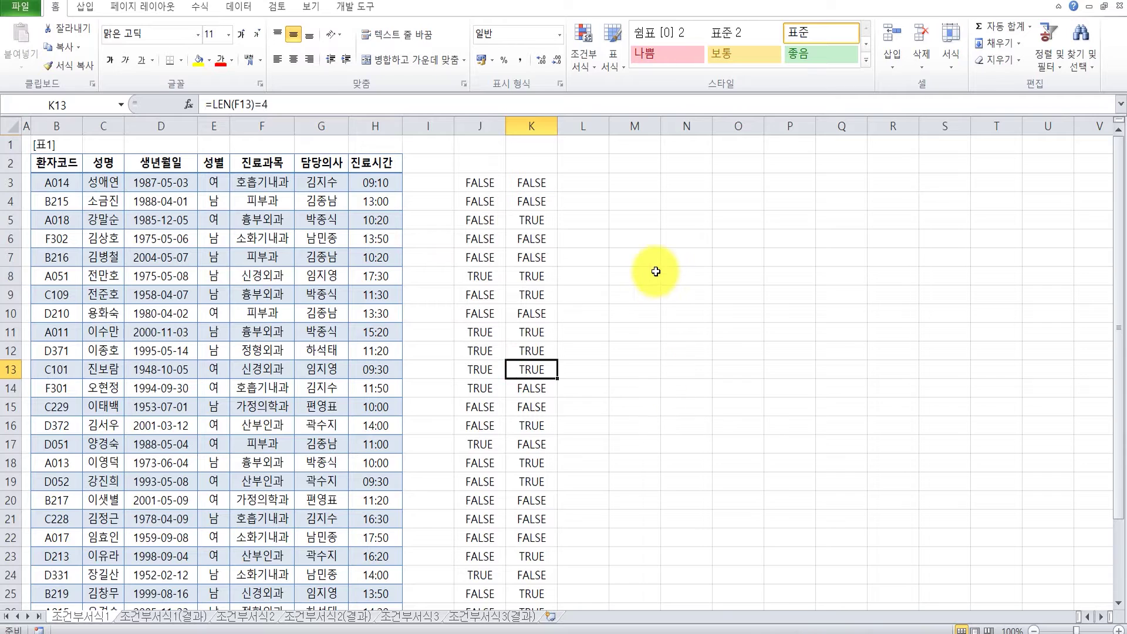
pyautogui.click(483, 279)
pyautogui.click(543, 279)
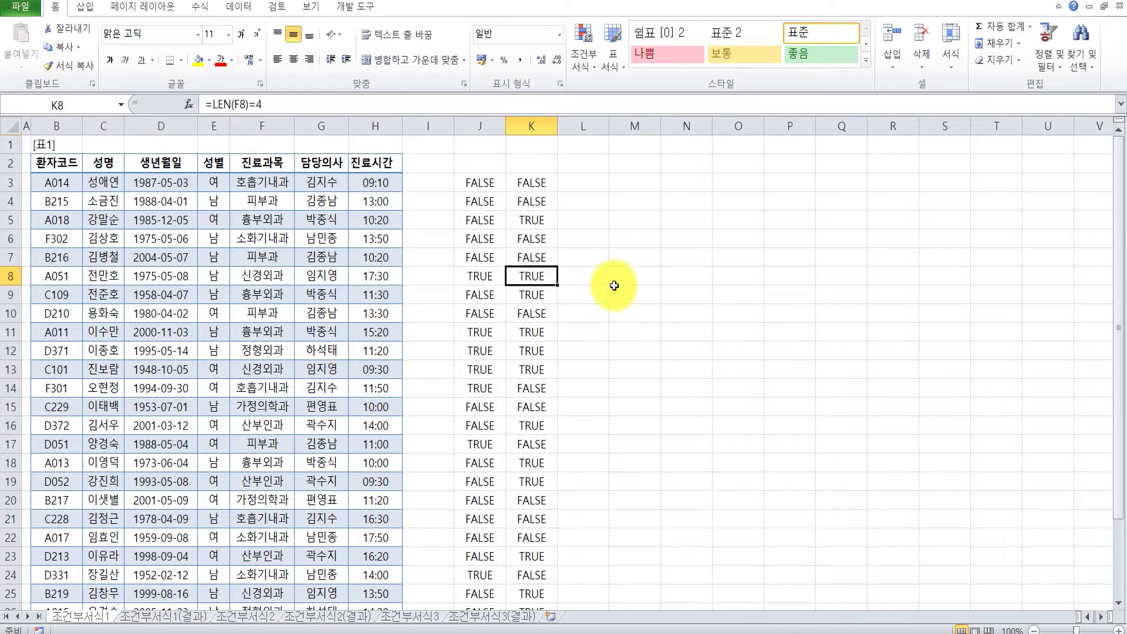
# Start an AND formula in L3 with the patient code test as its first condition: =AND(RIGHT(B3,1)="1",
pyautogui.click(585, 183)
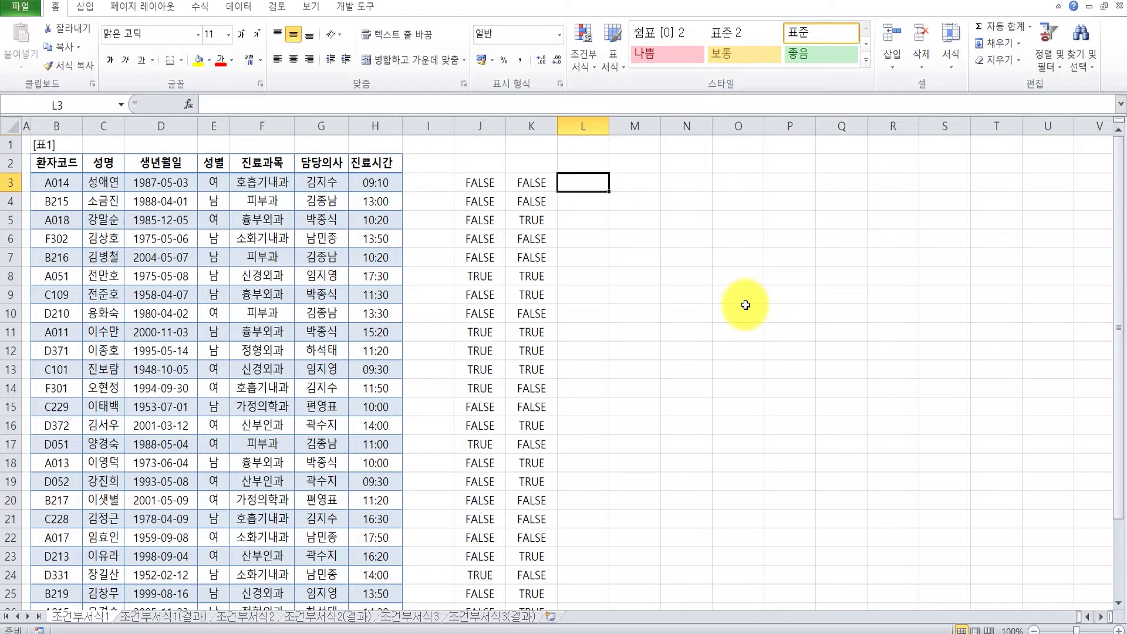
pyautogui.write('=an')
pyautogui.press('Tab')
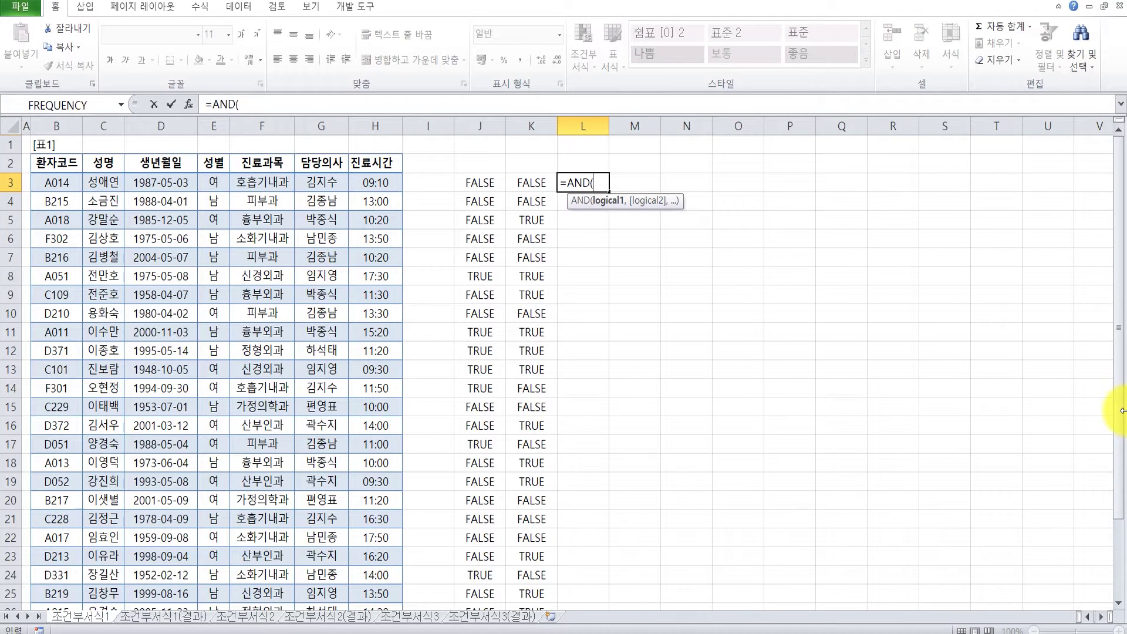
pyautogui.write('righ')
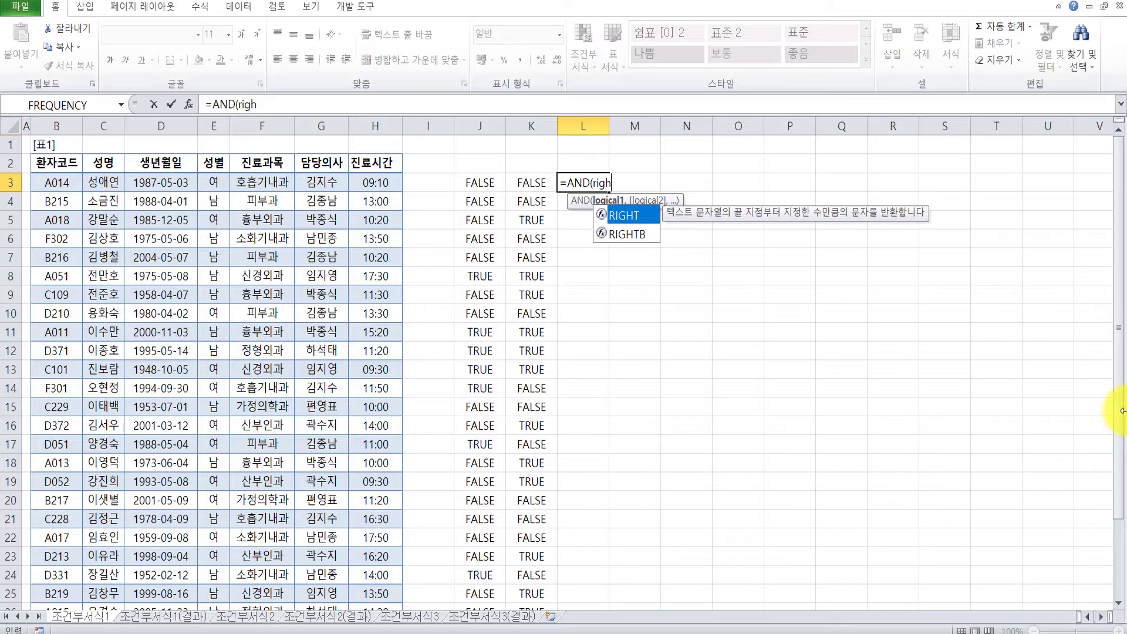
pyautogui.write('t')
pyautogui.press('Tab')
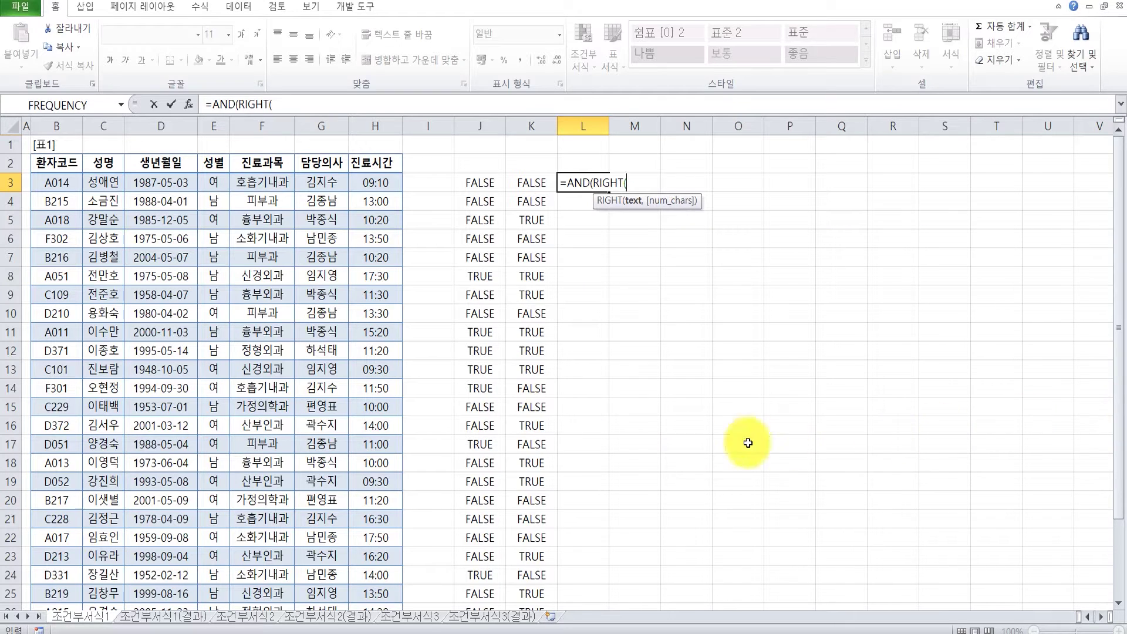
pyautogui.click(57, 183)
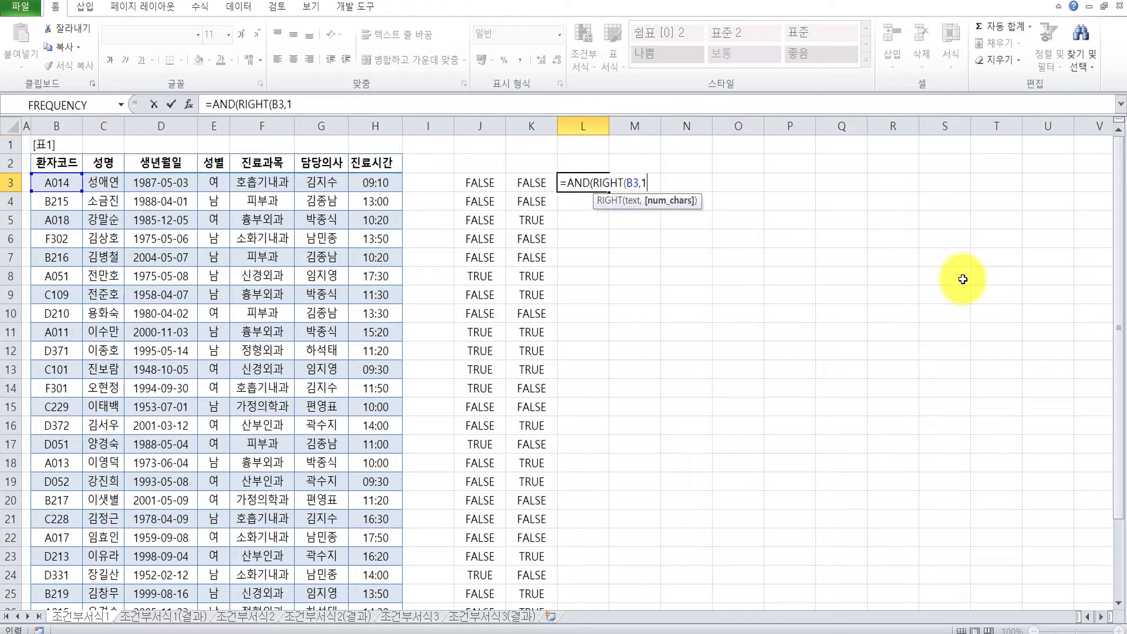
pyautogui.write(',1)="1')
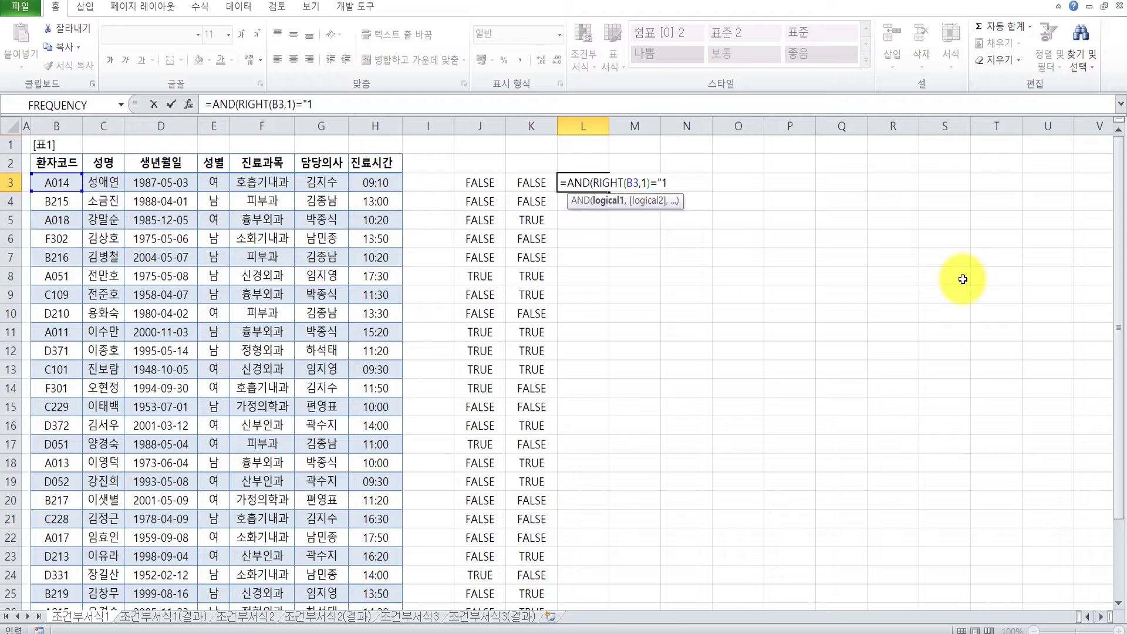
pyautogui.write('",')
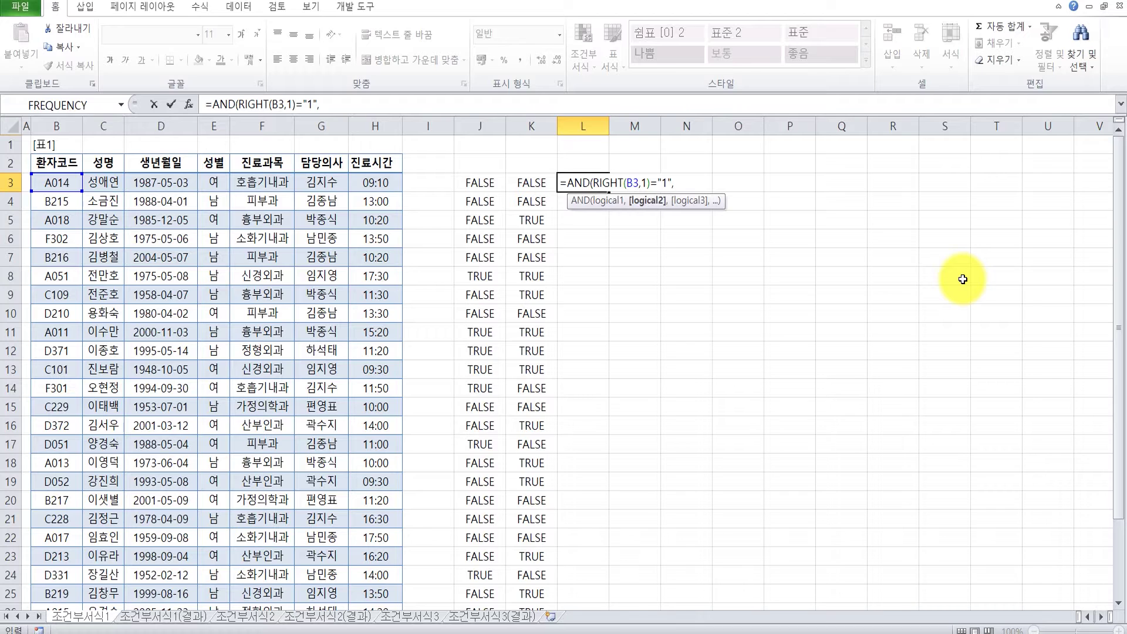
# Complete the L3 formula with the department name length test LEN(F3)=4 as the second condition
pyautogui.write('len')
pyautogui.press('Tab')
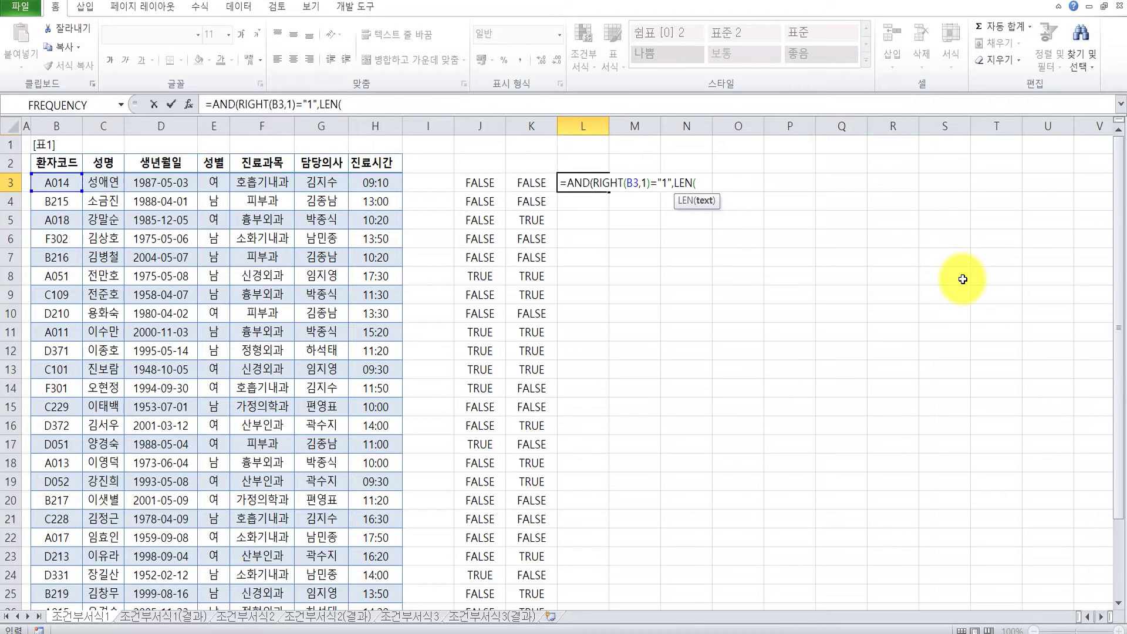
pyautogui.click(271, 184)
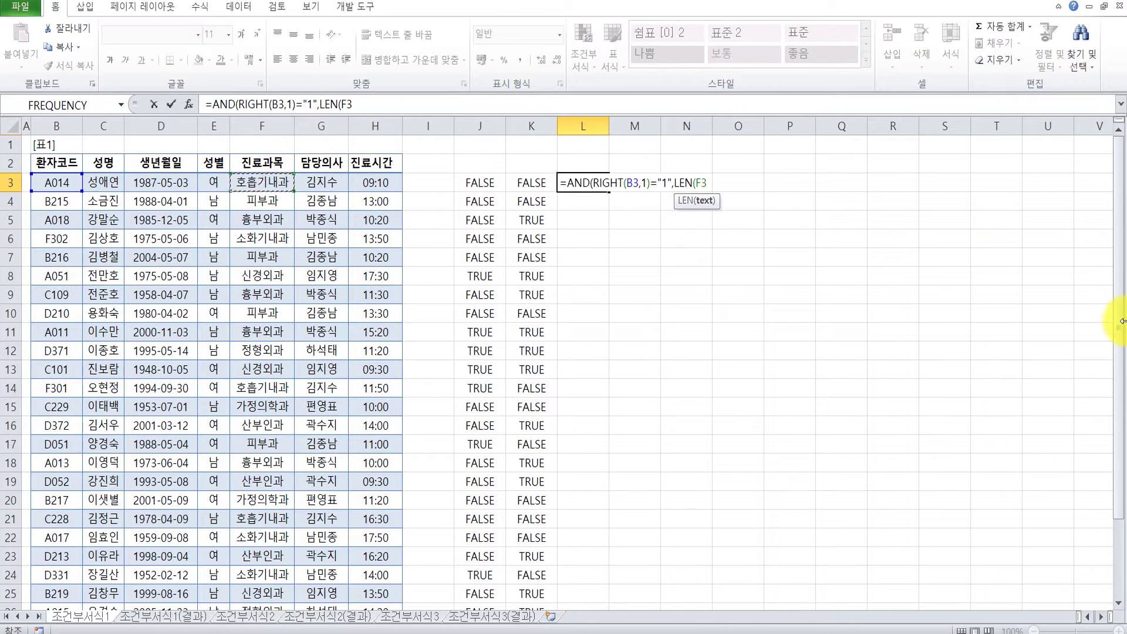
pyautogui.write(')=4')
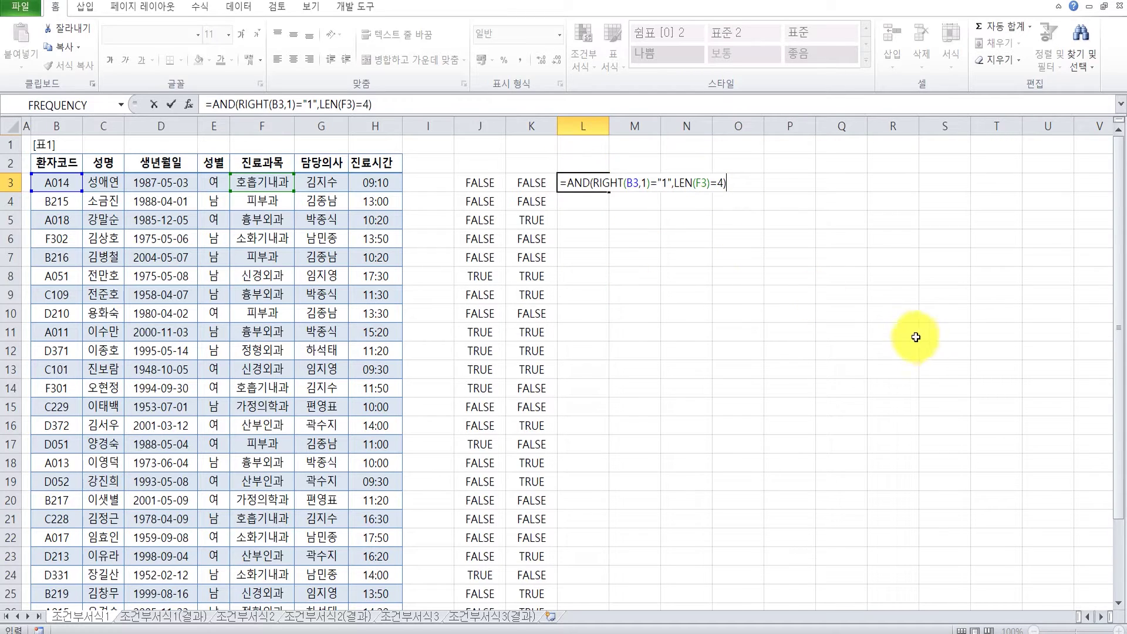
pyautogui.press('Return')
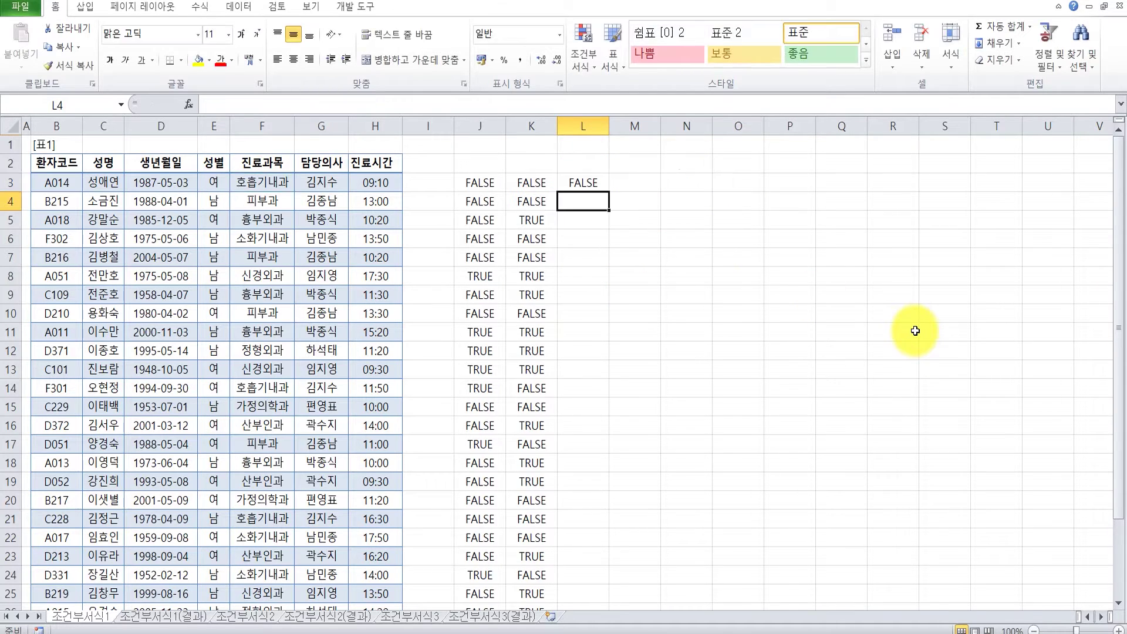
# Fill the combined AND formula from L3 down column L to the table's last row, L30
pyautogui.click(597, 182)
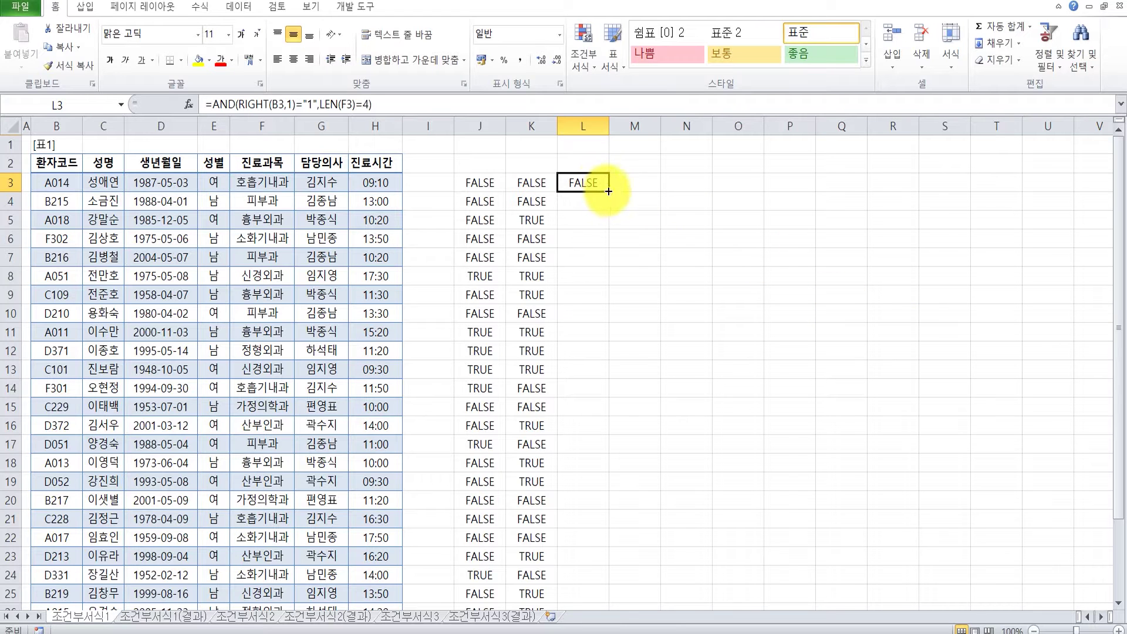
pyautogui.moveTo(609, 192); pyautogui.dragTo(585, 351)
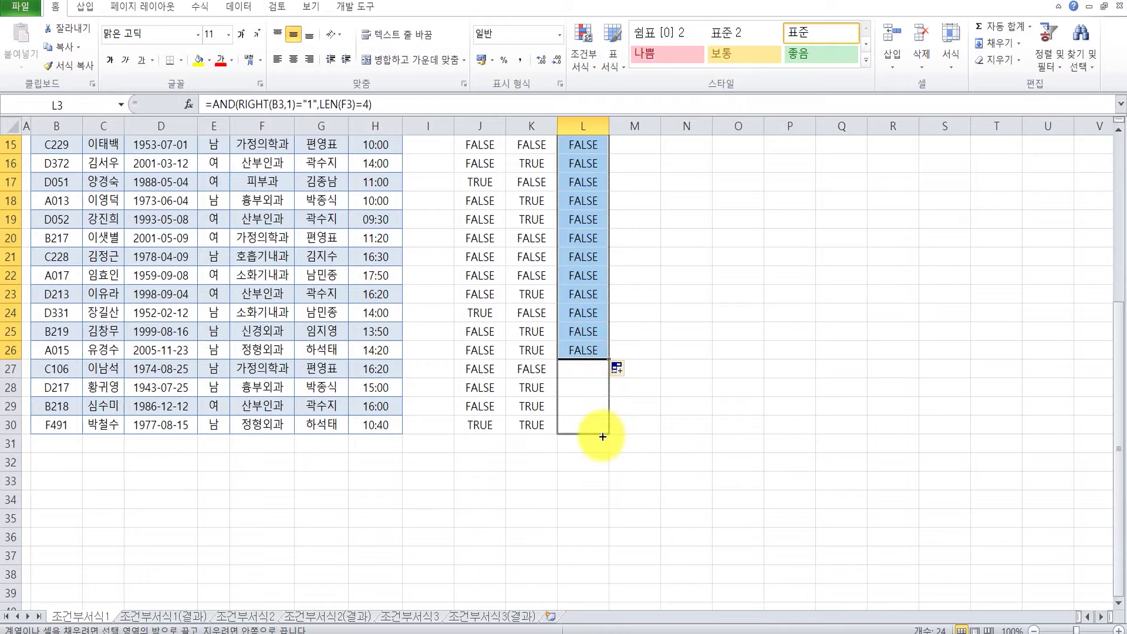
pyautogui.scroll(5, 596, 428)
pyautogui.click(631, 315)
# Compare the AND results in column L with the two single-condition results in columns J and K for rows 8, 13 and 12
pyautogui.click(586, 275)
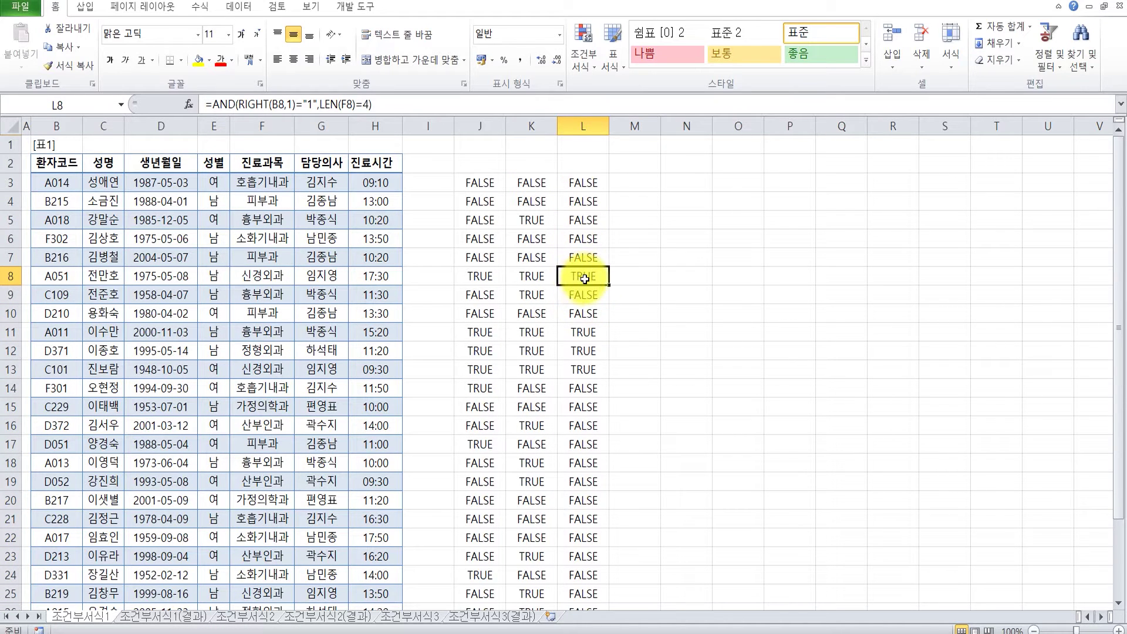
pyautogui.click(499, 277)
pyautogui.click(519, 277)
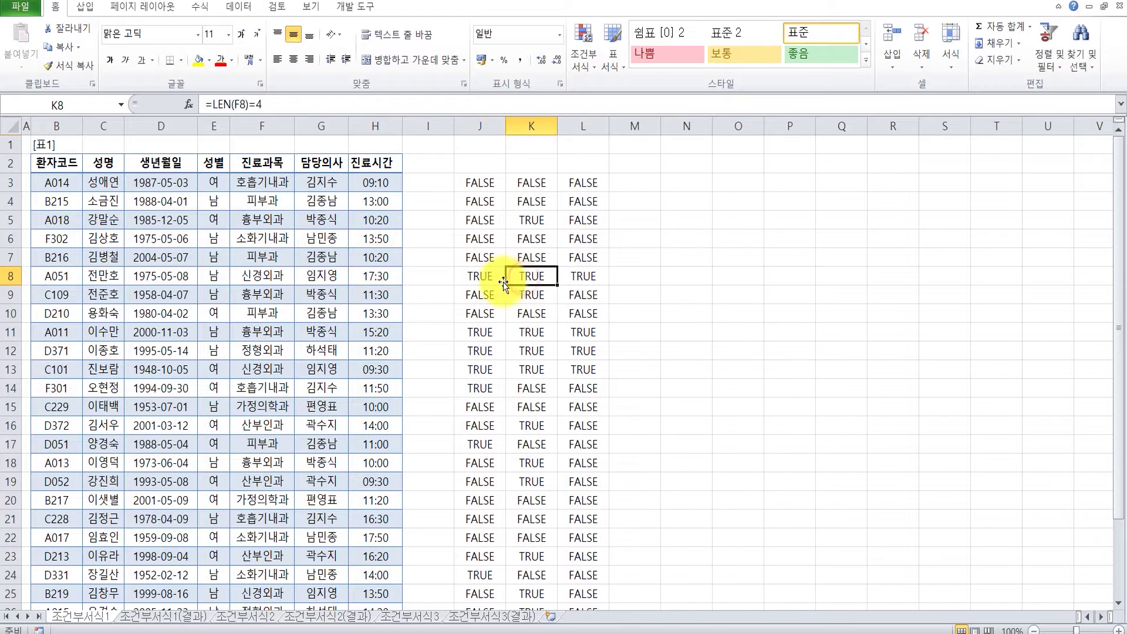
pyautogui.click(500, 279)
pyautogui.click(528, 279)
pyautogui.scroll(-1, 615, 315)
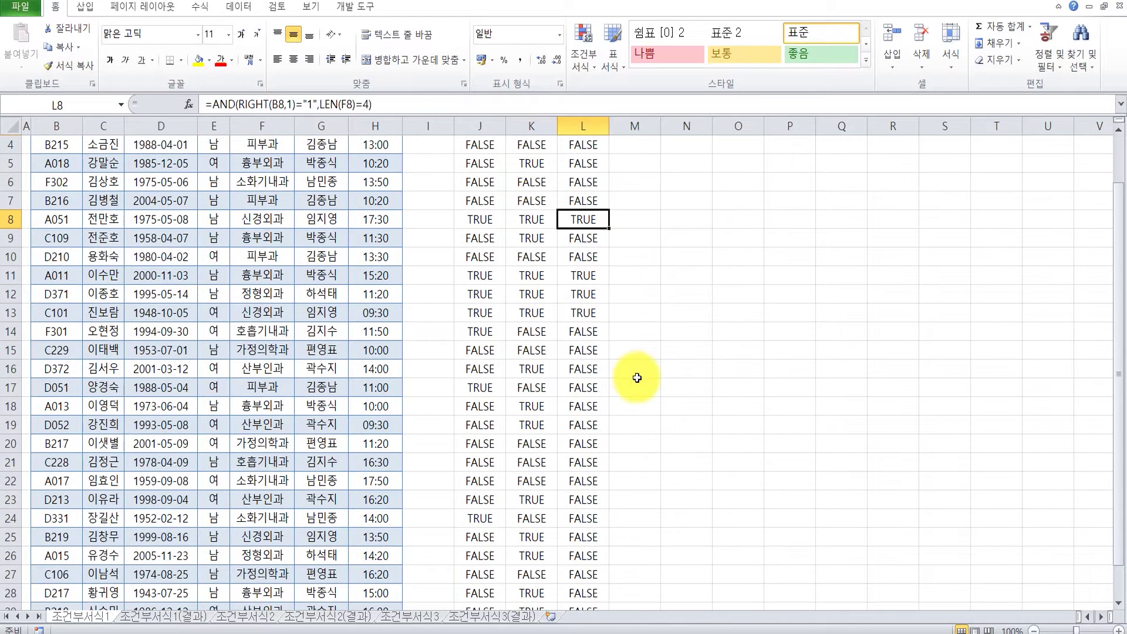
pyautogui.click(583, 312)
pyautogui.click(480, 313)
pyautogui.click(527, 312)
pyautogui.click(583, 312)
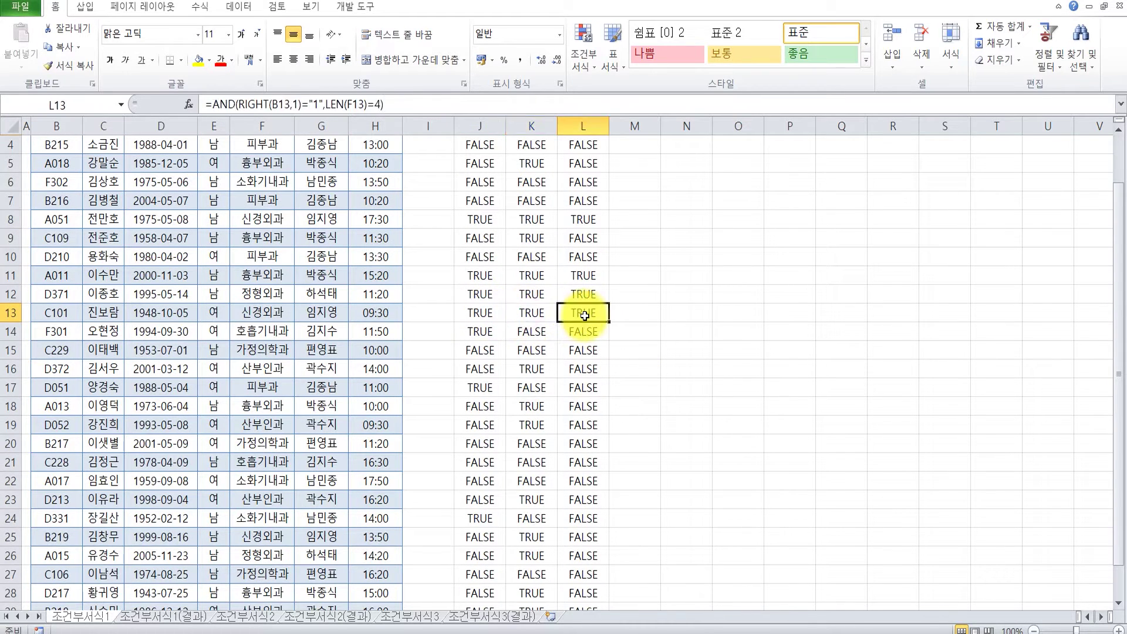
pyautogui.click(584, 295)
pyautogui.click(496, 293)
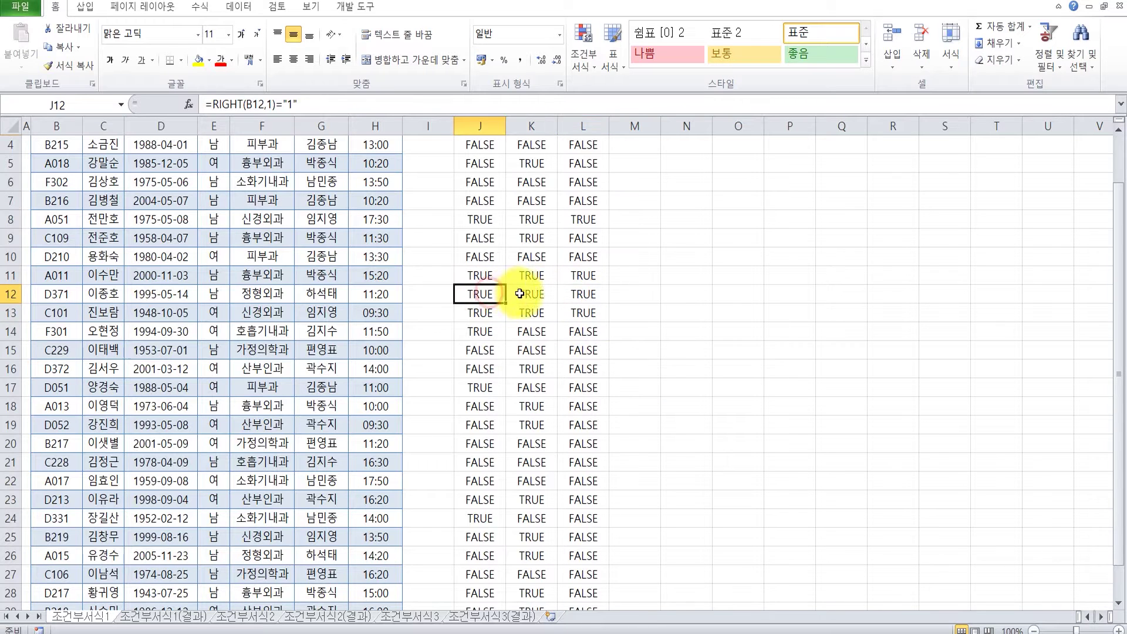
pyautogui.click(528, 295)
# Examine the condition results in columns J to L for the lower table rows, down to row 30
pyautogui.scroll(-2, 586, 300)
pyautogui.scroll(1, 448, 520)
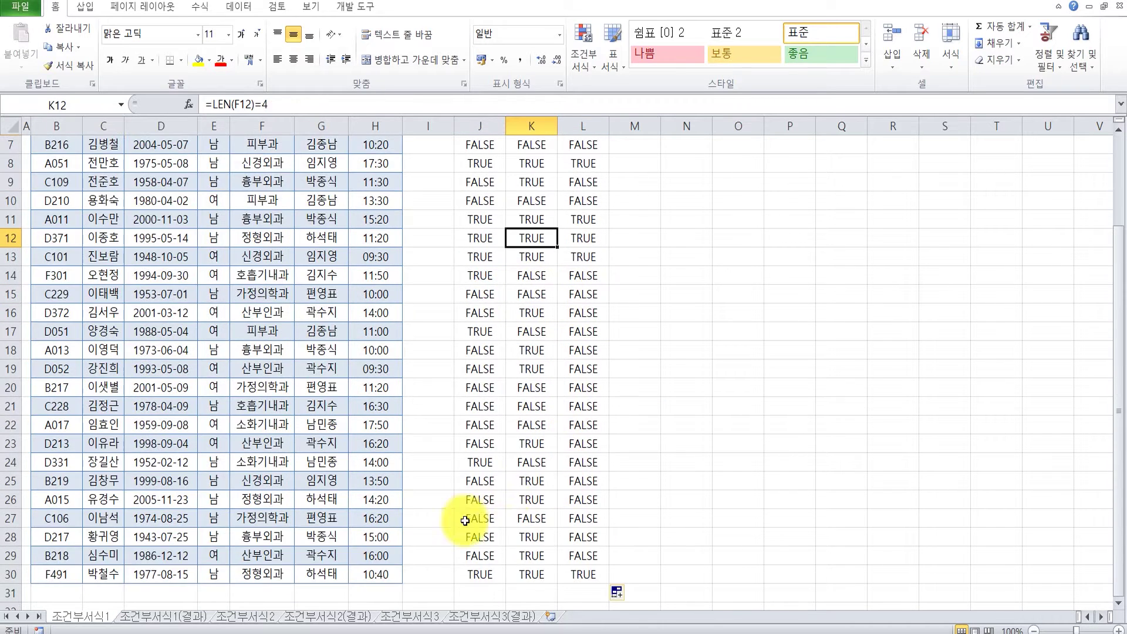
pyautogui.scroll(-3, 548, 463)
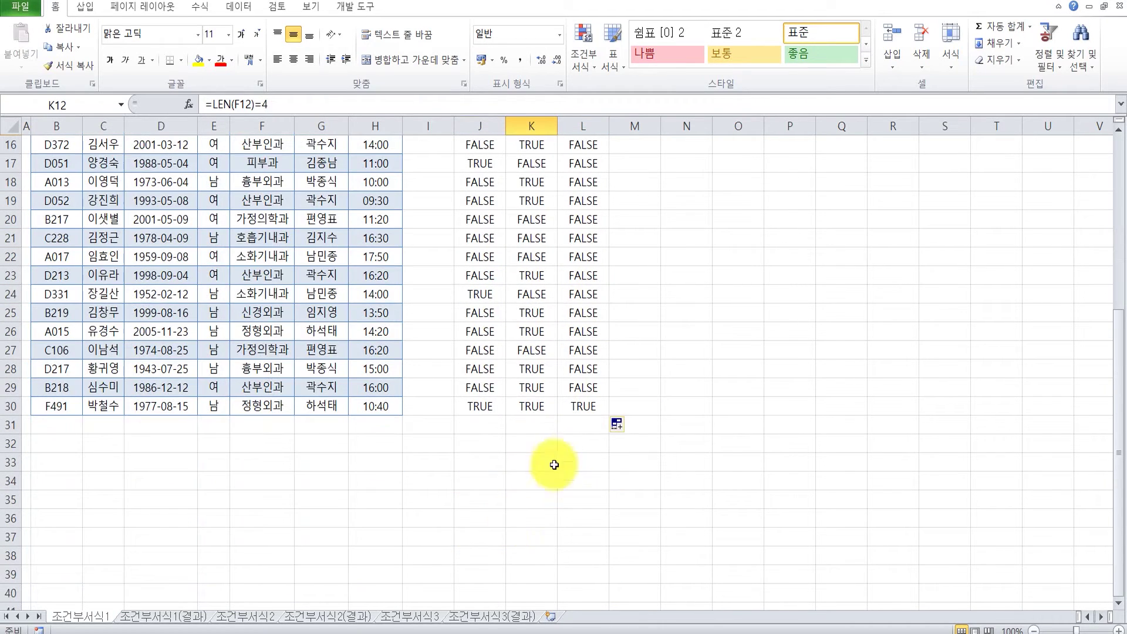
pyautogui.click(479, 388)
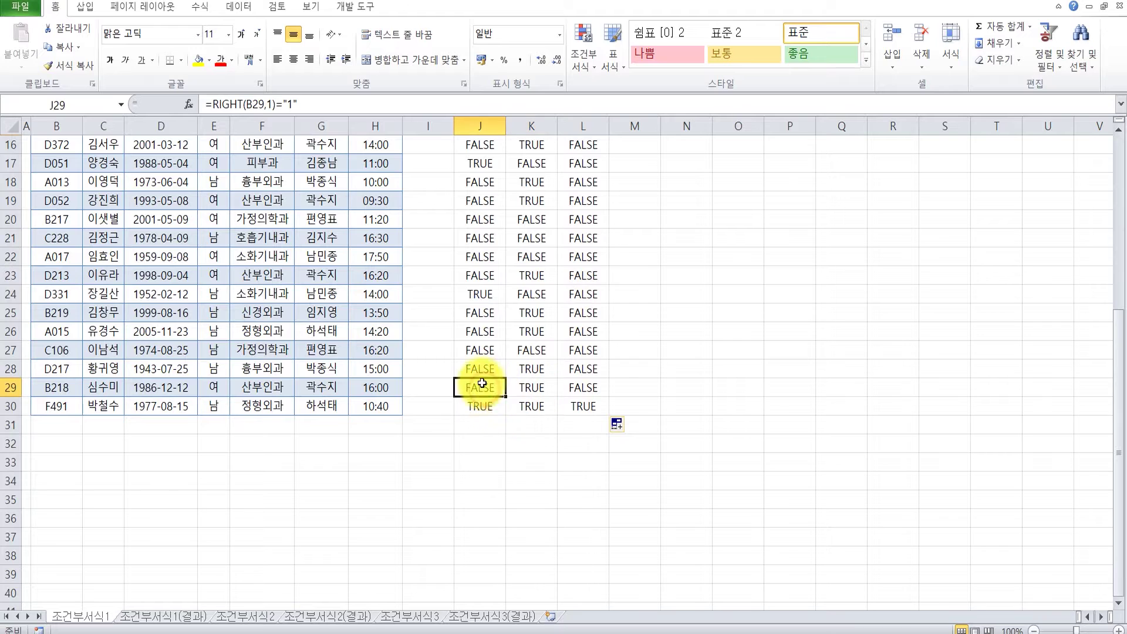
pyautogui.click(589, 407)
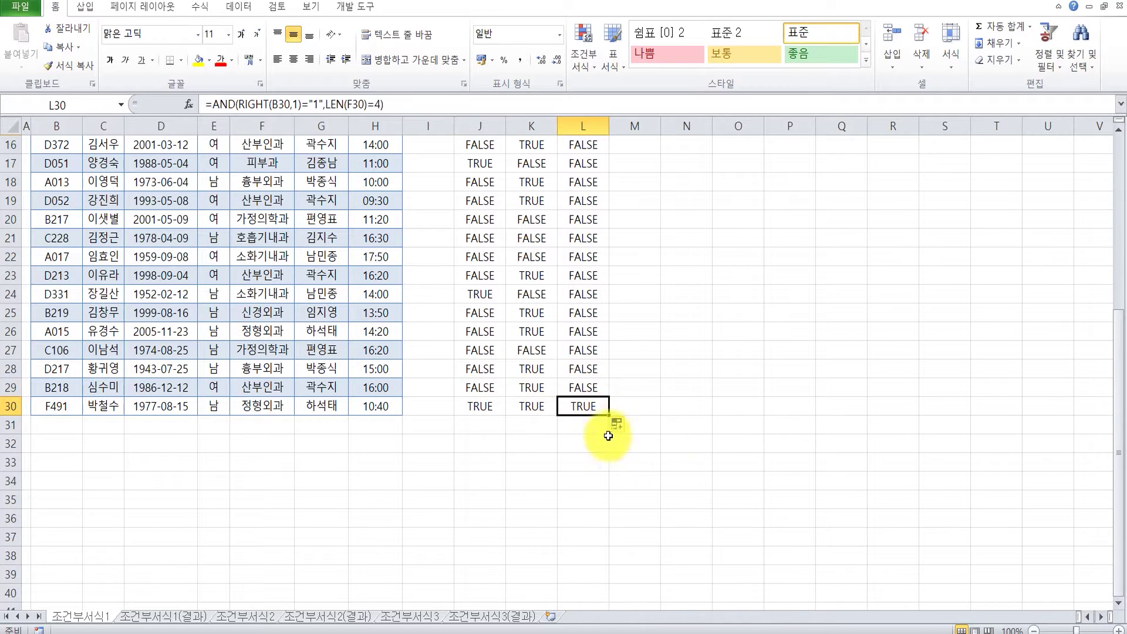
pyautogui.click(531, 409)
pyautogui.click(589, 410)
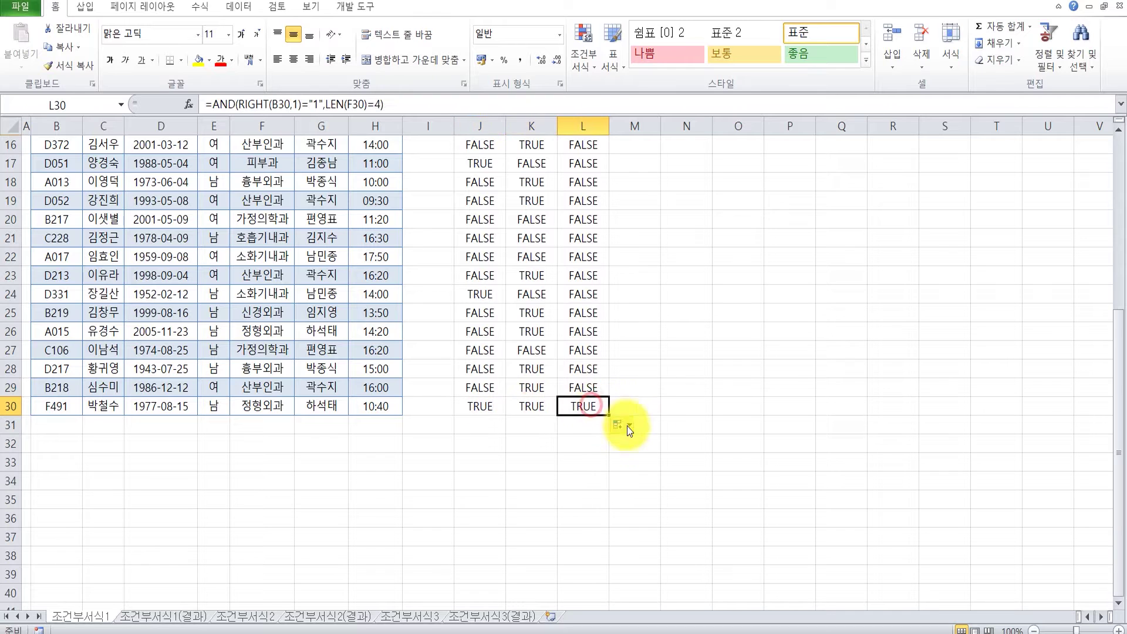
pyautogui.scroll(4, 605, 430)
pyautogui.scroll(1, 593, 427)
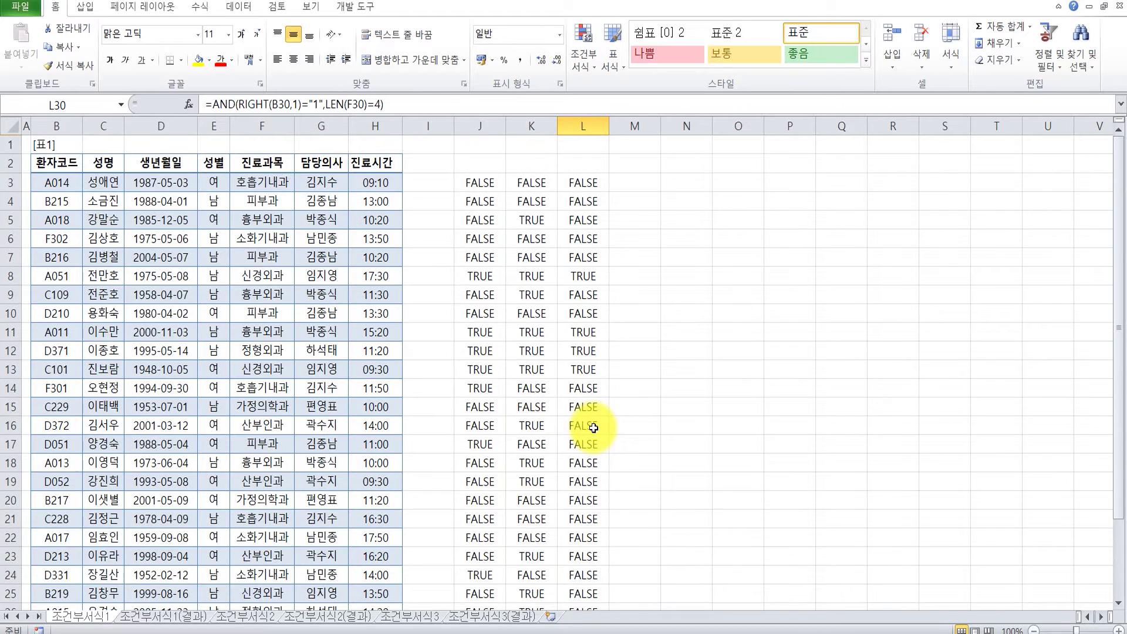
pyautogui.click(657, 390)
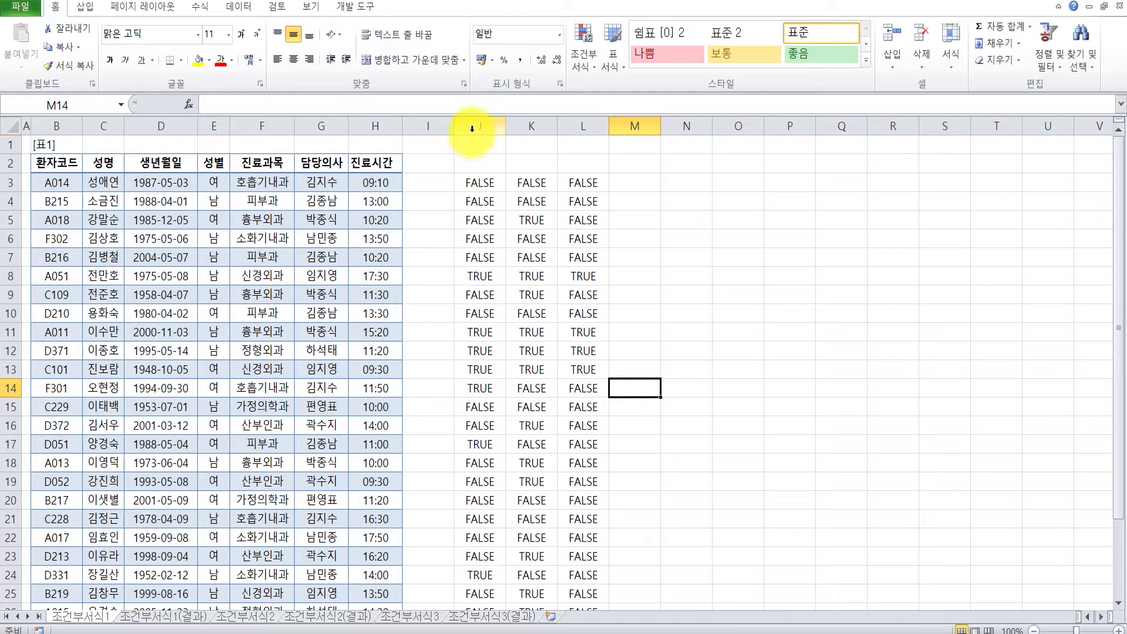
# Clear all test formulas from the helper range J3:L30 beside the patient table
pyautogui.click(480, 180)
pyautogui.scroll(-5, 609, 423)
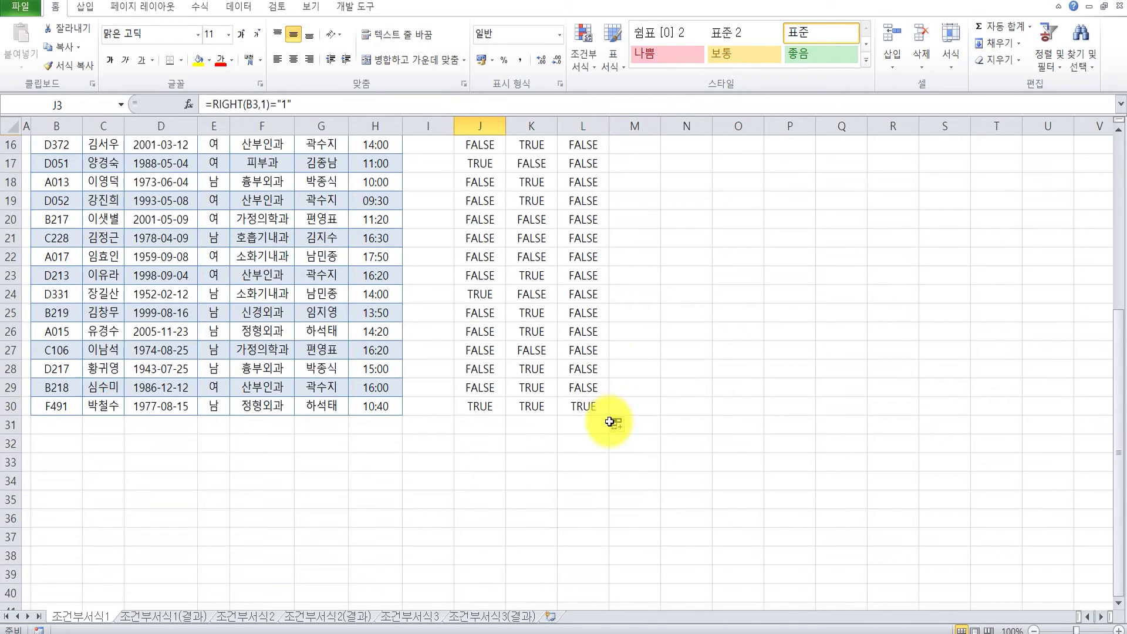
pyautogui.keyDown('shift'); pyautogui.click(590, 405); pyautogui.keyUp('shift')
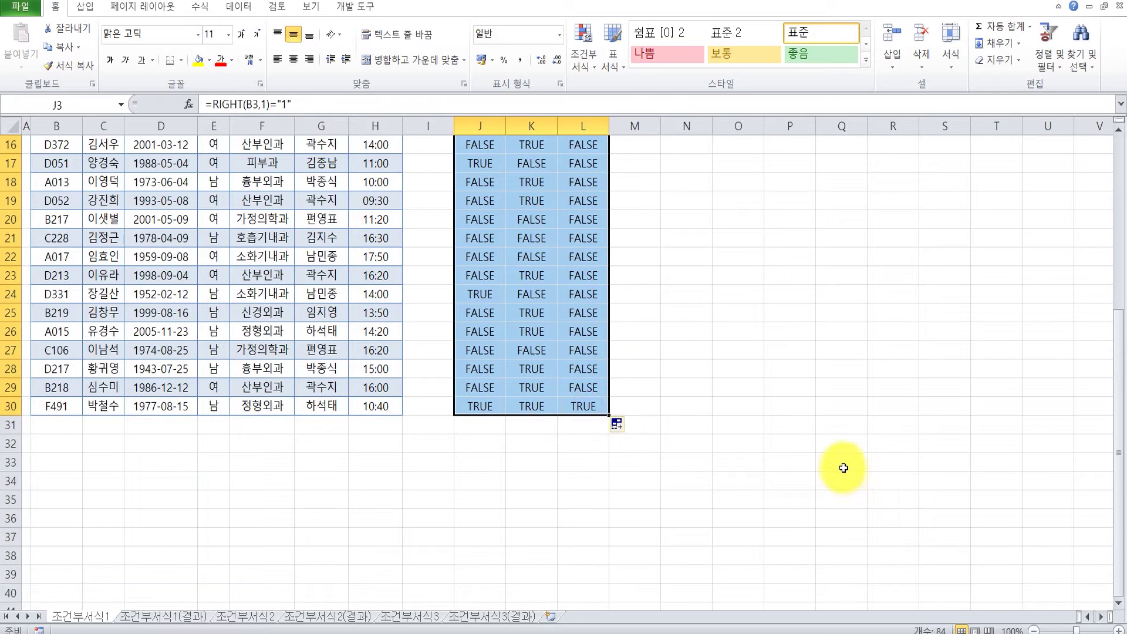
pyautogui.press('Delete')
pyautogui.scroll(5, 840, 463)
pyautogui.click(789, 480)
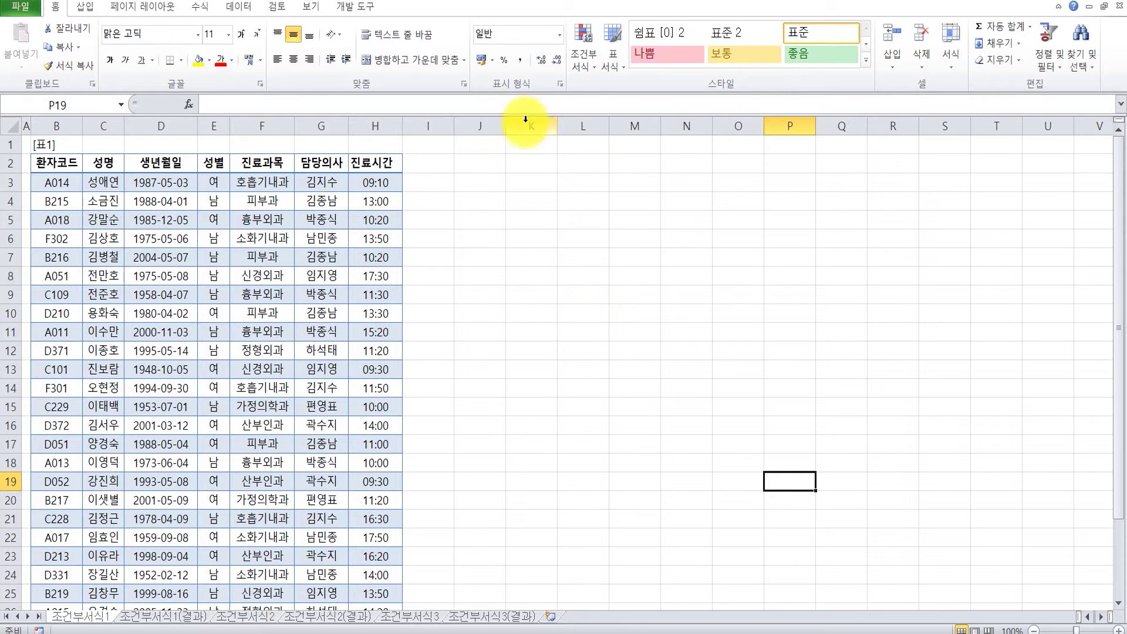
pyautogui.scroll(-3, 586, 306)
pyautogui.scroll(3, 590, 301)
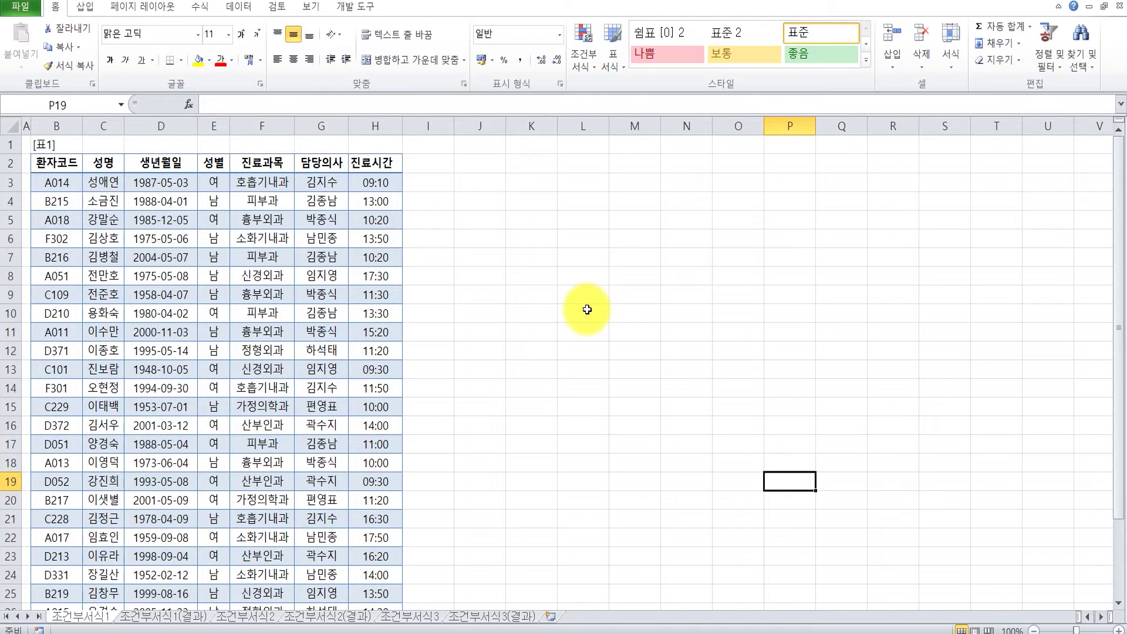
pyautogui.click(49, 183)
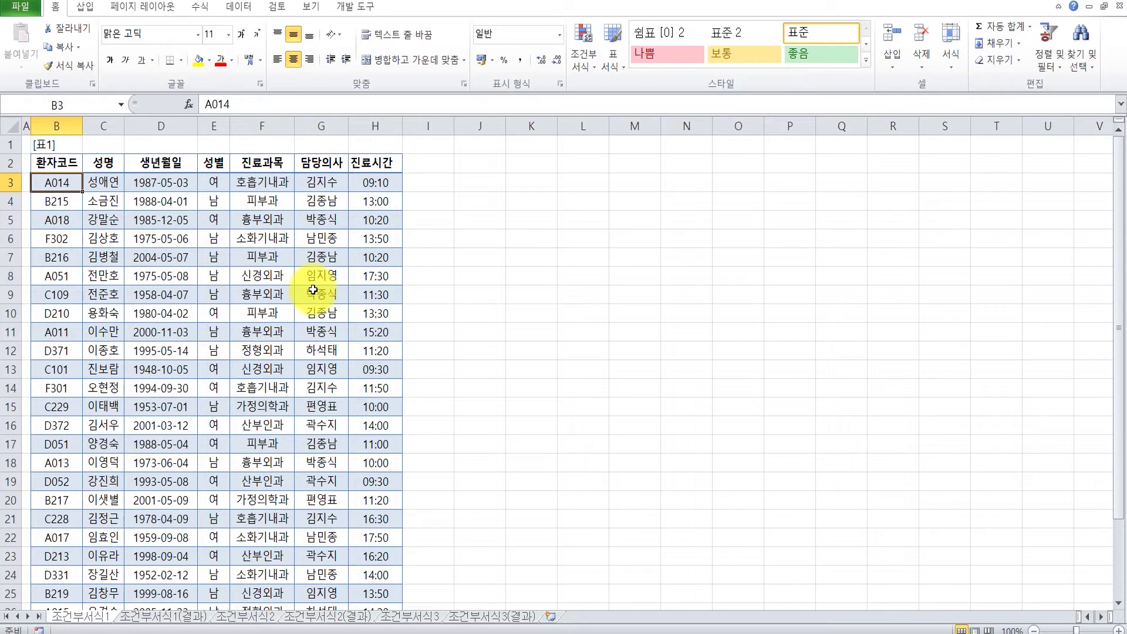
pyautogui.scroll(-4, 222, 297)
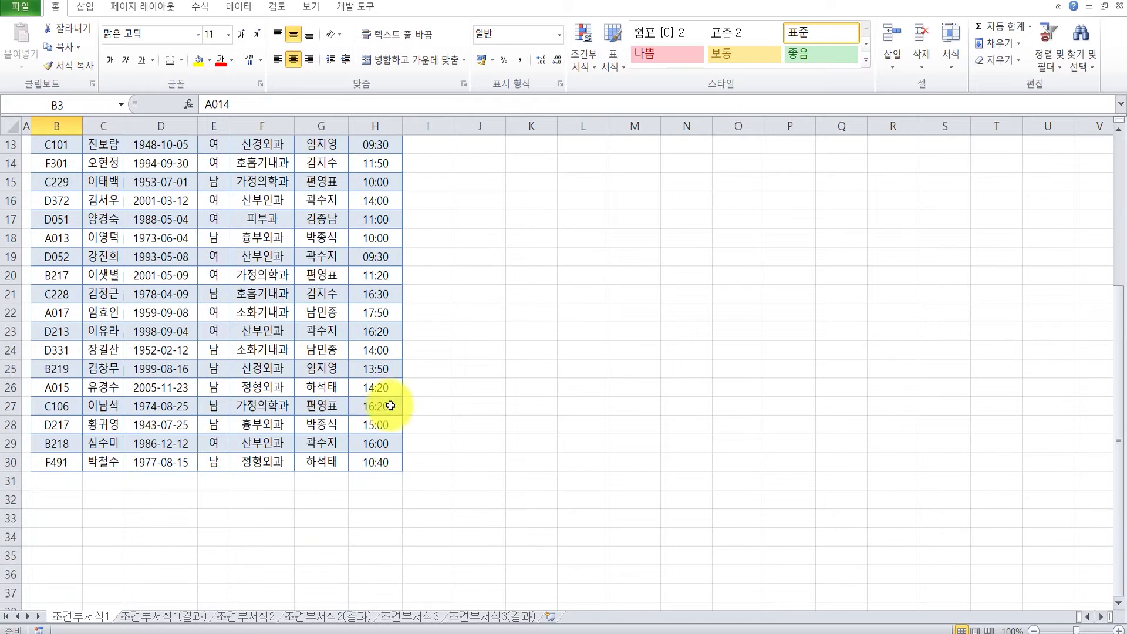
pyautogui.keyDown('shift'); pyautogui.click(387, 462); pyautogui.keyUp('shift')
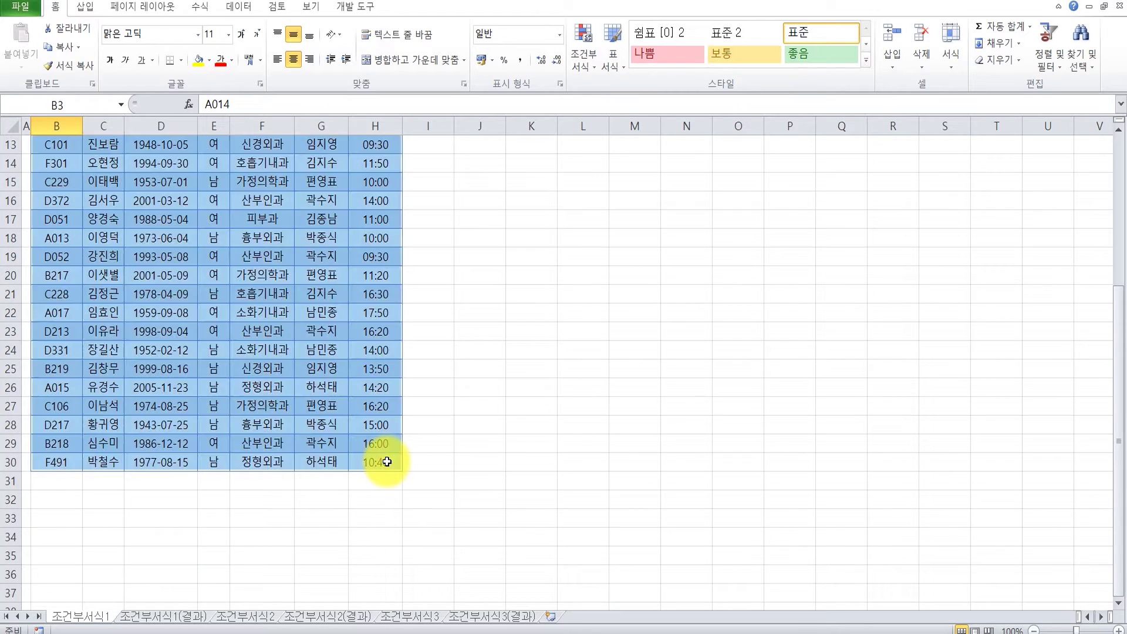
pyautogui.scroll(4, 529, 461)
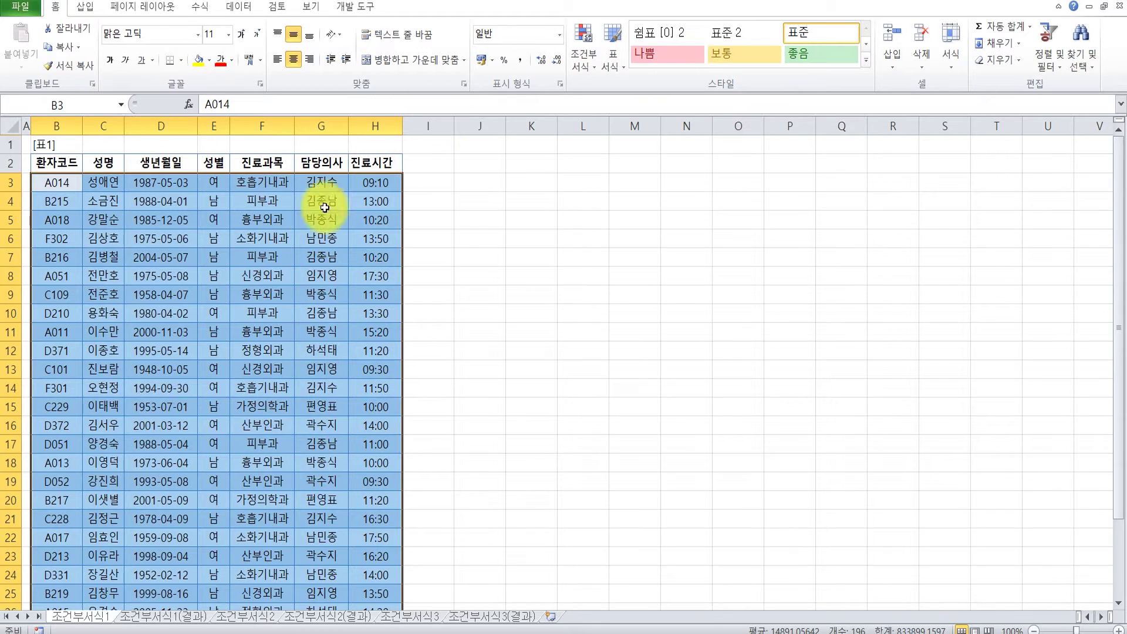
# Select all patient records in B3:H30, leaving out the header row
pyautogui.click(75, 182)
pyautogui.scroll(-2, 235, 293)
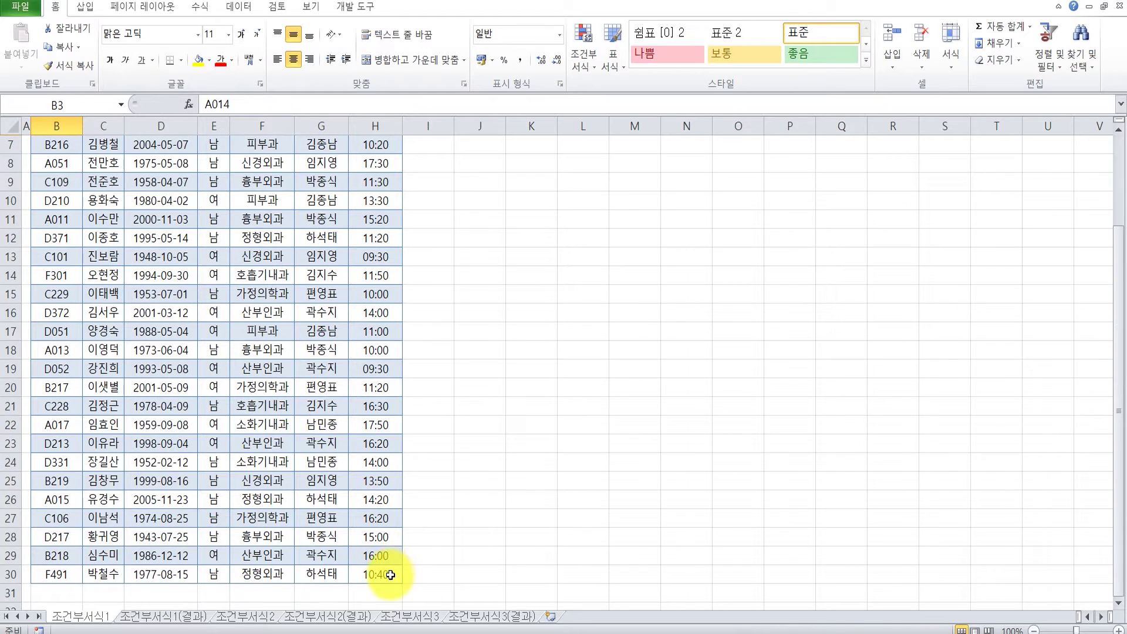
pyautogui.keyDown('shift'); pyautogui.click(390, 575); pyautogui.keyUp('shift')
pyautogui.scroll(2, 443, 559)
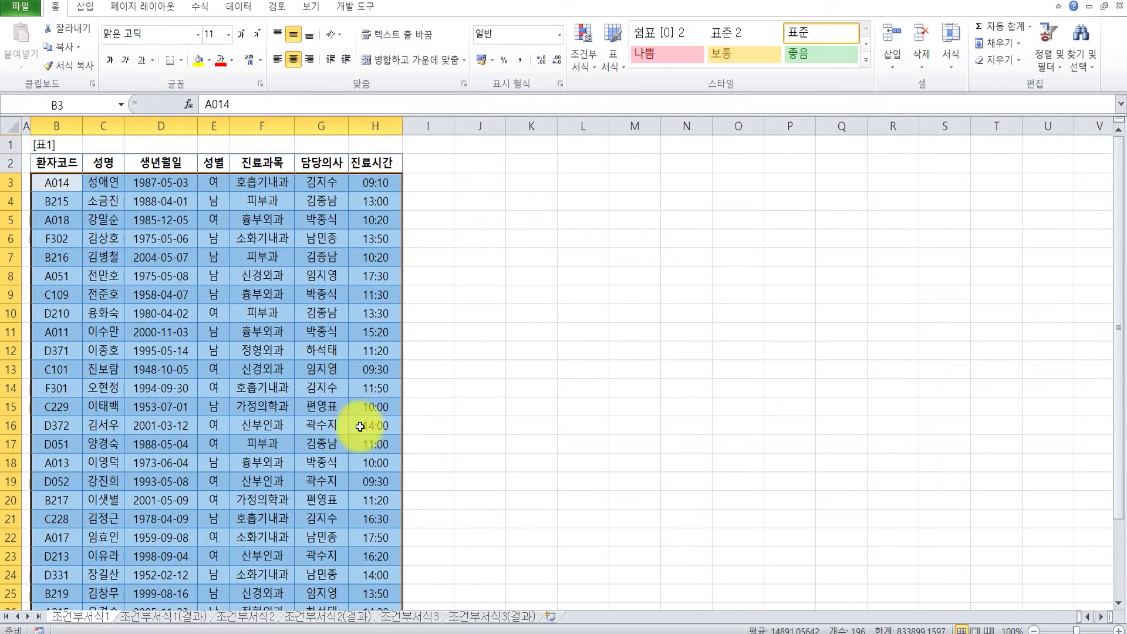
# Start a new conditional formatting rule for the selected patient records B3:H30, using the formula-based rule type
pyautogui.scroll(-2, 352, 564)
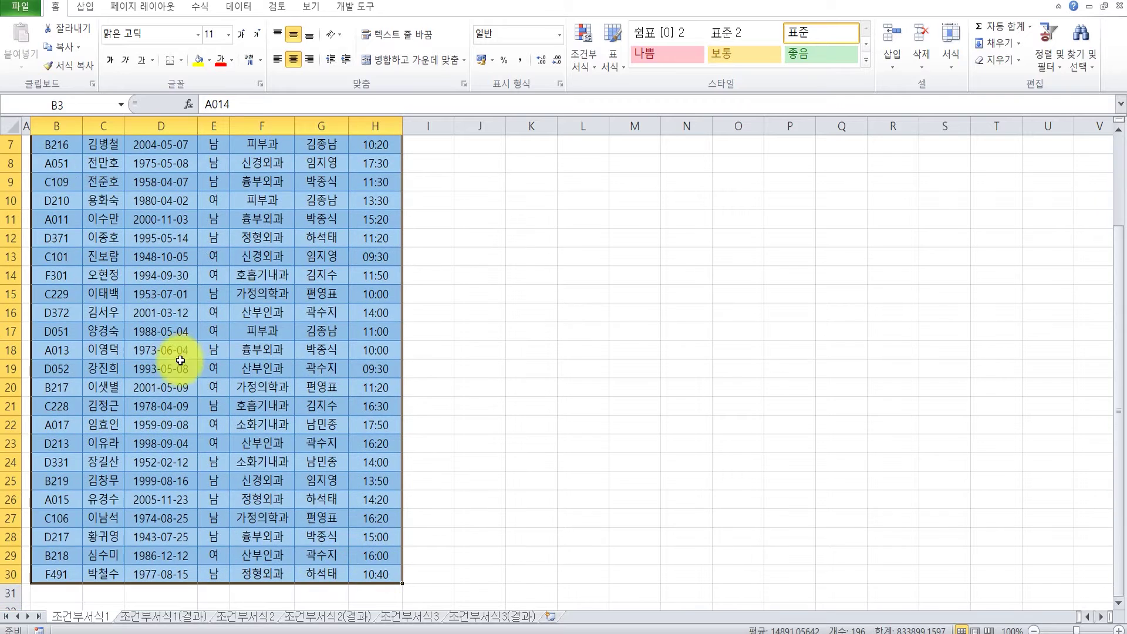
pyautogui.scroll(2, 415, 440)
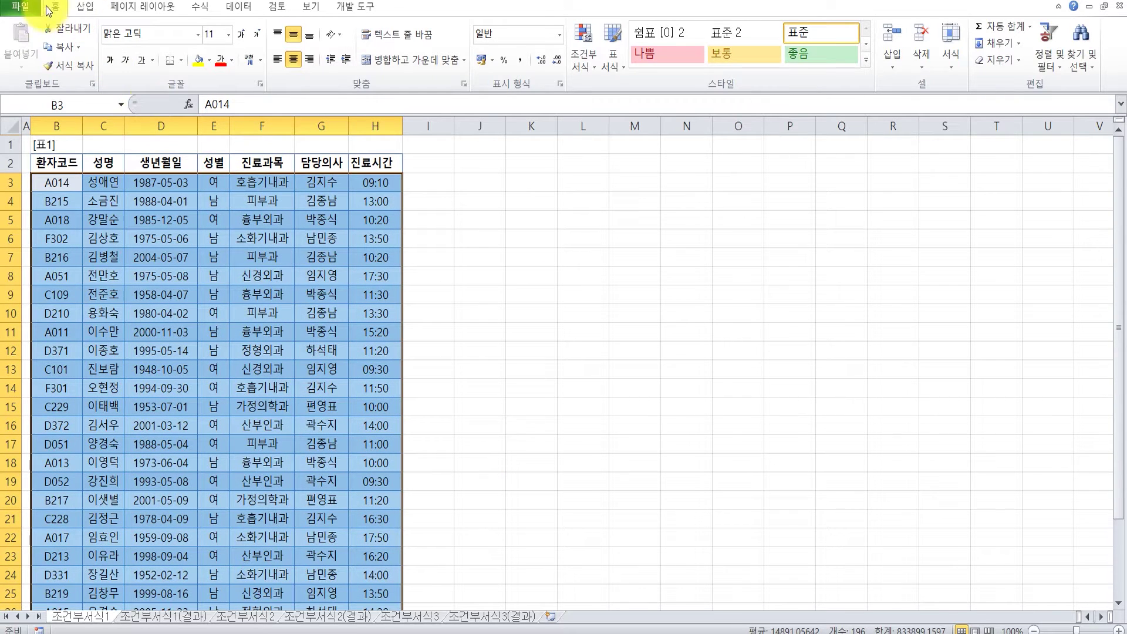
pyautogui.click(586, 55)
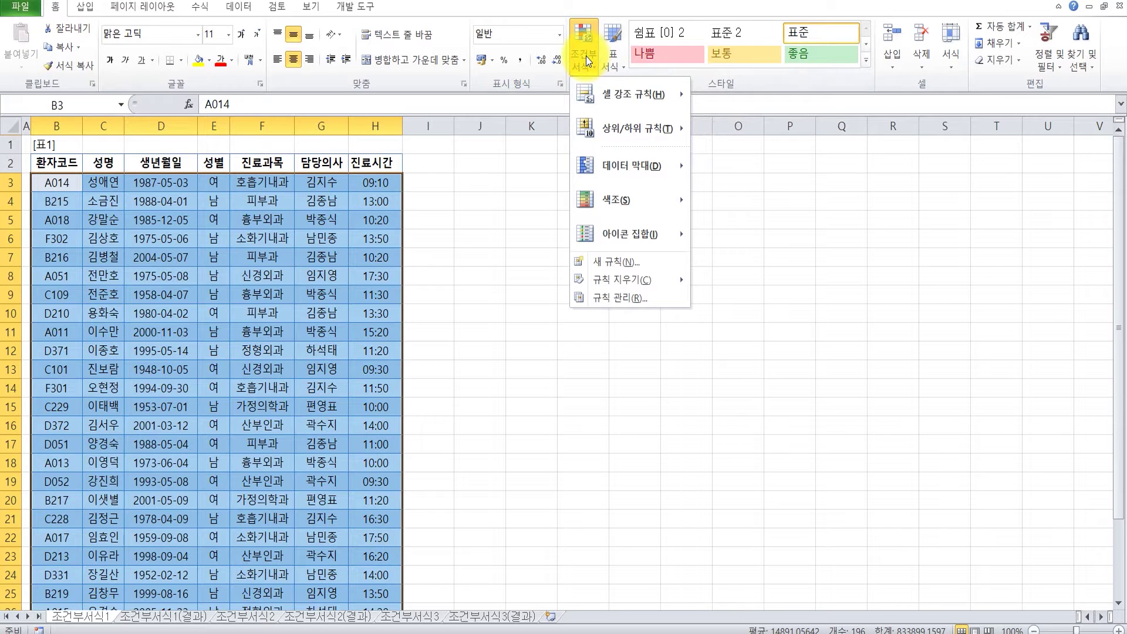
pyautogui.click(619, 262)
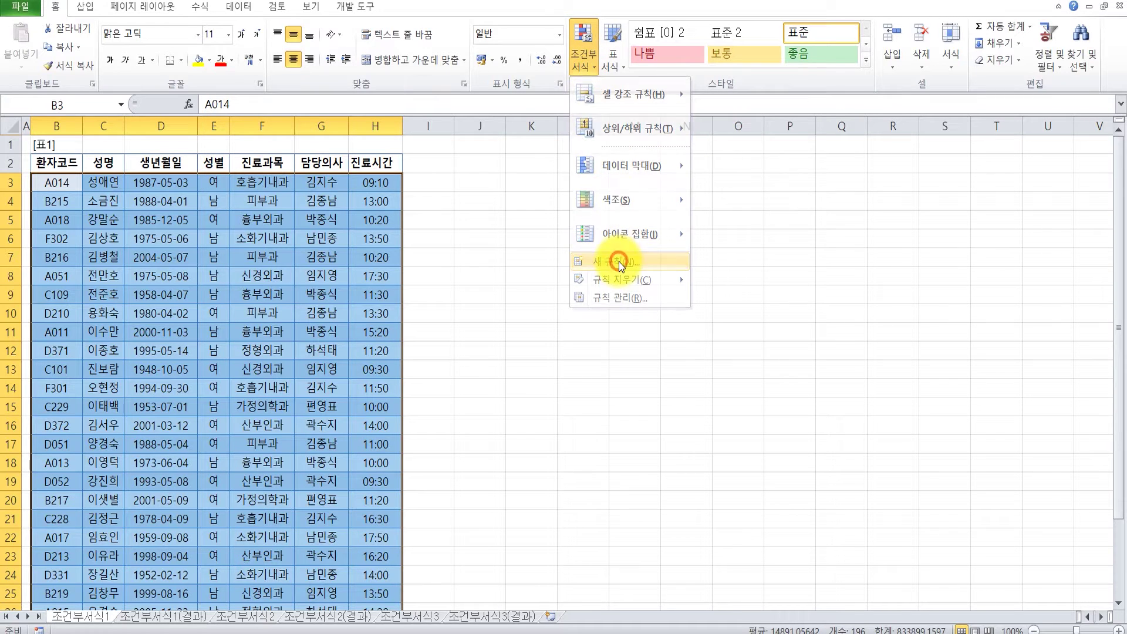
pyautogui.moveTo(574, 175); pyautogui.dragTo(703, 167)
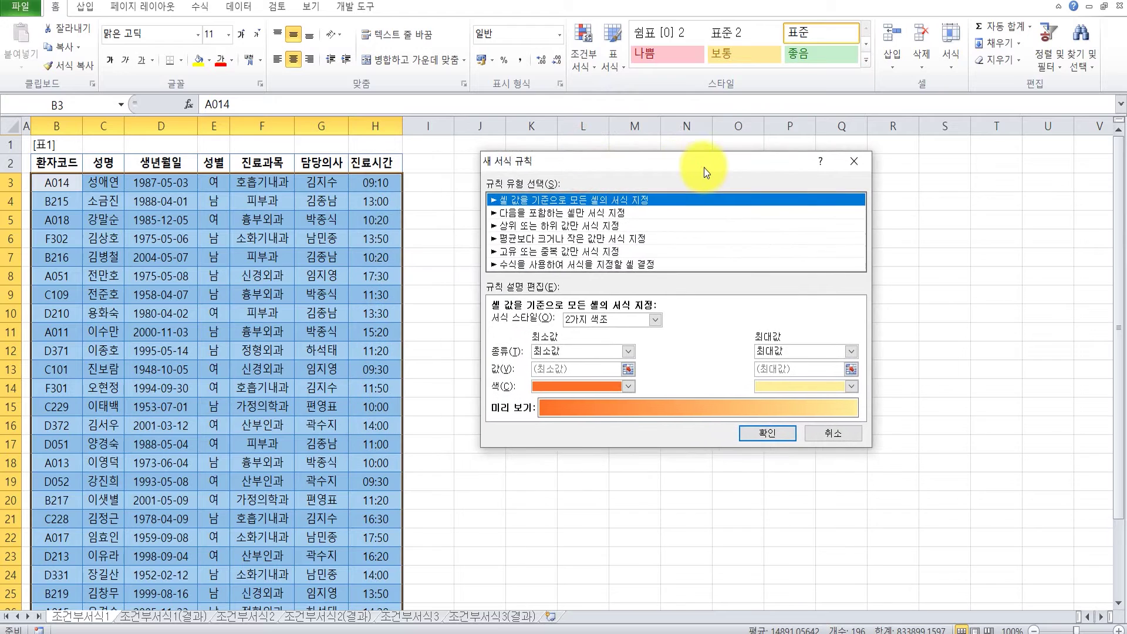
pyautogui.click(562, 265)
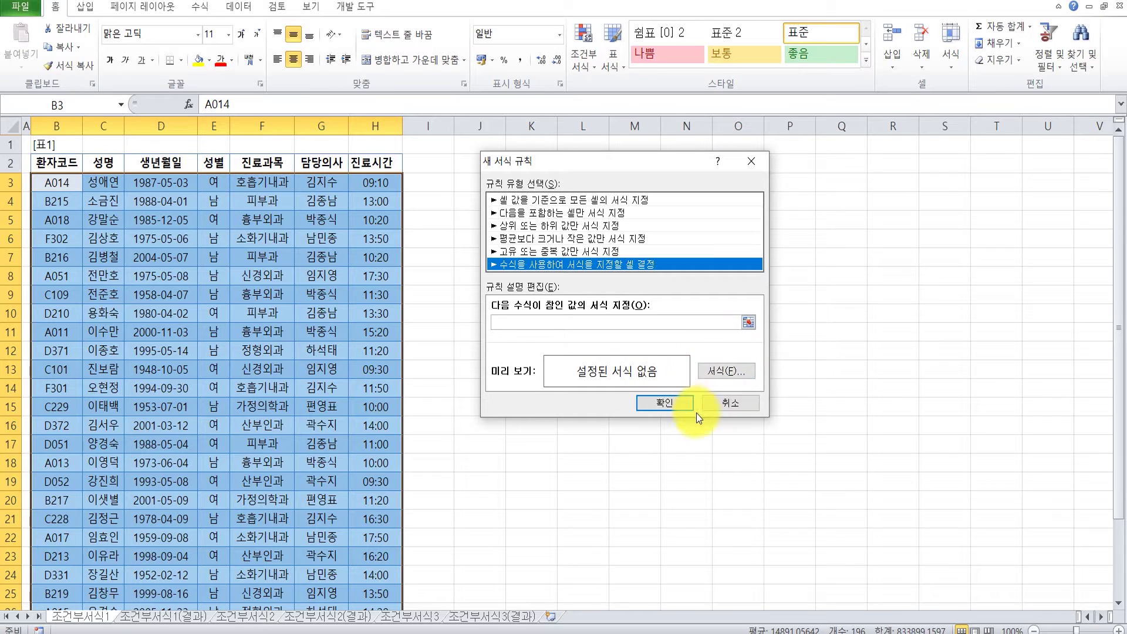
# Begin the rule formula with =and(right($B3, keeping only the column of the patient code reference absolute
pyautogui.click(531, 327)
pyautogui.write('ㅋ')
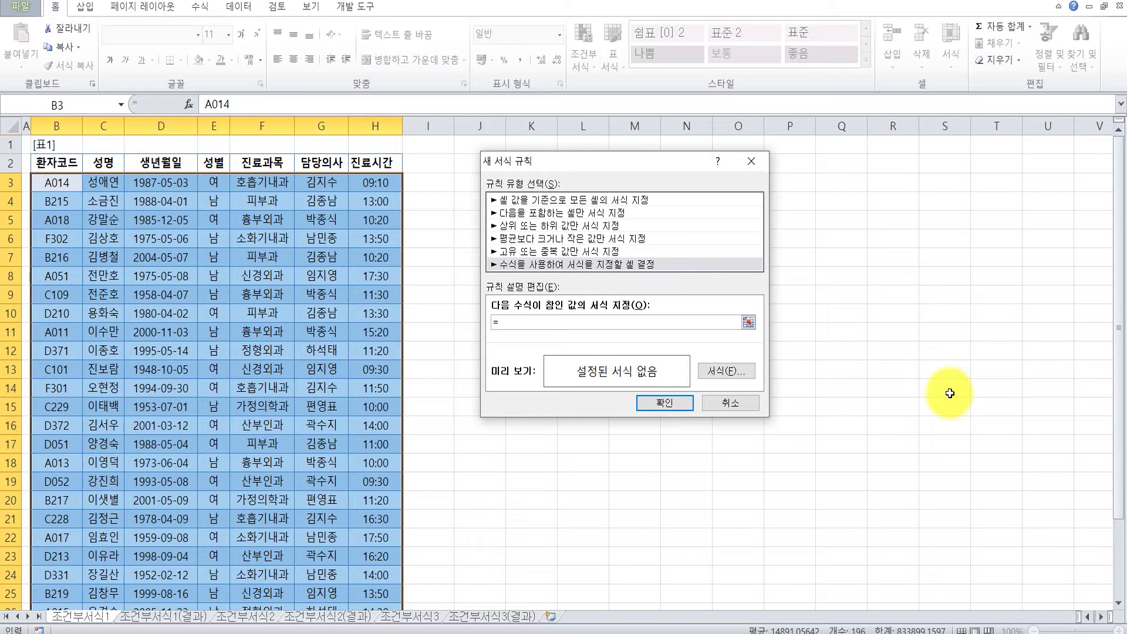
pyautogui.press('BackSpace')
pyautogui.write('=and')
pyautogui.write('(right(')
pyautogui.moveTo(585, 163); pyautogui.dragTo(551, 136)
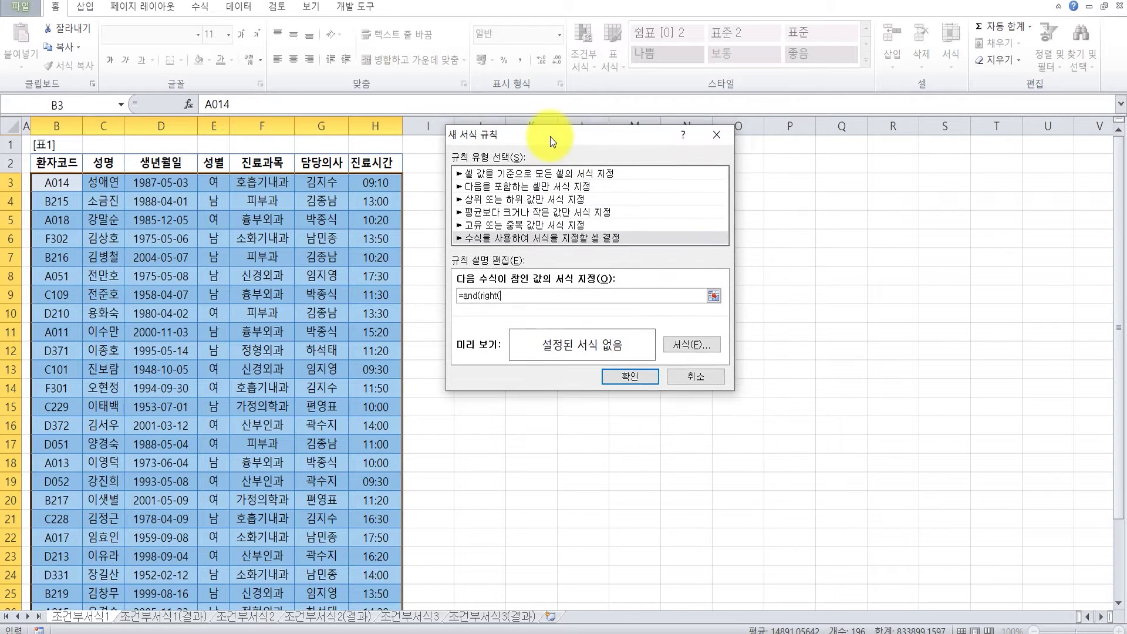
pyautogui.click(49, 184)
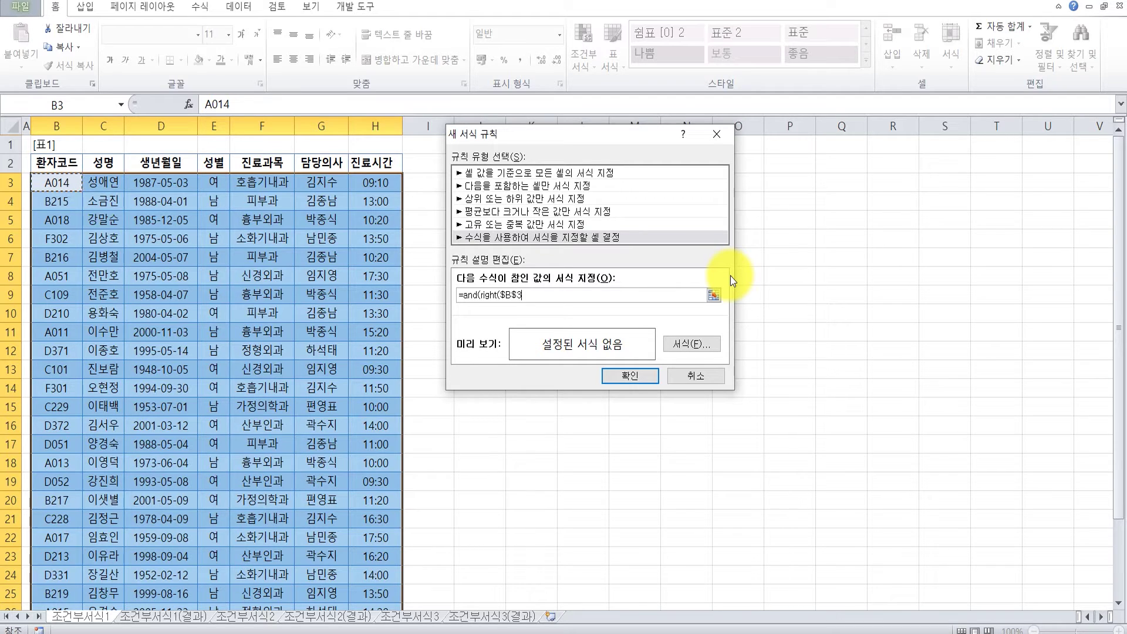
pyautogui.moveTo(523, 134); pyautogui.dragTo(500, 127)
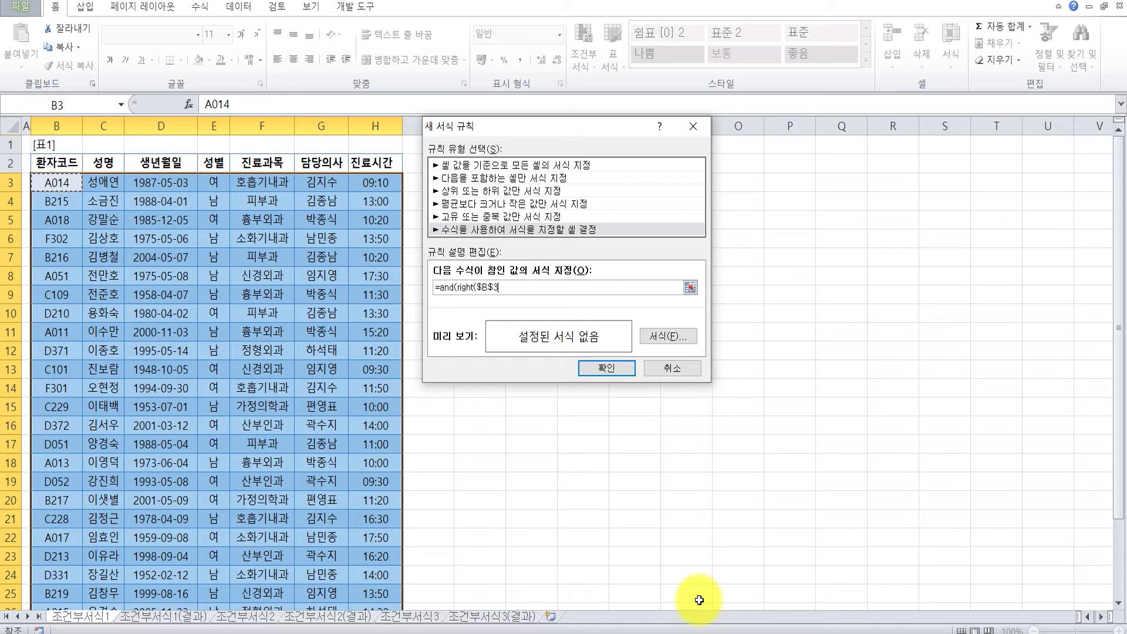
pyautogui.press('F4')
pyautogui.press('F4')
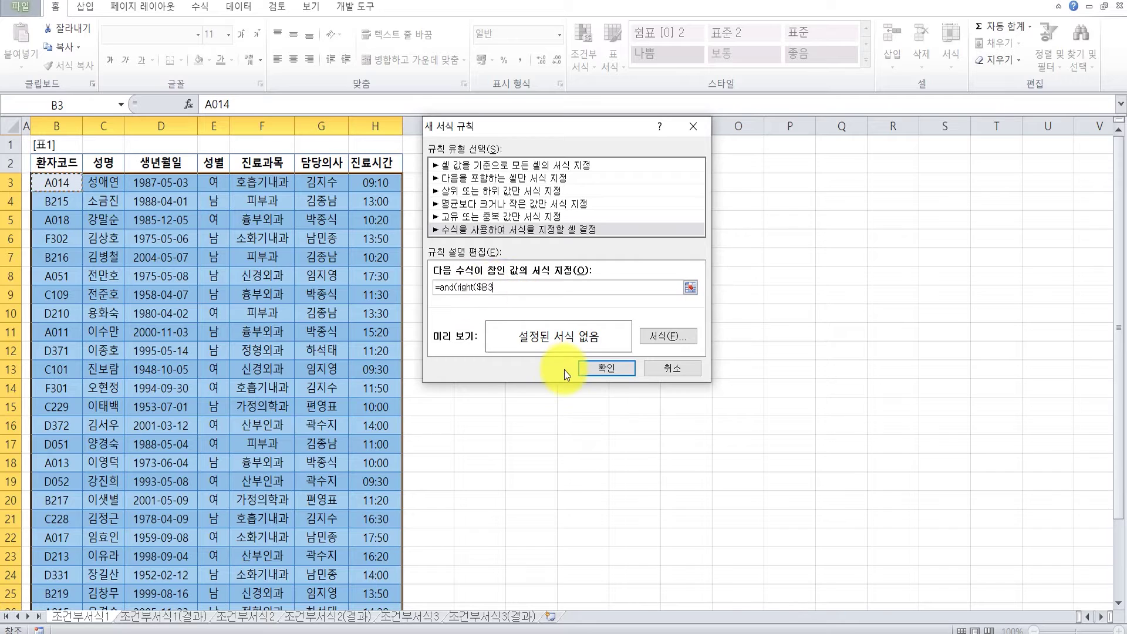
# Complete the rule formula as =and(right($B3,1)="1",len($F3)=4), with only column F fixed in the department reference
pyautogui.write(',1)="1",len(')
pyautogui.click(276, 188)
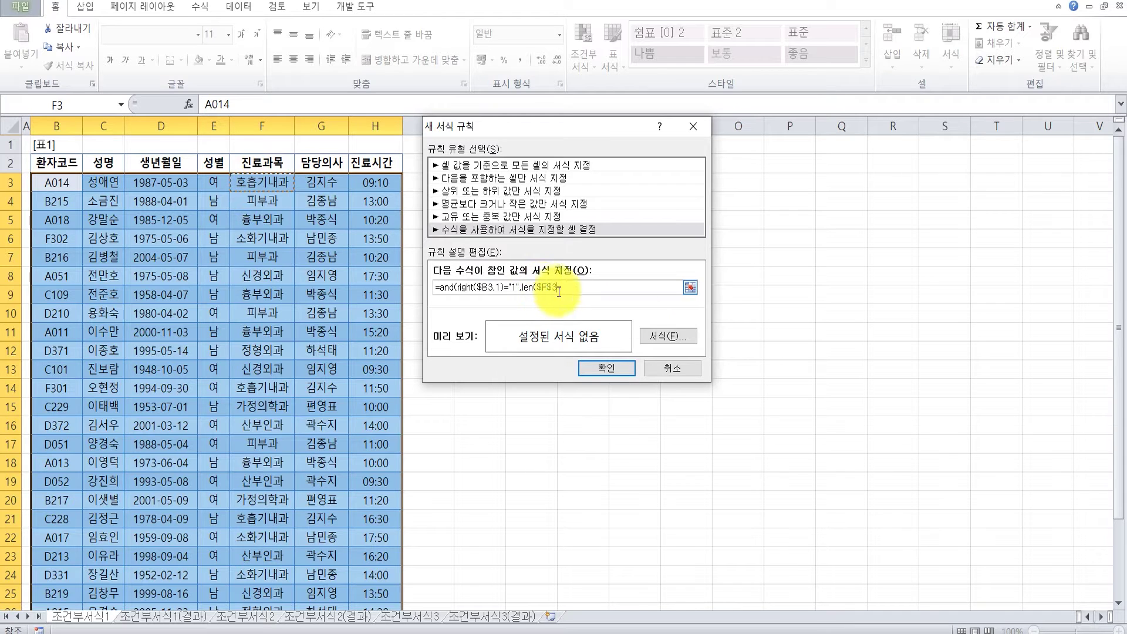
pyautogui.press('F4')
pyautogui.press('F4')
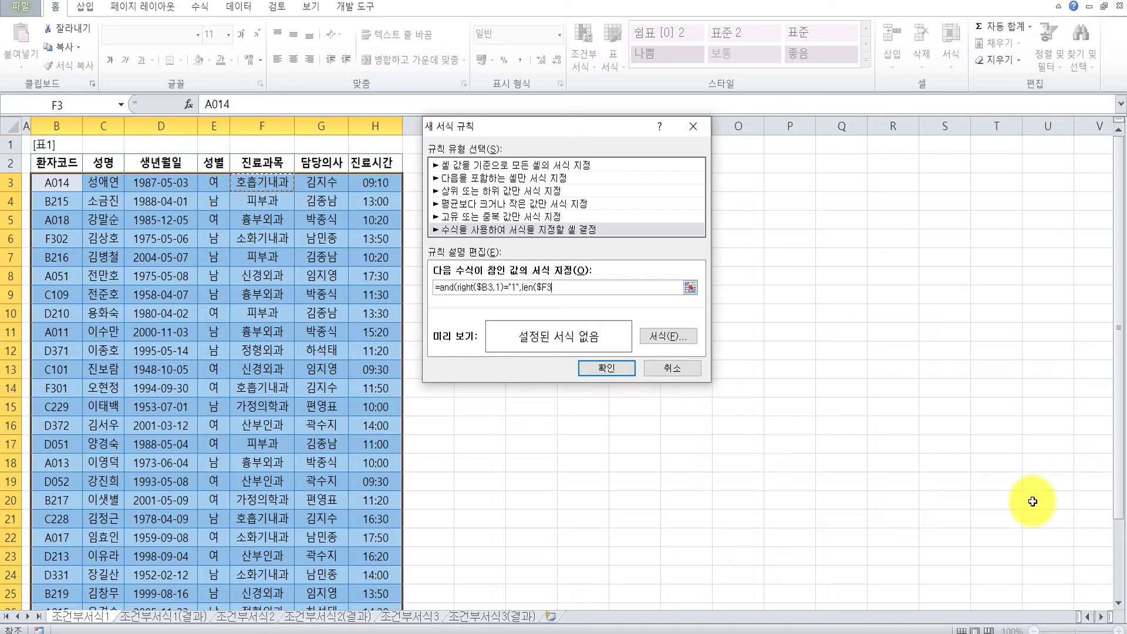
pyautogui.write(')=4)')
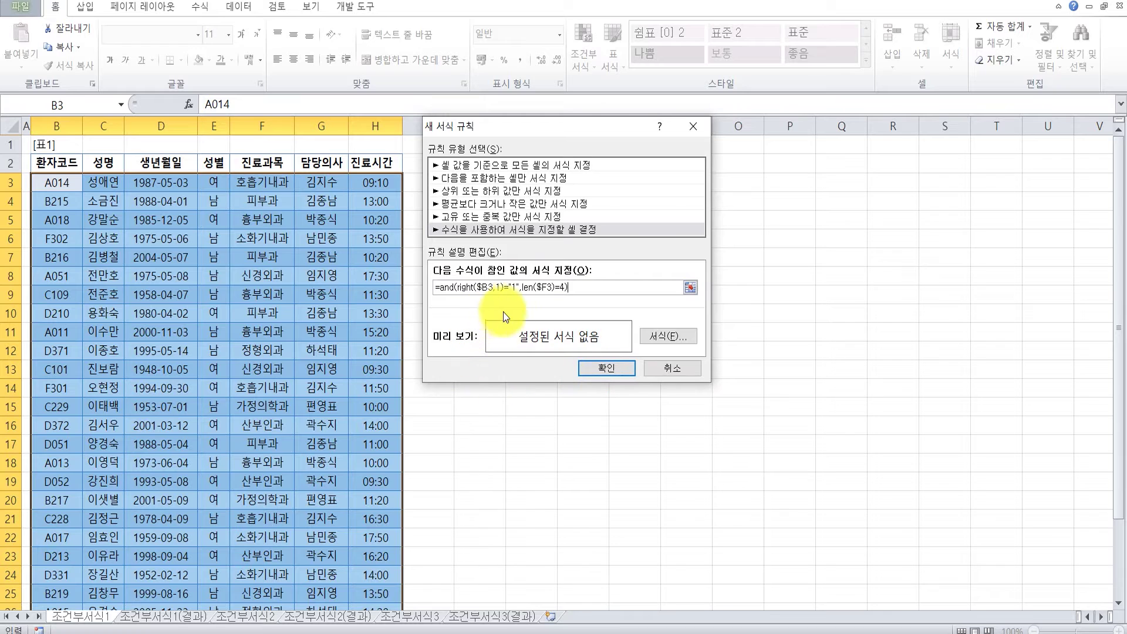
# Set the rule's format to bold (굵게) font in standard light blue and apply the rule to the records
pyautogui.click(668, 335)
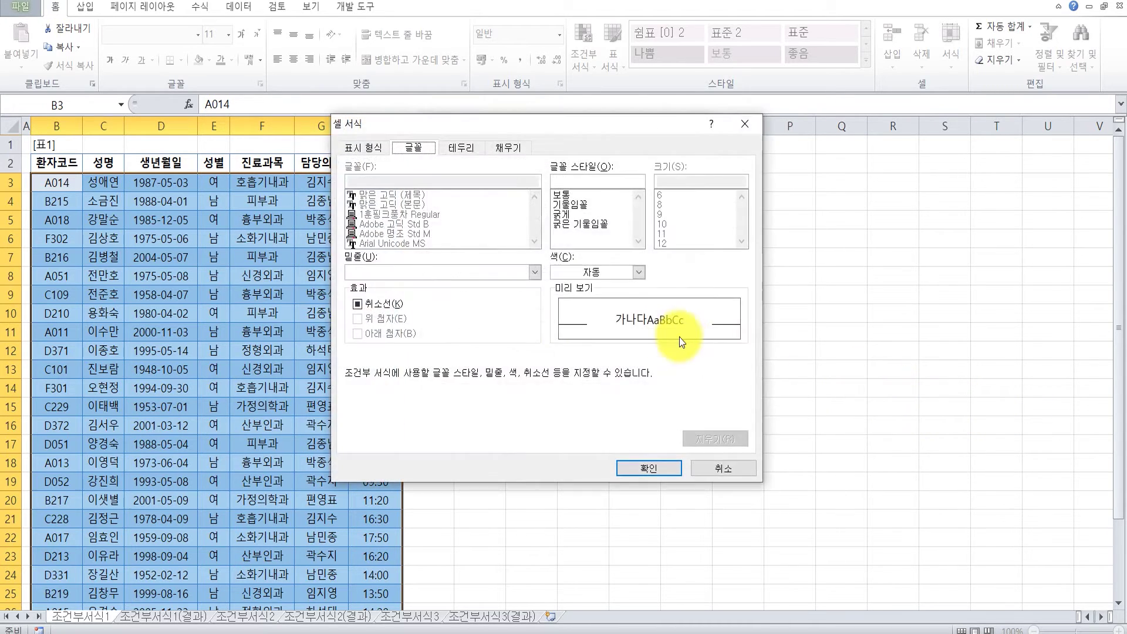
pyautogui.moveTo(564, 123); pyautogui.dragTo(949, 159)
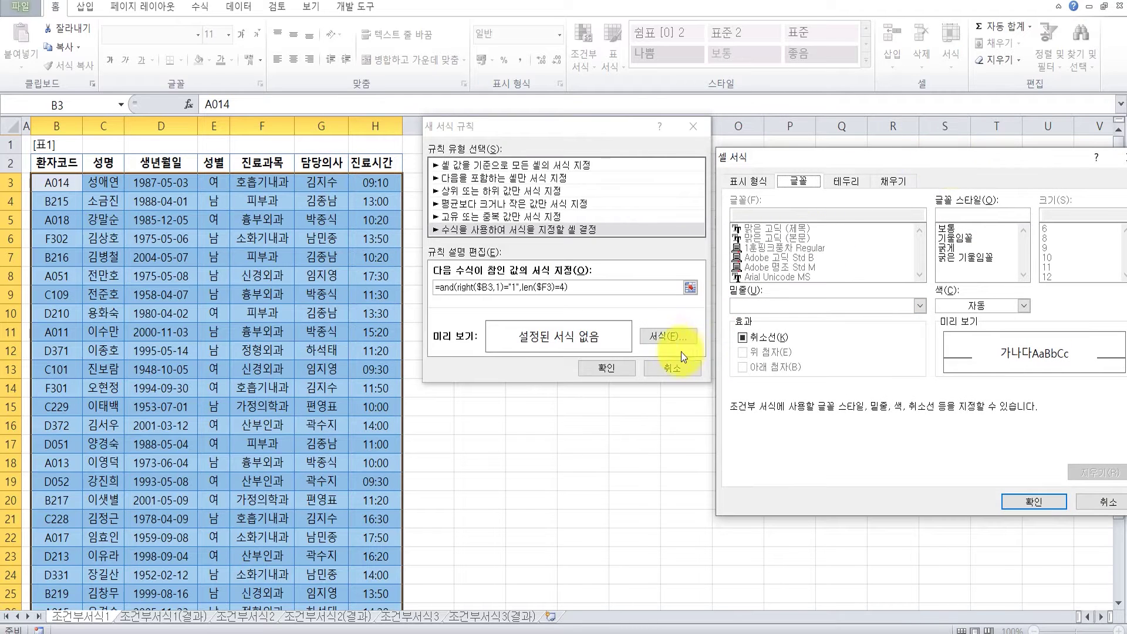
pyautogui.moveTo(827, 162); pyautogui.dragTo(720, 140)
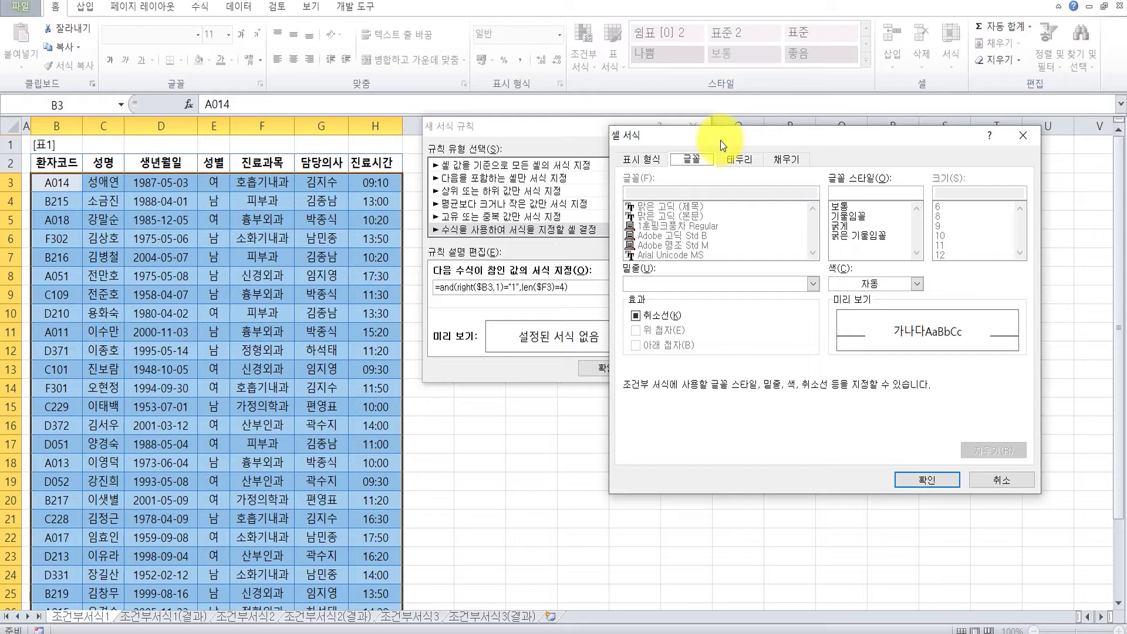
pyautogui.click(846, 226)
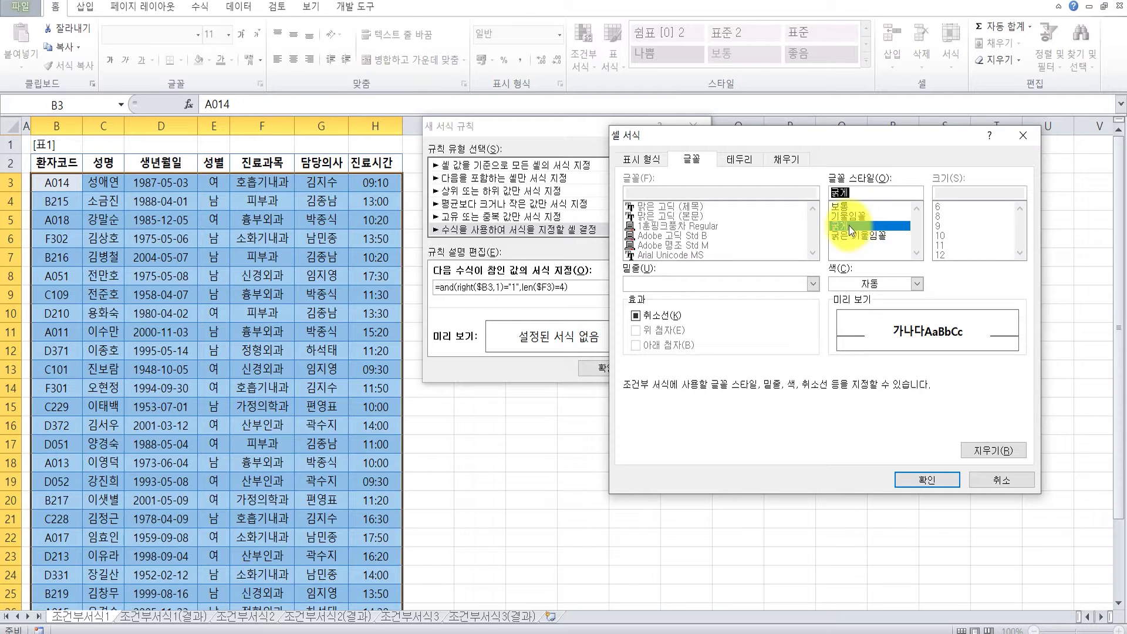
pyautogui.click(851, 284)
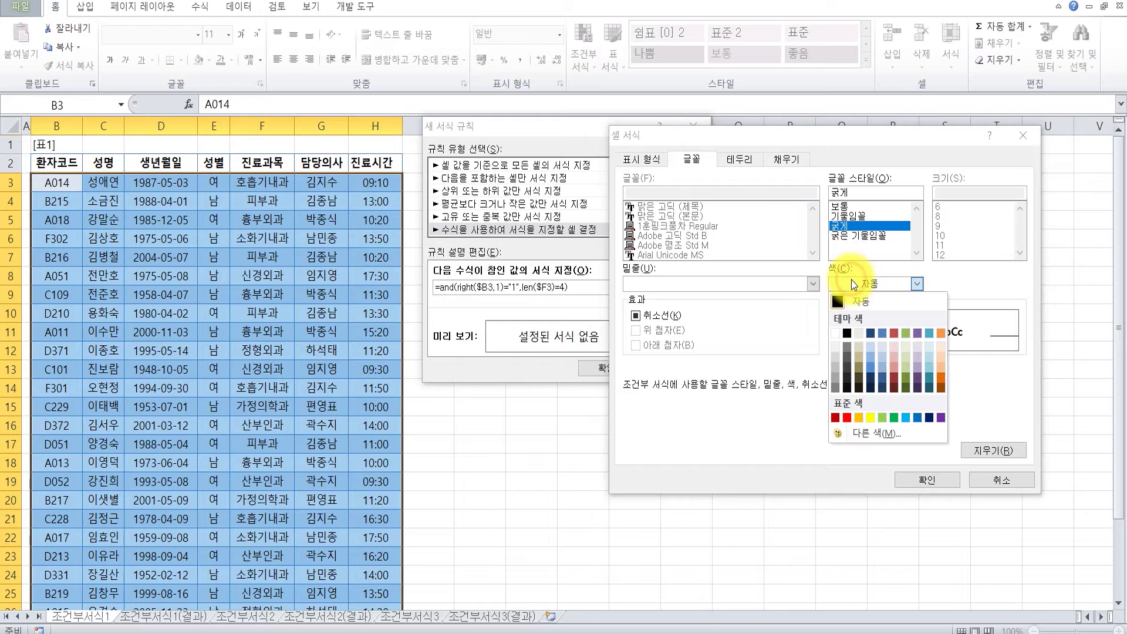
pyautogui.click(908, 420)
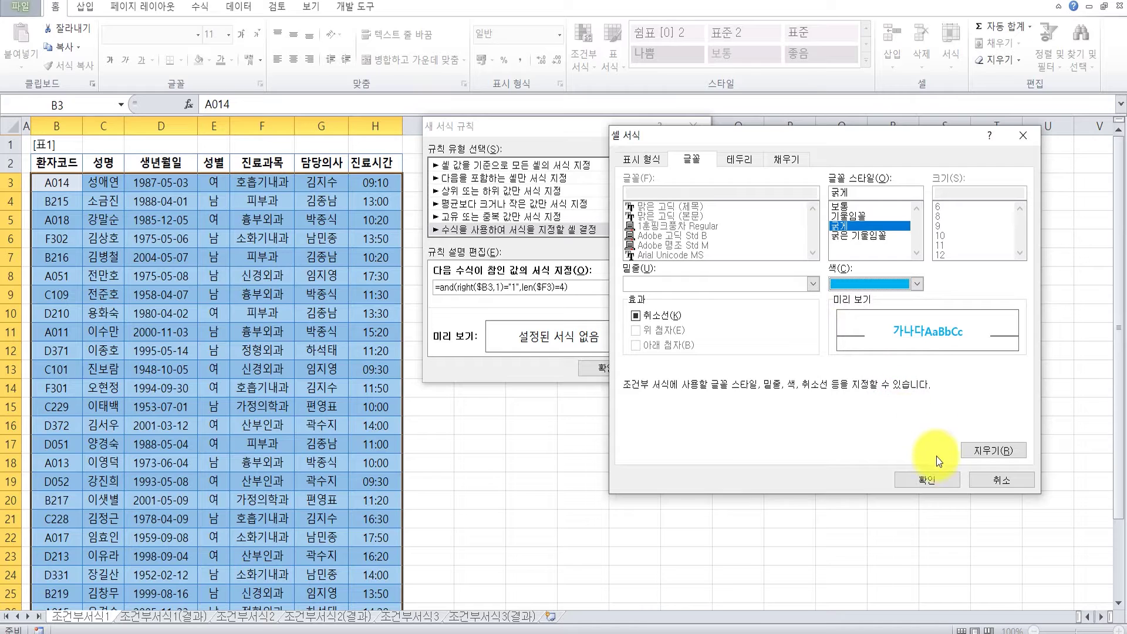
pyautogui.click(934, 477)
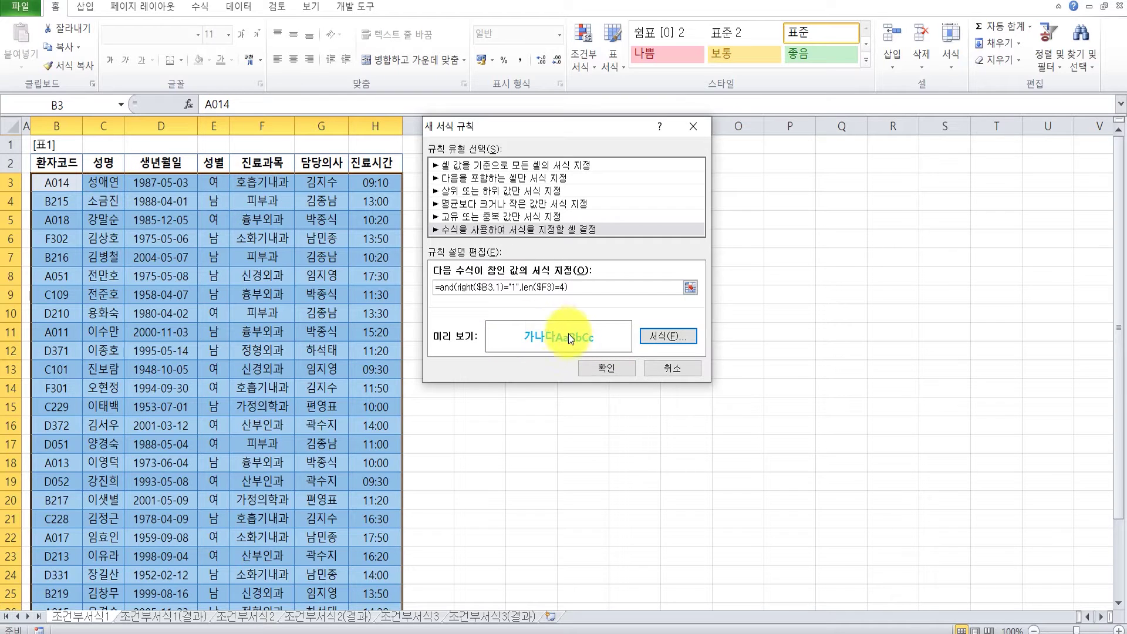
pyautogui.click(591, 369)
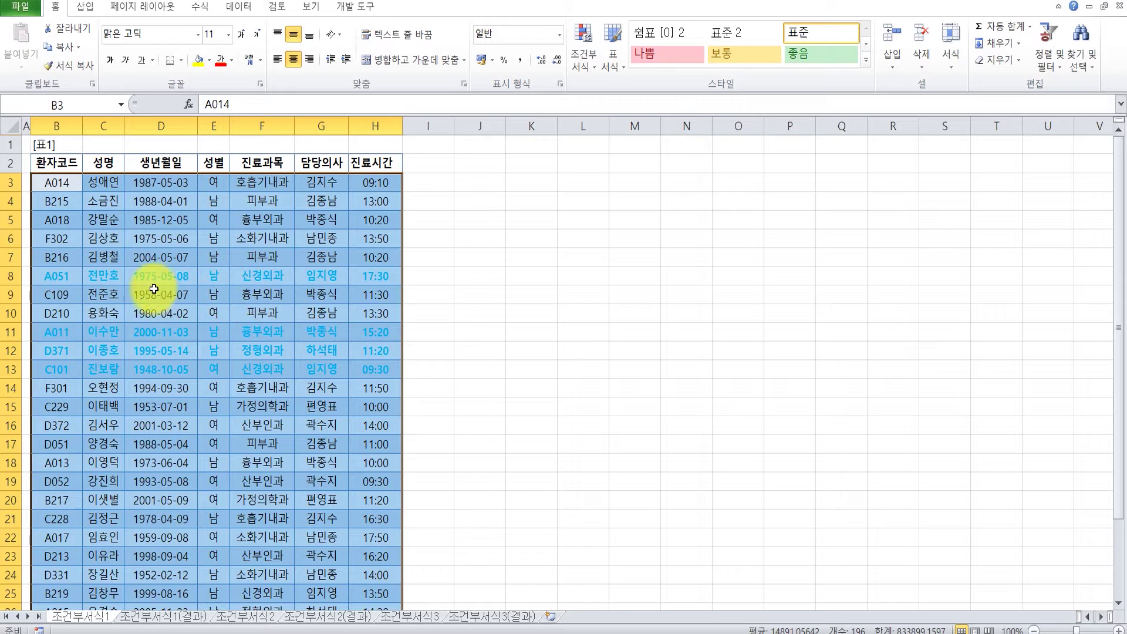
# Deselect the table and check which patient records are highlighted, down to row 30
pyautogui.click(529, 325)
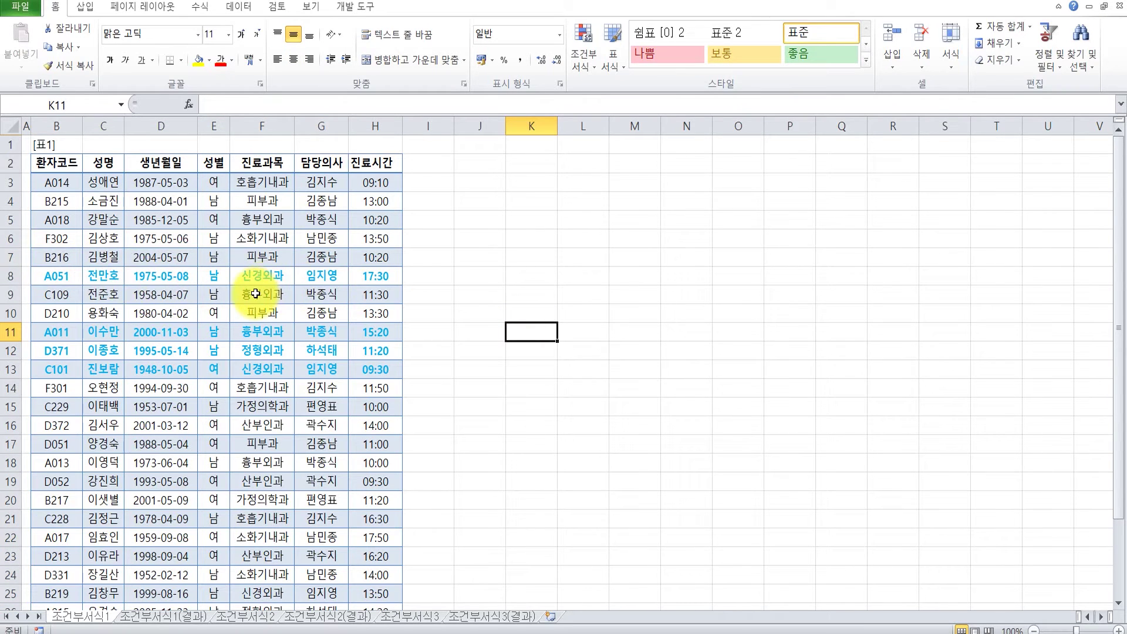
pyautogui.scroll(-1, 251, 291)
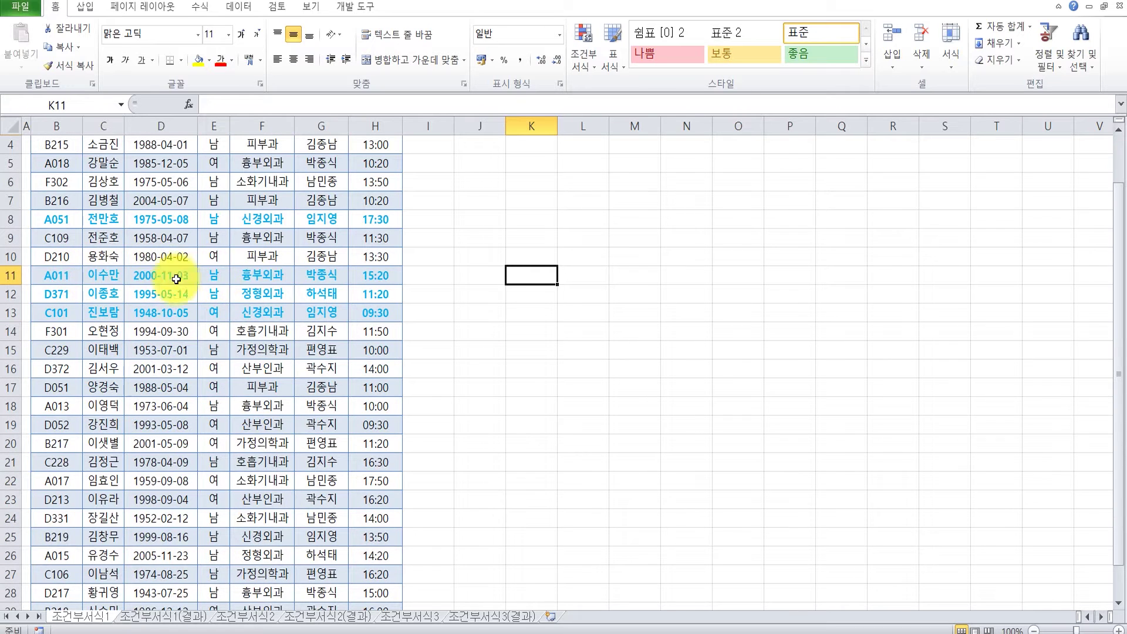
pyautogui.scroll(-2, 223, 307)
pyautogui.scroll(-1, 223, 307)
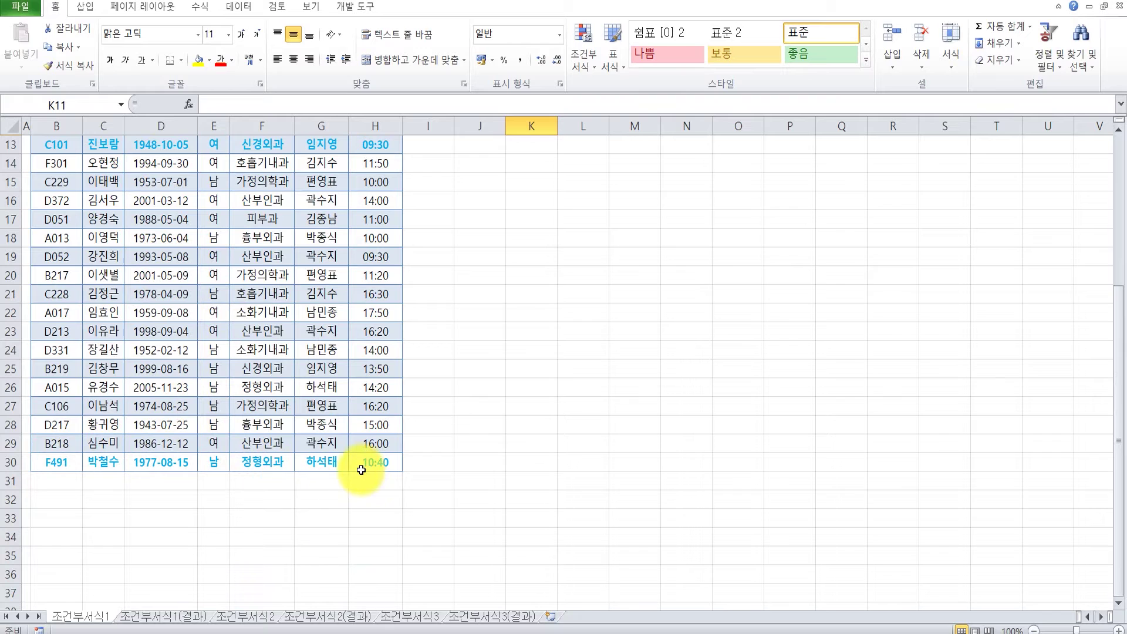
pyautogui.scroll(4, 599, 449)
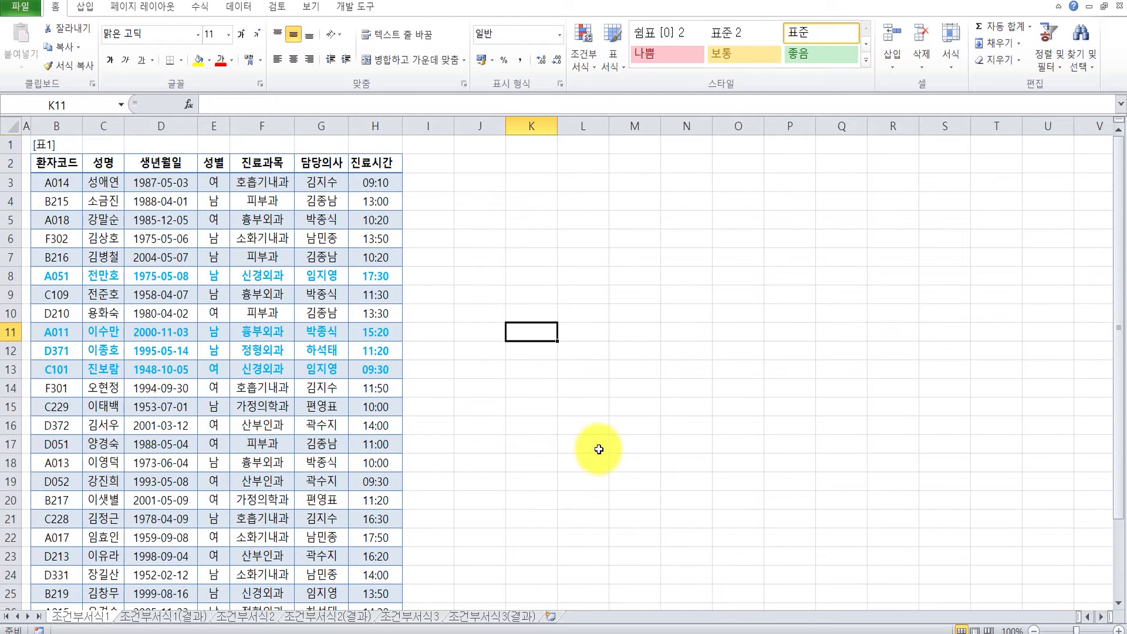
pyautogui.click(597, 451)
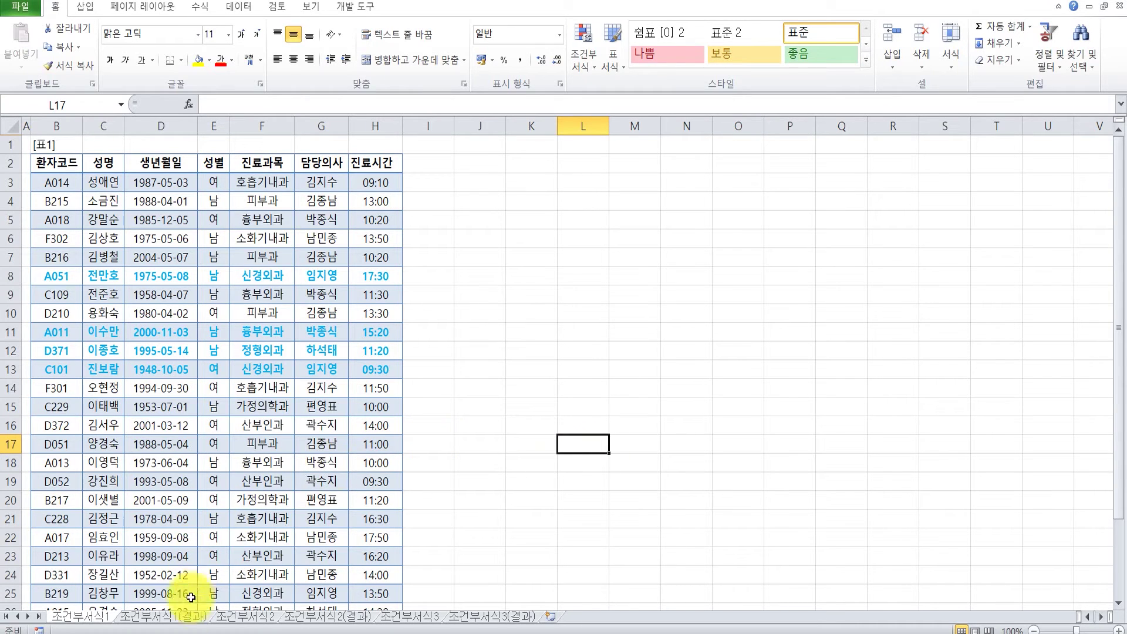
# Compare the formatted table on sheet 조건부서식1 with the expected result on sheet 조건부서식1(결과)
pyautogui.click(186, 617)
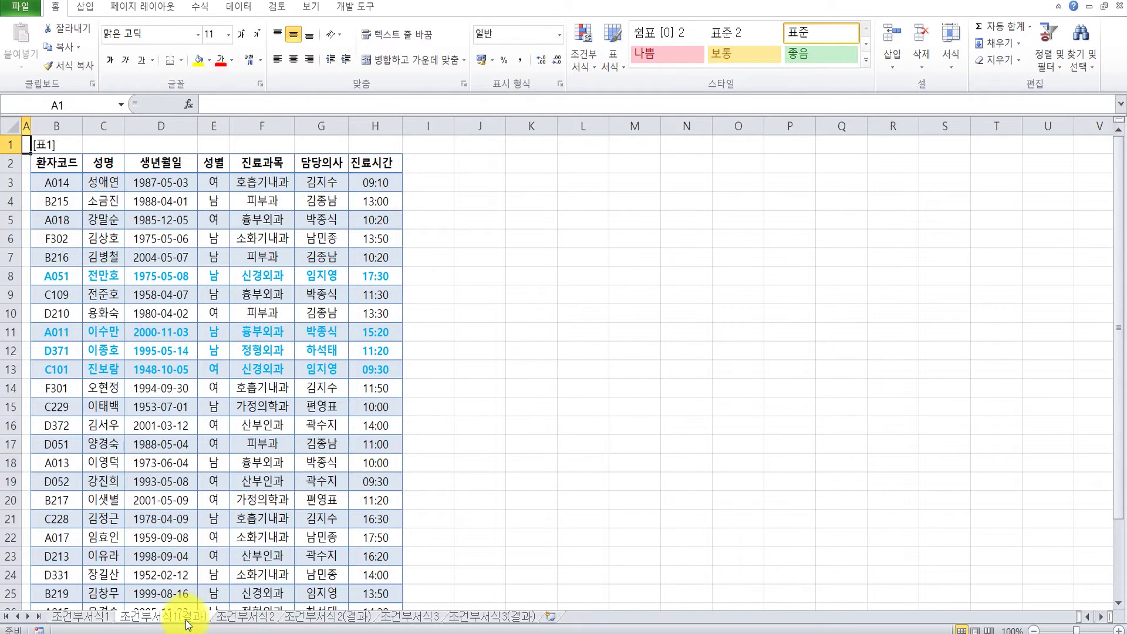
pyautogui.click(88, 616)
pyautogui.scroll(-3, 167, 502)
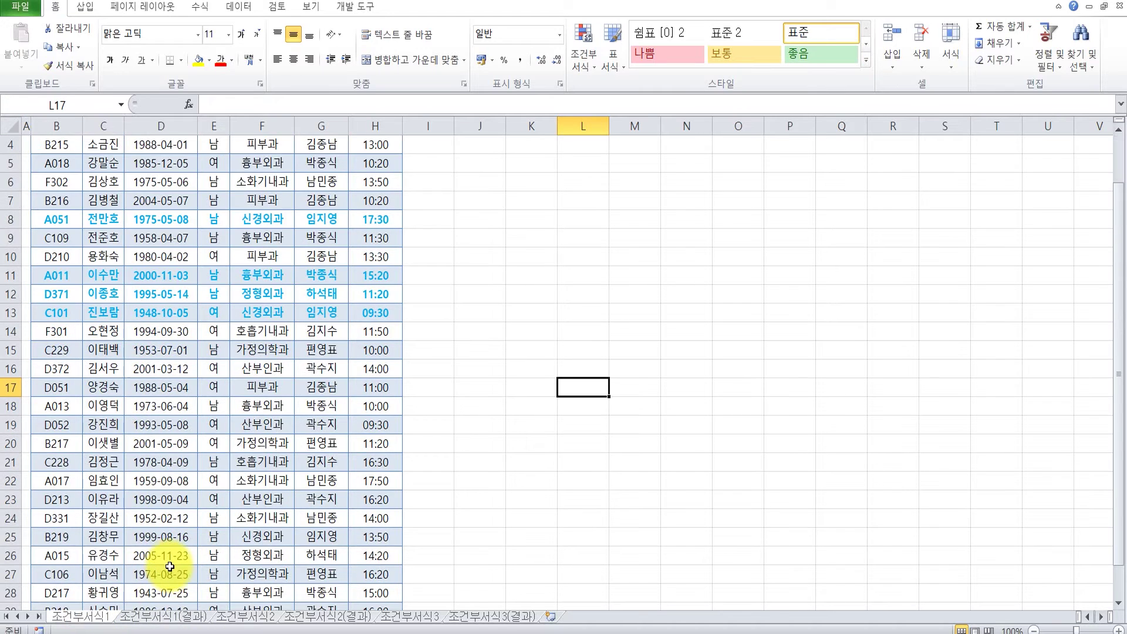
pyautogui.click(162, 617)
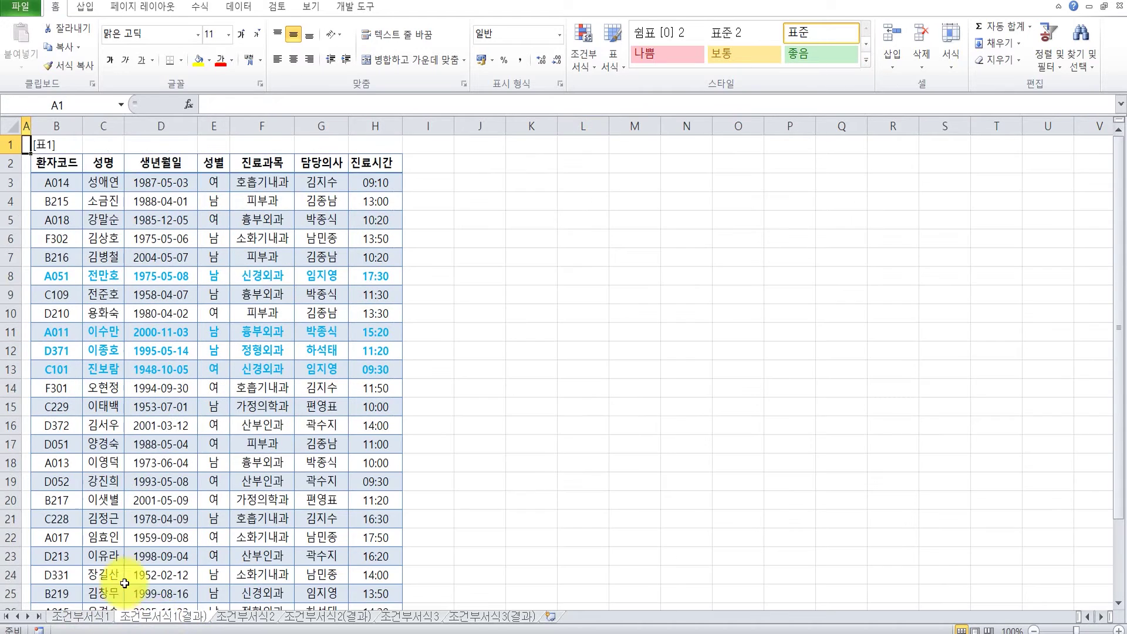
pyautogui.scroll(-3, 157, 566)
pyautogui.click(79, 618)
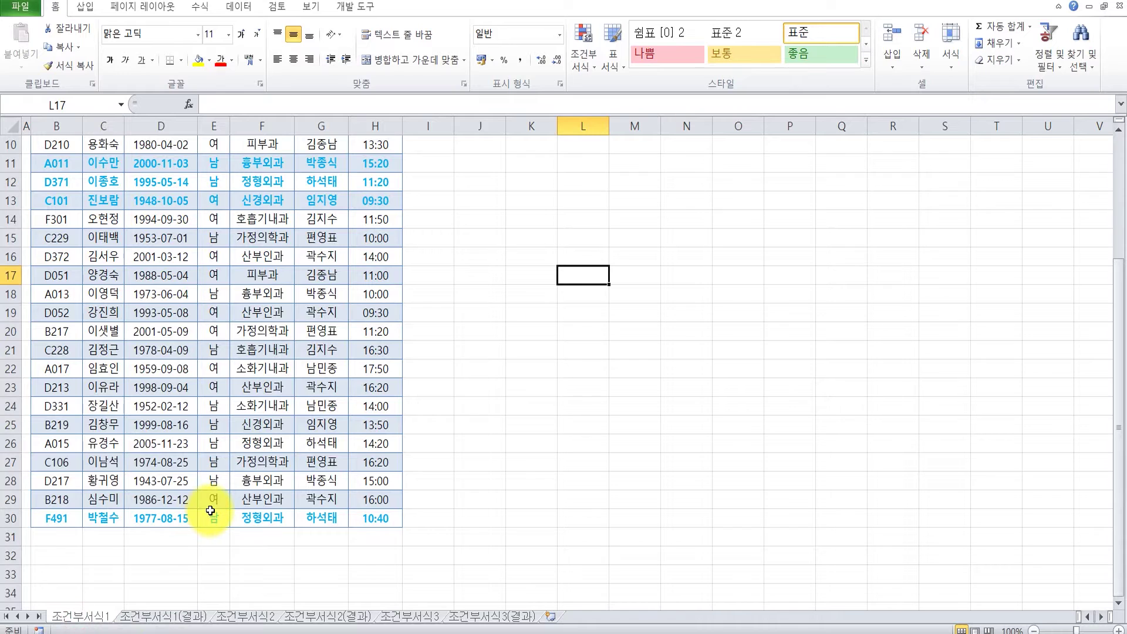
pyautogui.scroll(3, 214, 503)
# Switch to sheet 조건부서식2 with the order table and move to an empty cell beside it
pyautogui.click(240, 617)
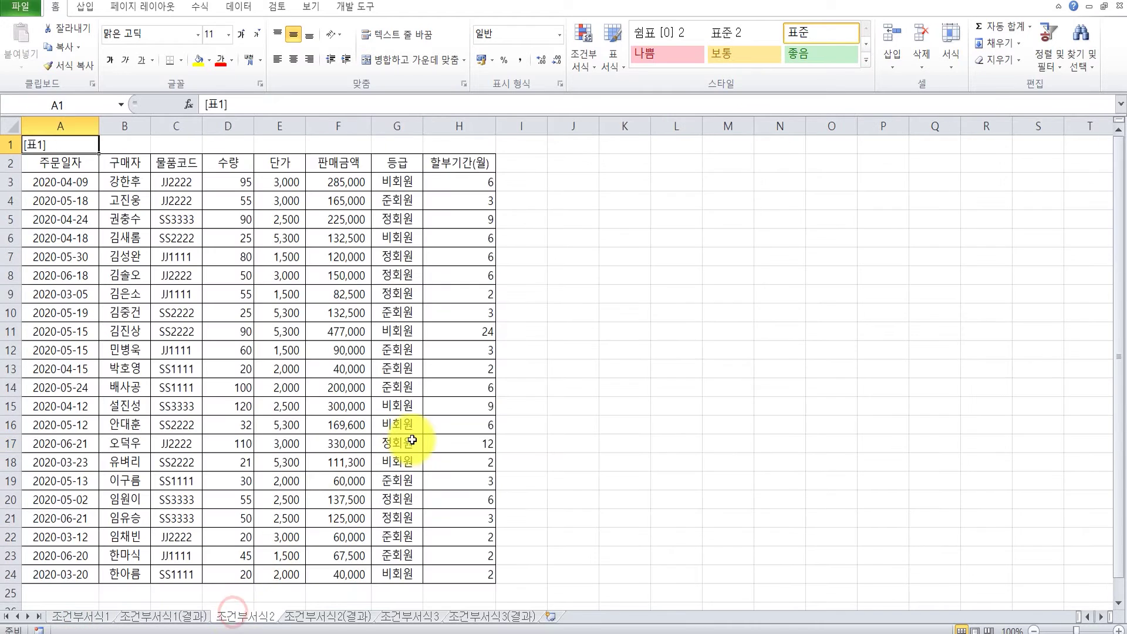
pyautogui.click(598, 476)
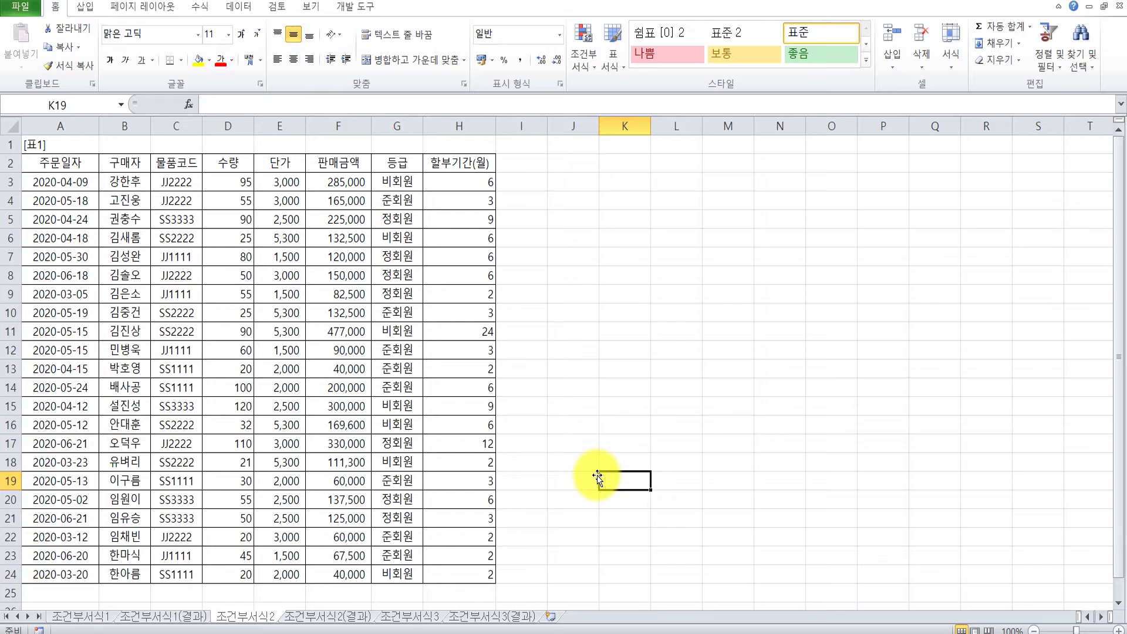
pyautogui.click(569, 182)
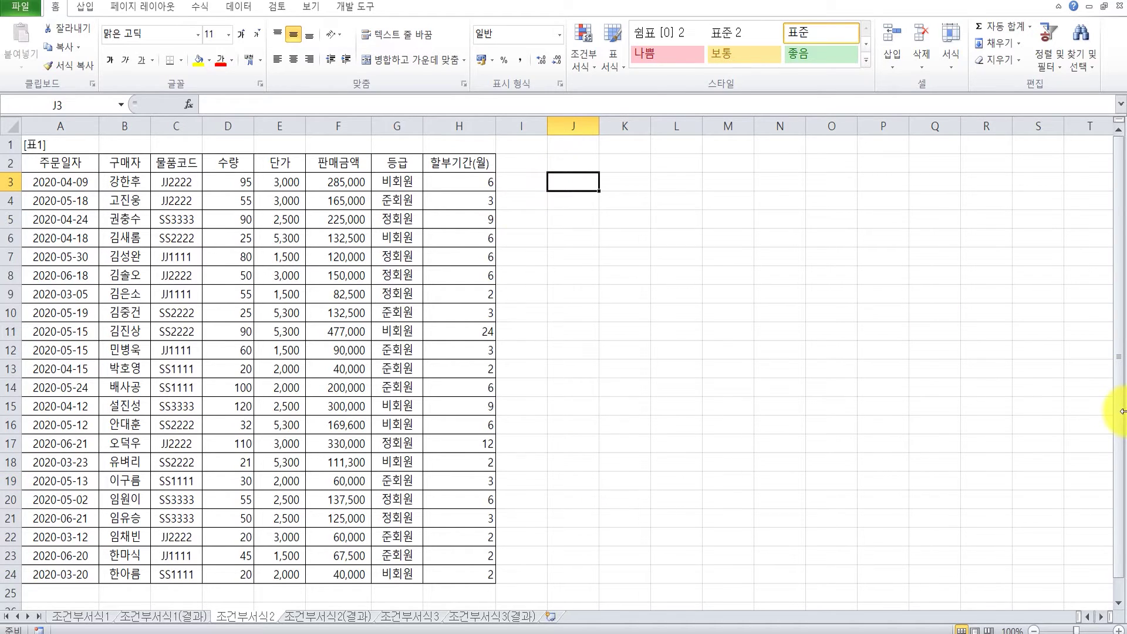
pyautogui.write('=ma')
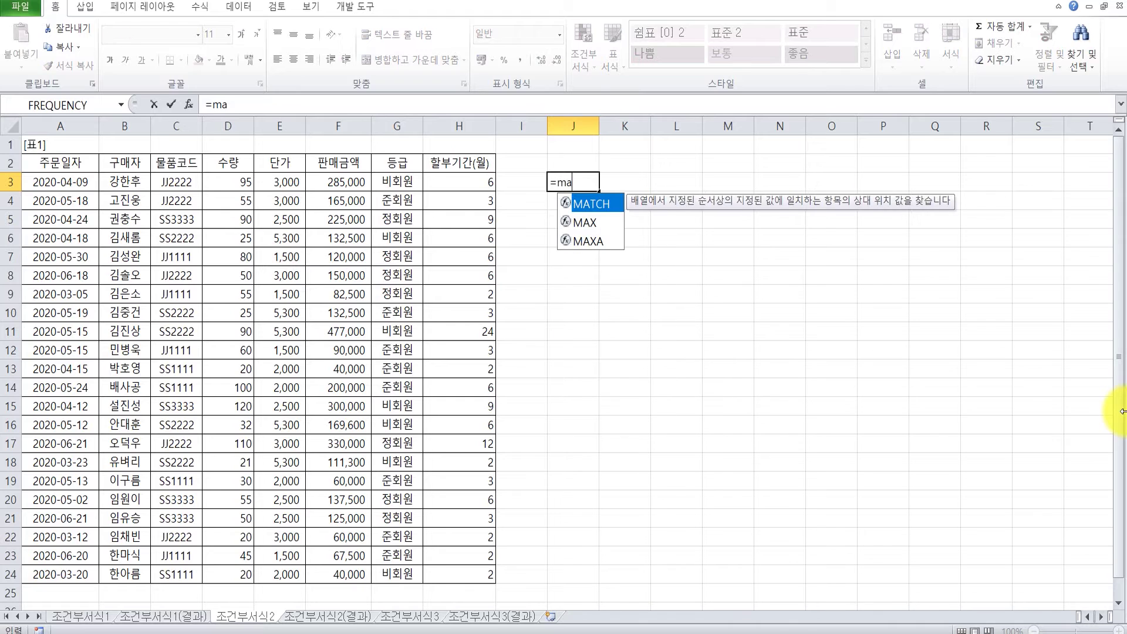
pyautogui.write('n')
pyautogui.press('BackSpace')
pyautogui.press('BackSpace')
pyautogui.write('on')
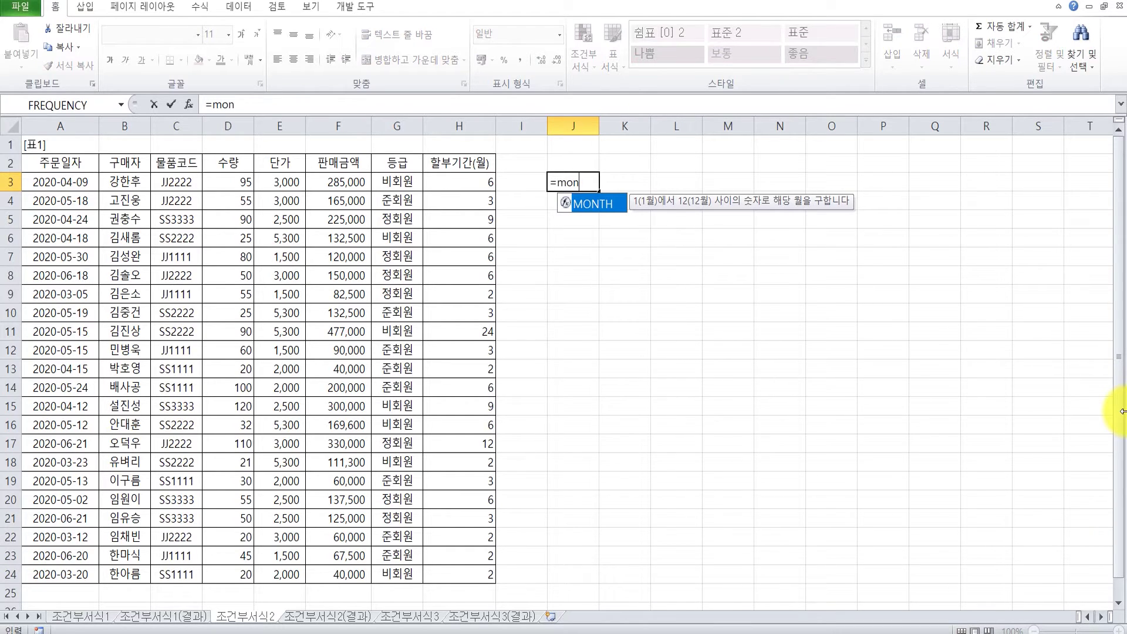
pyautogui.press('Tab')
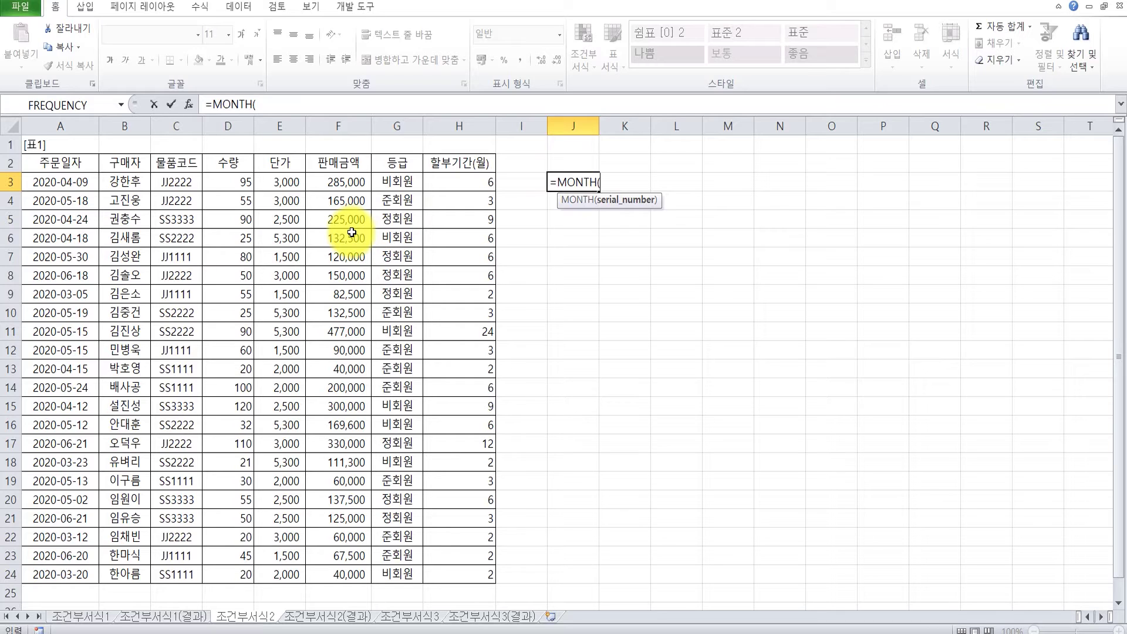
pyautogui.press('Escape')
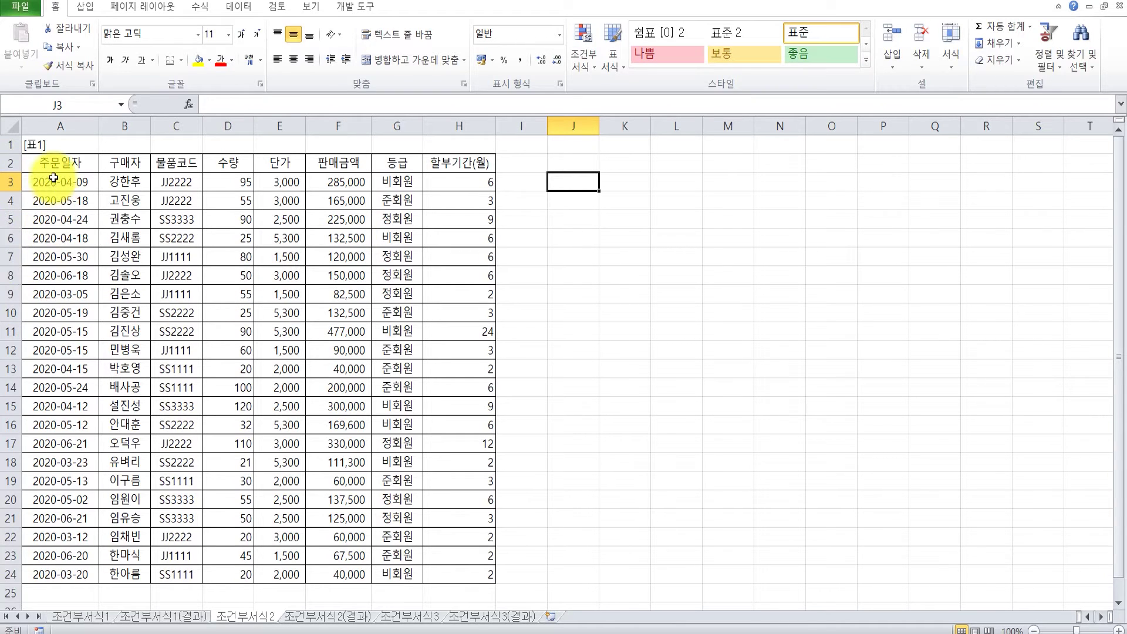
# Mark the order records A3:H24 without the header row to review the range the condition applies to, and deselect them
pyautogui.moveTo(50, 180); pyautogui.dragTo(457, 571)
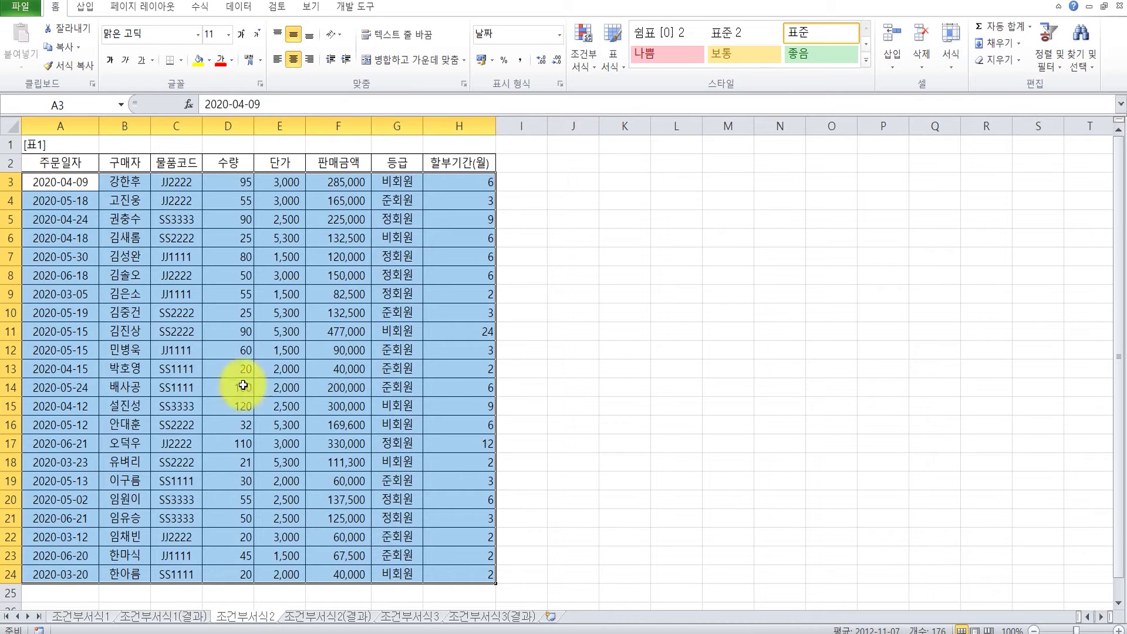
pyautogui.moveTo(37, 183); pyautogui.dragTo(451, 565)
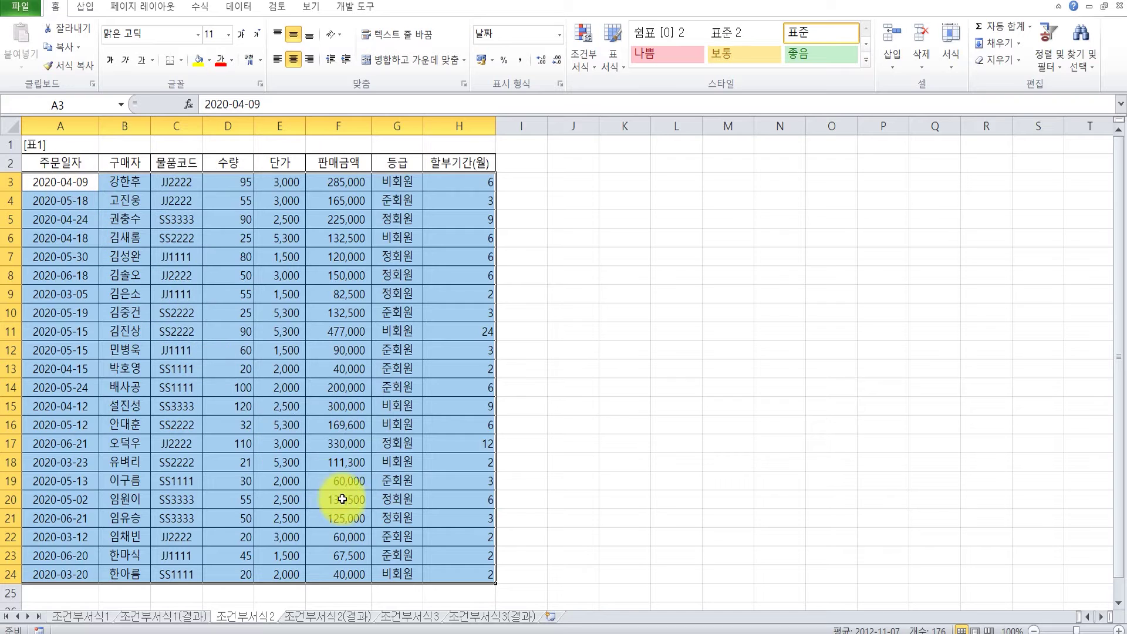
pyautogui.moveTo(67, 184); pyautogui.dragTo(469, 574)
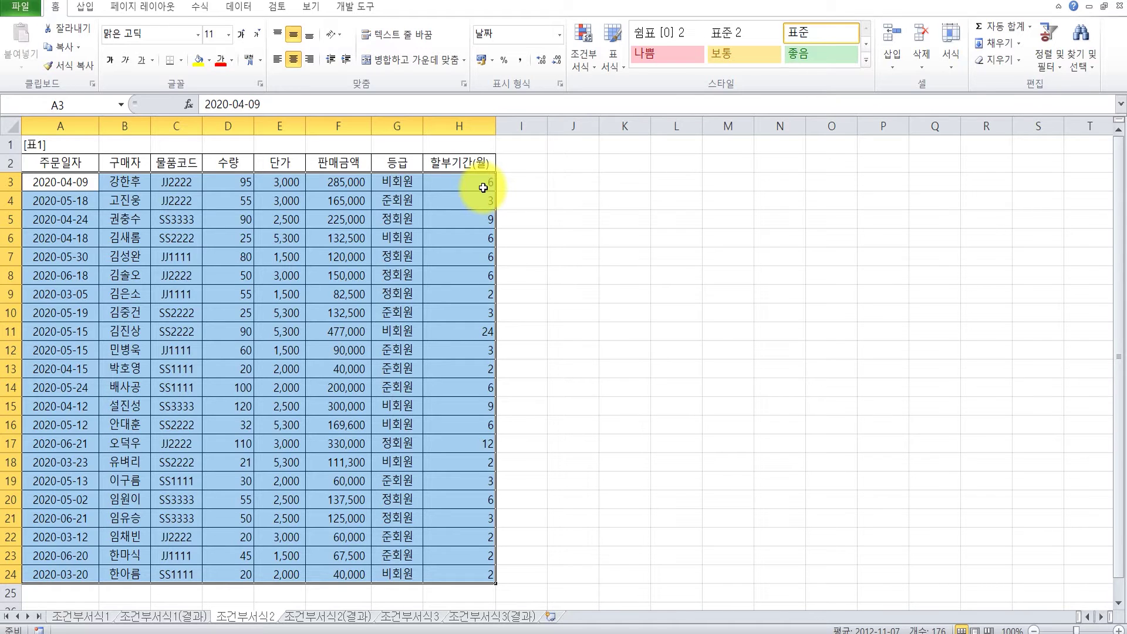
pyautogui.click(525, 274)
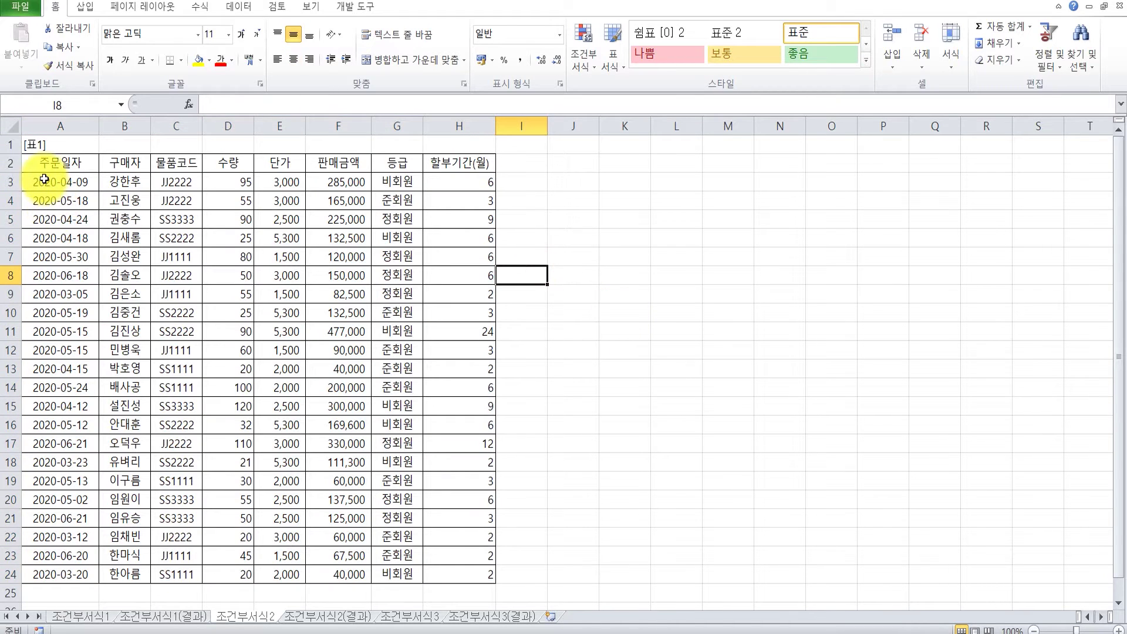
pyautogui.moveTo(41, 179); pyautogui.dragTo(463, 580)
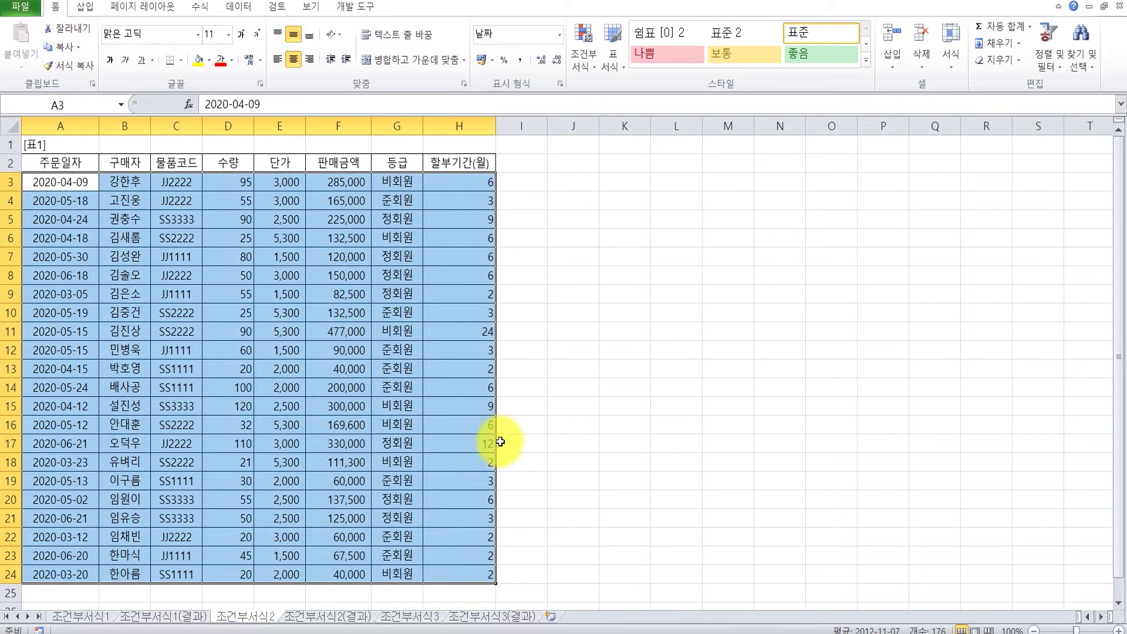
pyautogui.click(590, 69)
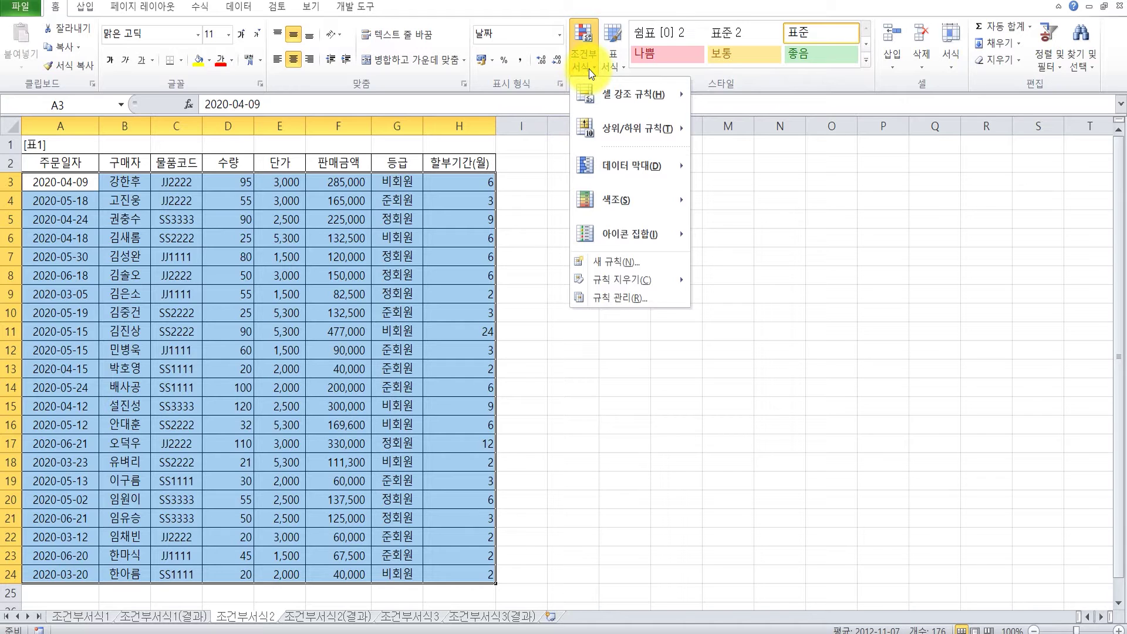
pyautogui.click(656, 262)
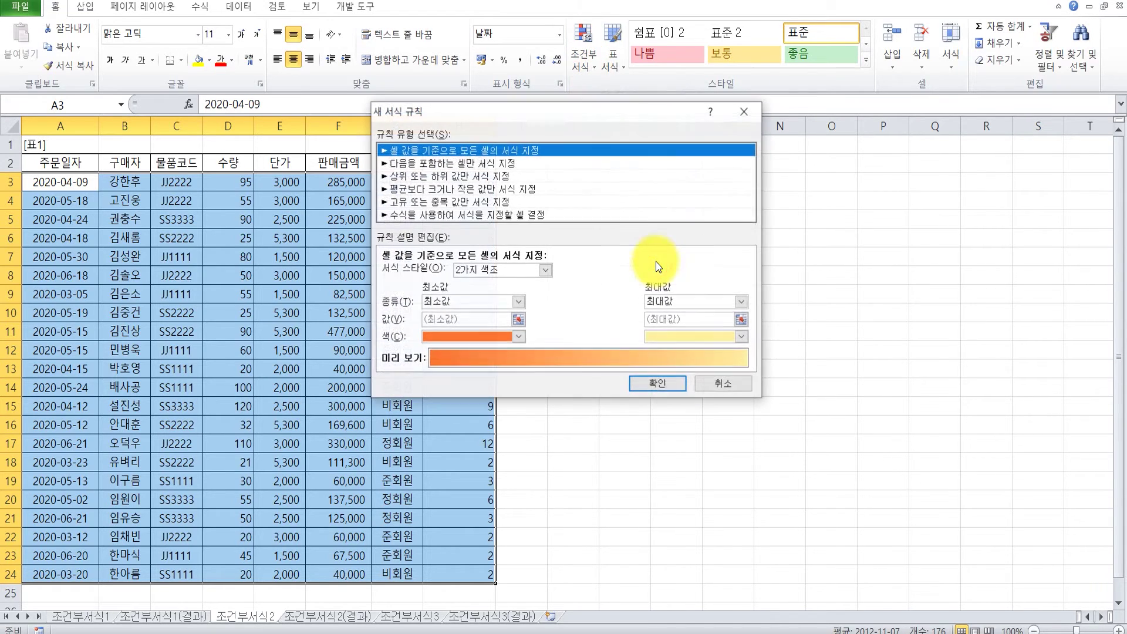
pyautogui.moveTo(619, 113); pyautogui.dragTo(829, 113)
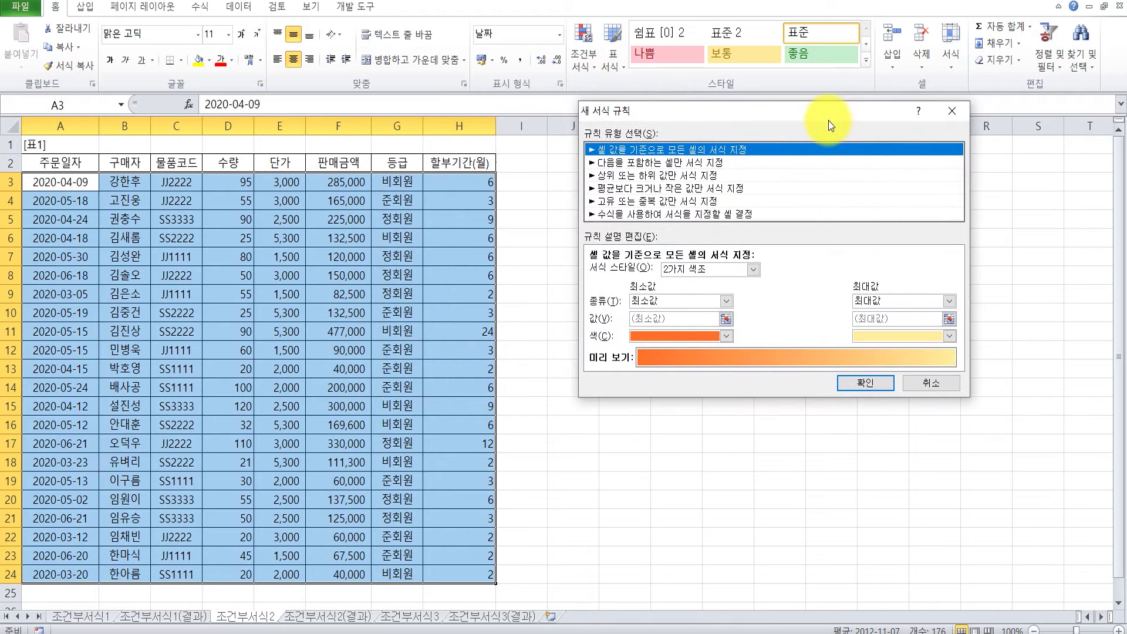
pyautogui.click(652, 213)
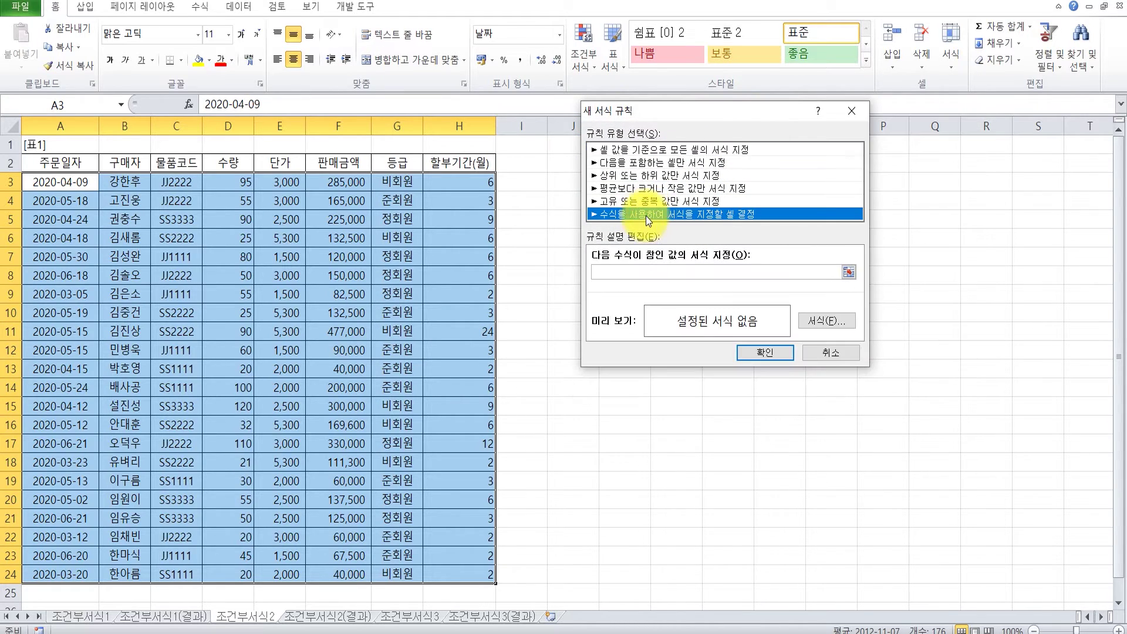
pyautogui.click(626, 271)
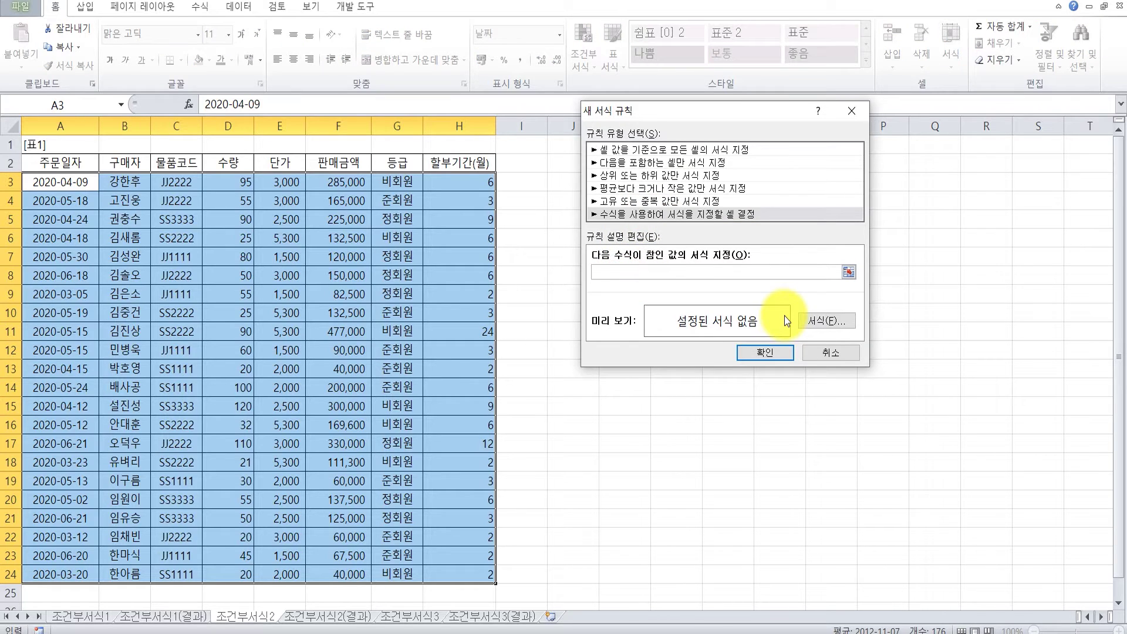
pyautogui.write('ㅋ')
pyautogui.press('Escape')
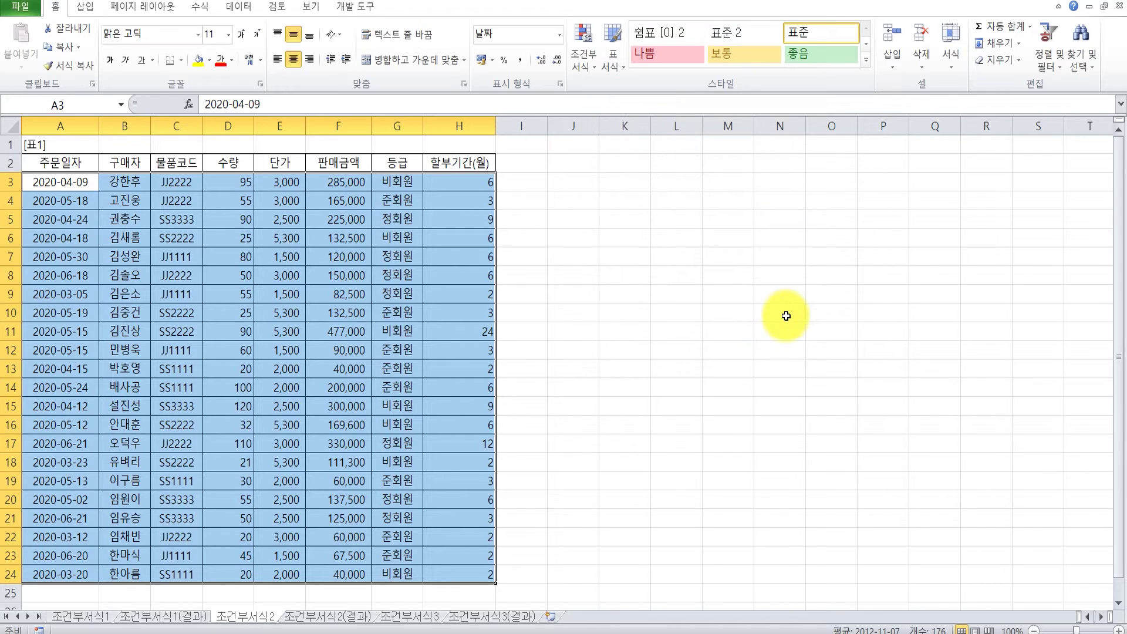
pyautogui.click(790, 315)
# Enter =MONTH(A3) in cell J3 to extract the month of the first order date
pyautogui.click(583, 182)
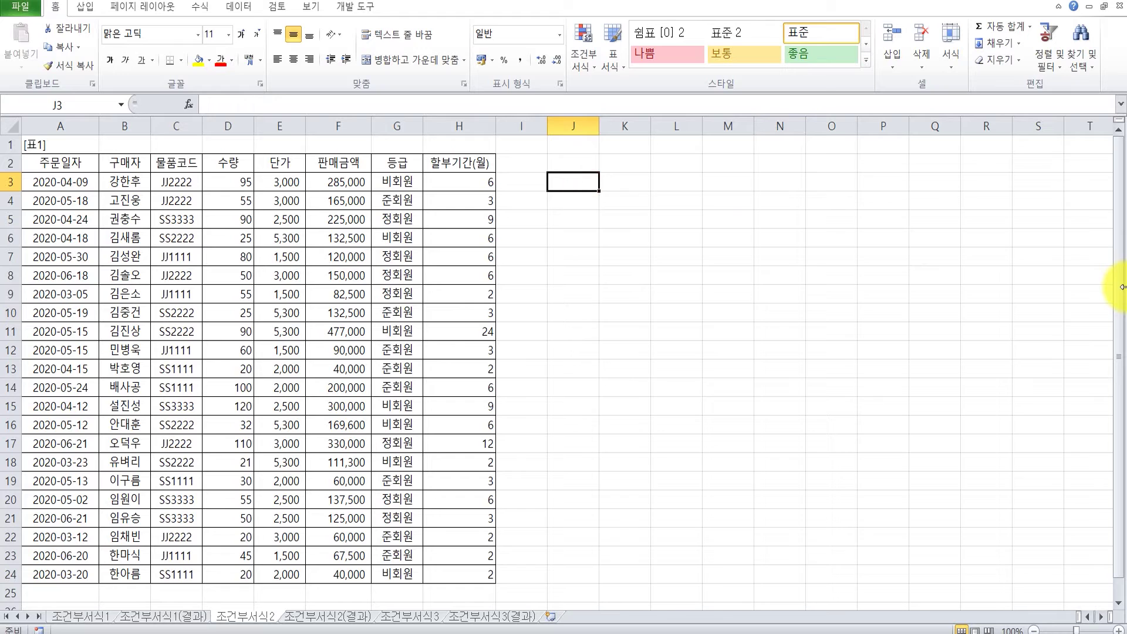
pyautogui.write('=mao')
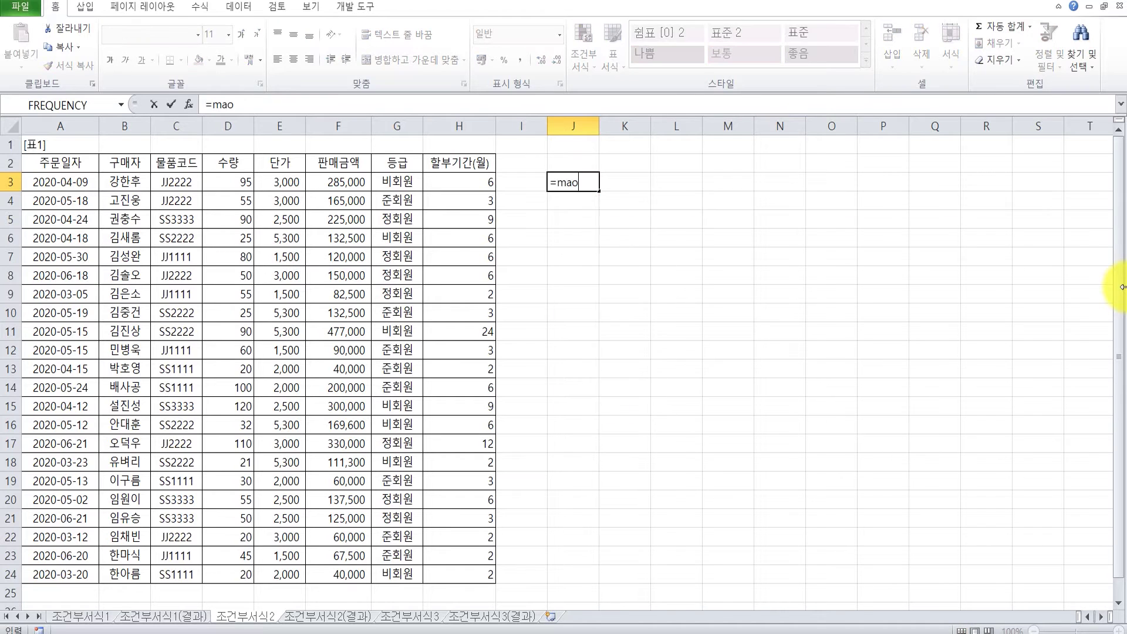
pyautogui.press('BackSpace')
pyautogui.write('onth')
pyautogui.press('Tab')
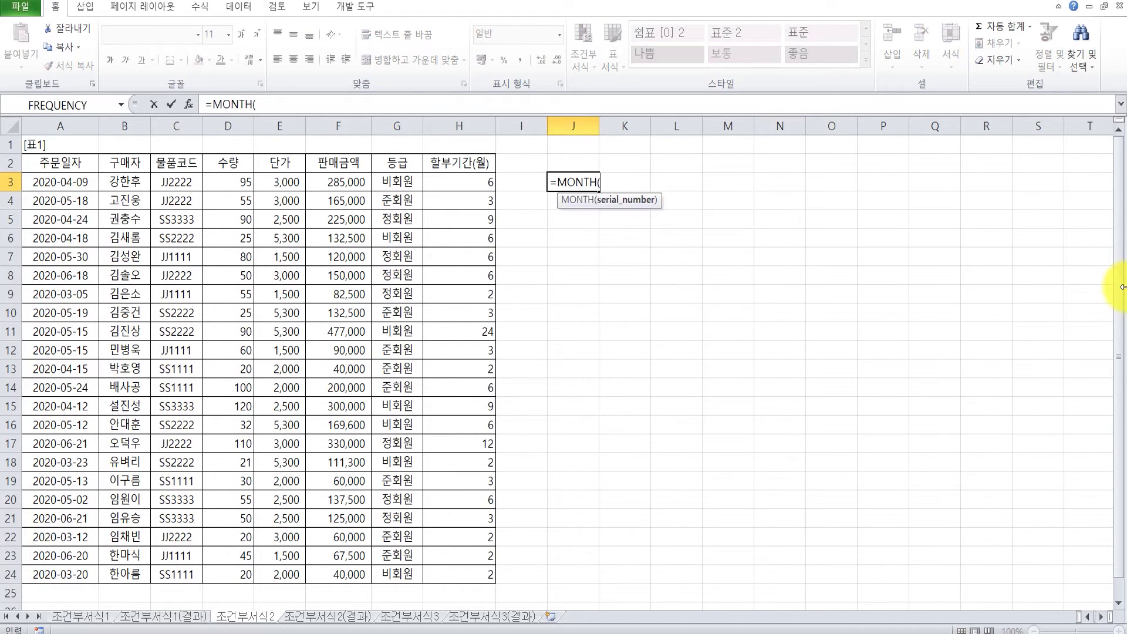
pyautogui.click(76, 180)
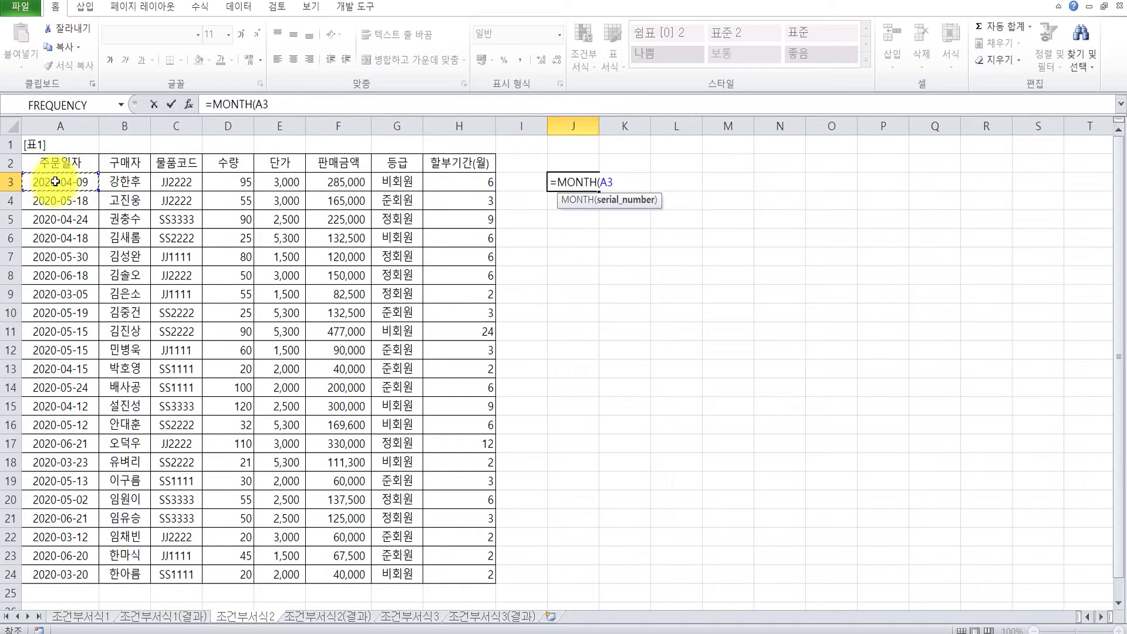
pyautogui.write(')')
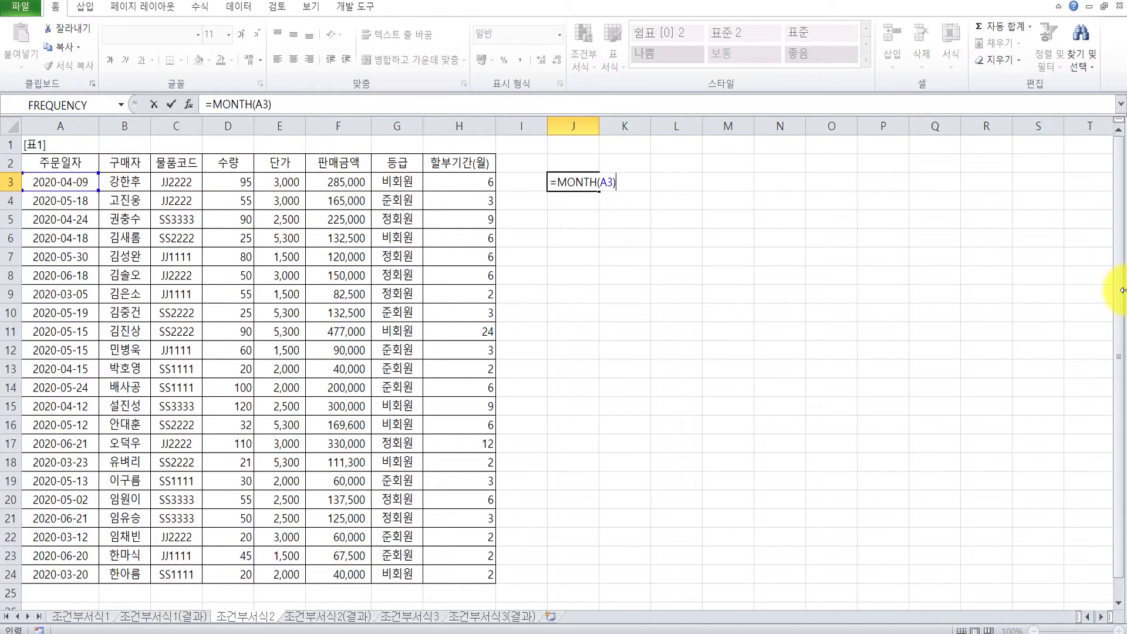
pyautogui.press('Return')
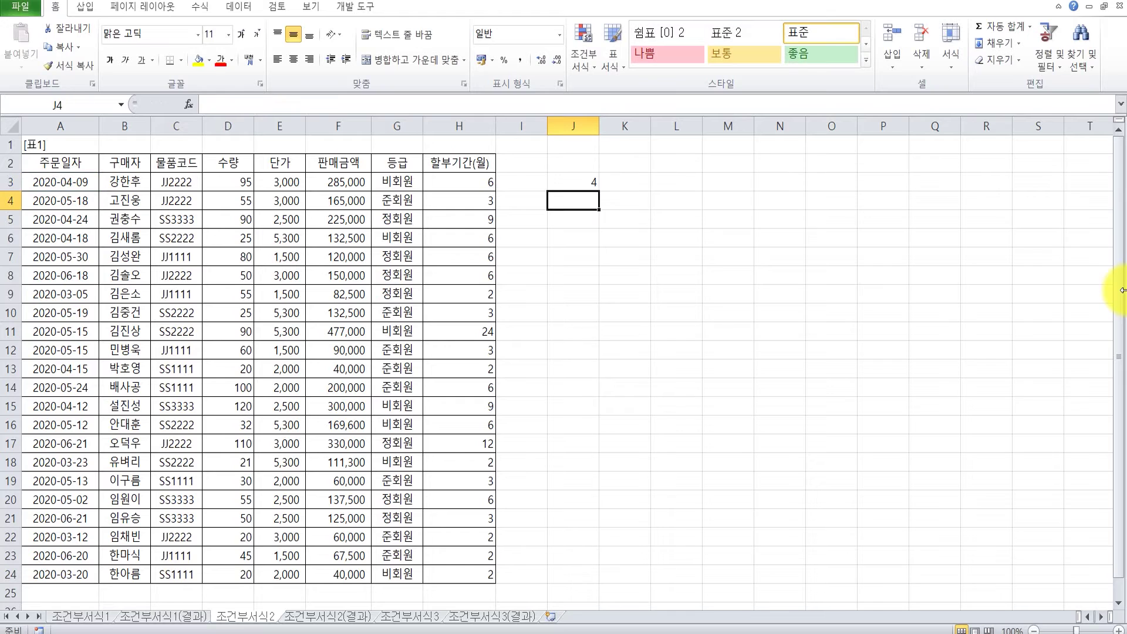
# Fill the month formula from J3 down to J24 for all orders
pyautogui.click(584, 179)
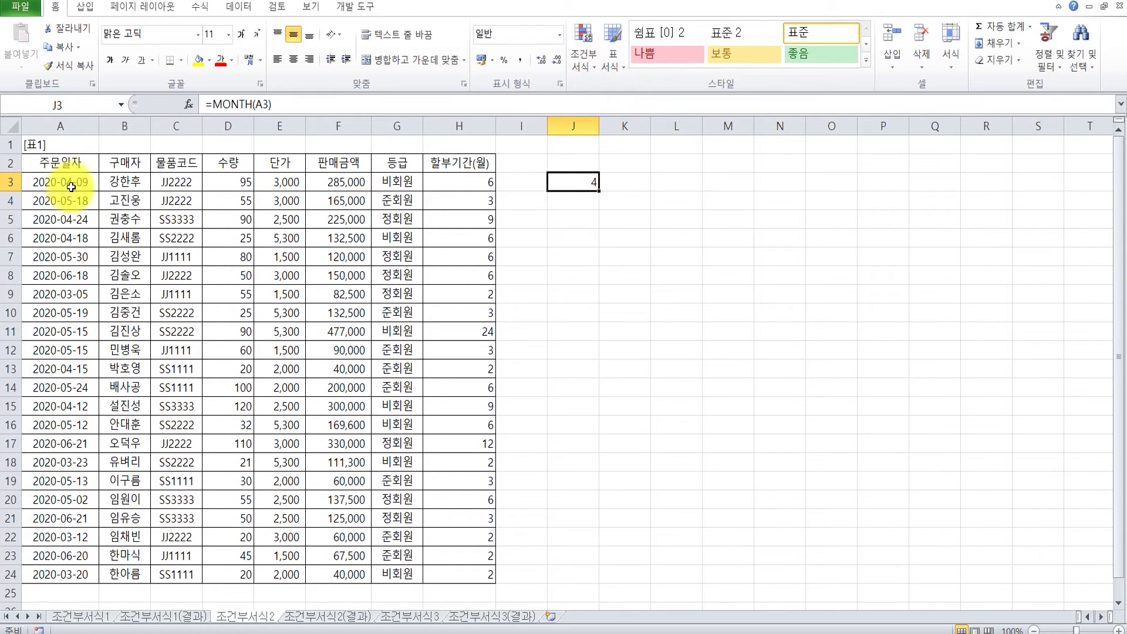
pyautogui.moveTo(599, 191); pyautogui.dragTo(602, 582)
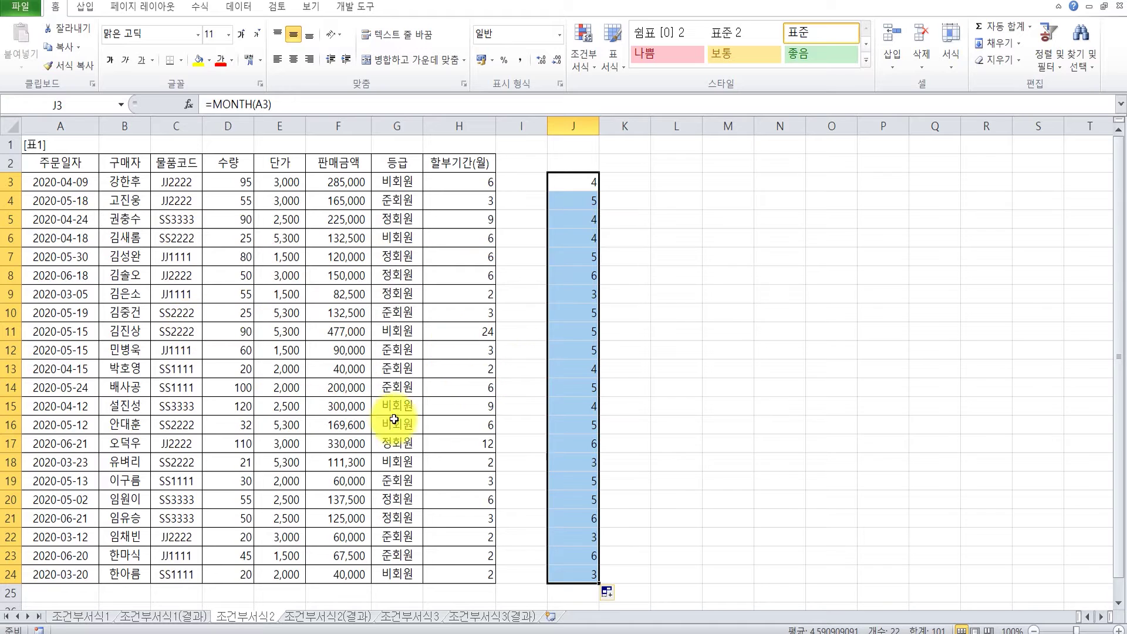
pyautogui.click(786, 470)
# Extend the formula in J3 to =MONTH(A3)=5 and fill it down to J24 to test each order for May
pyautogui.click(576, 184)
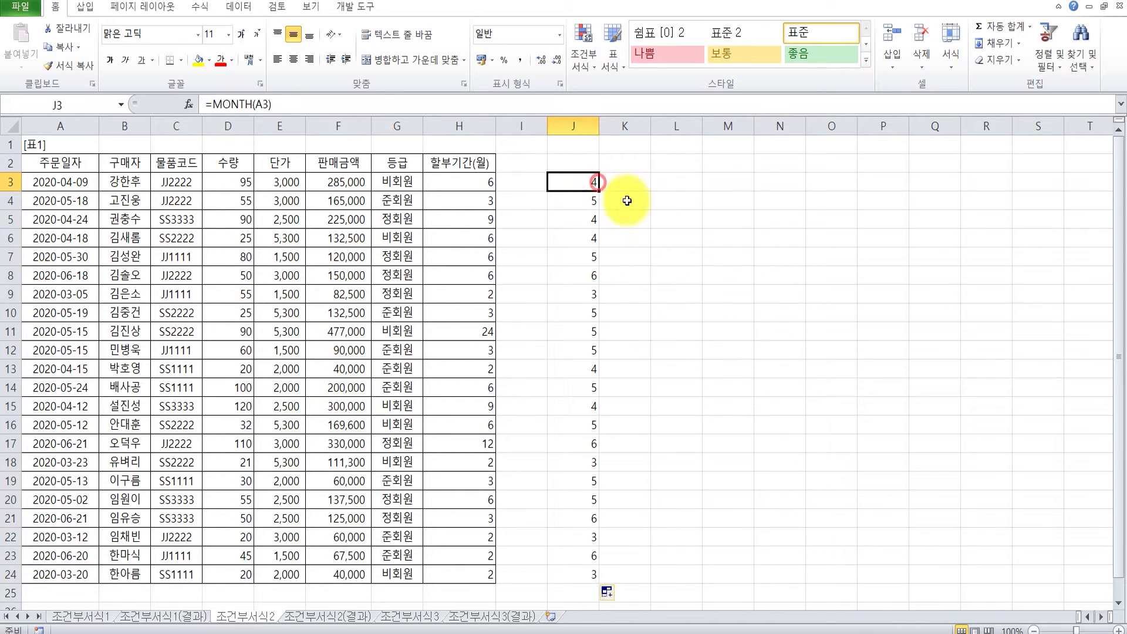
pyautogui.click(318, 105)
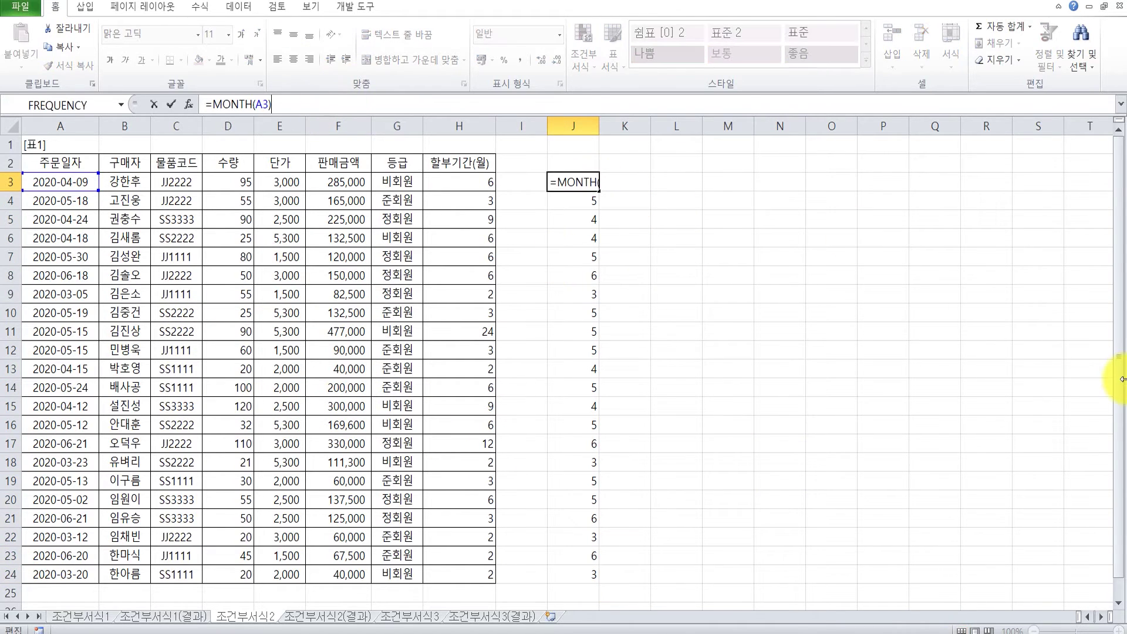
pyautogui.write('=5')
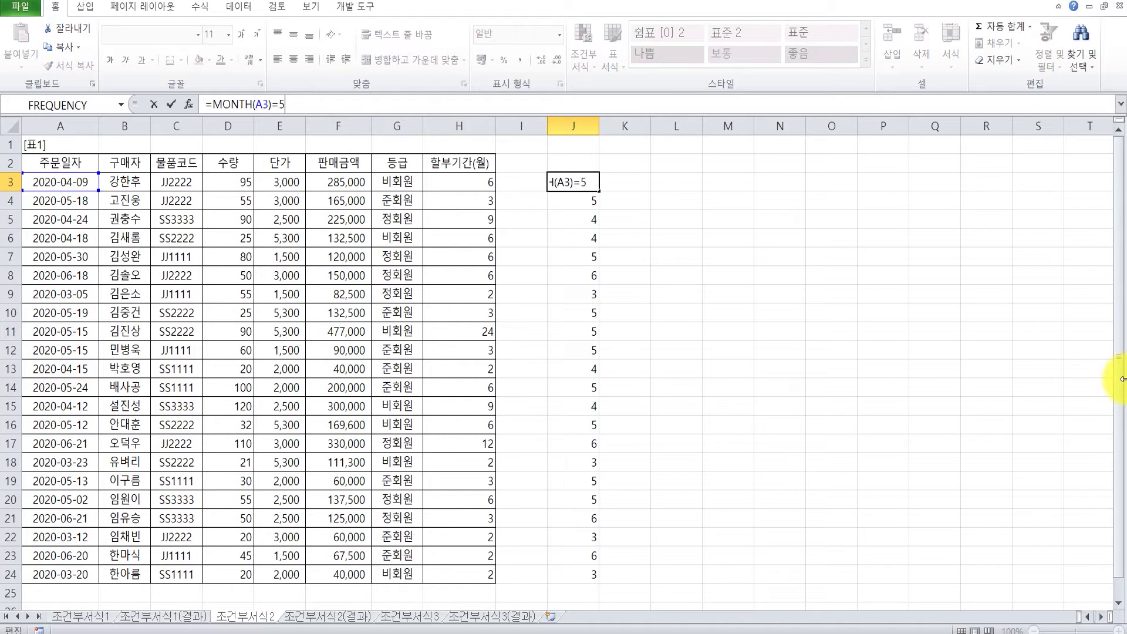
pyautogui.press('Return')
pyautogui.press('Up')
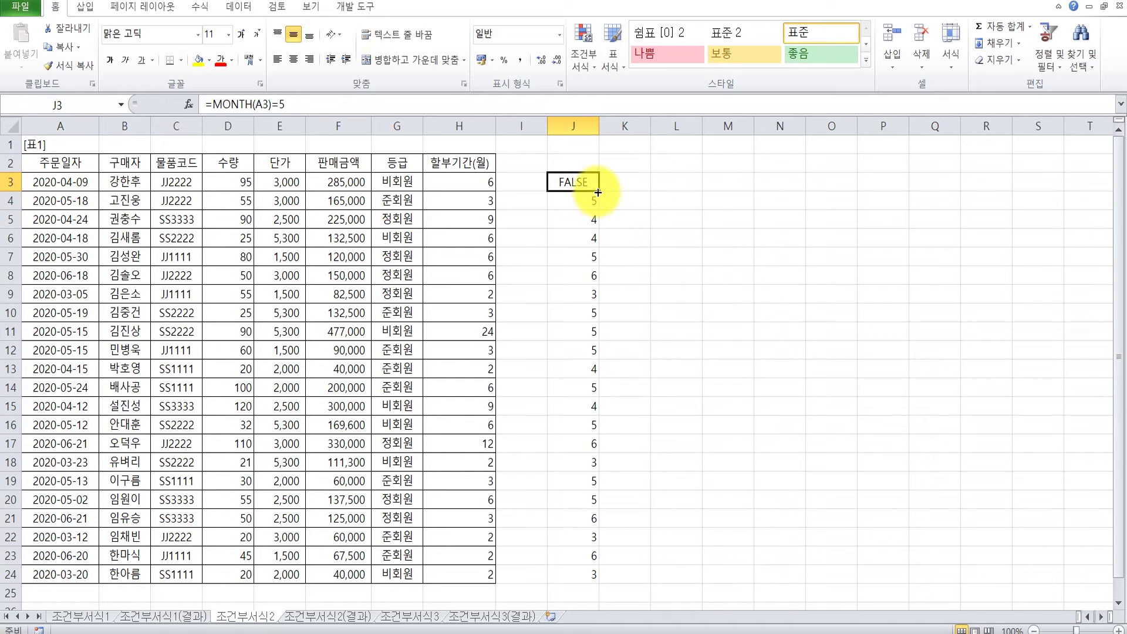
pyautogui.moveTo(599, 190); pyautogui.dragTo(574, 574)
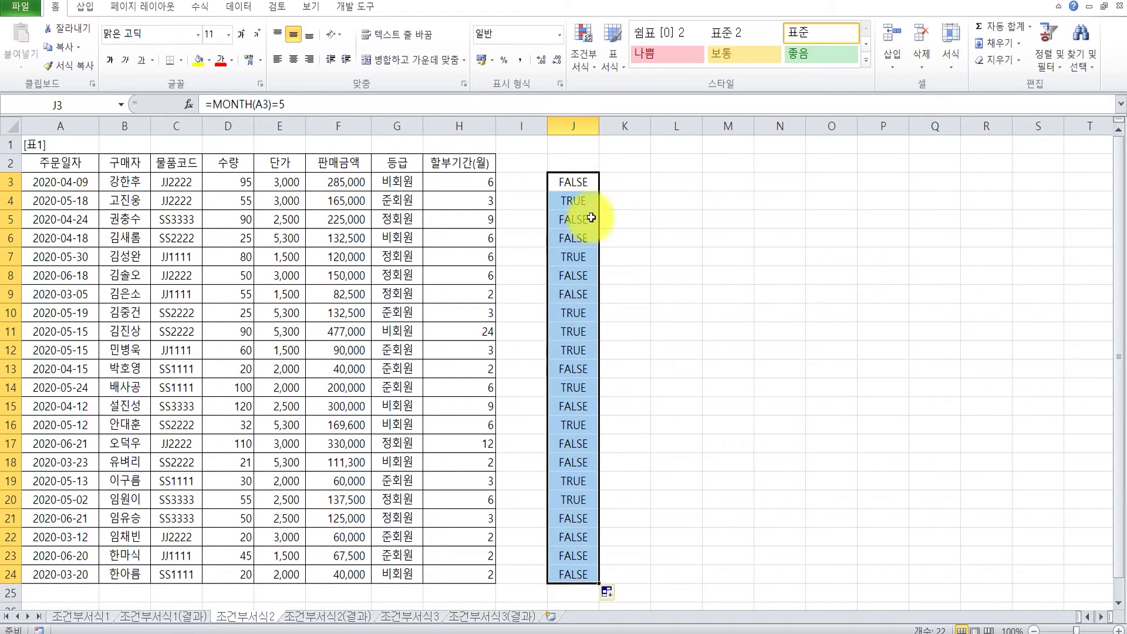
pyautogui.click(572, 182)
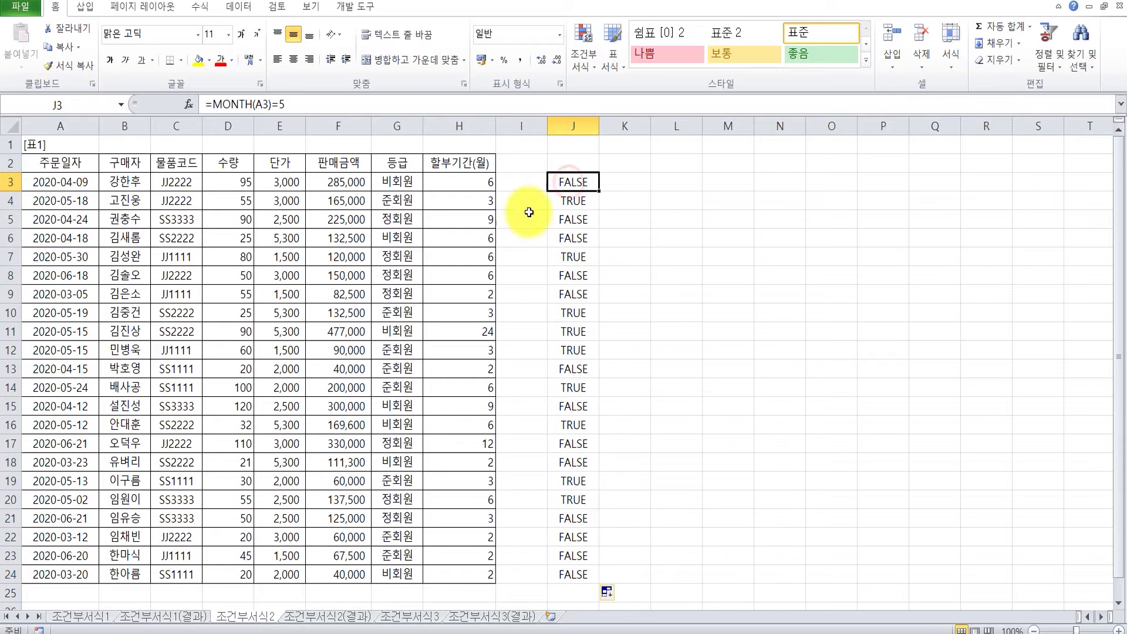
# Enter =H3>=6 in K3 and fill it down to K24 to test each order for a minimum six-month installment period
pyautogui.click(633, 181)
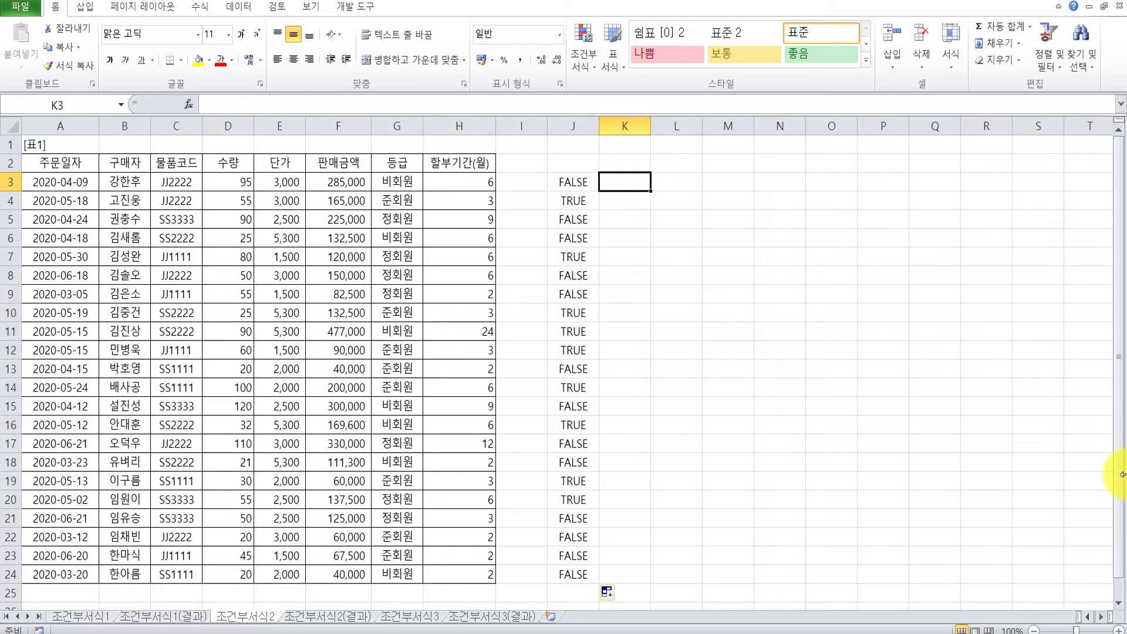
pyautogui.write('=')
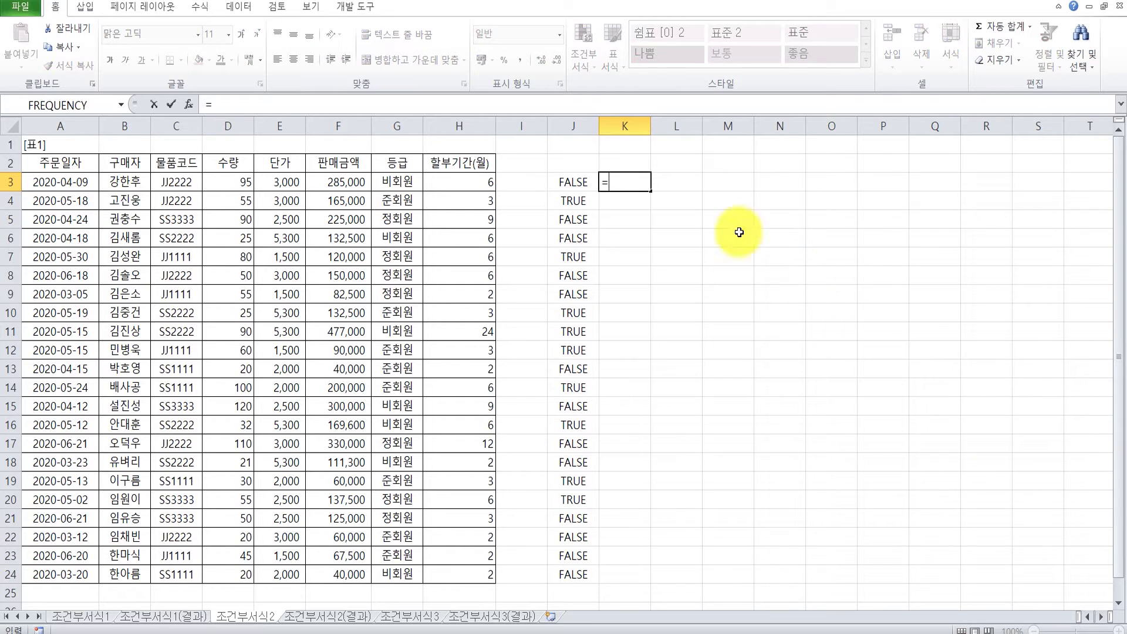
pyautogui.click(485, 180)
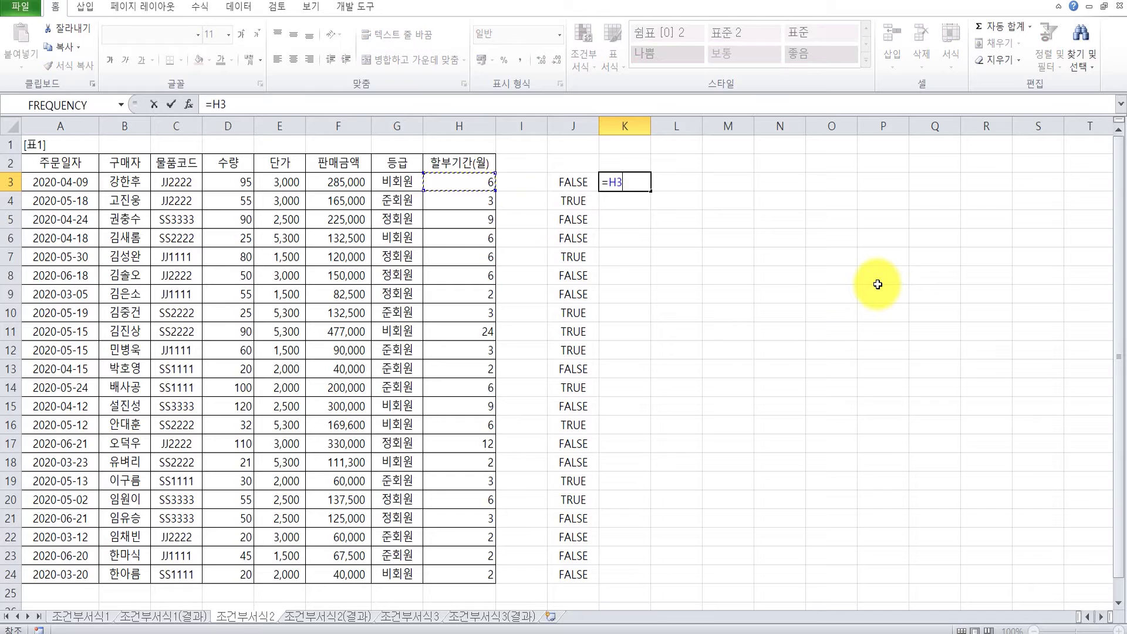
pyautogui.write('>=6')
pyautogui.write('<=12')
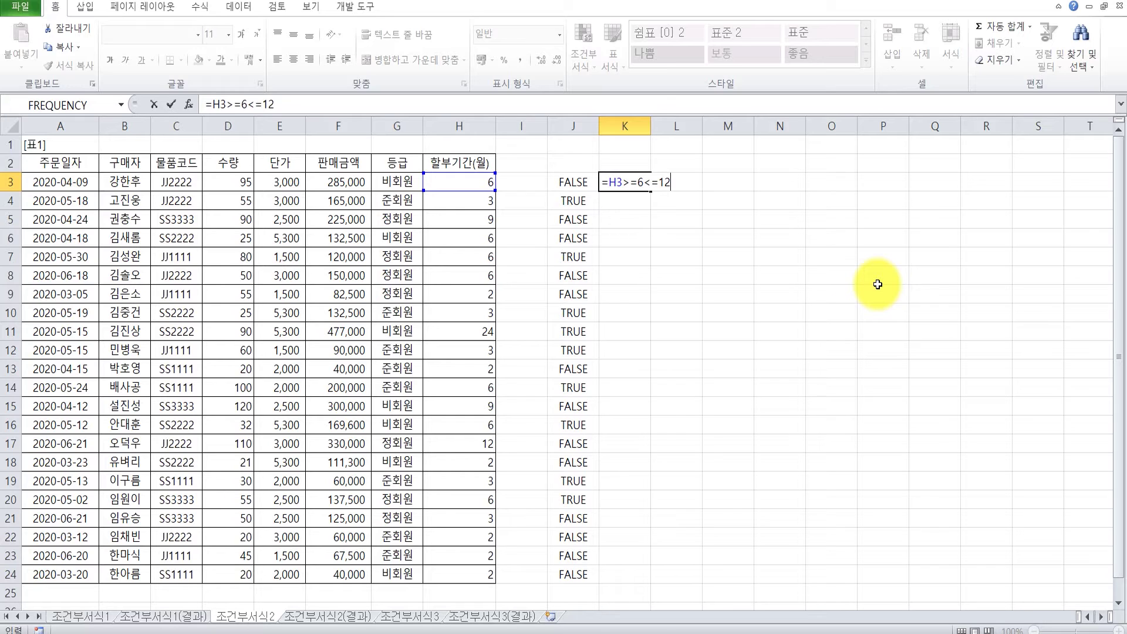
pyautogui.press('BackSpace')
pyautogui.press('BackSpace')
pyautogui.press('BackSpace')
pyautogui.press('BackSpace')
pyautogui.press('Return')
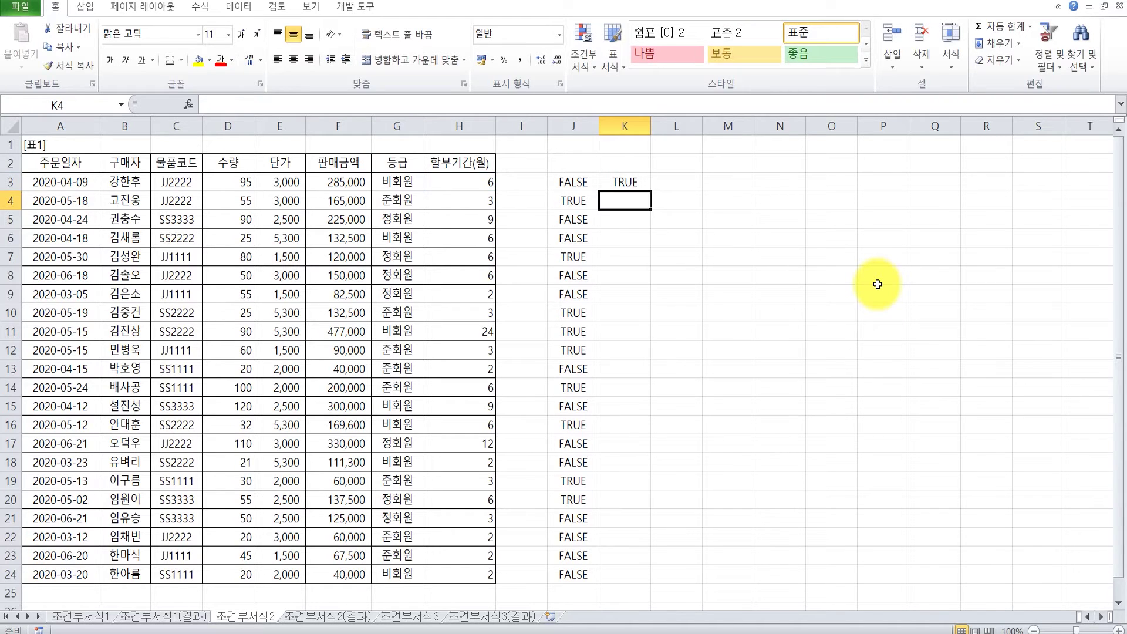
pyautogui.press('Up')
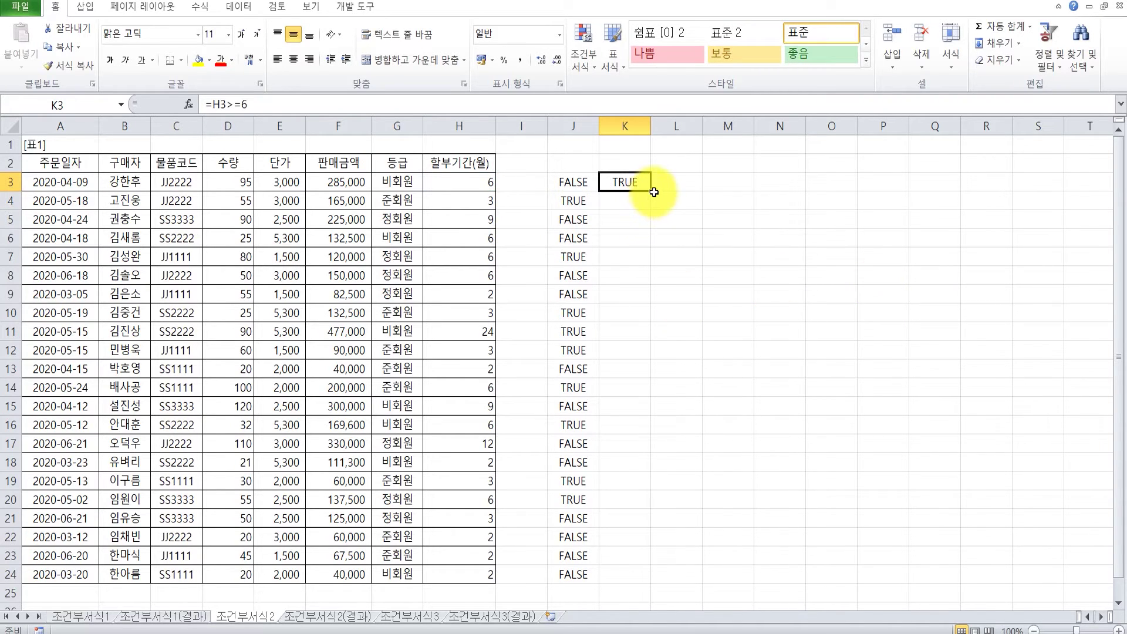
pyautogui.moveTo(650, 189); pyautogui.dragTo(649, 574)
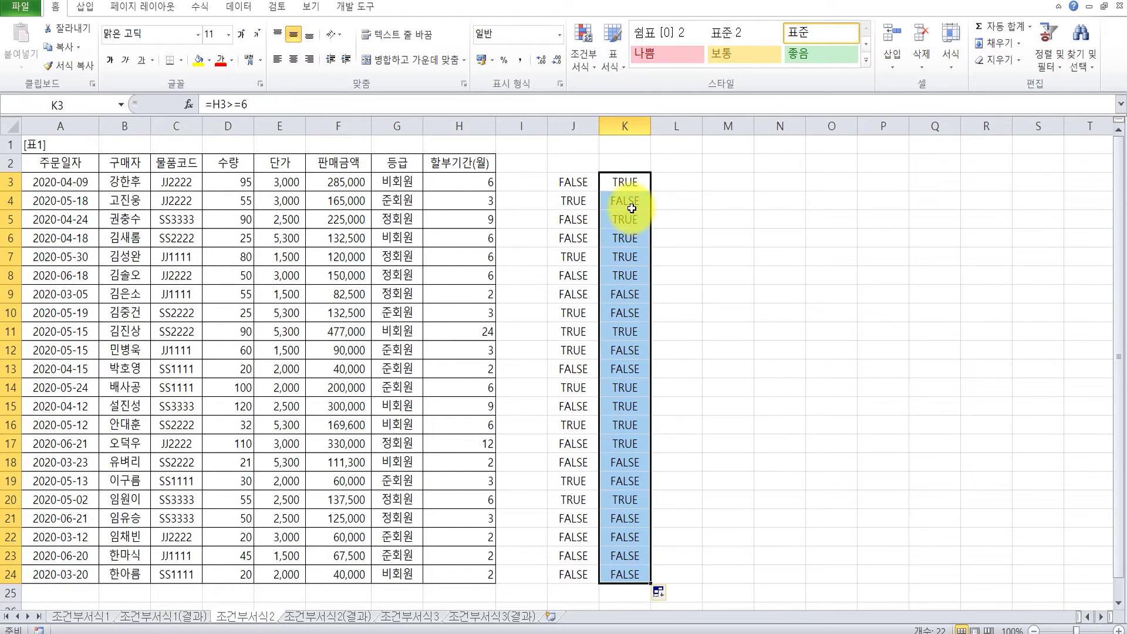
# Enter =H3<=12 in L3 and fill it down to L24 to test each order for a maximum 12-month installment period
pyautogui.click(684, 187)
pyautogui.write('=')
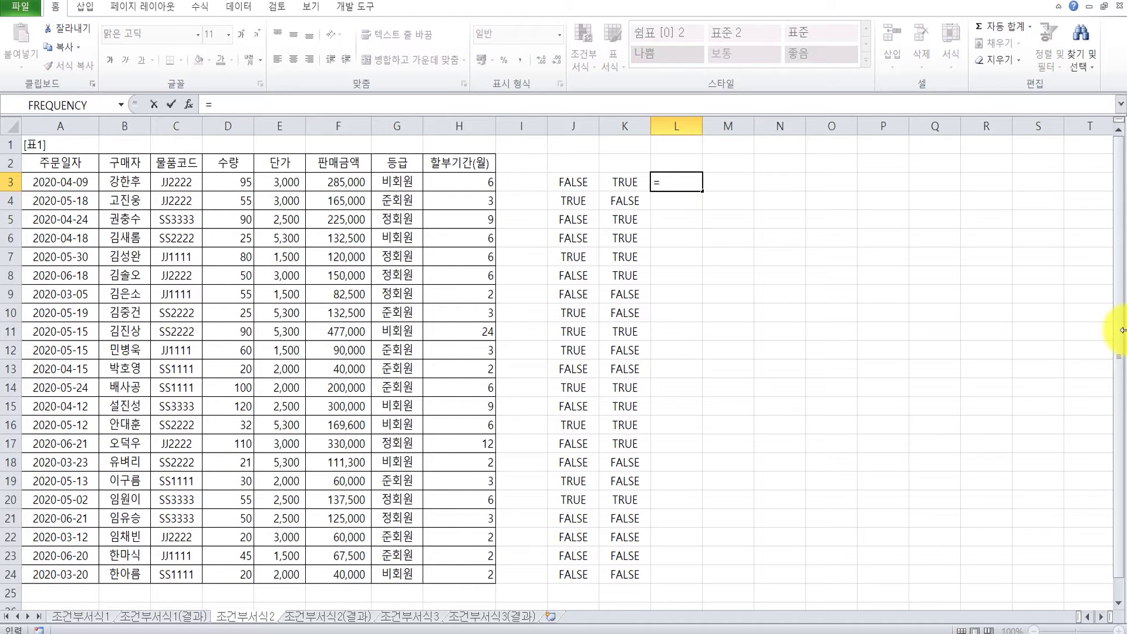
pyautogui.click(465, 181)
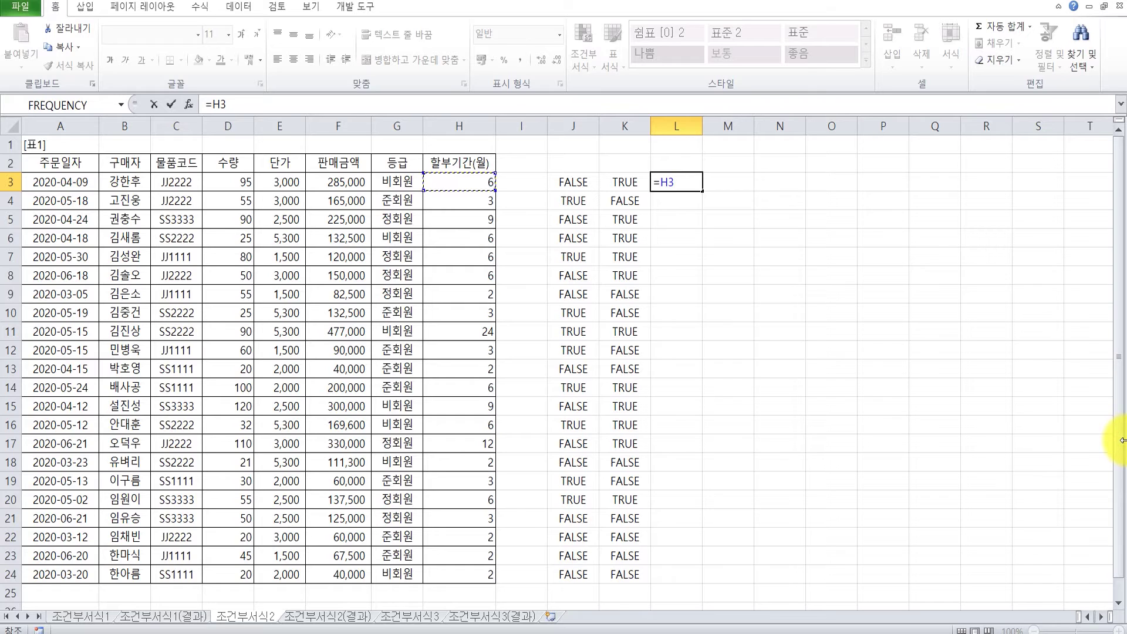
pyautogui.write('<=12')
pyautogui.press('Return')
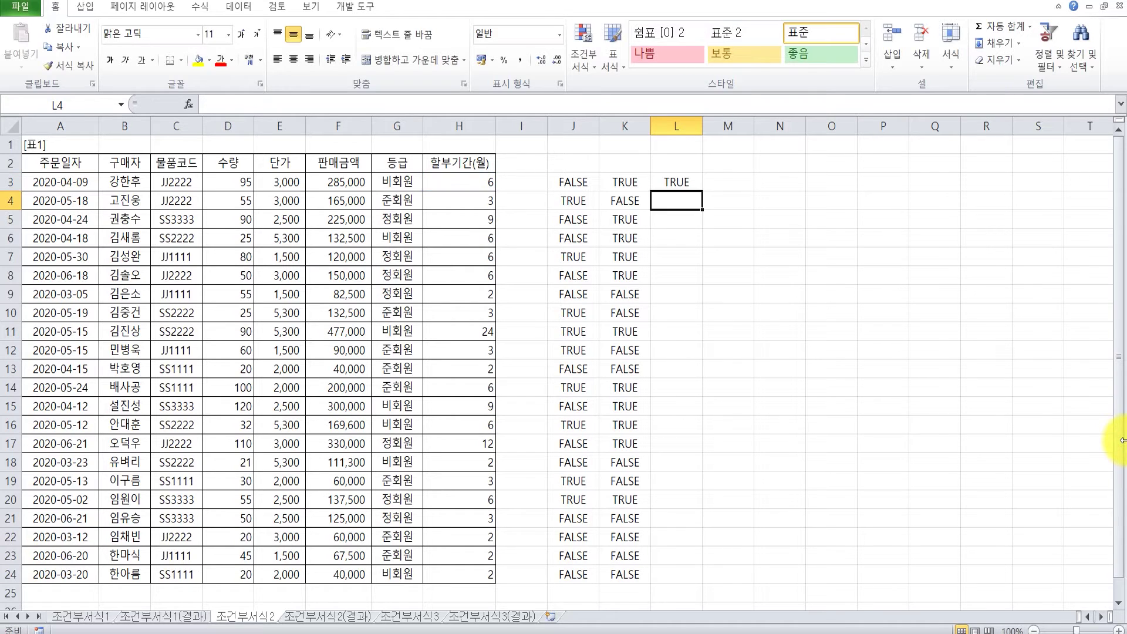
pyautogui.press('Up')
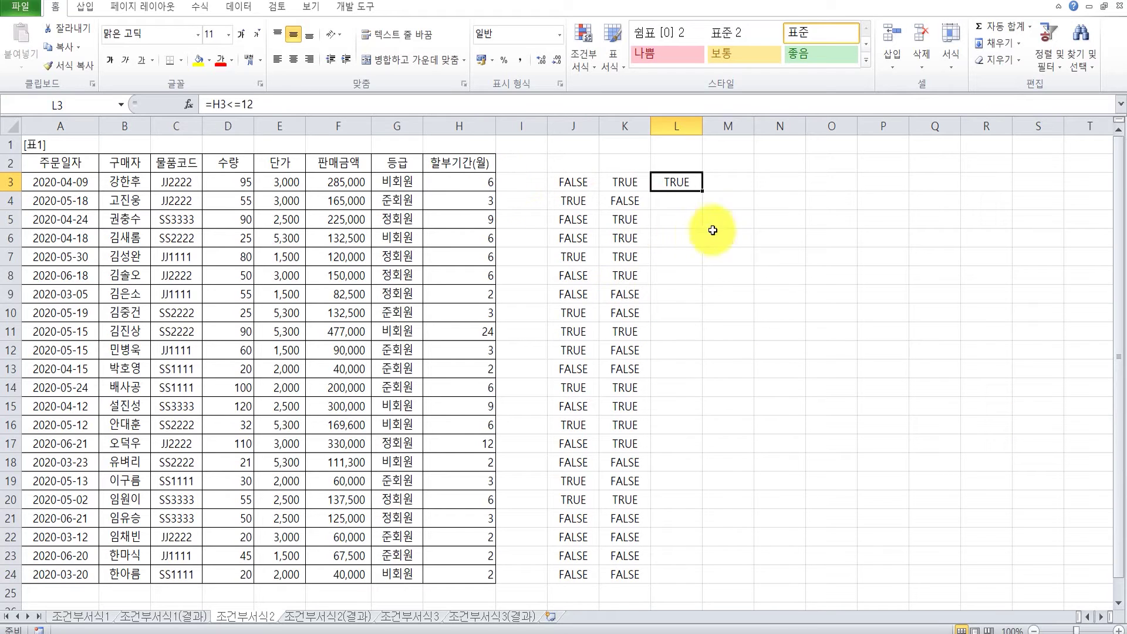
pyautogui.moveTo(702, 191); pyautogui.dragTo(702, 579)
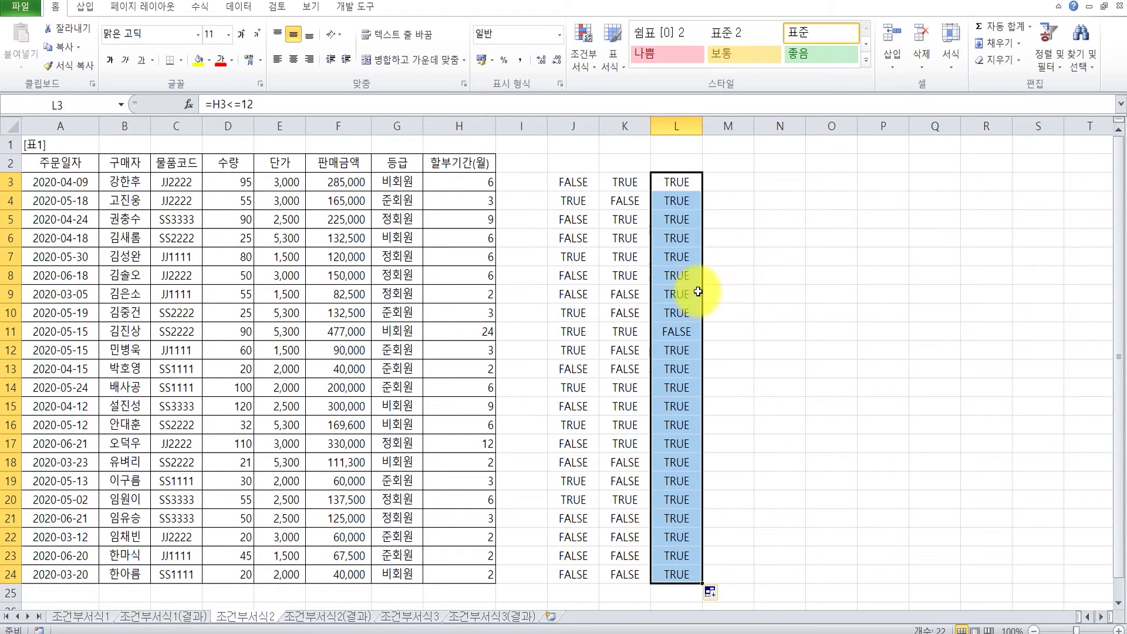
# Inspect the installment test formulas in L11, L4 and K3, and check the May and minimum-period tests for row 11
pyautogui.click(676, 334)
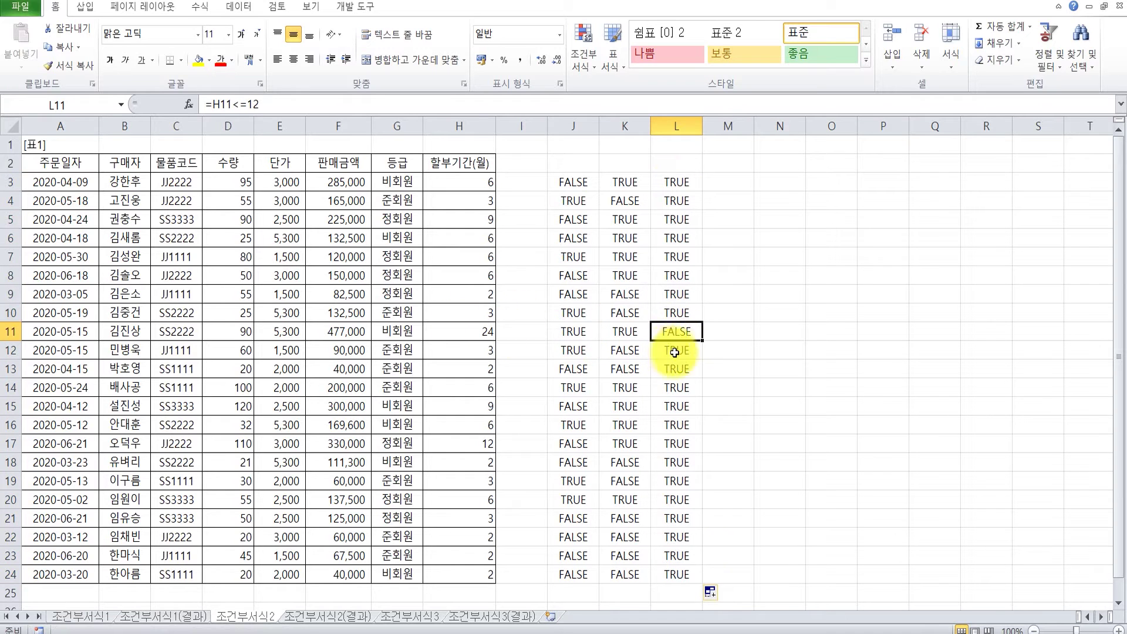
pyautogui.click(674, 202)
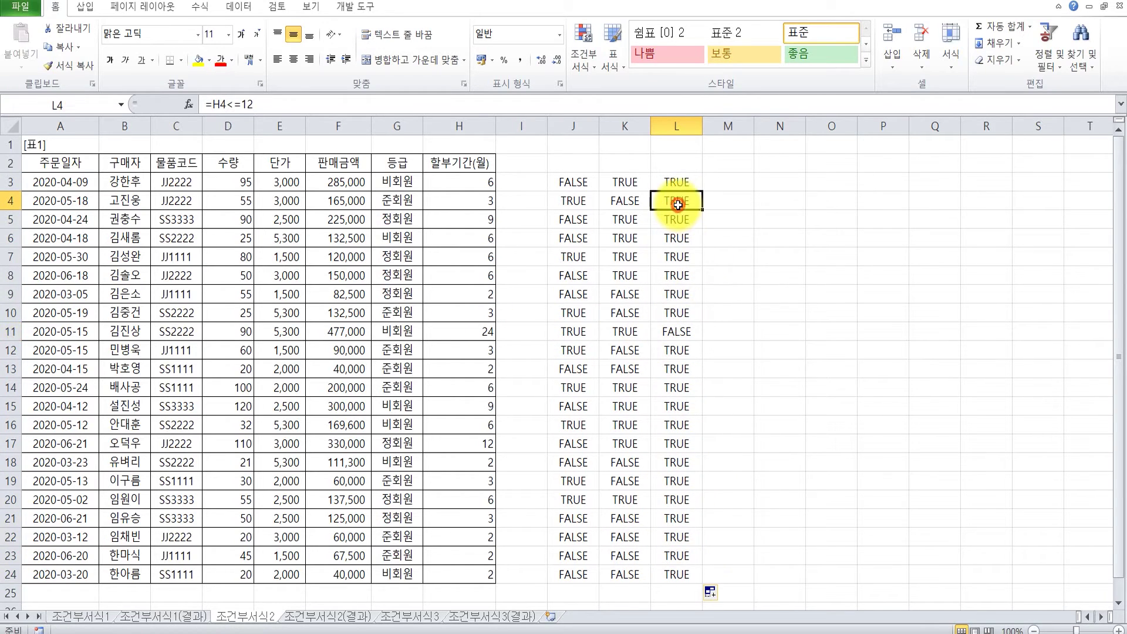
pyautogui.click(623, 180)
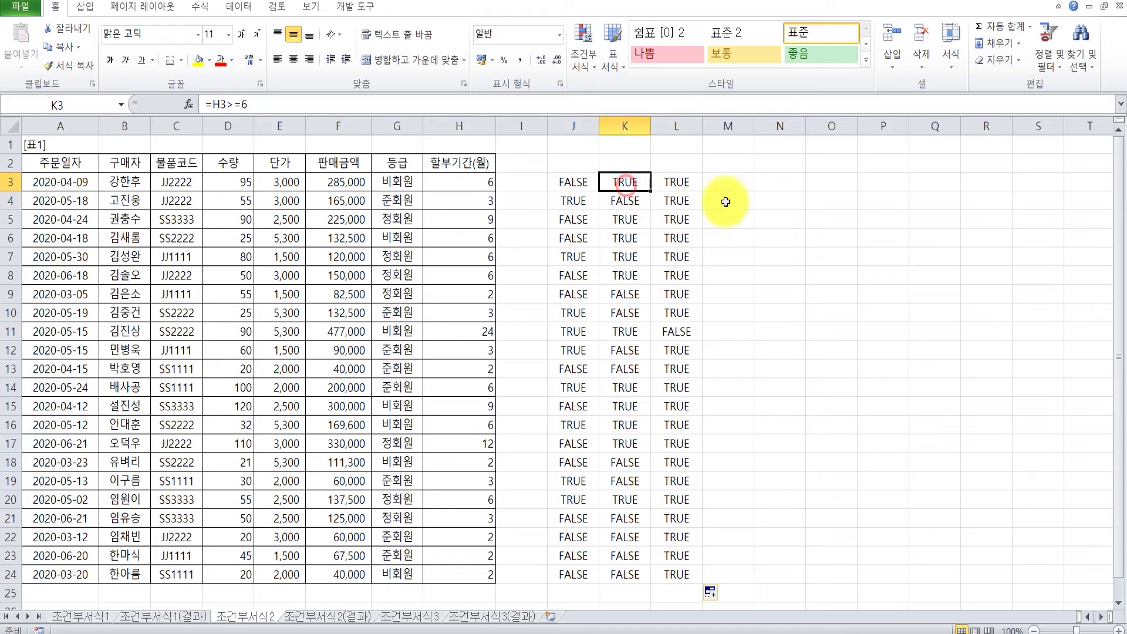
pyautogui.click(795, 244)
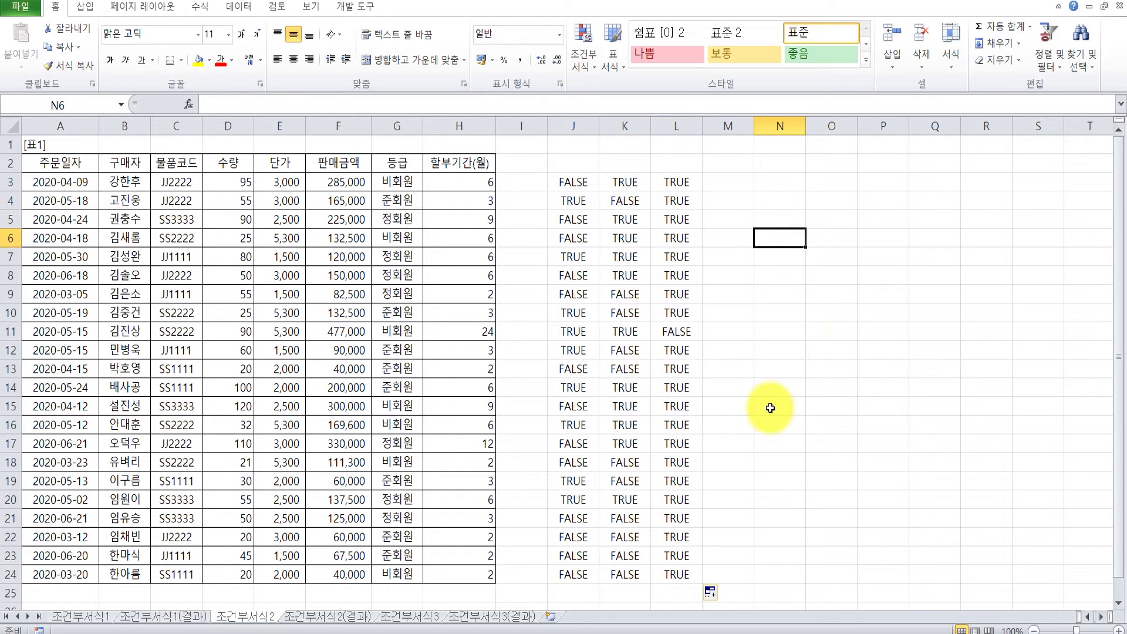
pyautogui.click(580, 314)
pyautogui.click(574, 332)
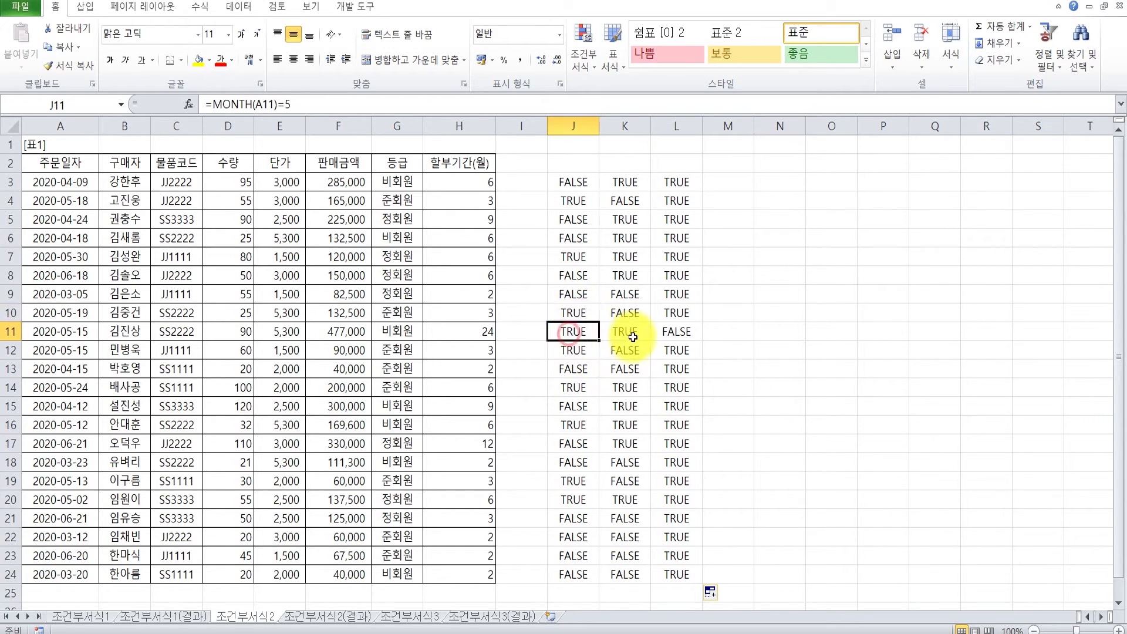
pyautogui.click(629, 333)
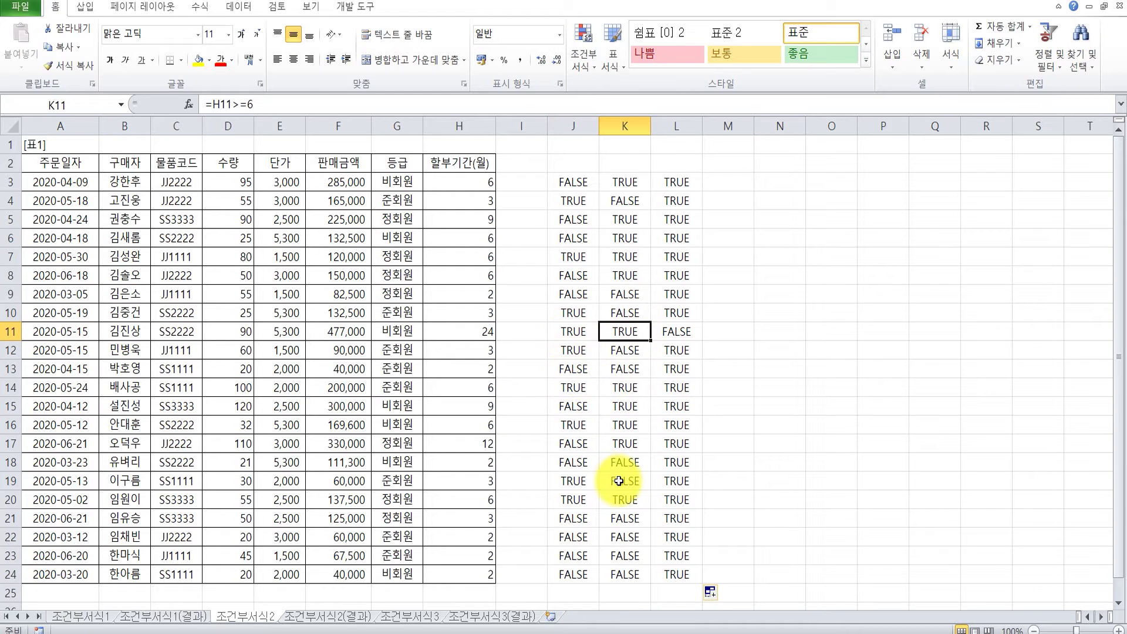
# Compare the three condition tests in J20:L20 with the matching order record A20:H20
pyautogui.click(568, 503)
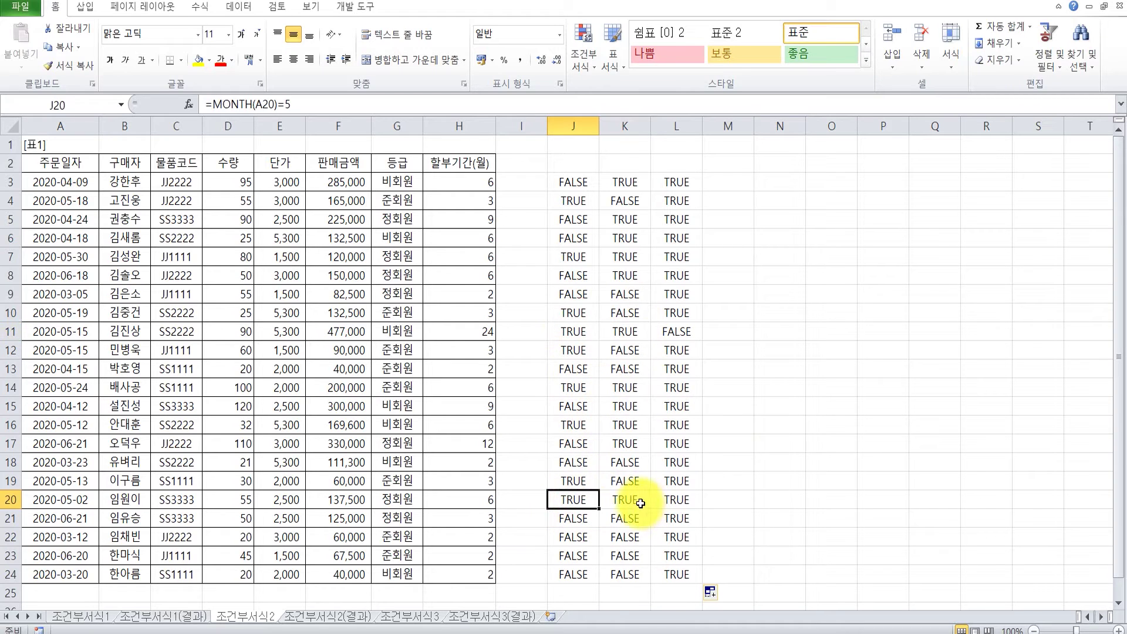
pyautogui.click(628, 500)
pyautogui.click(696, 499)
pyautogui.click(571, 498)
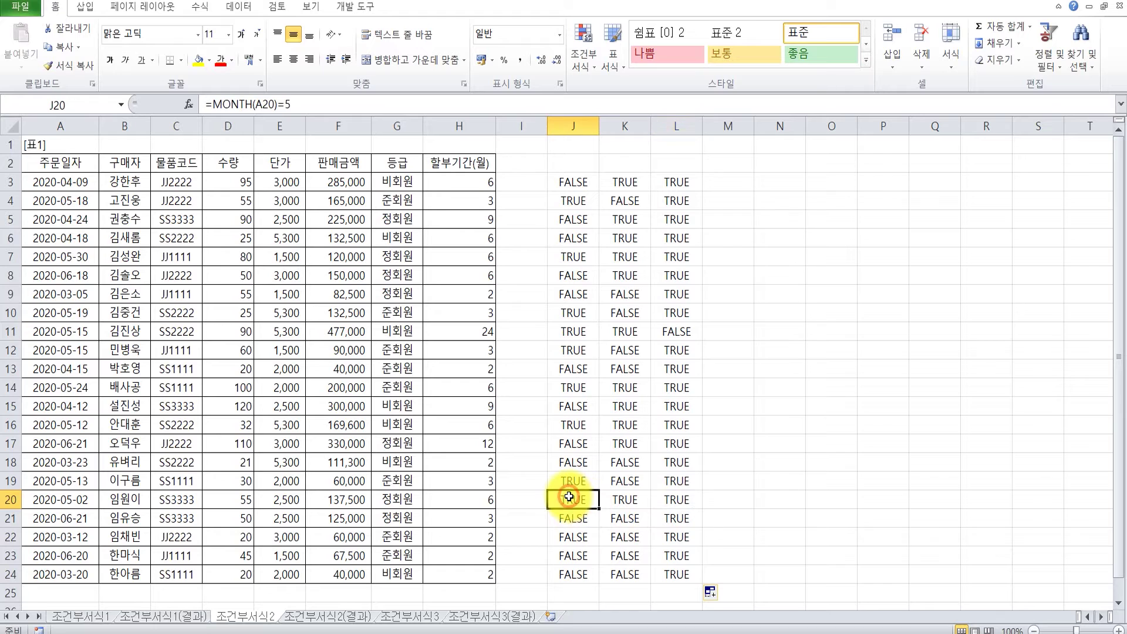
pyautogui.click(618, 503)
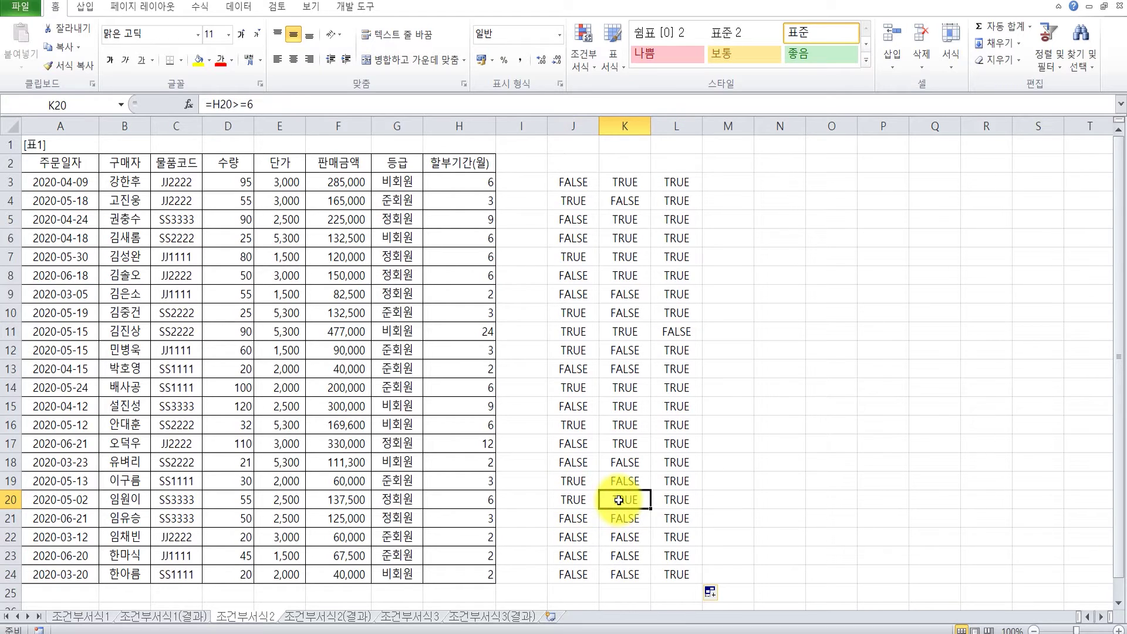
pyautogui.click(663, 500)
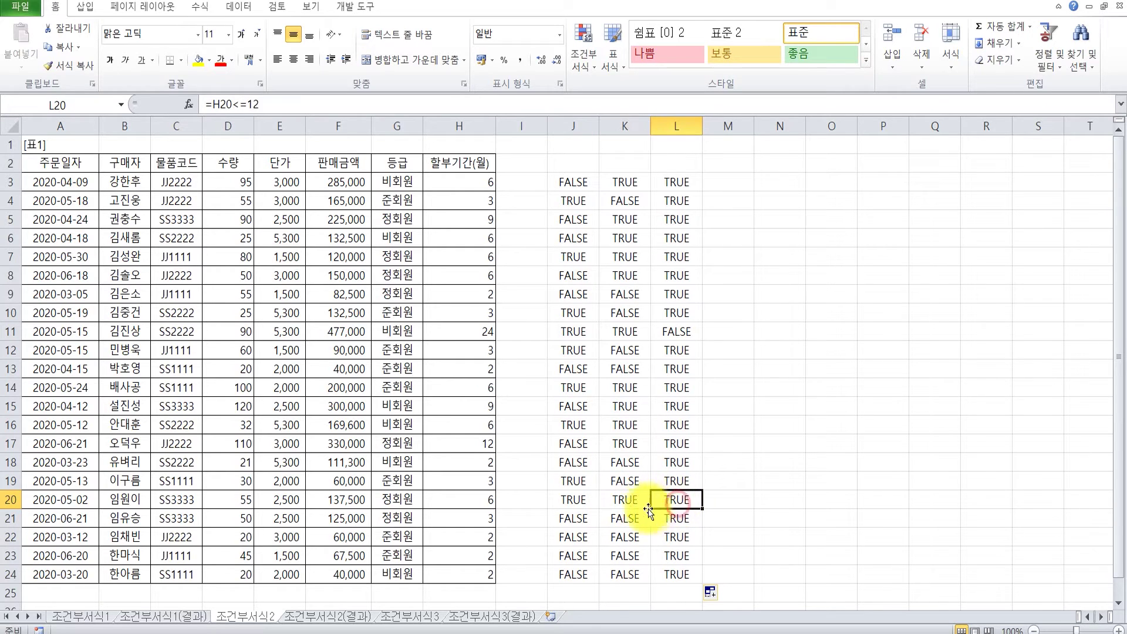
pyautogui.click(648, 509)
pyautogui.click(660, 498)
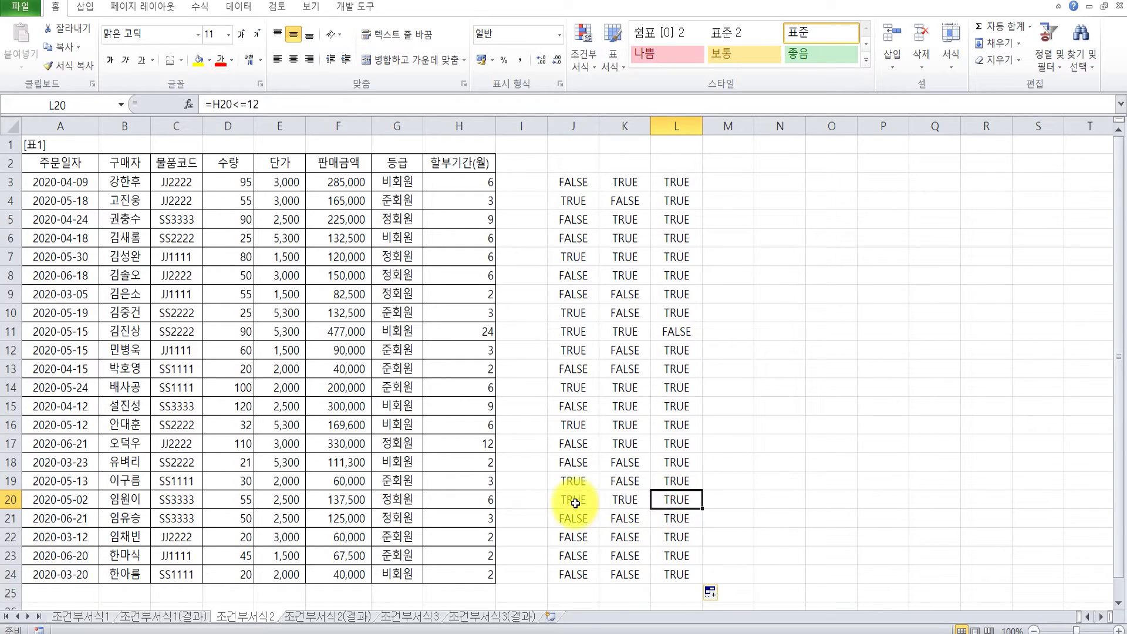
pyautogui.click(575, 504)
pyautogui.click(628, 503)
pyautogui.click(664, 504)
pyautogui.click(491, 503)
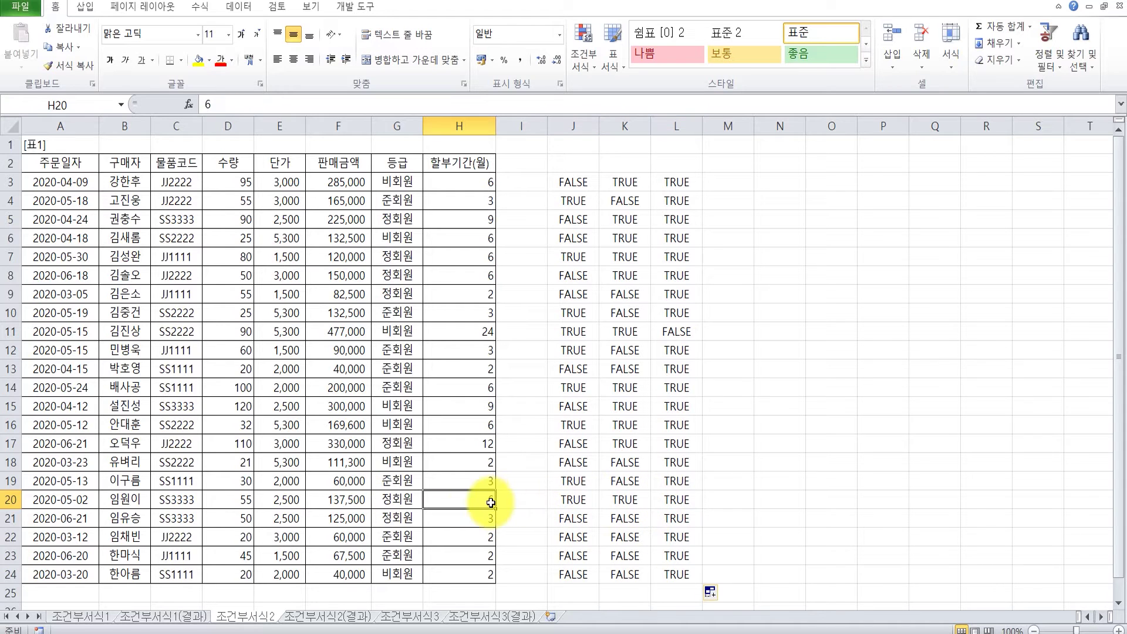
pyautogui.moveTo(490, 502); pyautogui.dragTo(53, 501)
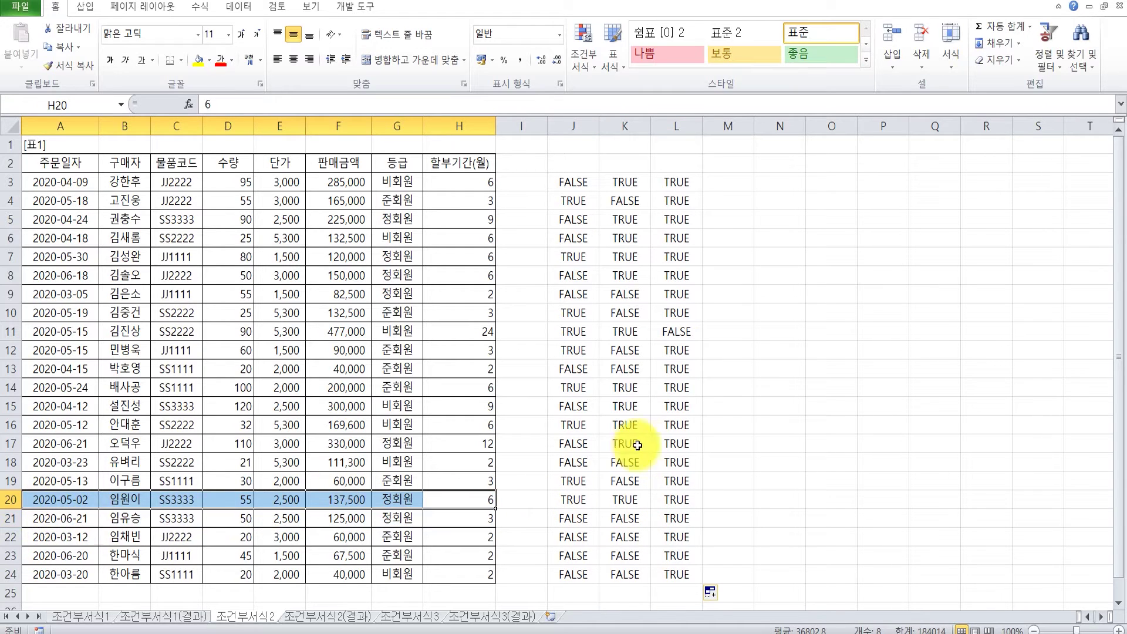
# Check the condition tests for the orders in rows 17 to 19 against the three criteria
pyautogui.click(675, 445)
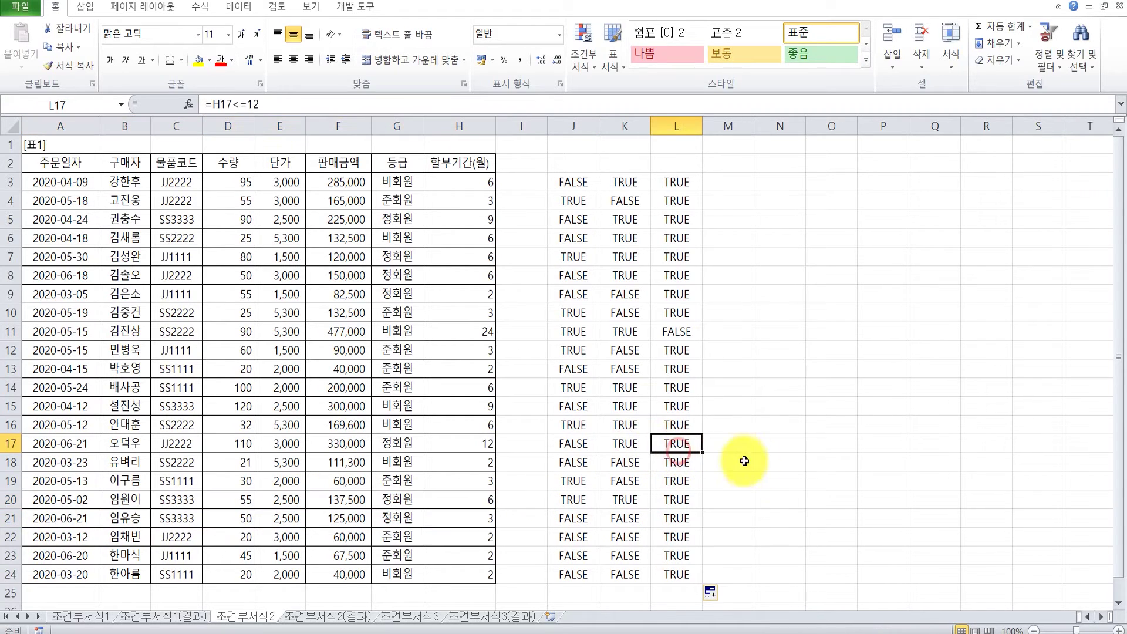
pyautogui.click(576, 464)
pyautogui.click(625, 481)
pyautogui.click(676, 481)
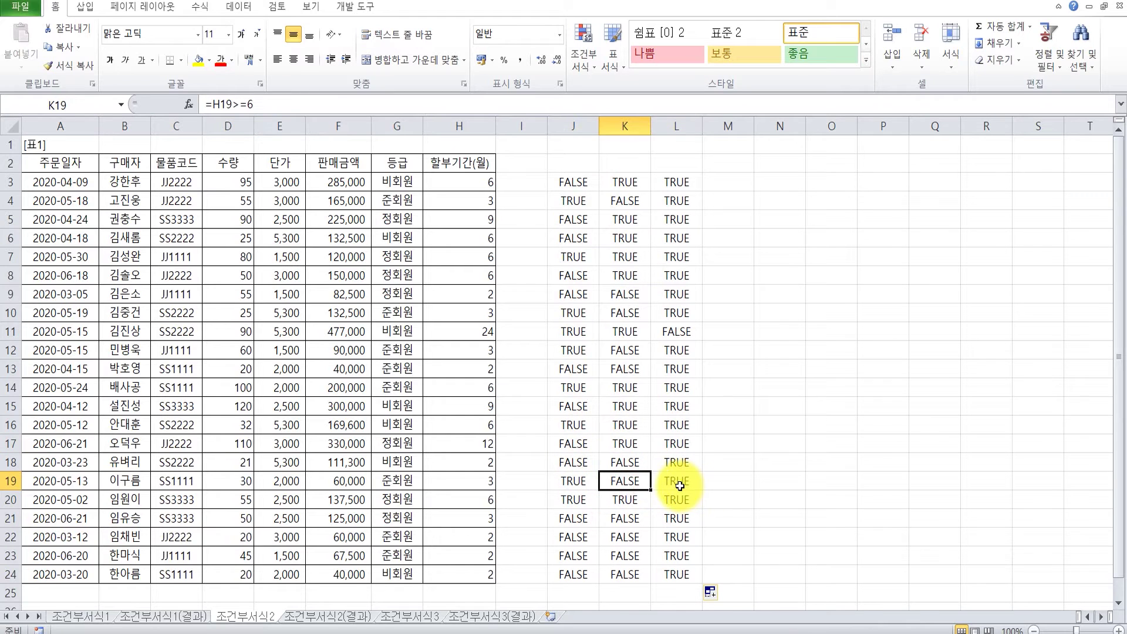
pyautogui.click(879, 496)
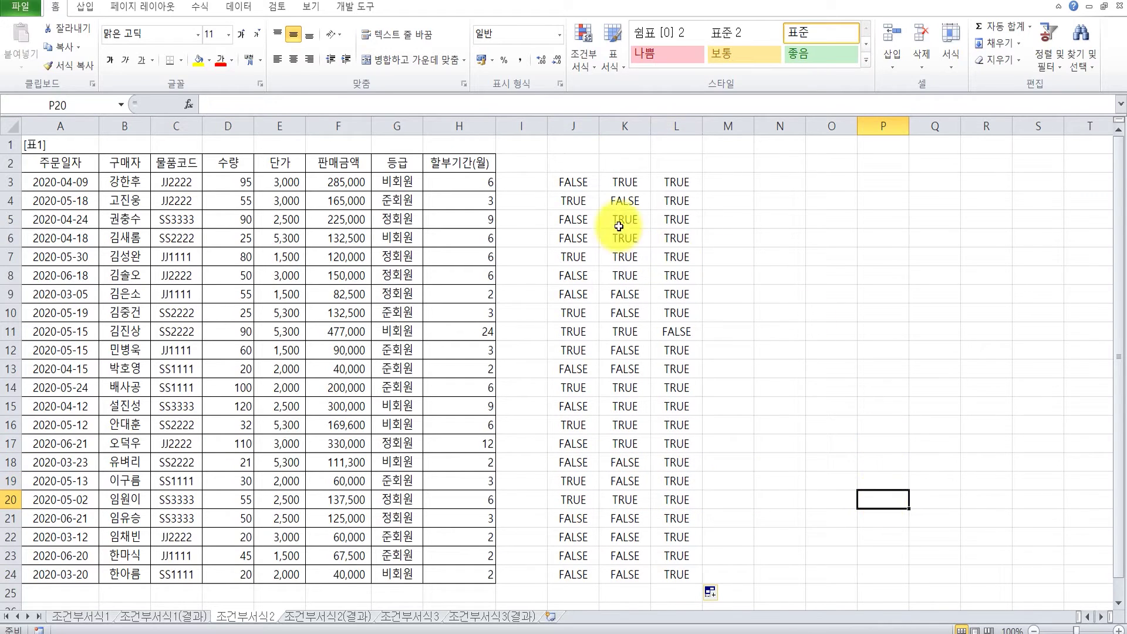
# Delete the helper test formulas by clearing J3:M25
pyautogui.moveTo(574, 183); pyautogui.dragTo(722, 598)
pyautogui.press('Delete')
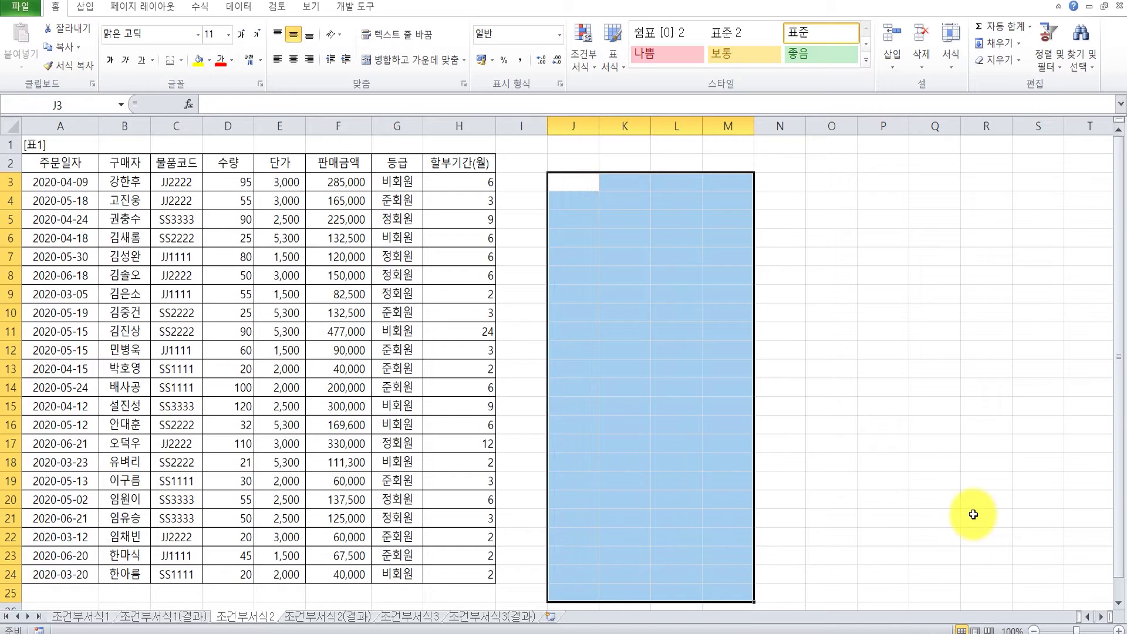
pyautogui.click(934, 351)
# Create a new conditional formatting rule for the order records A3:H24 that uses a formula to determine the formatted cells
pyautogui.moveTo(58, 181); pyautogui.dragTo(493, 574)
pyautogui.click(587, 69)
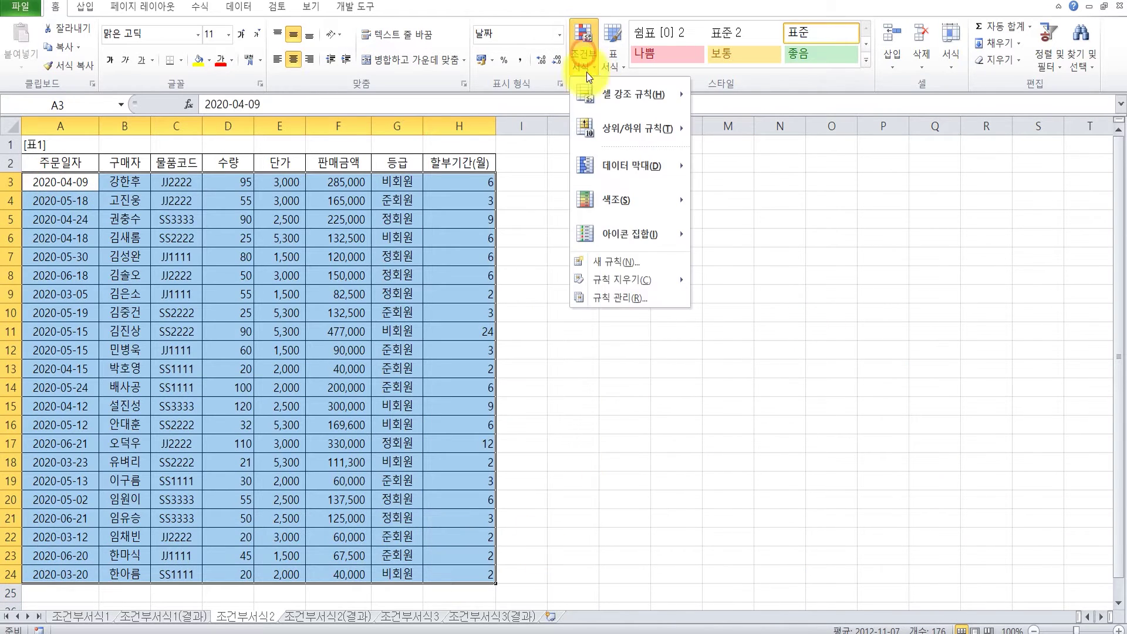
pyautogui.click(639, 266)
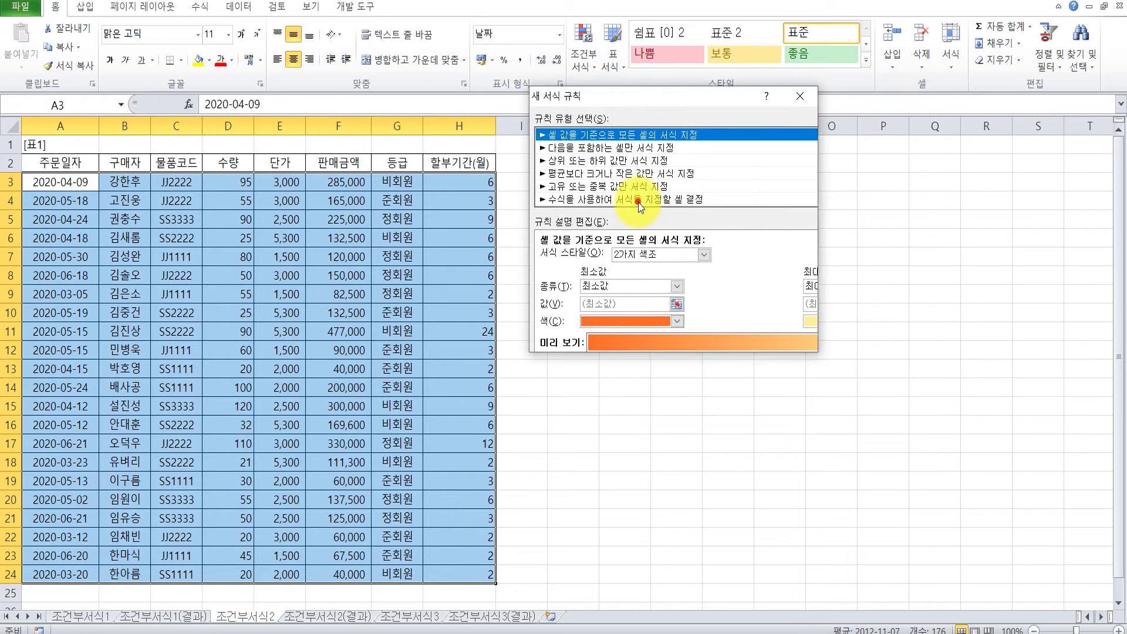
pyautogui.click(639, 202)
# Start the rule formula as an AND test with the May order condition, =and(month($A3)=5, keeping only the column absolute
pyautogui.click(614, 259)
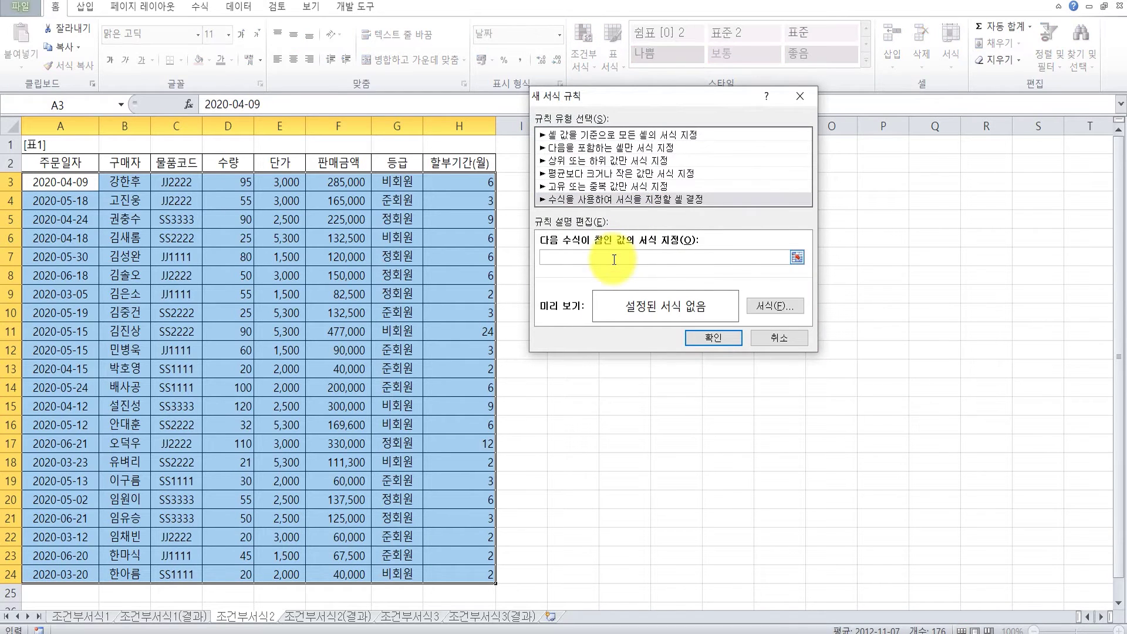
pyautogui.write('ㅋ')
pyautogui.click(64, 181)
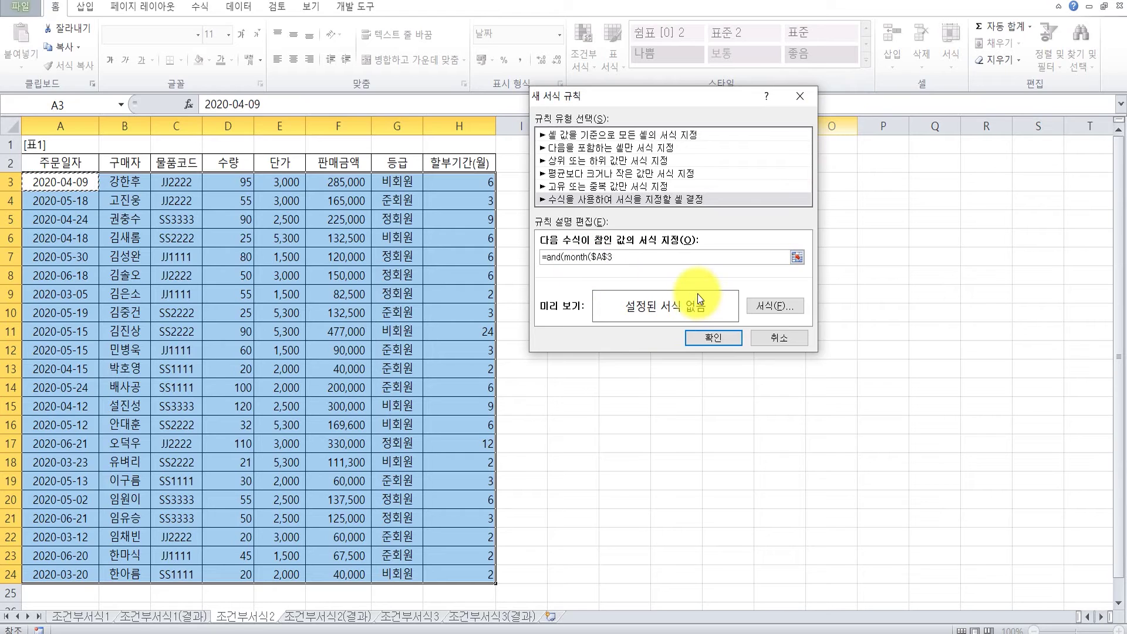
pyautogui.press('F4')
pyautogui.press('F4')
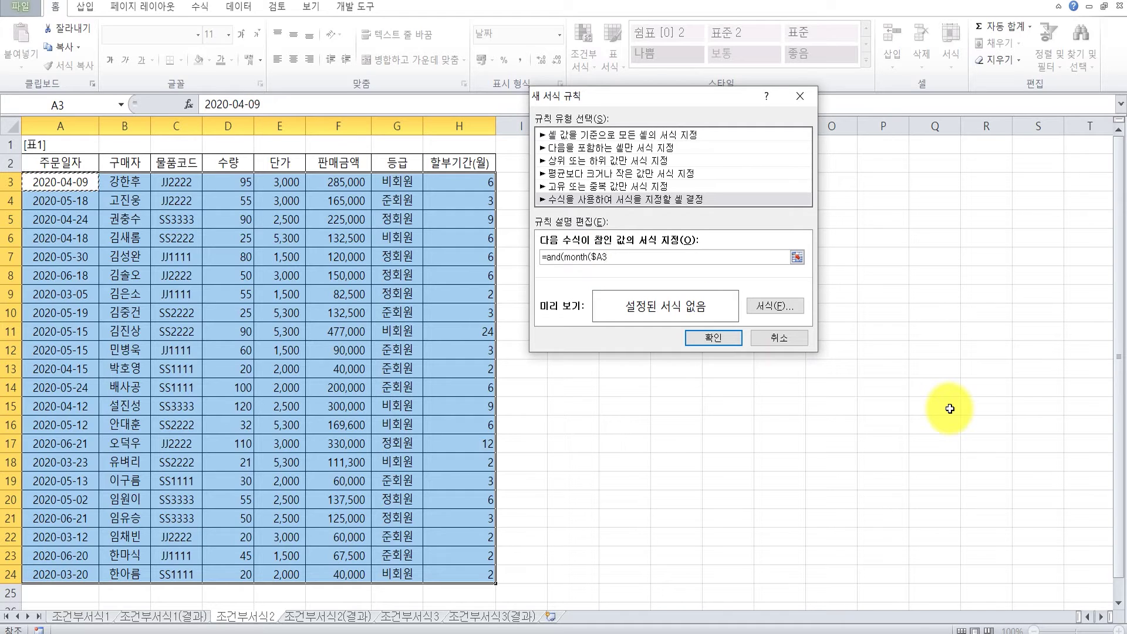
pyautogui.write(')=5,')
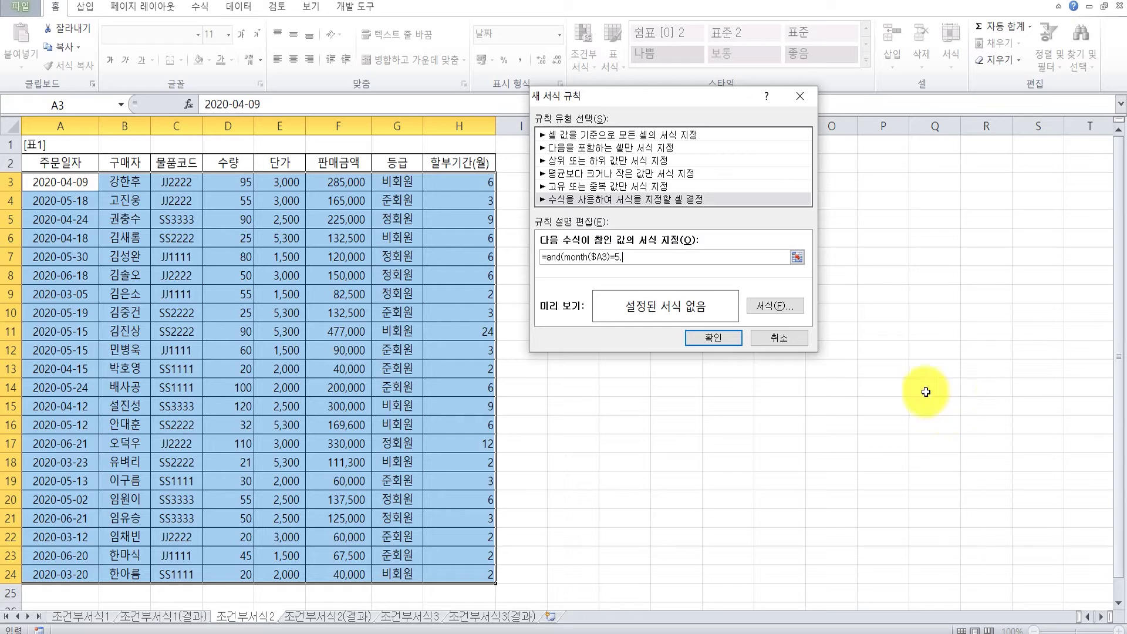
# Complete the AND formula with the installment period conditions $H3>=6 and $H3<=12, keeping only the column absolute
pyautogui.click(465, 181)
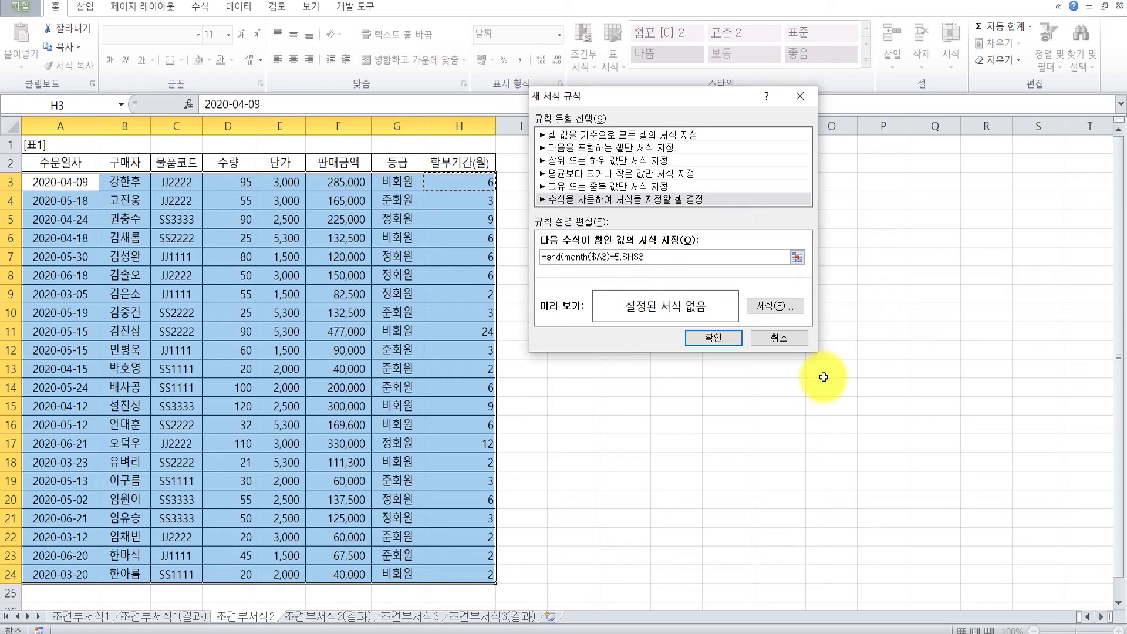
pyautogui.press('F4')
pyautogui.press('F4')
pyautogui.write('>=6,')
pyautogui.click(470, 182)
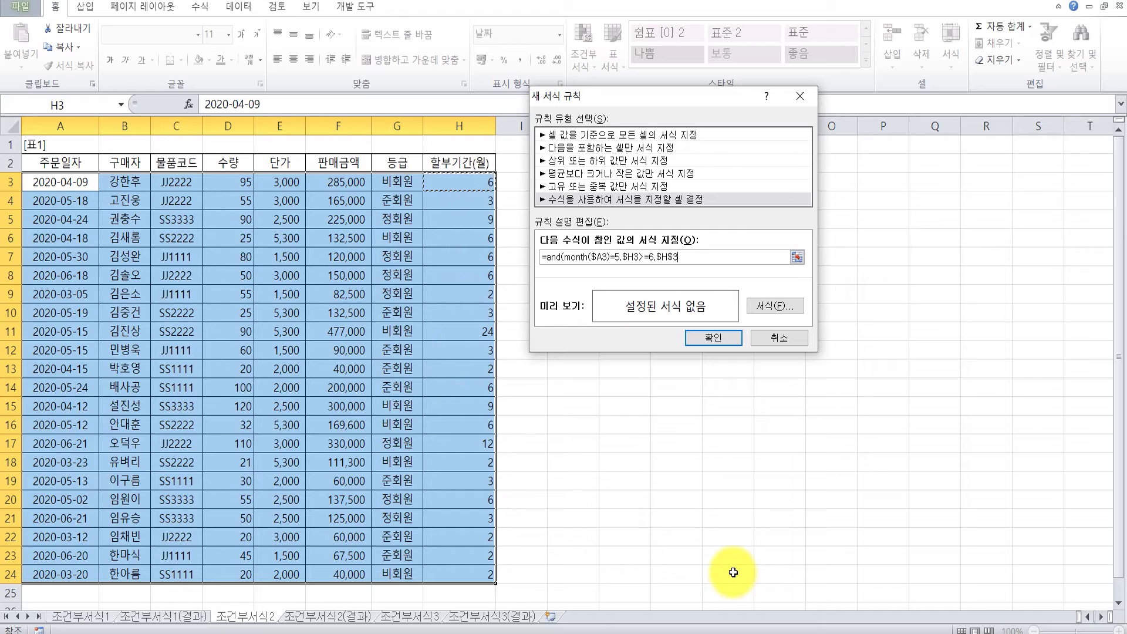
pyautogui.press('F4')
pyautogui.write('<=12')
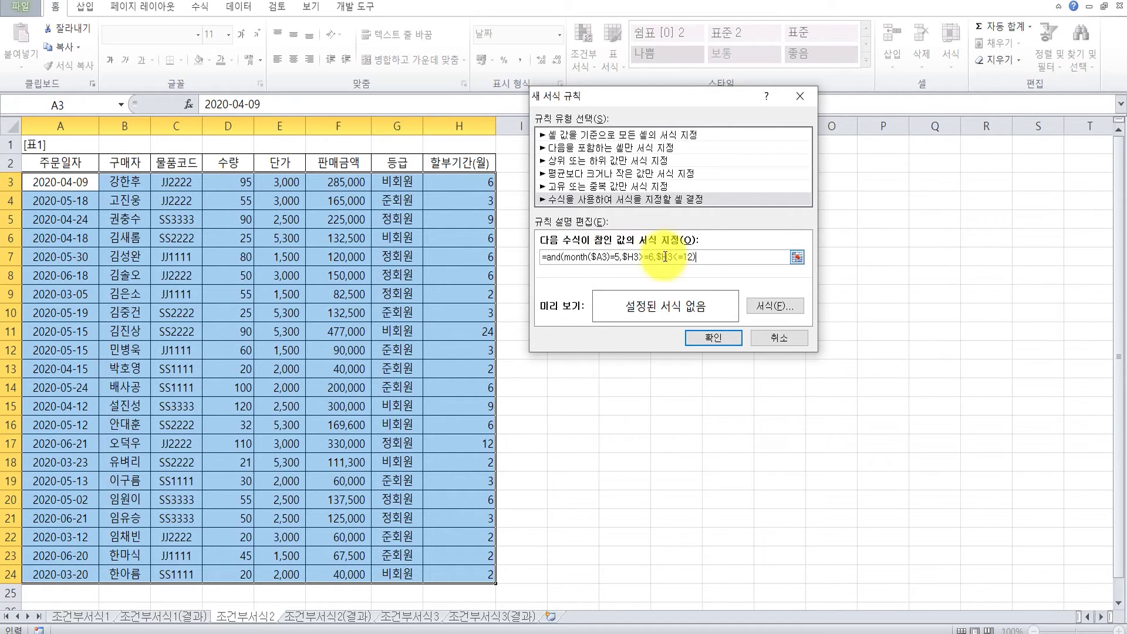
# Set the rule's format to bold italic (굵은 기울임꼴) text in standard green and apply the rule
pyautogui.click(784, 309)
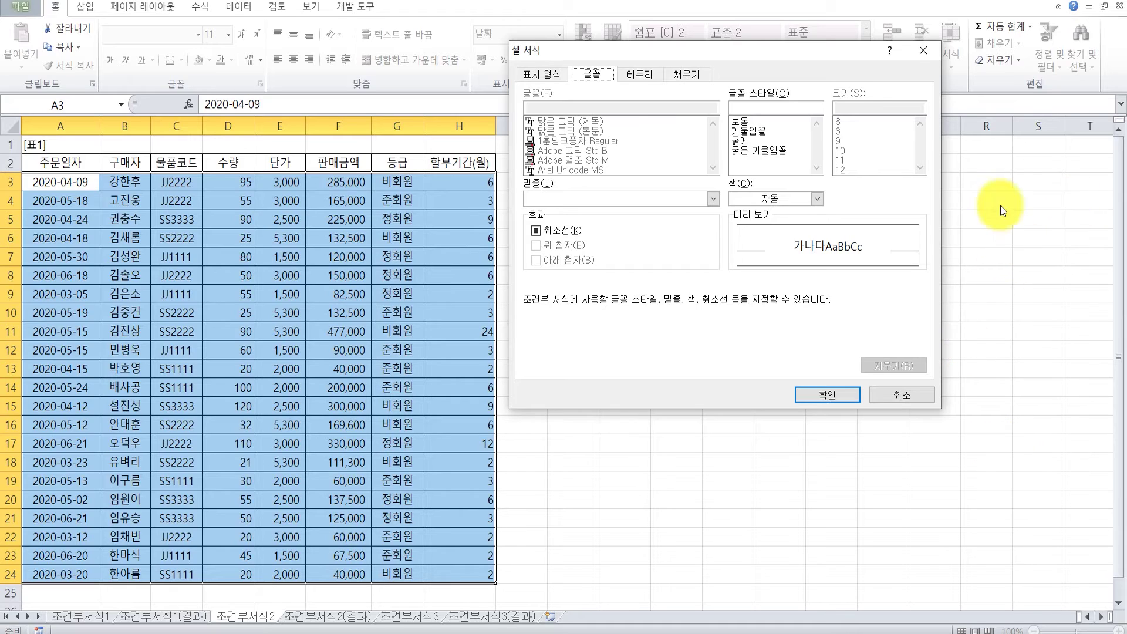
pyautogui.click(758, 151)
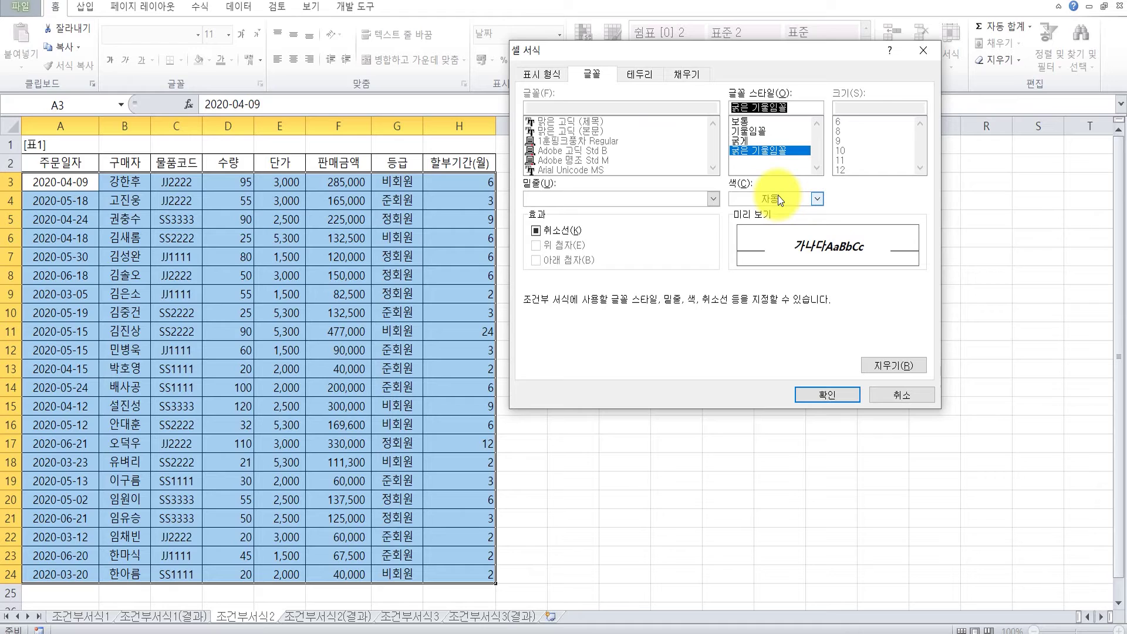
pyautogui.click(777, 199)
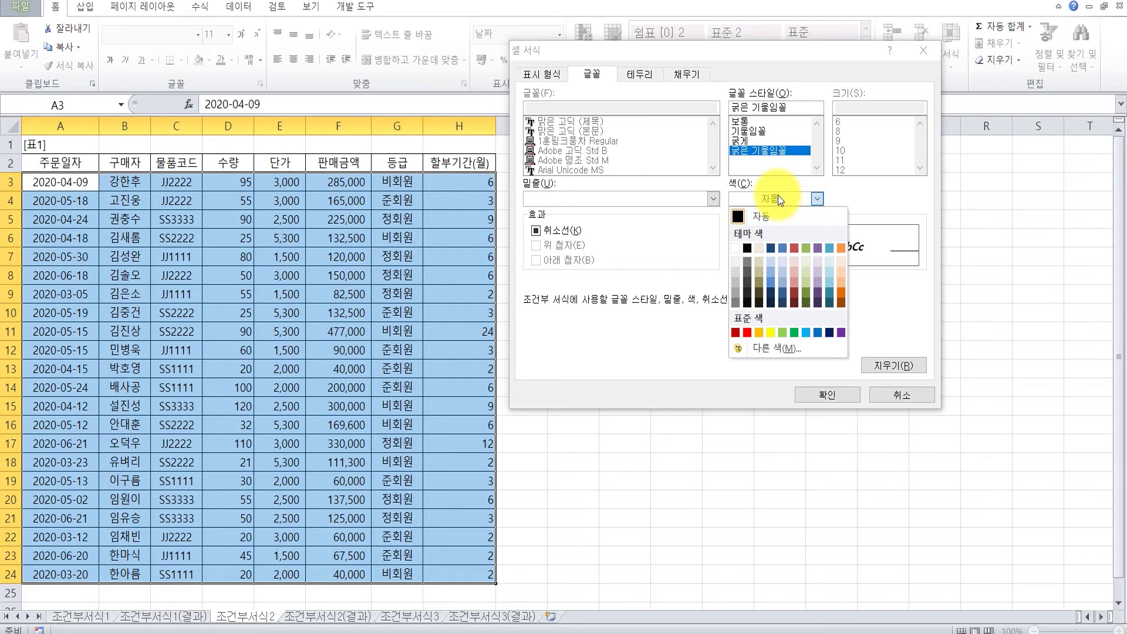
pyautogui.click(796, 333)
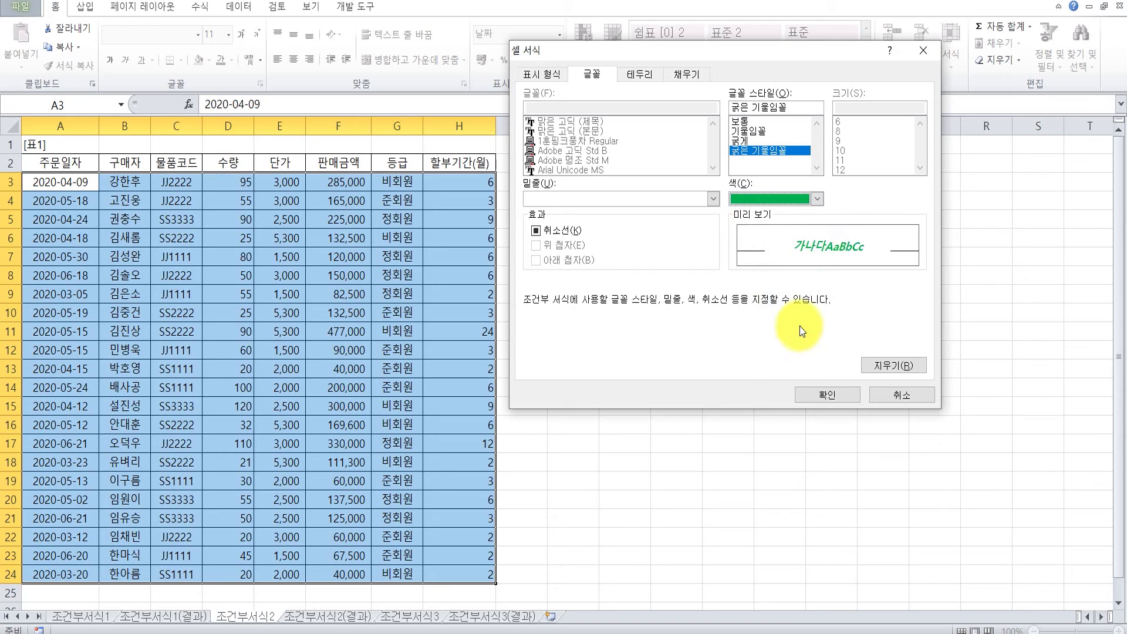
pyautogui.click(840, 396)
pyautogui.click(728, 339)
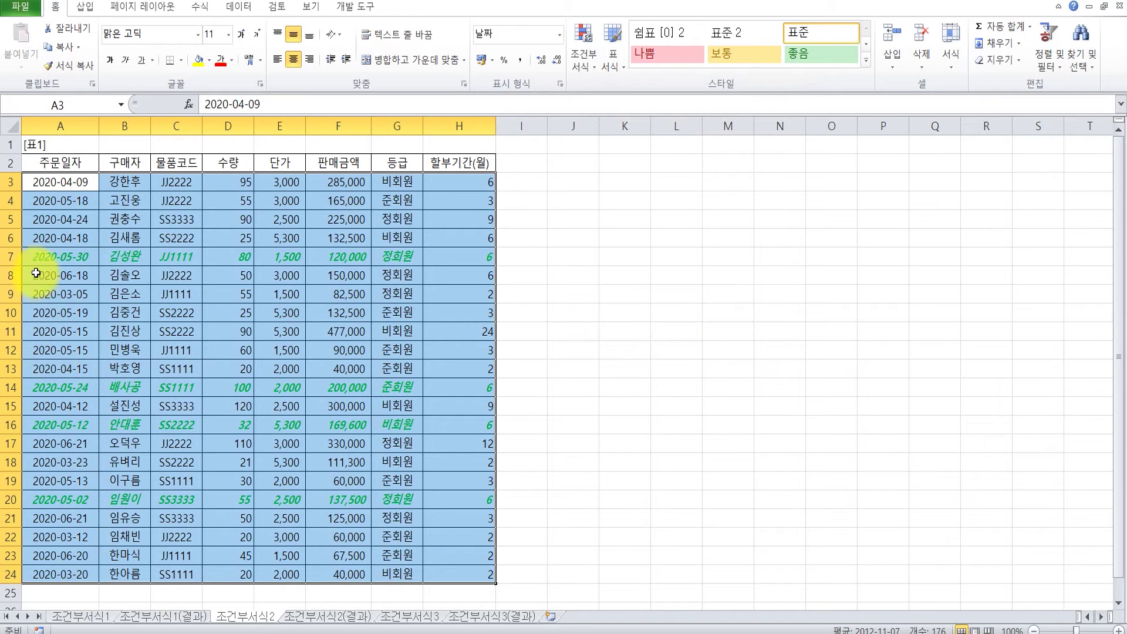
# Check the order dates and installment periods of the formatted records in rows 7, 14, 16 and 20 against the rule
pyautogui.click(714, 382)
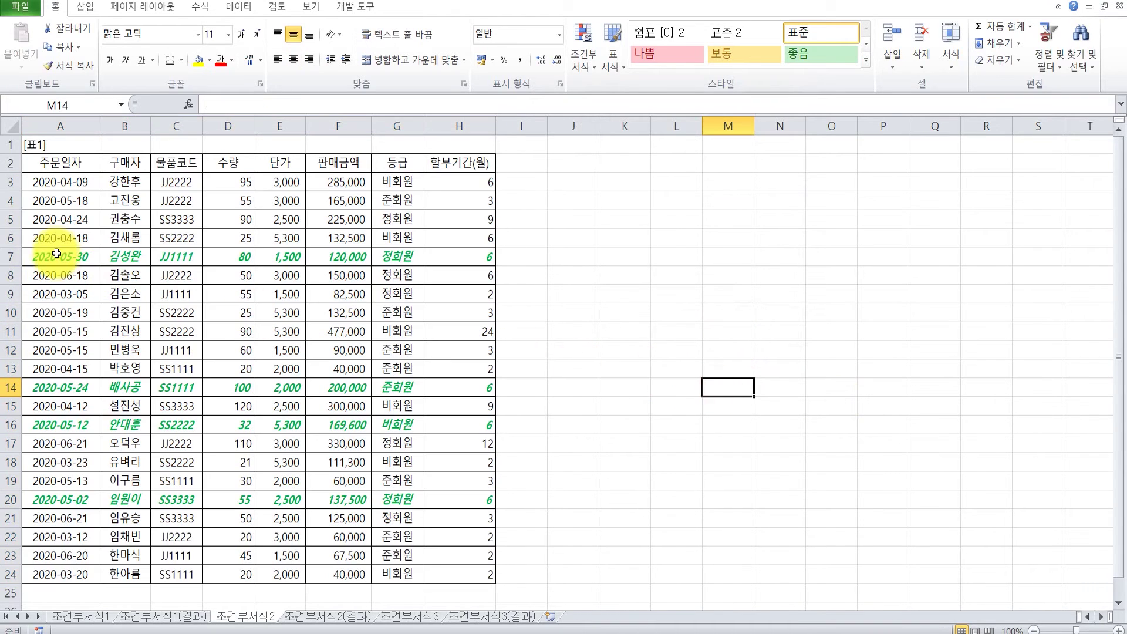
pyautogui.moveTo(62, 256); pyautogui.dragTo(432, 265)
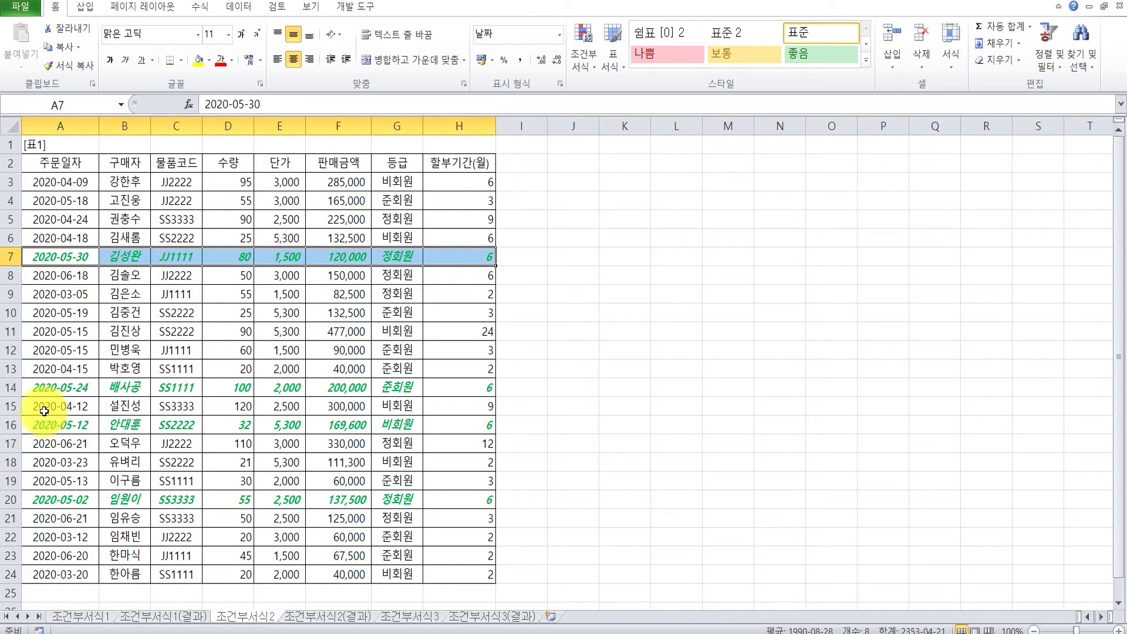
pyautogui.moveTo(43, 389); pyautogui.dragTo(472, 388)
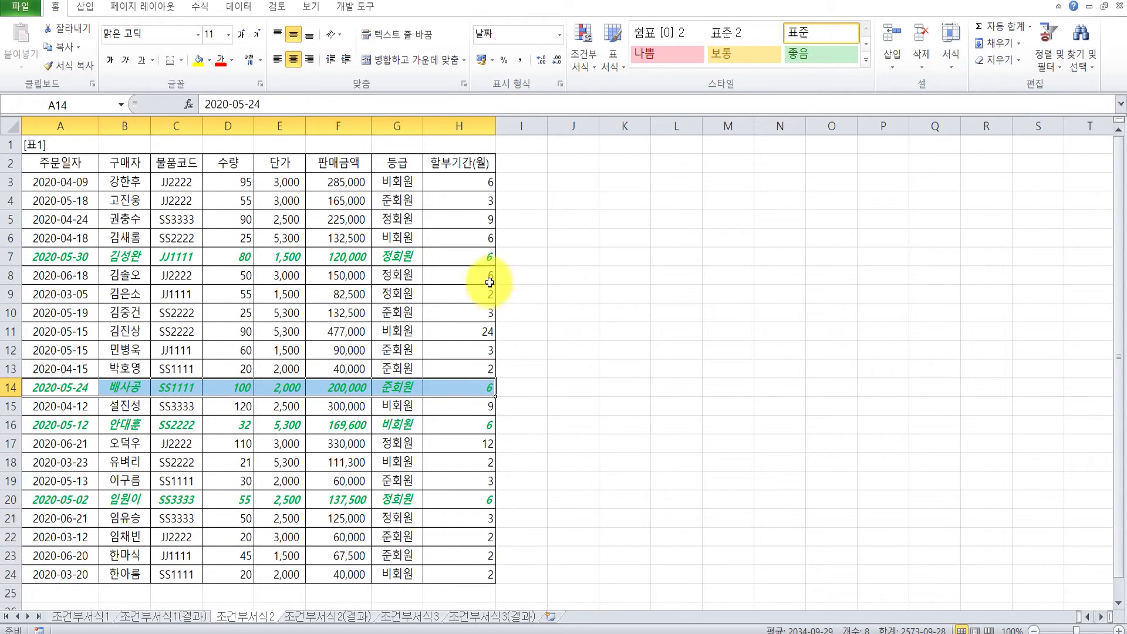
pyautogui.click(490, 257)
pyautogui.click(491, 387)
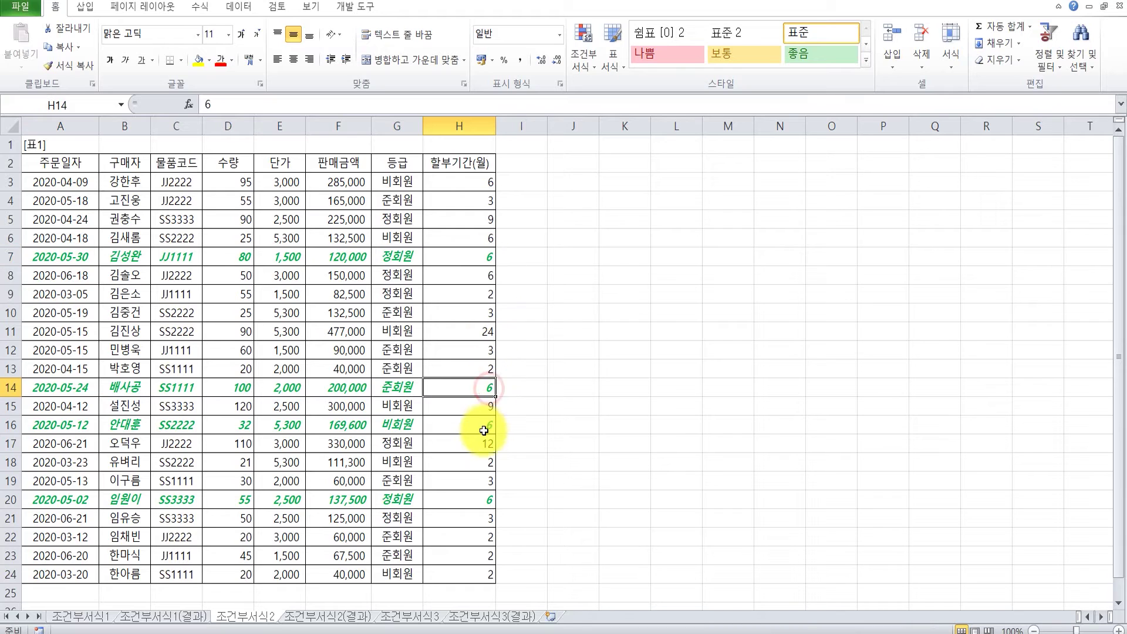
pyautogui.click(493, 424)
pyautogui.click(491, 499)
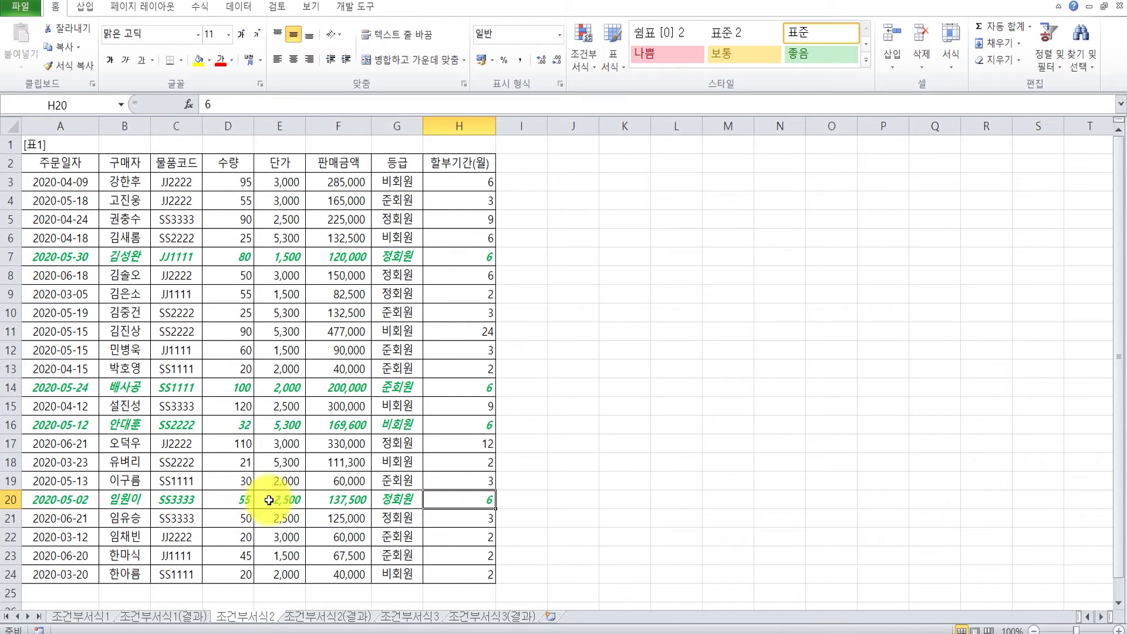
pyautogui.click(49, 505)
pyautogui.moveTo(84, 505); pyautogui.dragTo(487, 501)
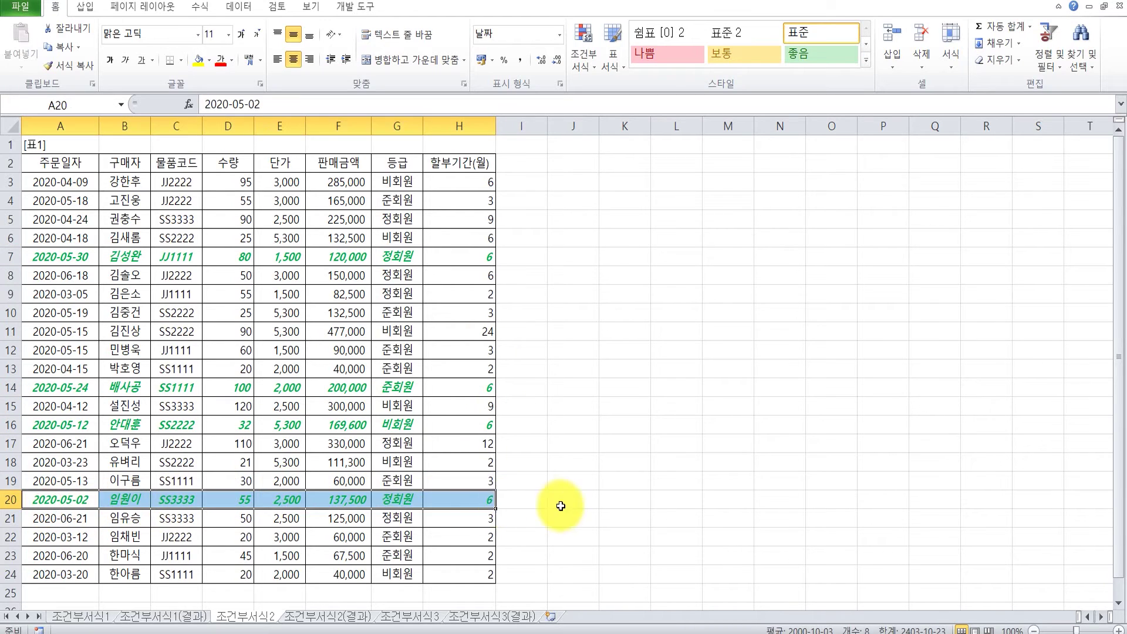
pyautogui.click(561, 505)
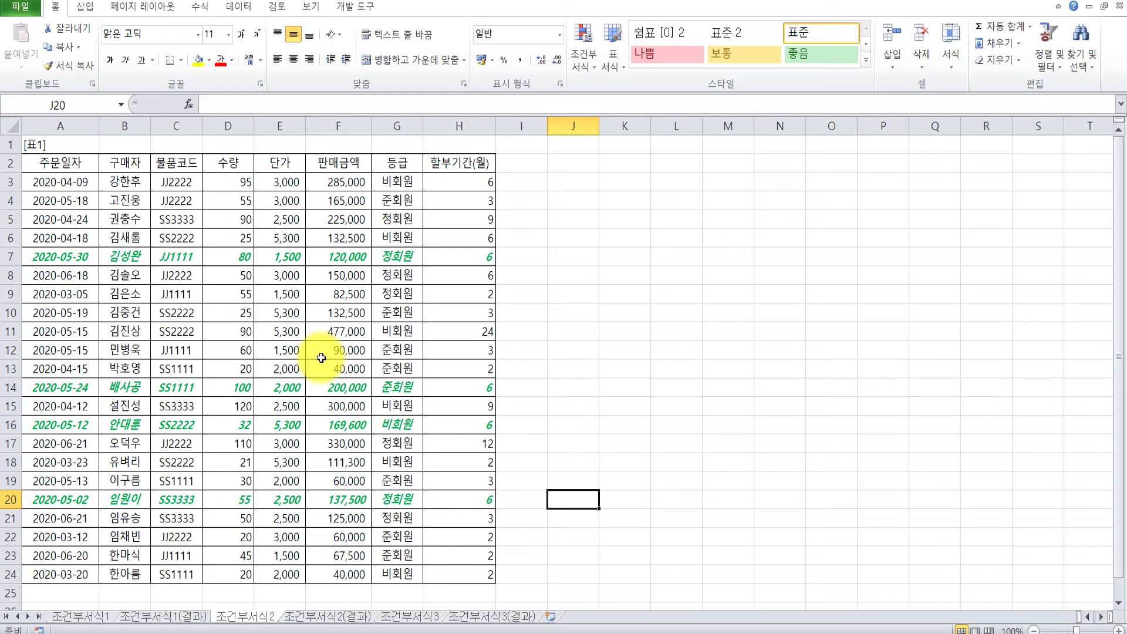
# Compare the formatted records on 조건부서식2 with the 조건부서식2(결과) sheet, and open the 조건부서식3 sheet
pyautogui.click(351, 616)
pyautogui.click(266, 618)
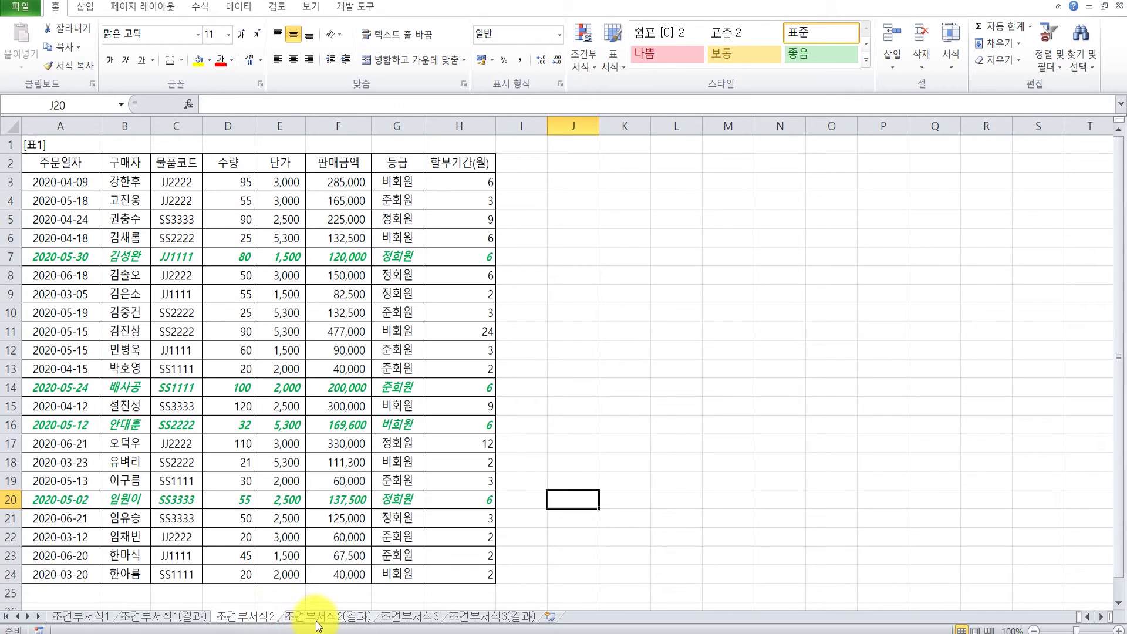
pyautogui.click(292, 619)
pyautogui.click(264, 617)
pyautogui.click(296, 616)
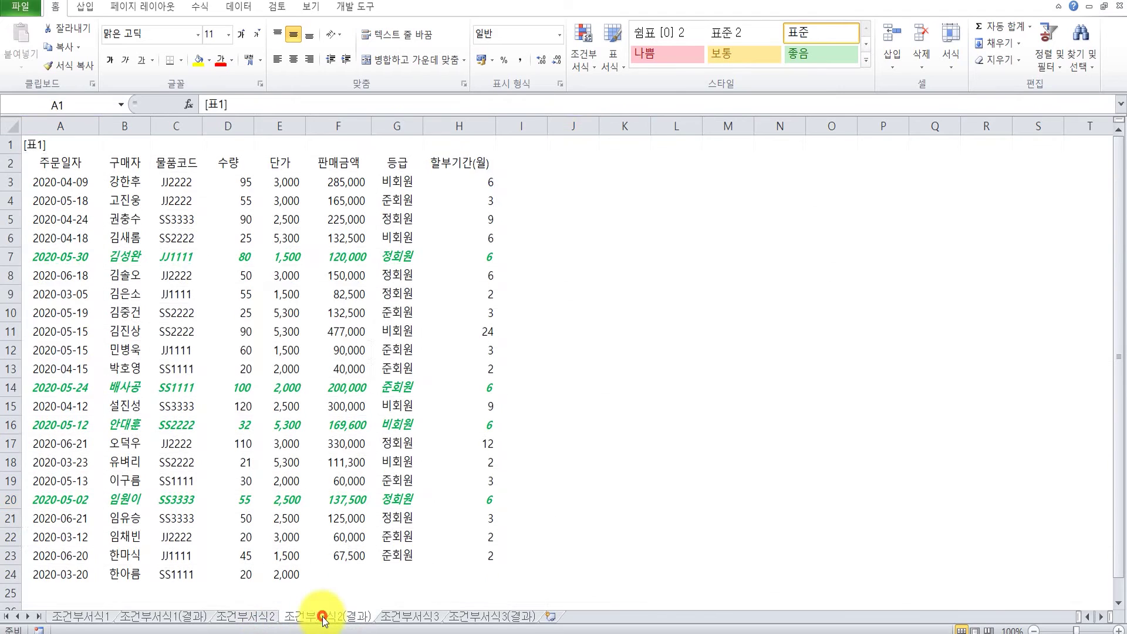
pyautogui.click(477, 552)
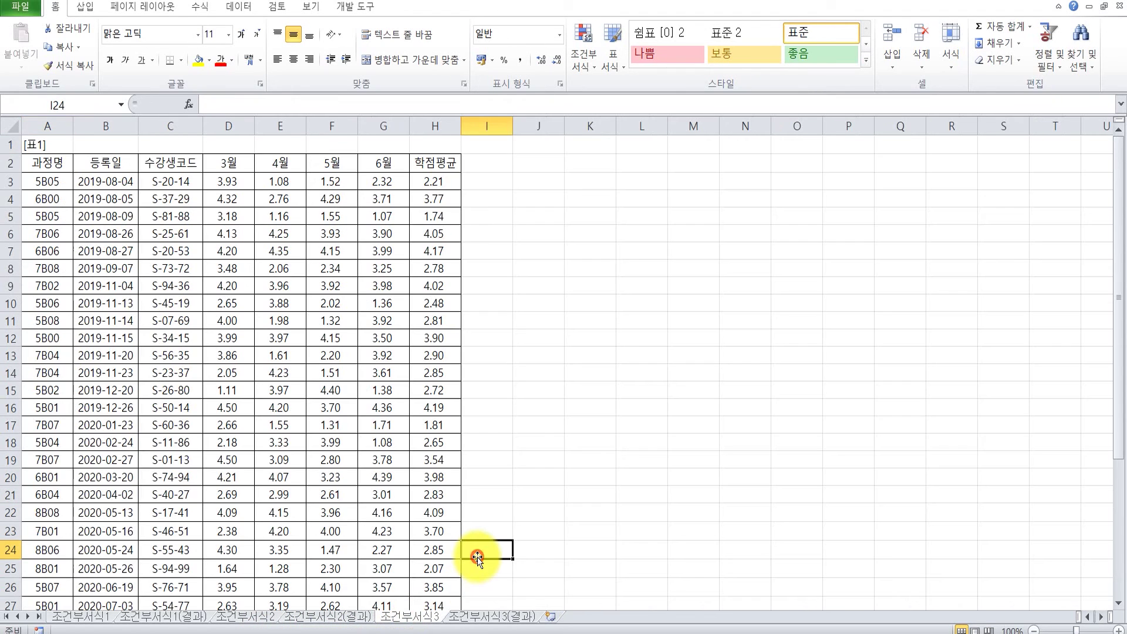
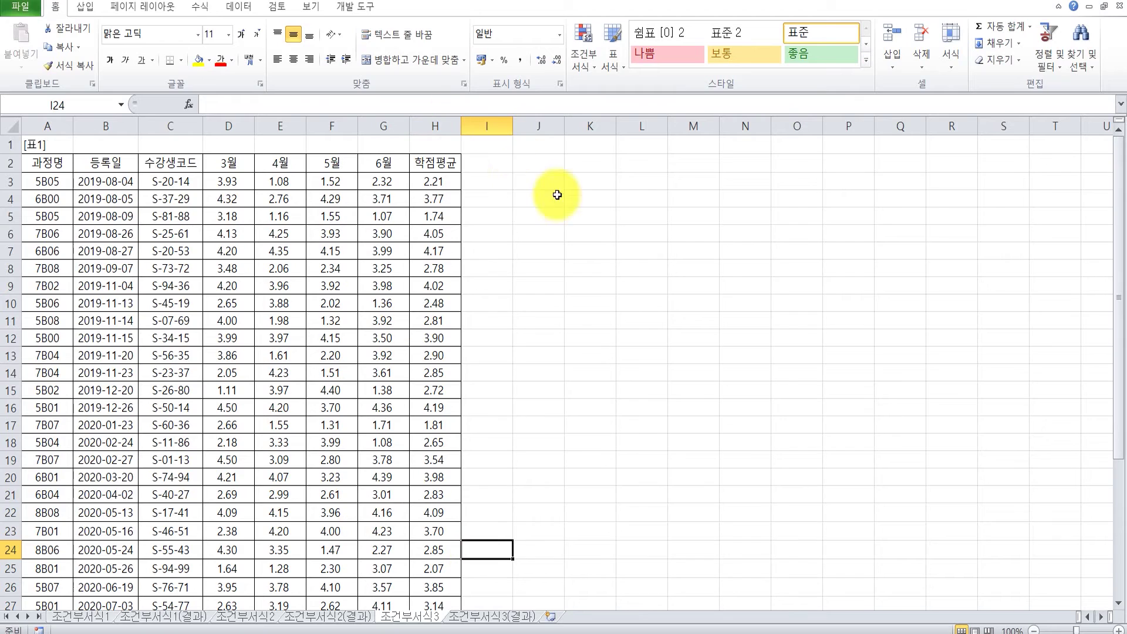
# Examine the record range A3:H37 on 조건부서식3, including the first 수강생코드 in C3 and 학점평균 in H3
pyautogui.click(539, 187)
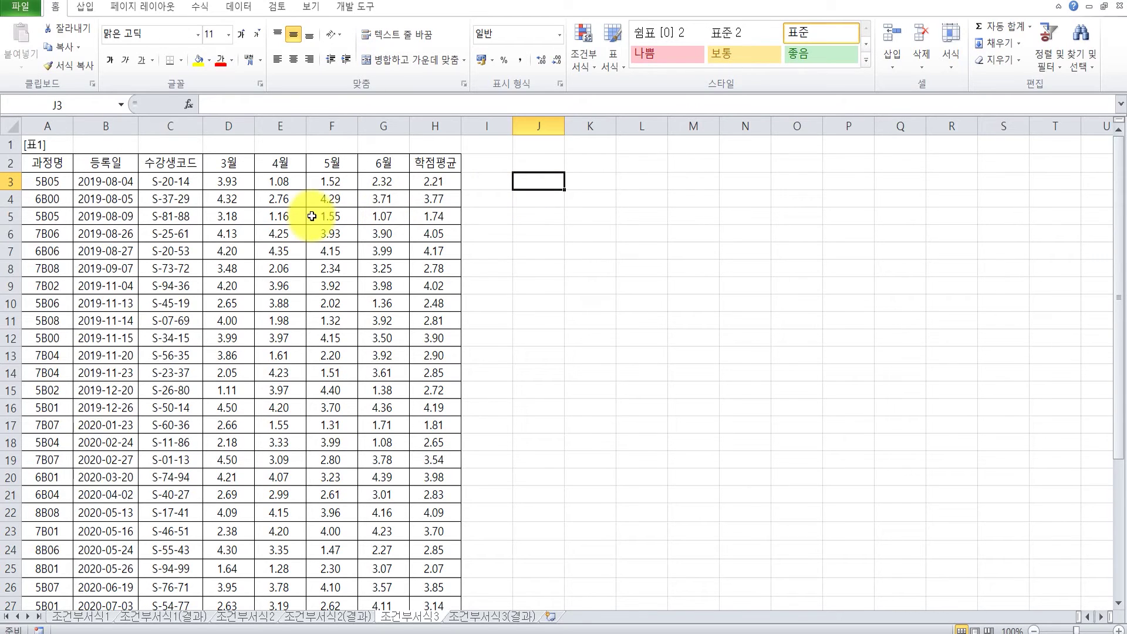
pyautogui.click(43, 182)
pyautogui.scroll(-4, 221, 342)
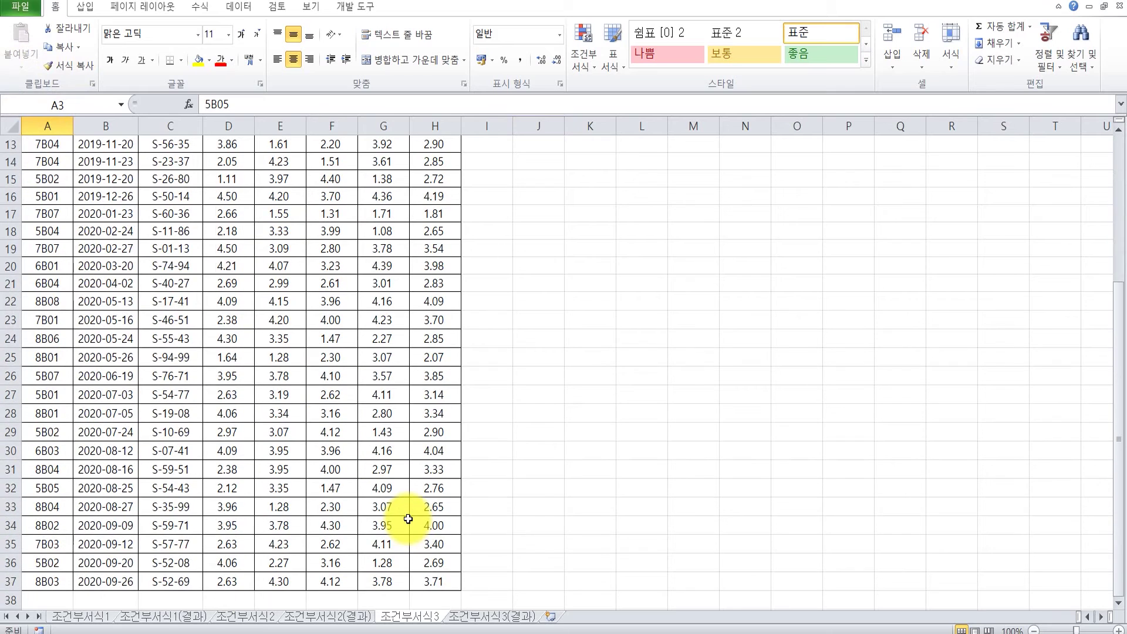
pyautogui.keyDown('shift'); pyautogui.click(435, 581); pyautogui.keyUp('shift')
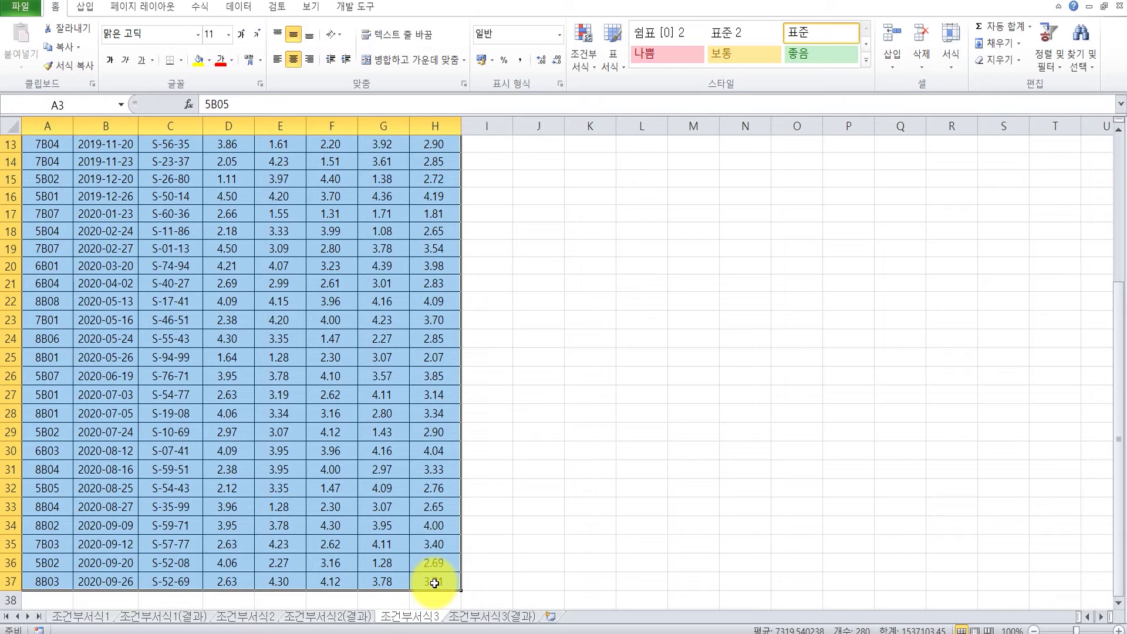
pyautogui.scroll(4, 420, 575)
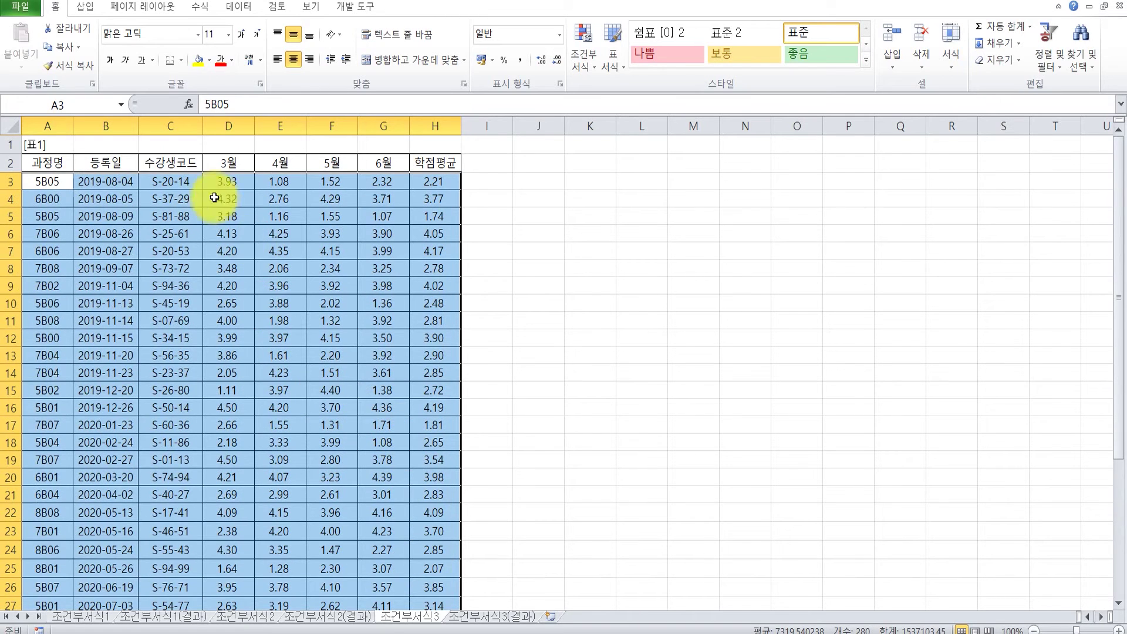
pyautogui.click(170, 185)
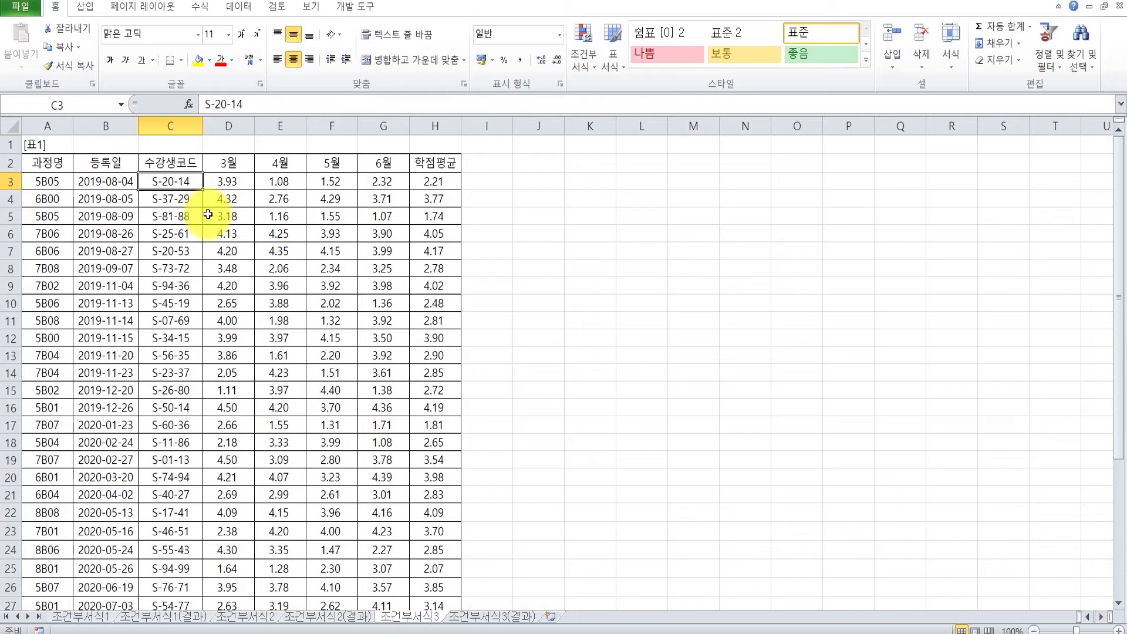
pyautogui.click(432, 181)
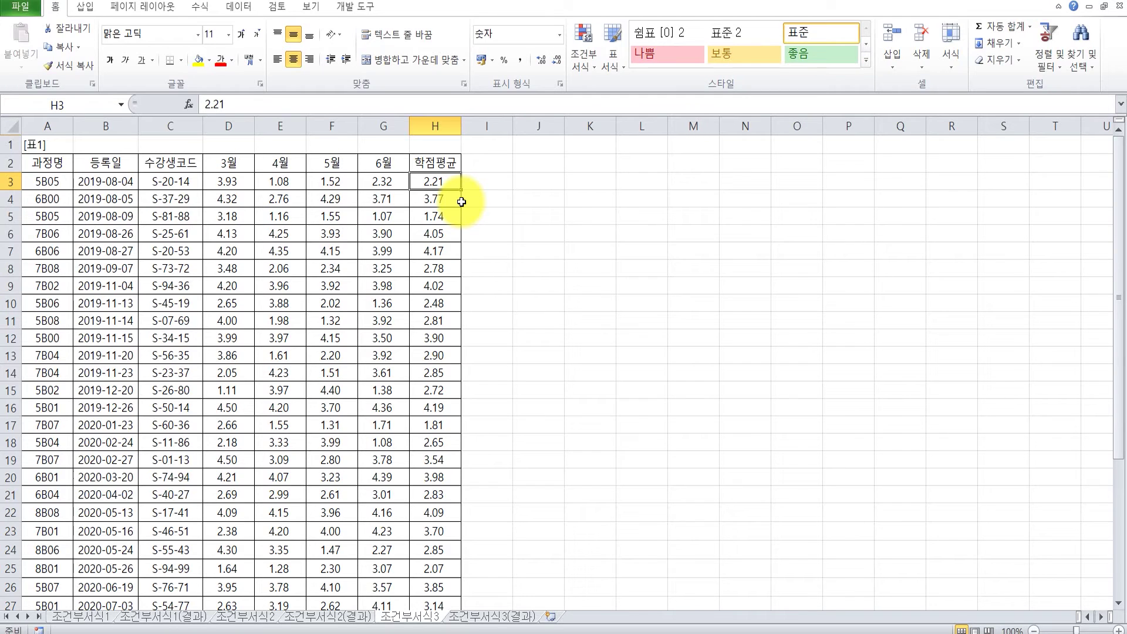
# Enter the helper formula =MID(C3,4,1) in J3 to extract the fourth character of the first 수강생코드
pyautogui.click(544, 184)
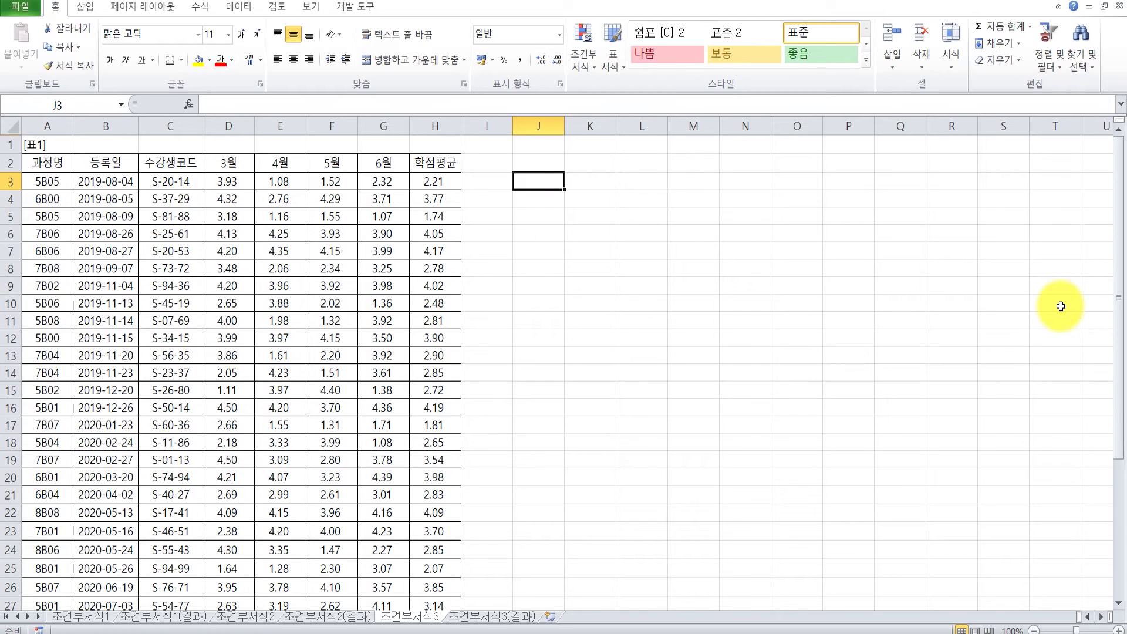
pyautogui.write('=mid')
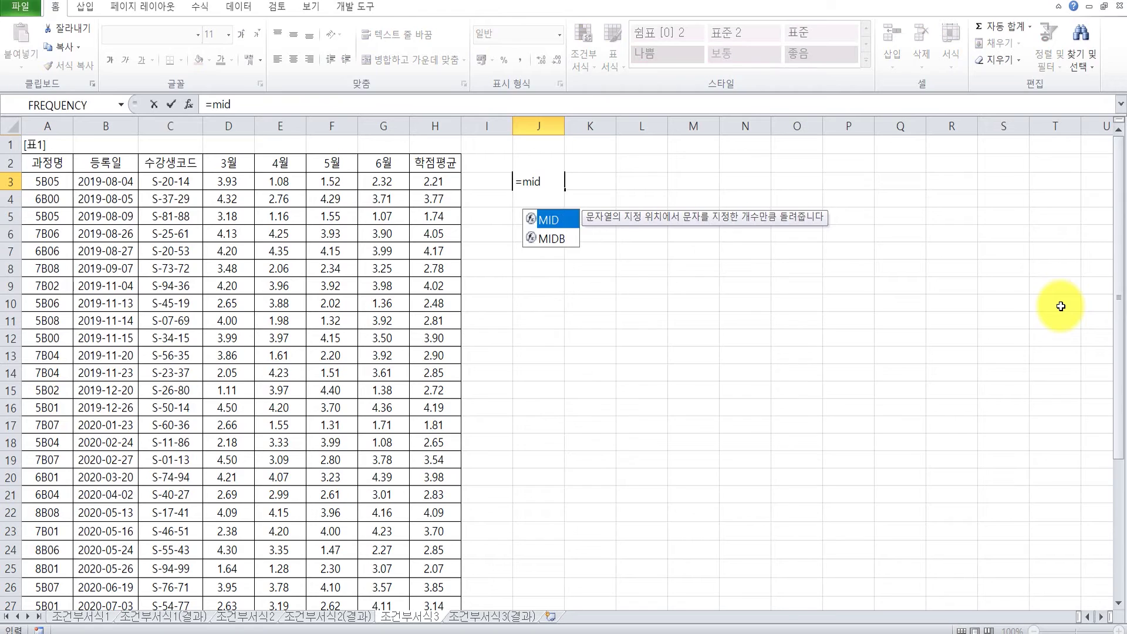
pyautogui.press('Tab')
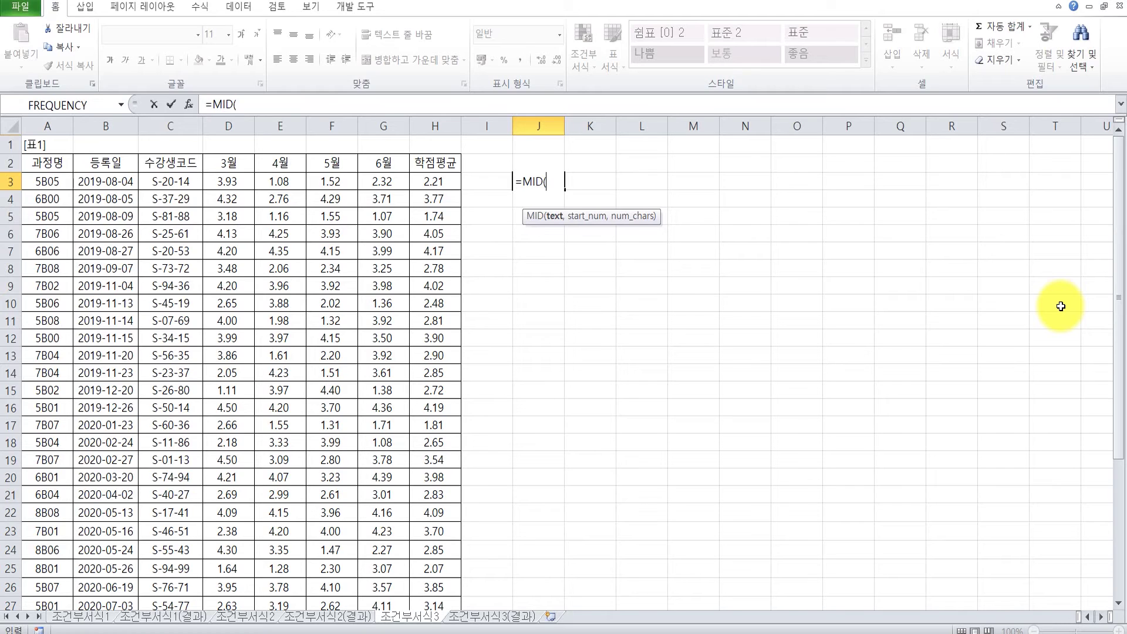
pyautogui.click(173, 179)
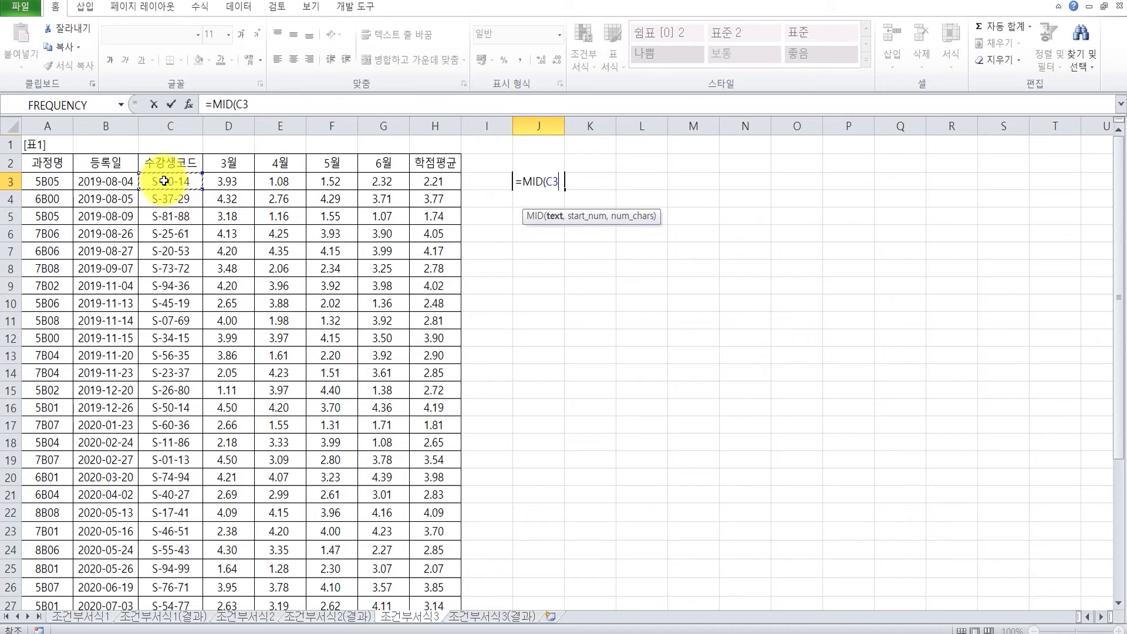
pyautogui.write(',')
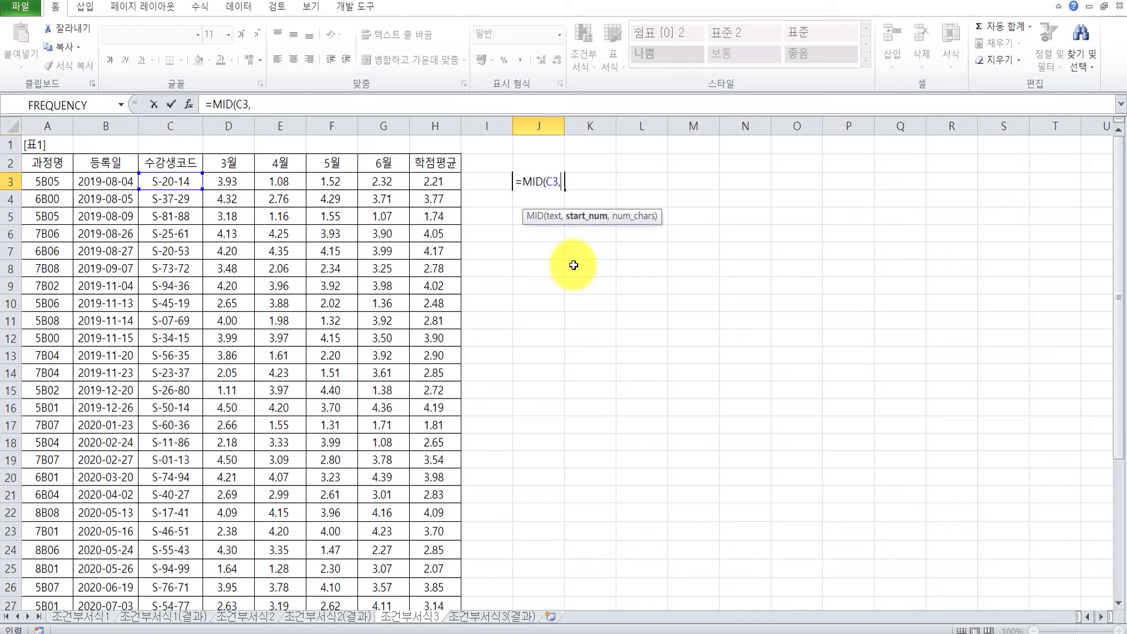
pyautogui.write('4,')
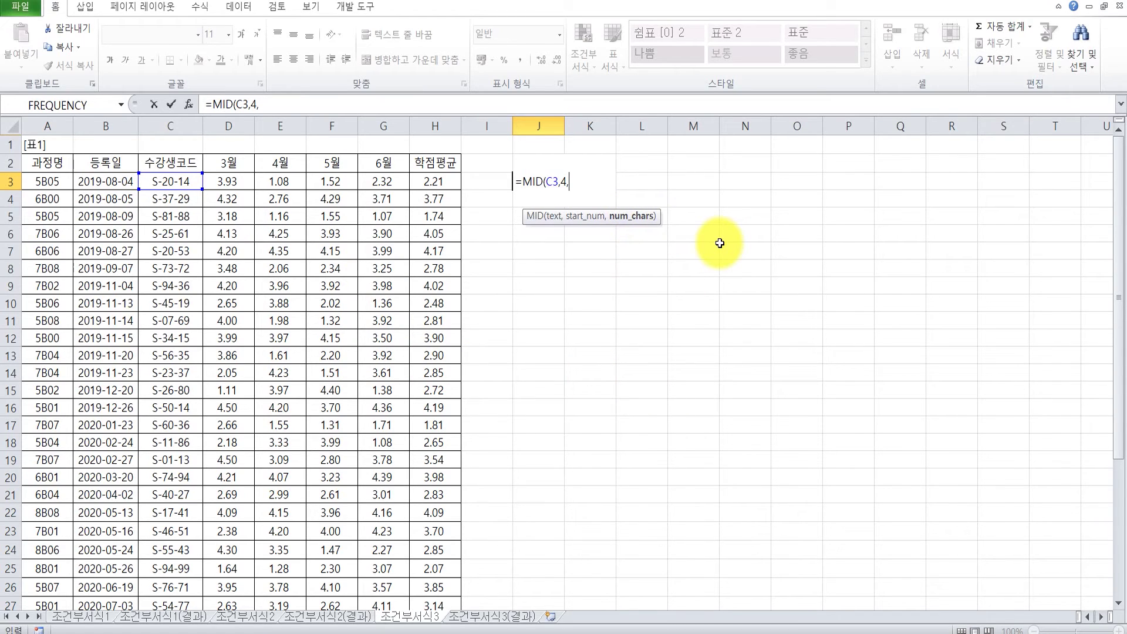
pyautogui.write('1')
pyautogui.press('Return')
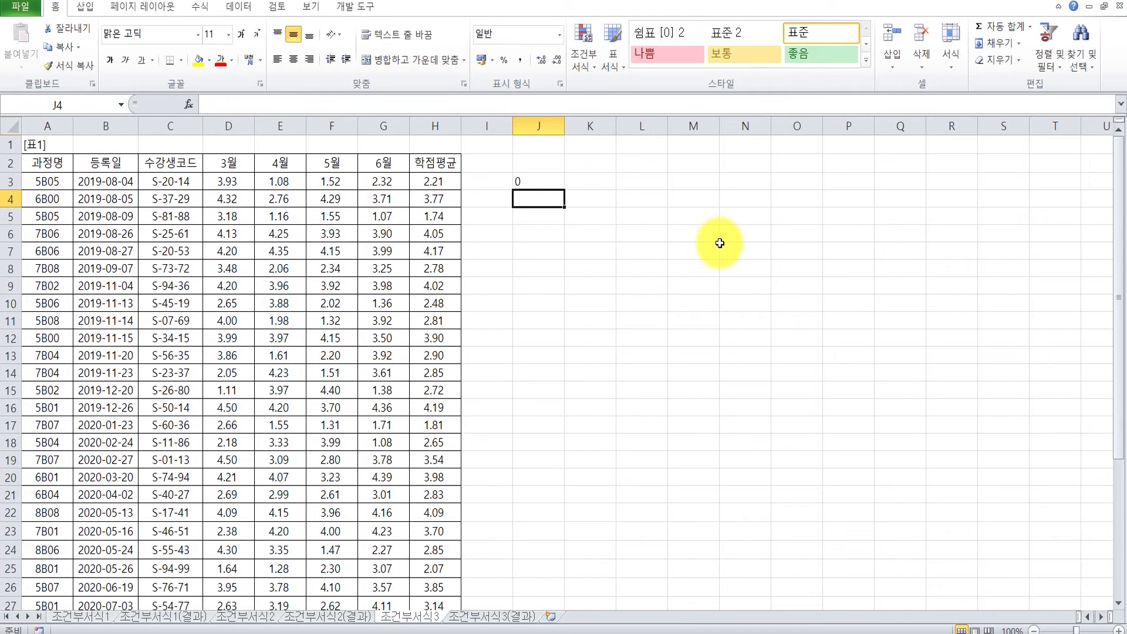
# Copy the MID helper formula from J3 down through J37 and check the extracted characters, including J4 and J5
pyautogui.click(525, 181)
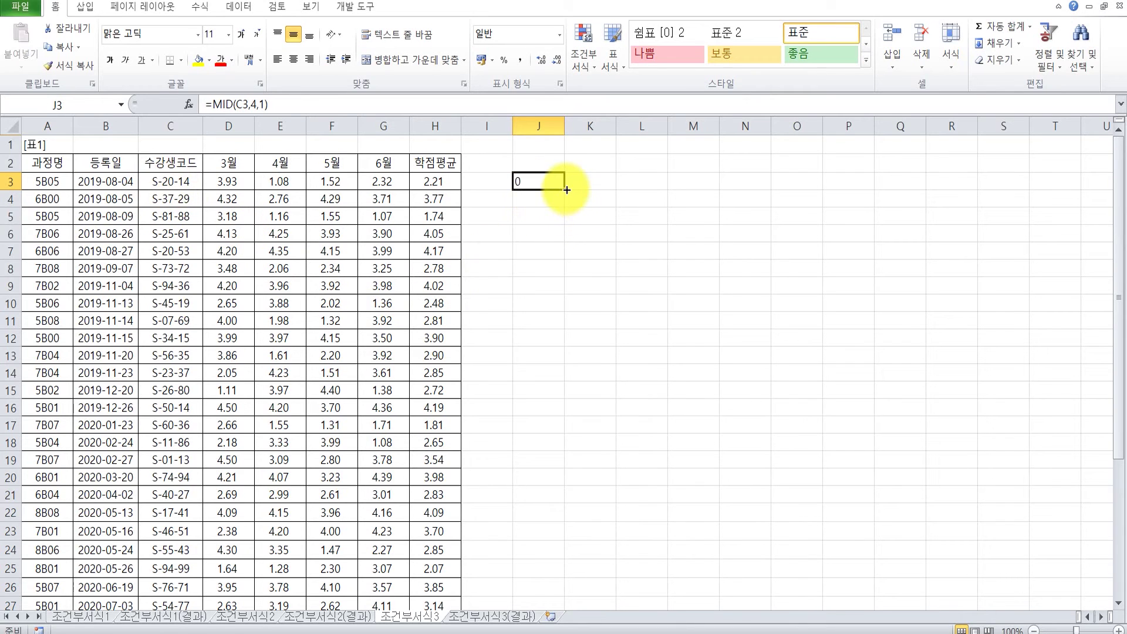
pyautogui.moveTo(567, 190); pyautogui.dragTo(536, 603)
pyautogui.scroll(-3, 607, 461)
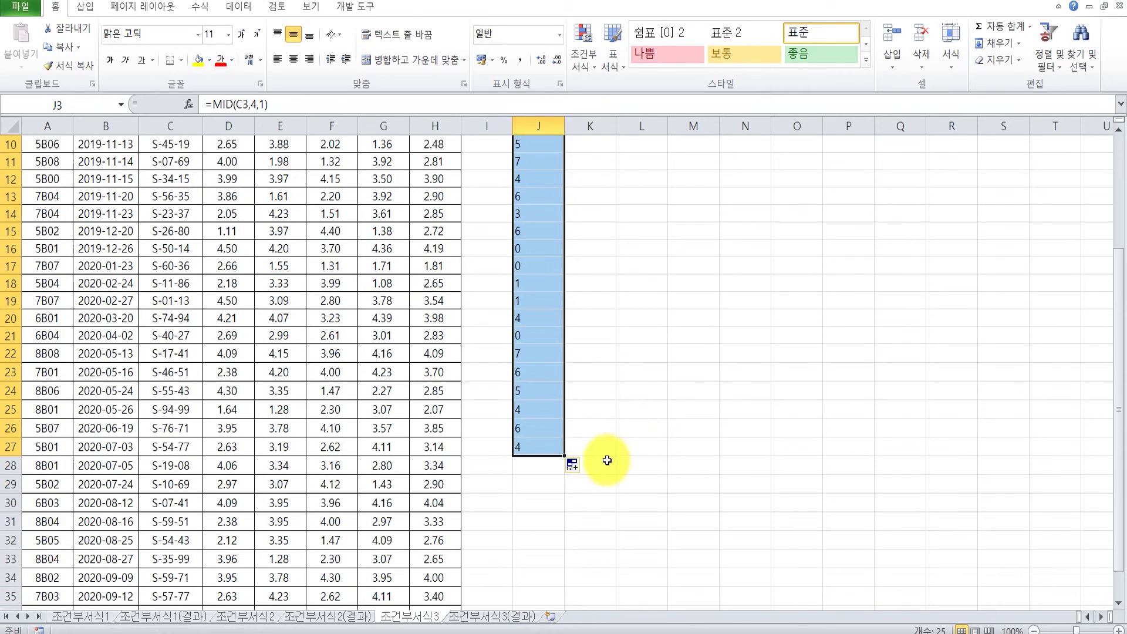
pyautogui.moveTo(566, 456); pyautogui.dragTo(549, 581)
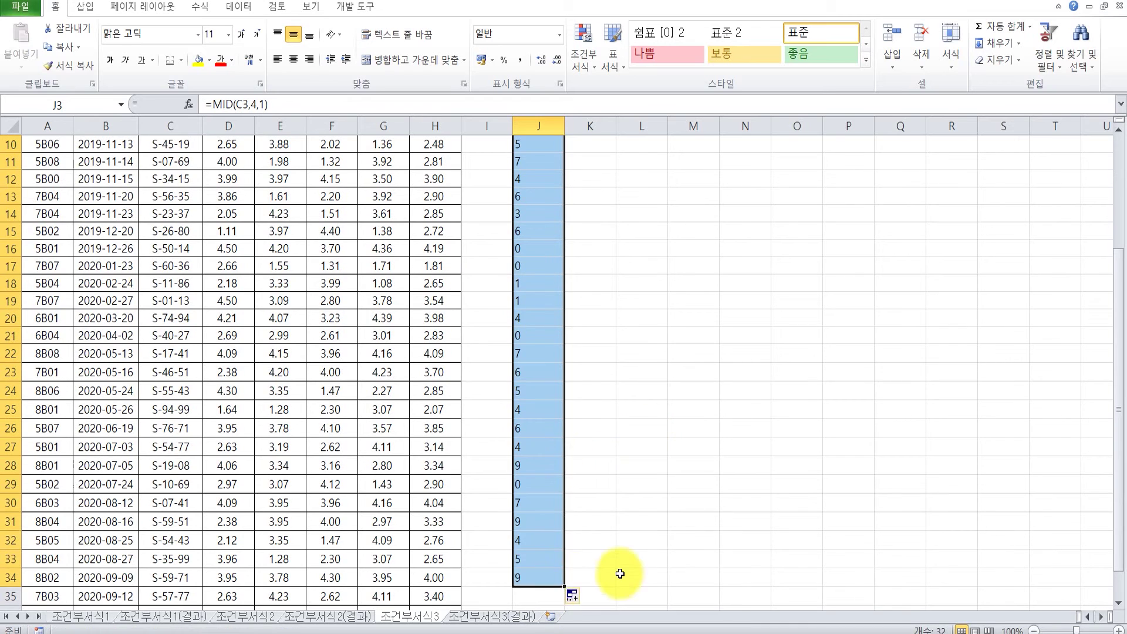
pyautogui.scroll(-3, 620, 574)
pyautogui.moveTo(566, 430); pyautogui.dragTo(583, 485)
pyautogui.scroll(6, 616, 481)
pyautogui.click(536, 199)
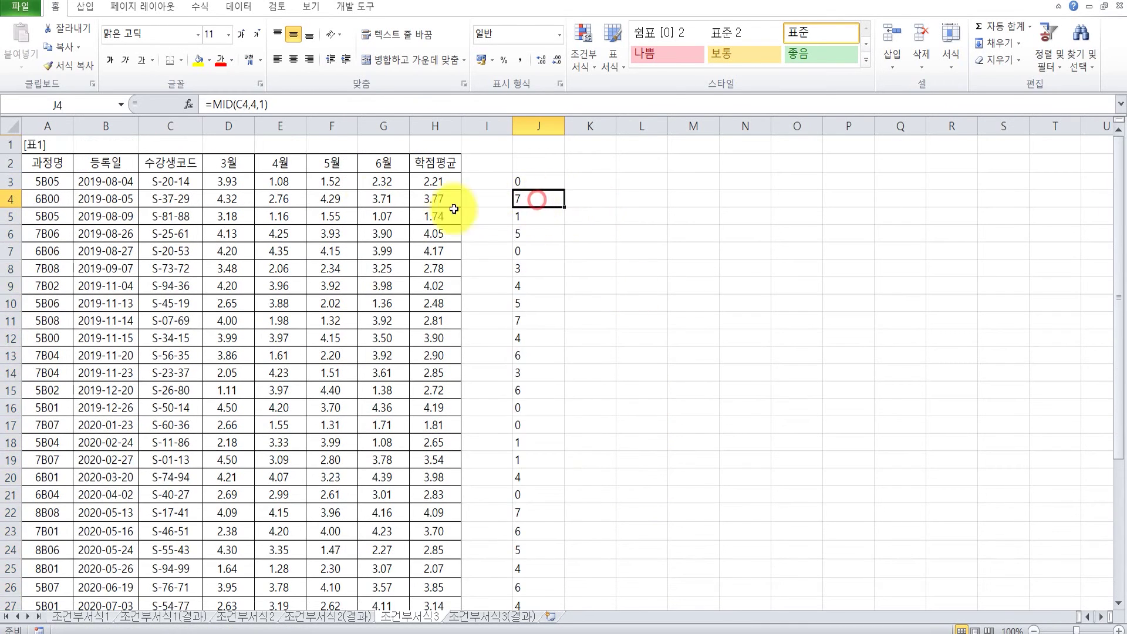
pyautogui.click(522, 218)
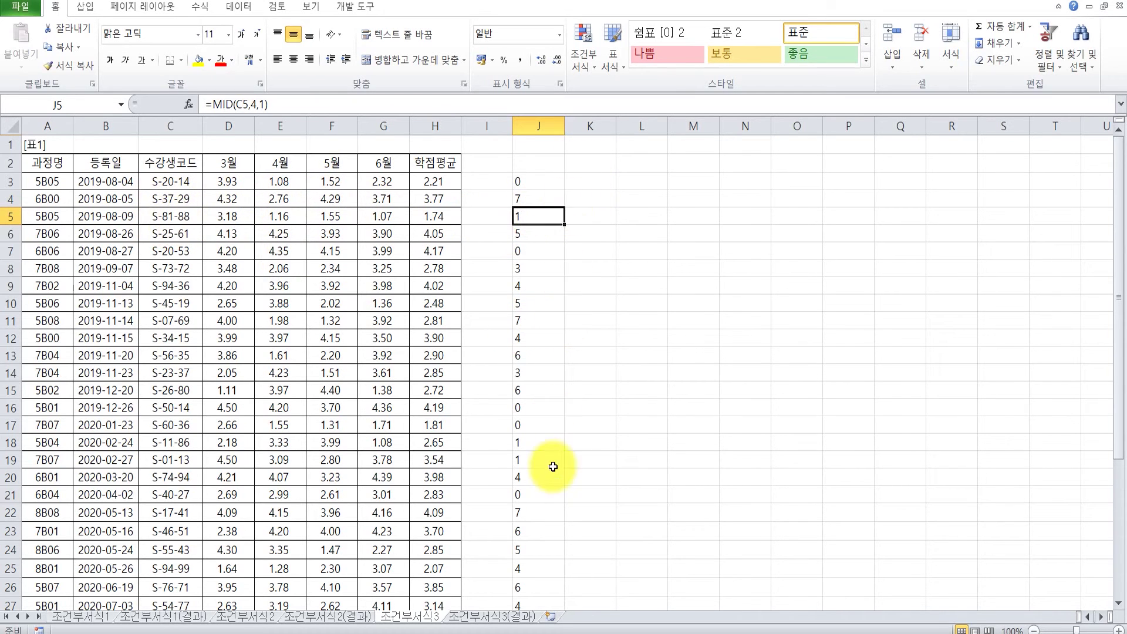
pyautogui.scroll(-4, 534, 531)
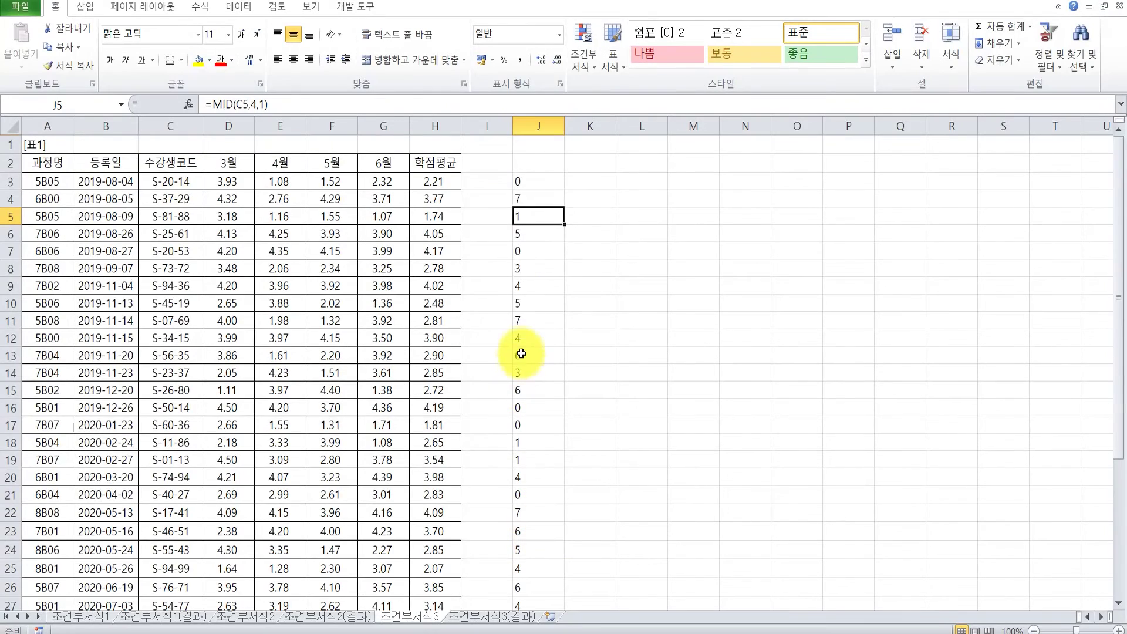
# Extend the helper formula in J3 to =MID(C3,4,1)="4" so it tests the extracted character
pyautogui.click(519, 178)
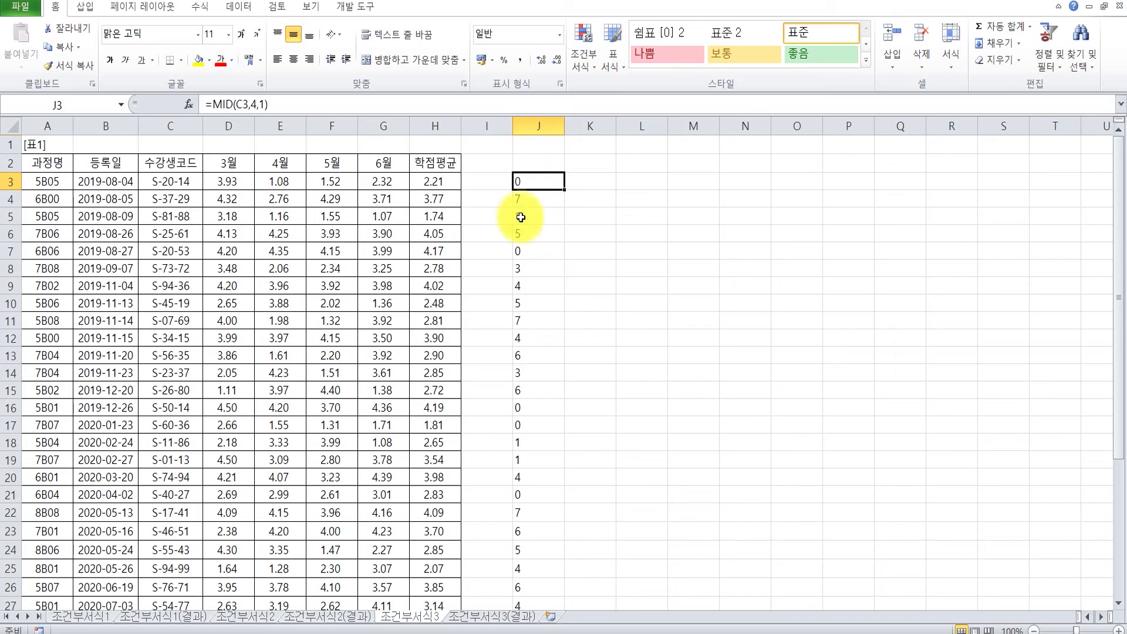
pyautogui.click(370, 106)
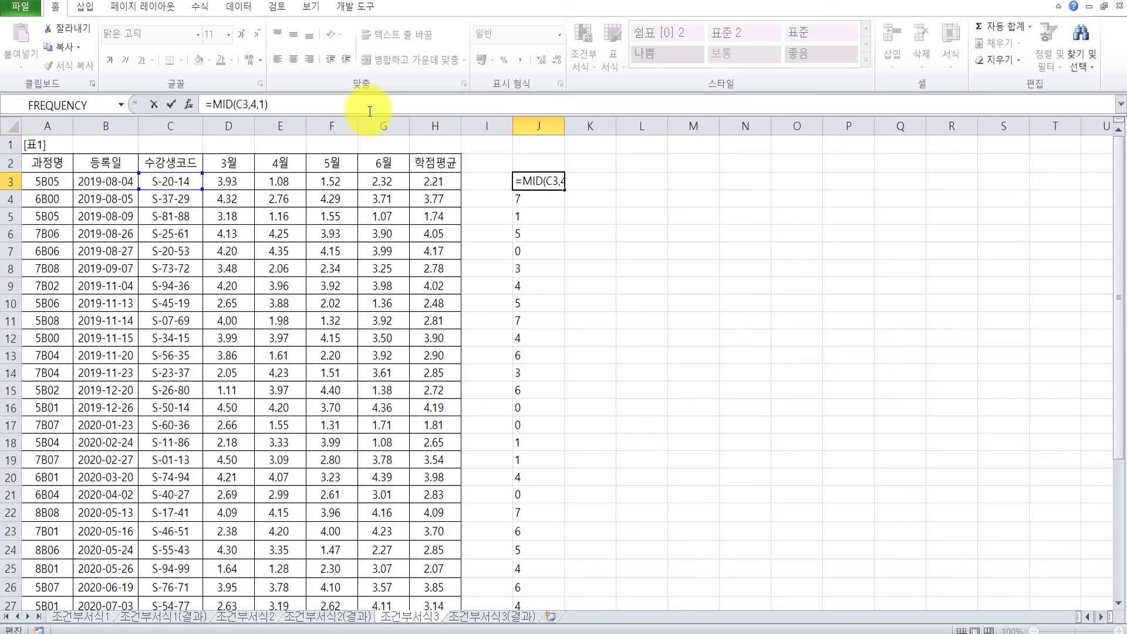
pyautogui.write('=')
pyautogui.write('"$"')
pyautogui.press('BackSpace')
pyautogui.press('BackSpace')
pyautogui.write('4"')
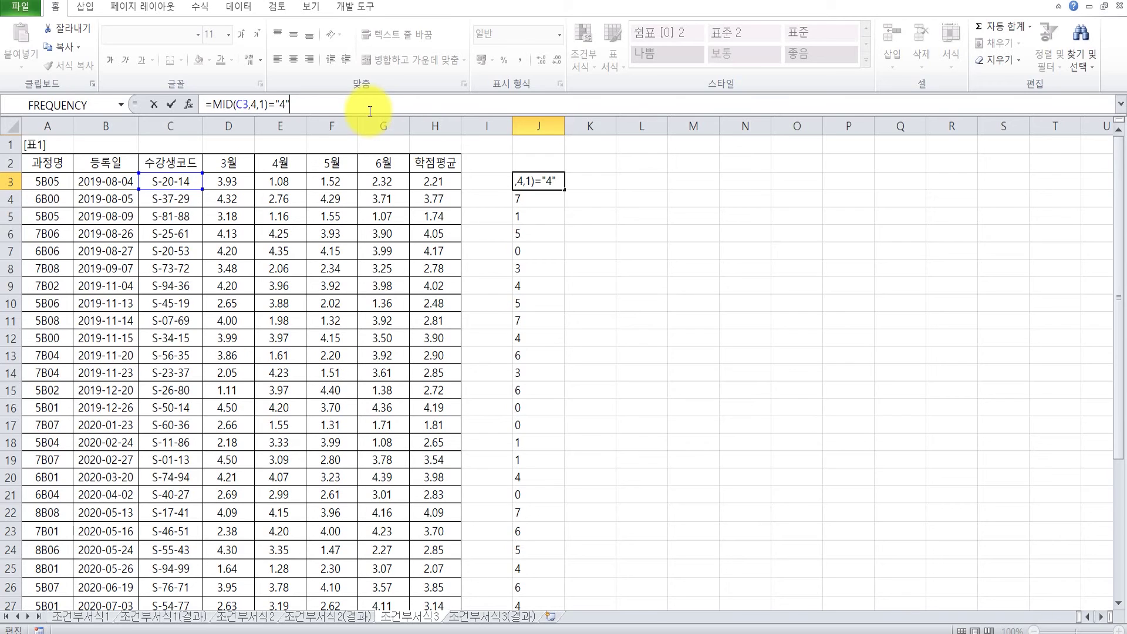
pyautogui.press('Return')
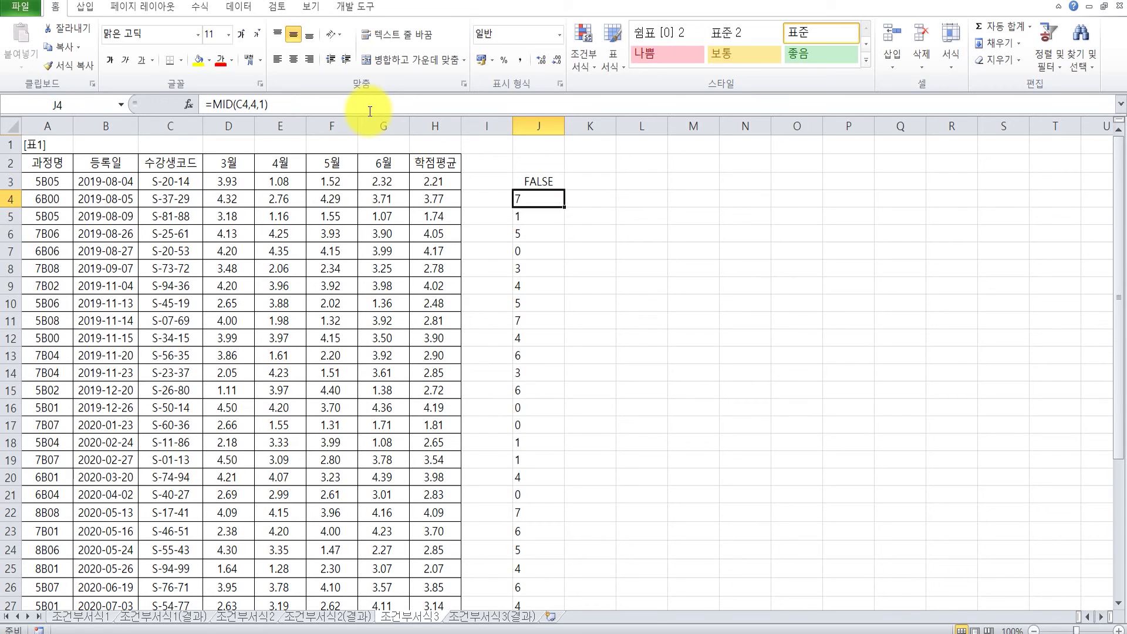
# Copy the ="4" comparison formula from J3 down through J37, replacing the earlier helper formulas
pyautogui.press('Up')
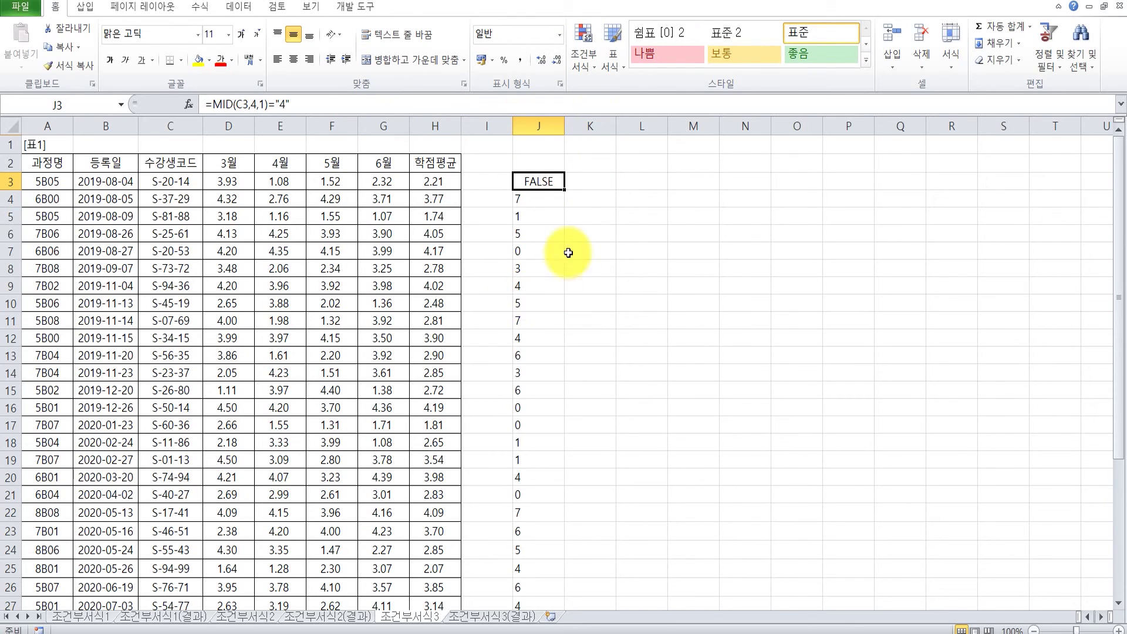
pyautogui.moveTo(565, 190); pyautogui.dragTo(557, 292)
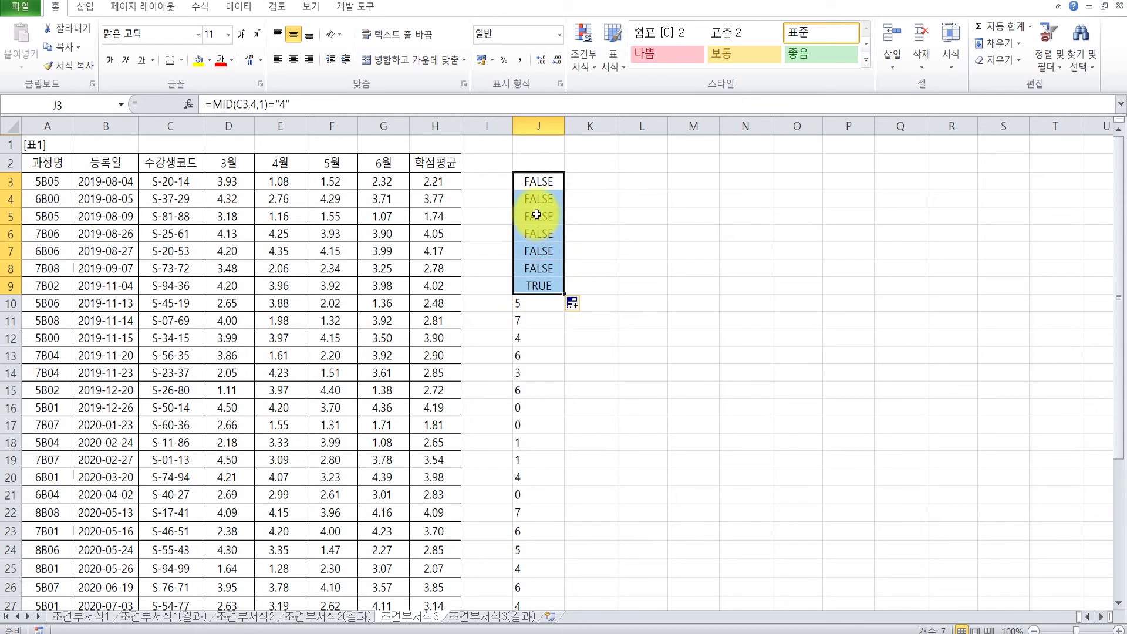
pyautogui.moveTo(566, 294); pyautogui.dragTo(581, 483)
pyautogui.scroll(-2, 593, 483)
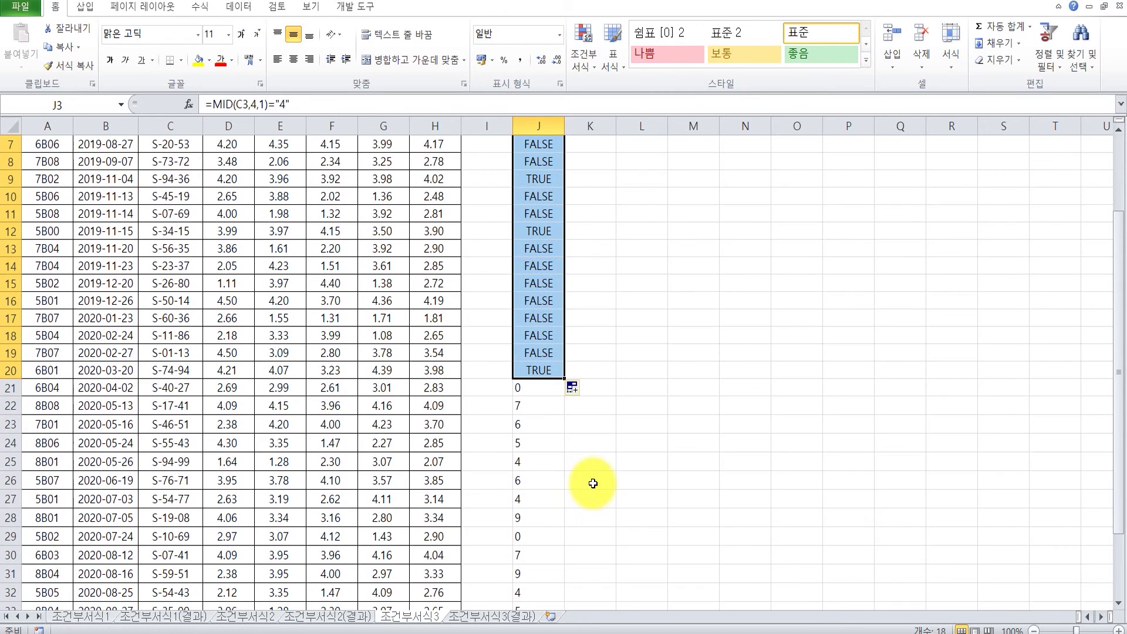
pyautogui.moveTo(565, 379); pyautogui.dragTo(569, 517)
pyautogui.scroll(-3, 614, 522)
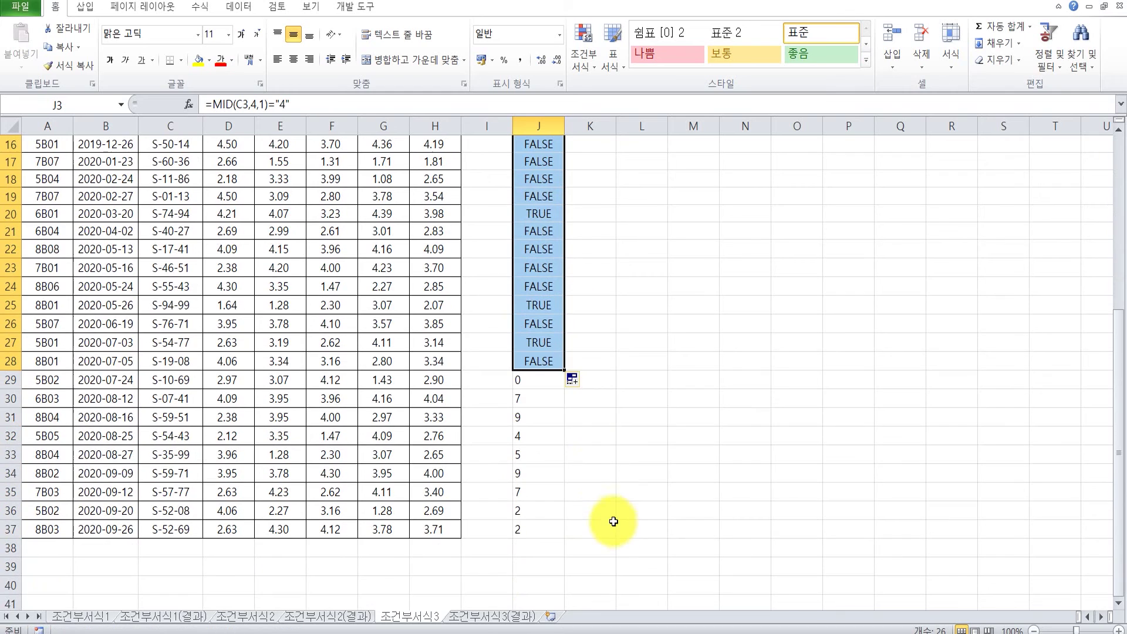
pyautogui.moveTo(565, 369); pyautogui.dragTo(565, 530)
pyautogui.scroll(4, 598, 510)
pyautogui.scroll(1, 599, 510)
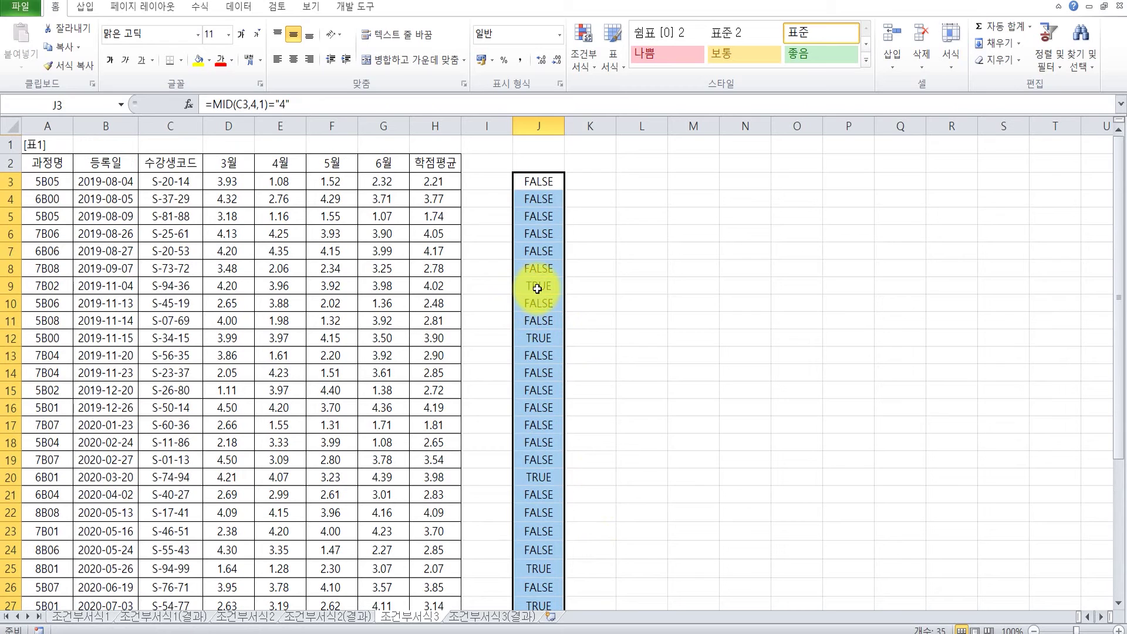
# Review the comparison results against the student codes and clear the helper formulas from J3:J37
pyautogui.scroll(-1, 539, 379)
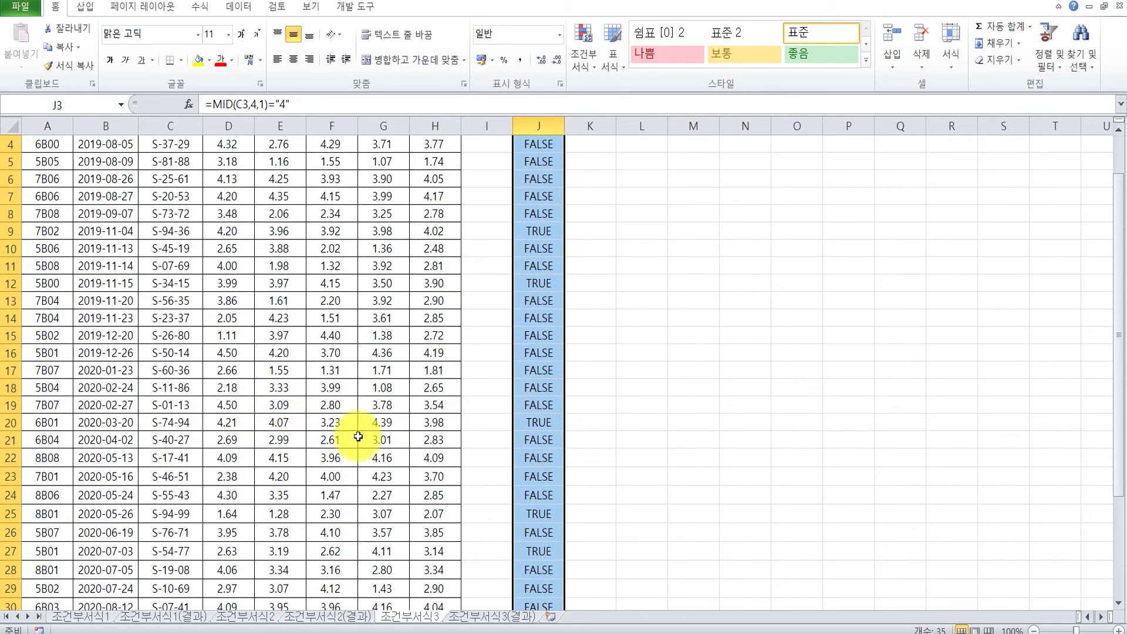
pyautogui.scroll(-3, 524, 461)
pyautogui.scroll(4, 526, 467)
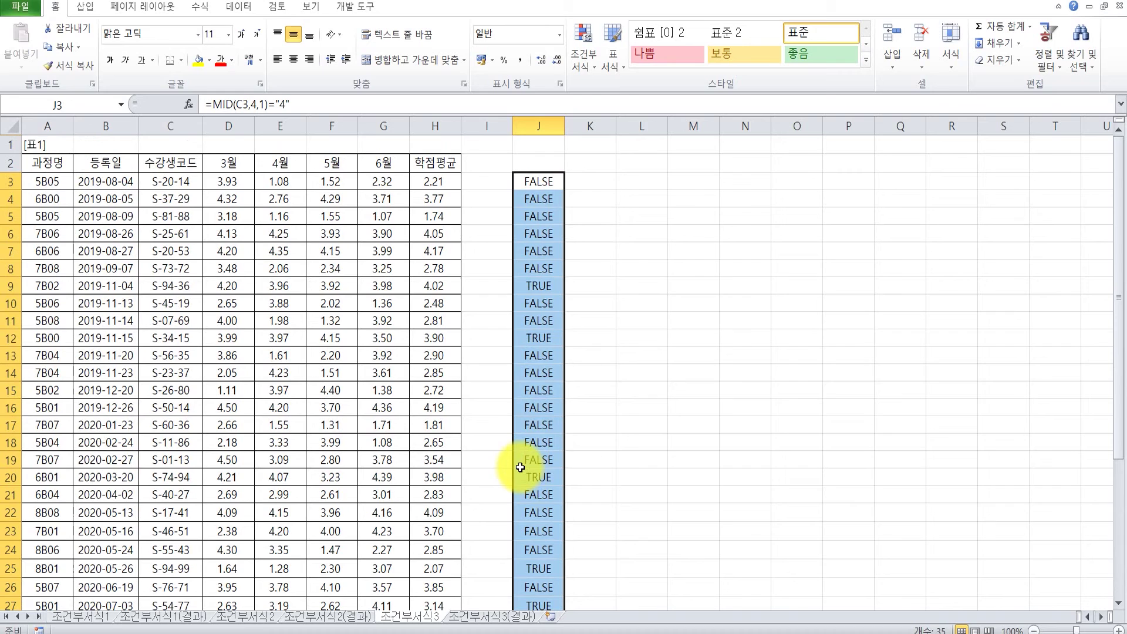
pyautogui.press('Delete')
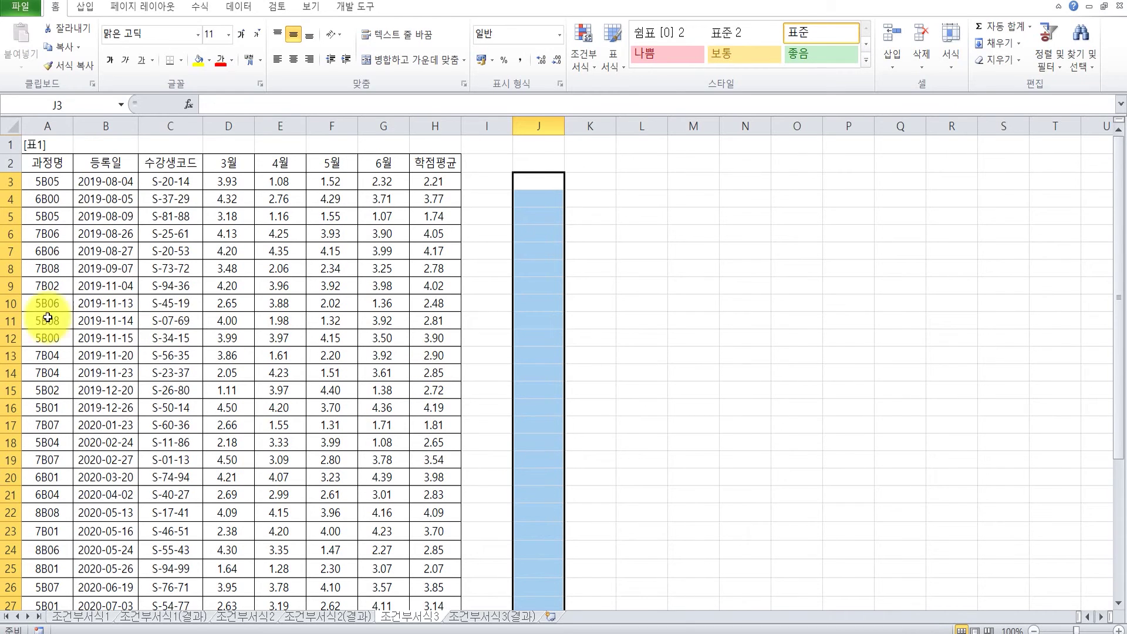
# Select the records A3:H37 and create a new conditional formatting rule of the type 수식을 사용하여 서식을 지정할 셀 결정
pyautogui.click(41, 179)
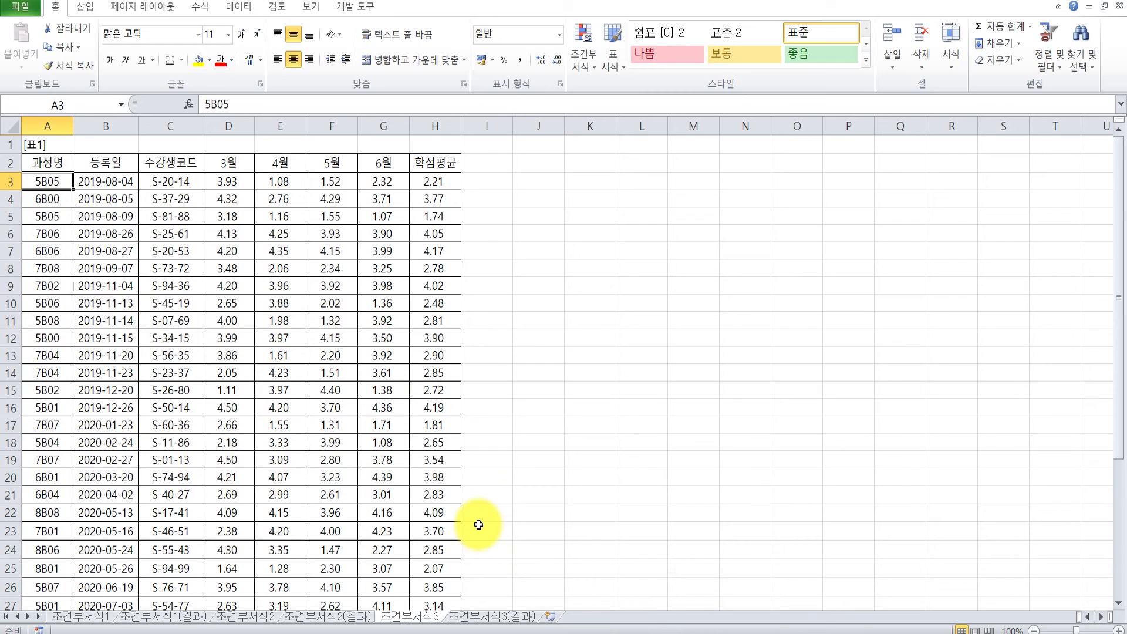
pyautogui.scroll(-2, 479, 528)
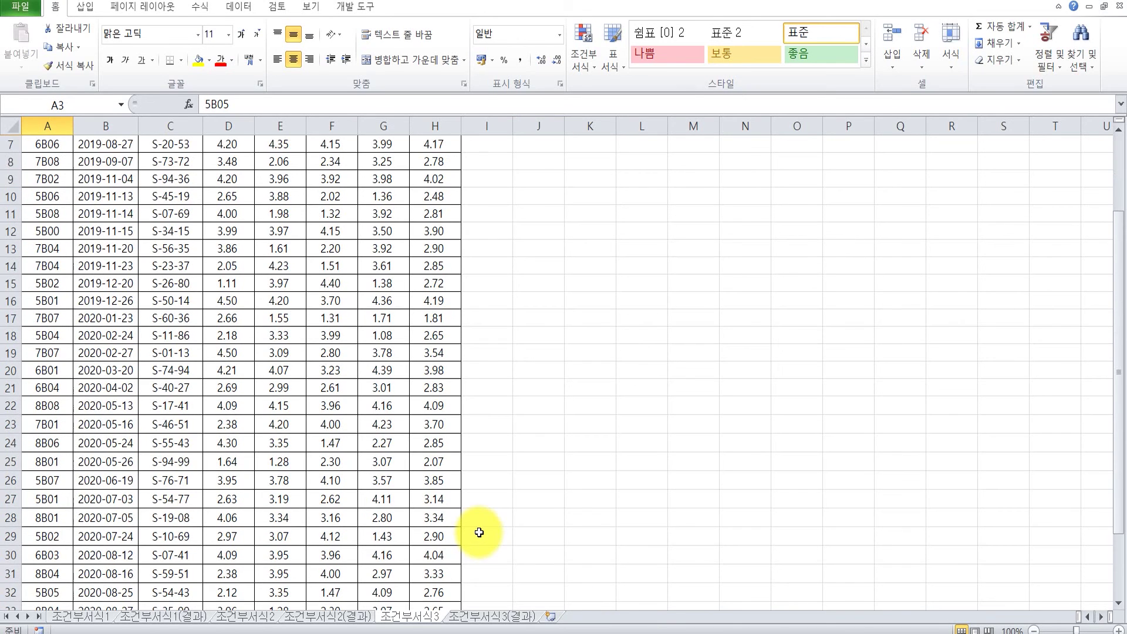
pyautogui.scroll(-2, 465, 586)
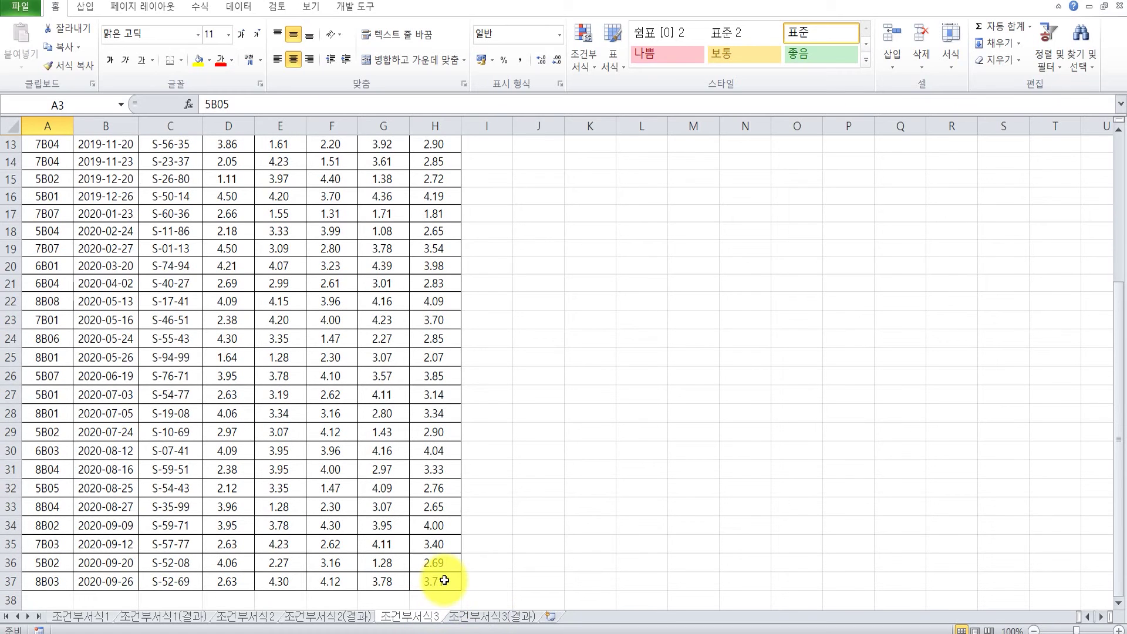
pyautogui.keyDown('shift'); pyautogui.click(444, 580); pyautogui.keyUp('shift')
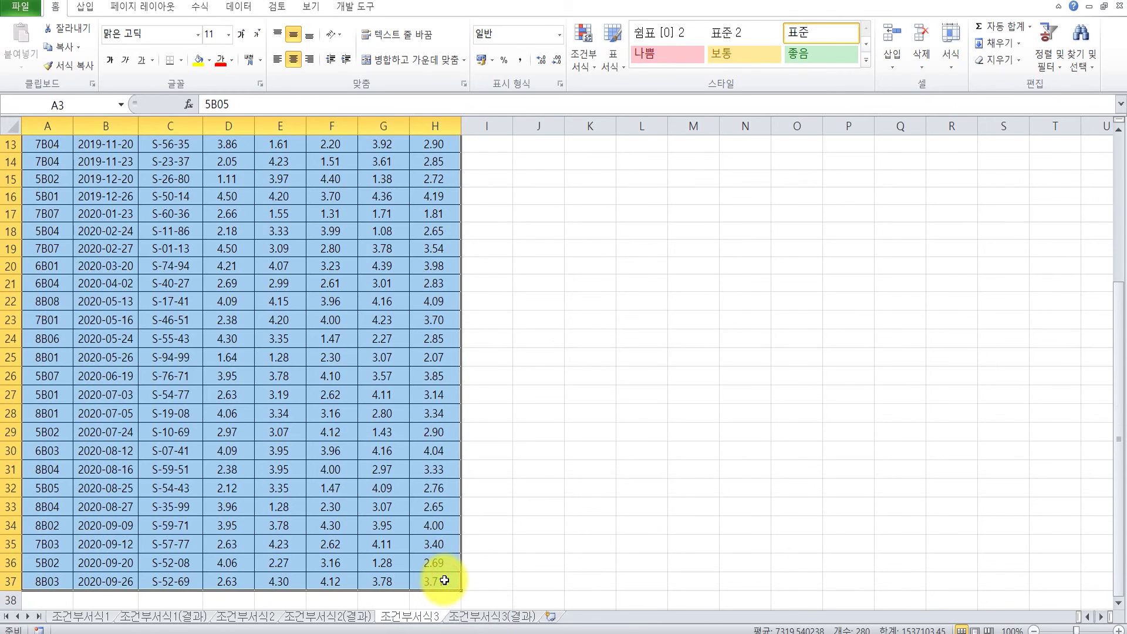
pyautogui.click(576, 55)
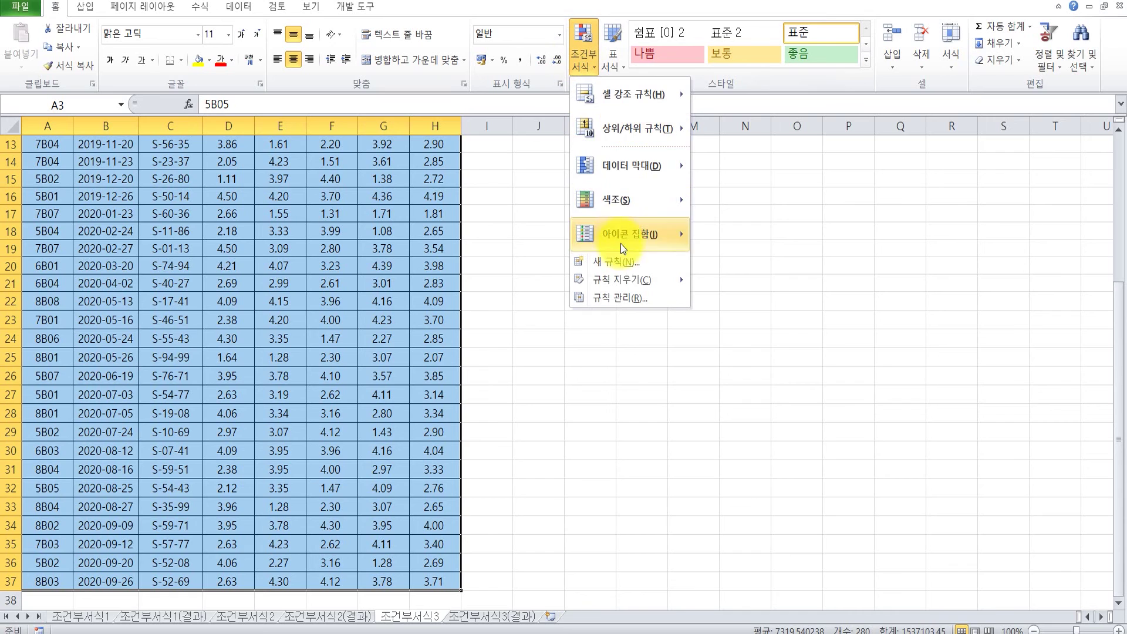
pyautogui.click(621, 258)
pyautogui.click(590, 183)
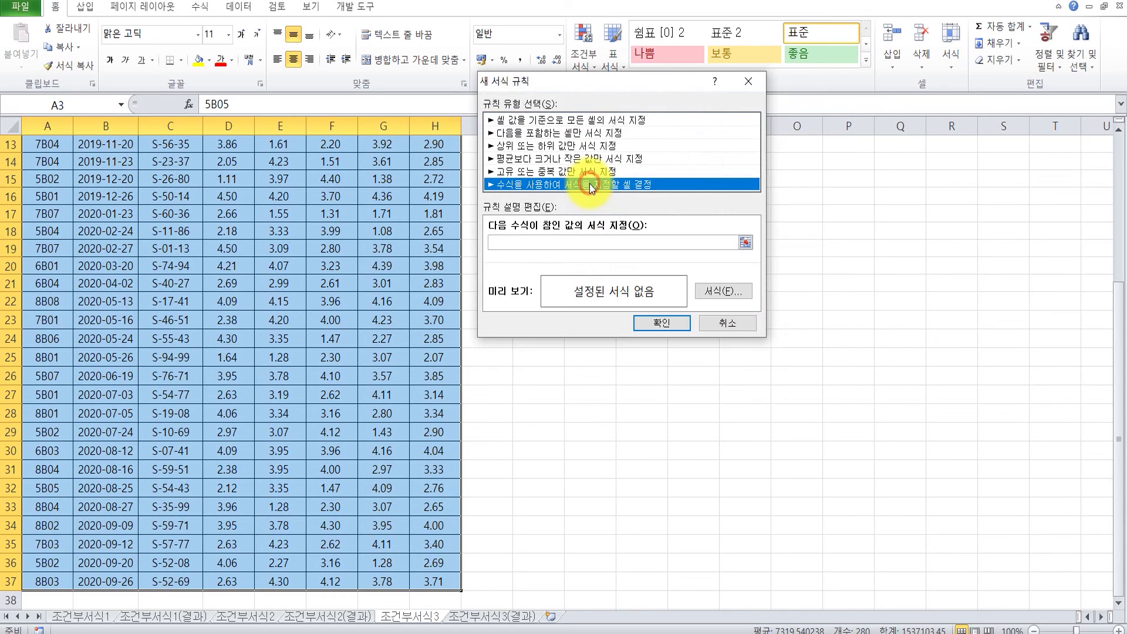
# Start the rule formula with =and(mid($C3, locking only the column of the first student code's reference
pyautogui.click(588, 243)
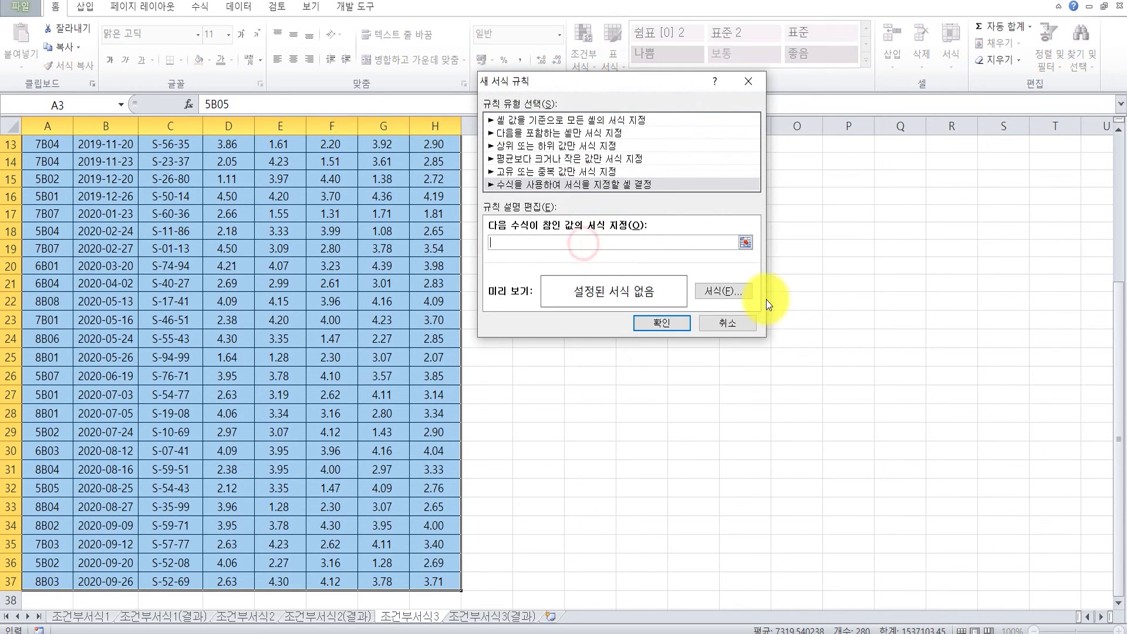
pyautogui.write('ㅋ')
pyautogui.press('BackSpace')
pyautogui.write('=and(mid')
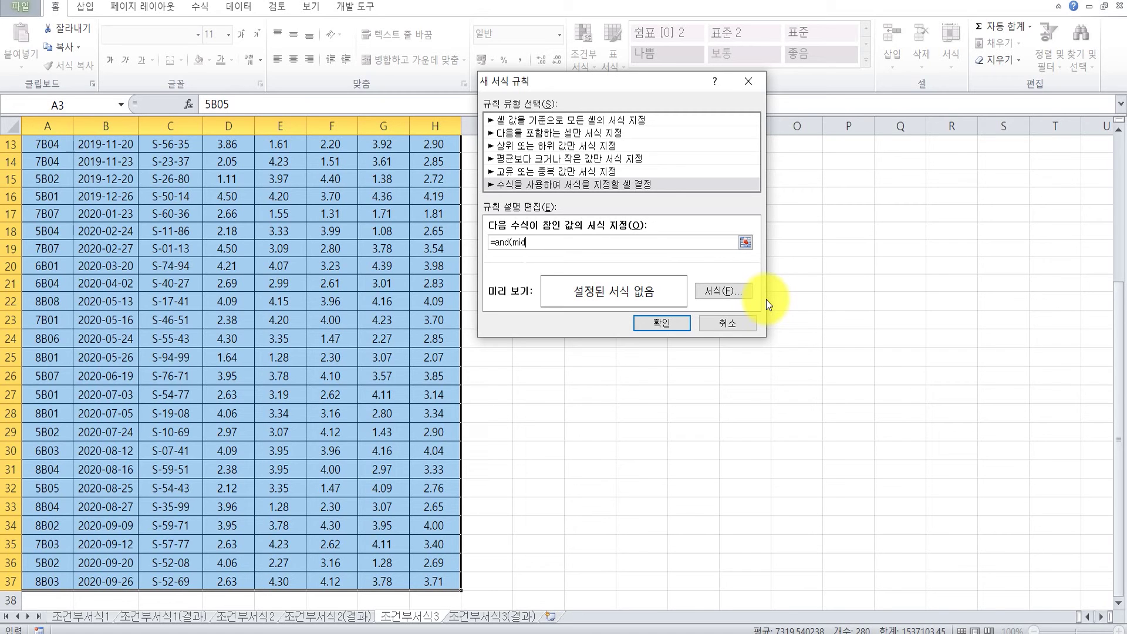
pyautogui.write('(')
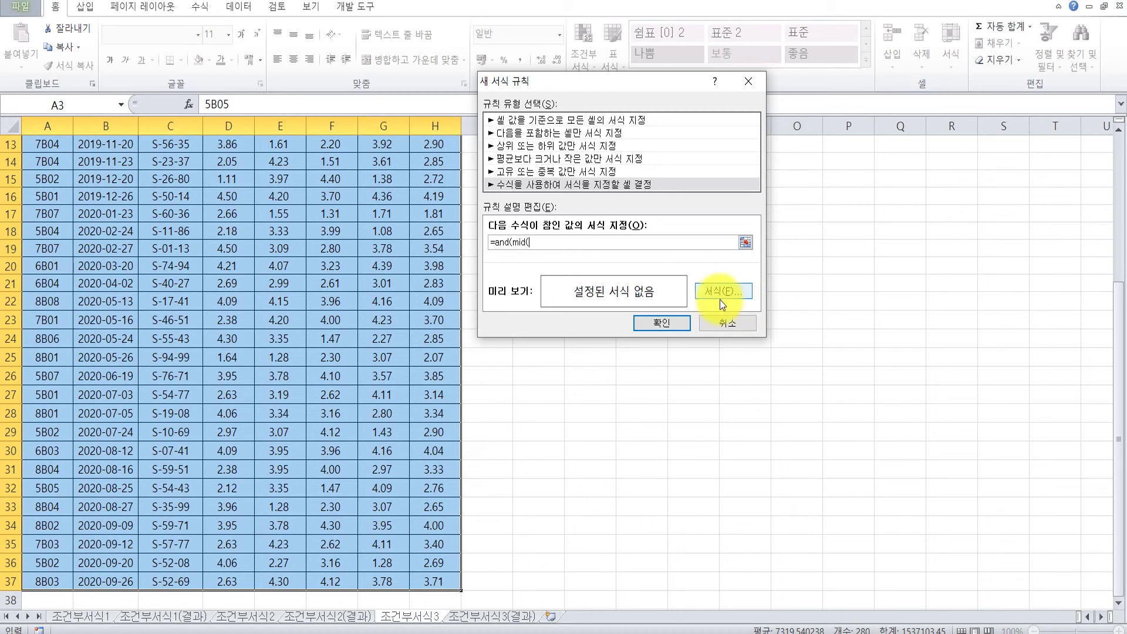
pyautogui.scroll(4, 581, 458)
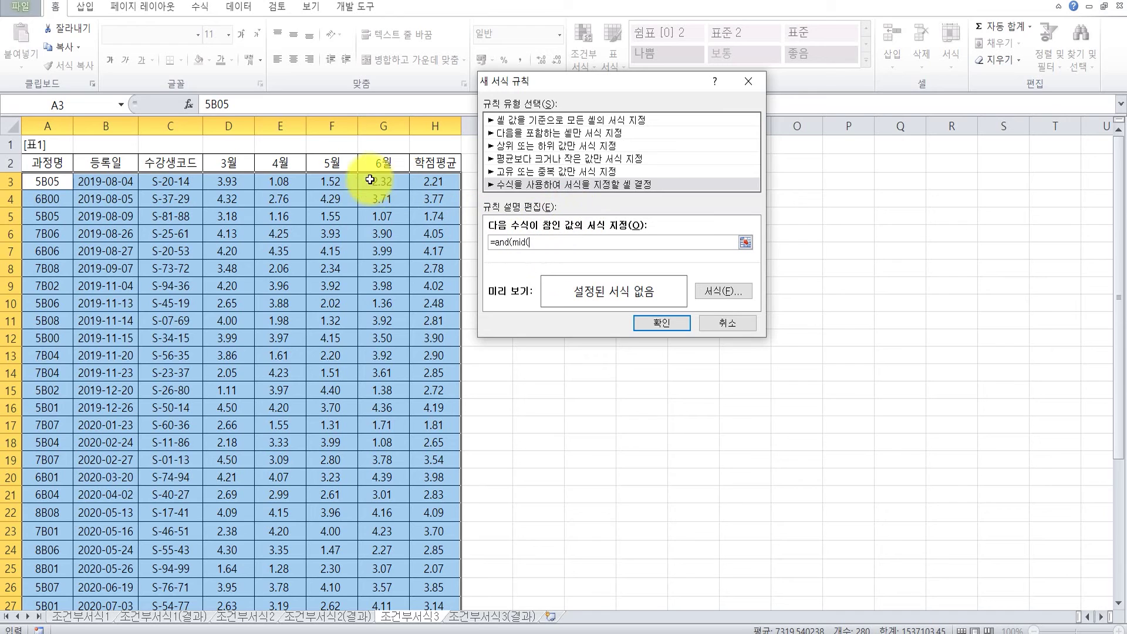
pyautogui.click(169, 183)
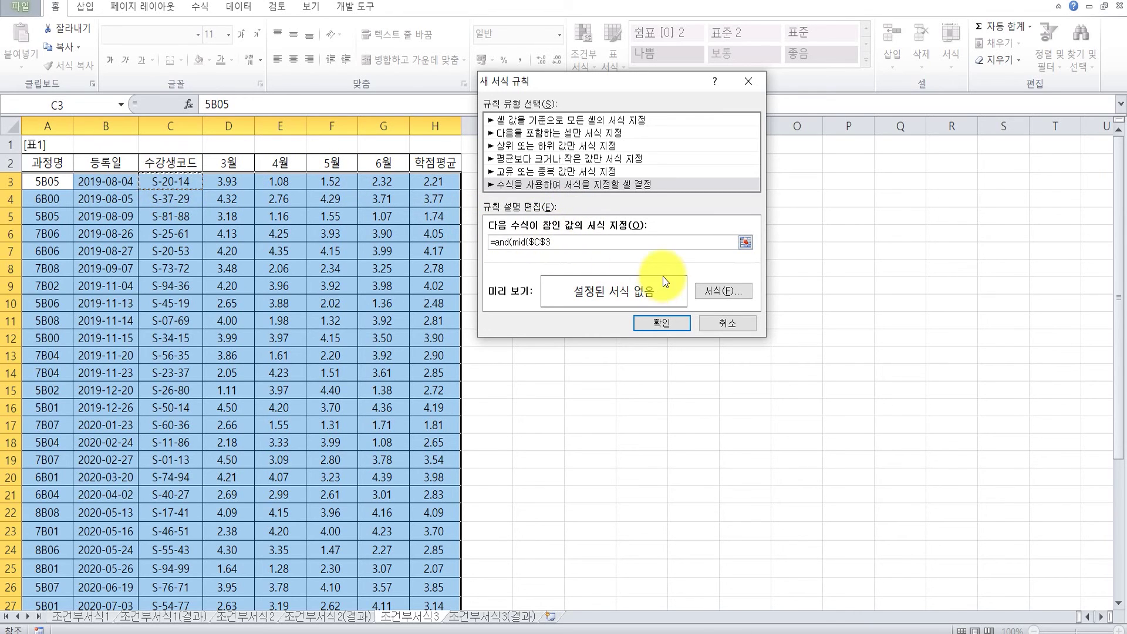
pyautogui.press('F4')
pyautogui.press('F4')
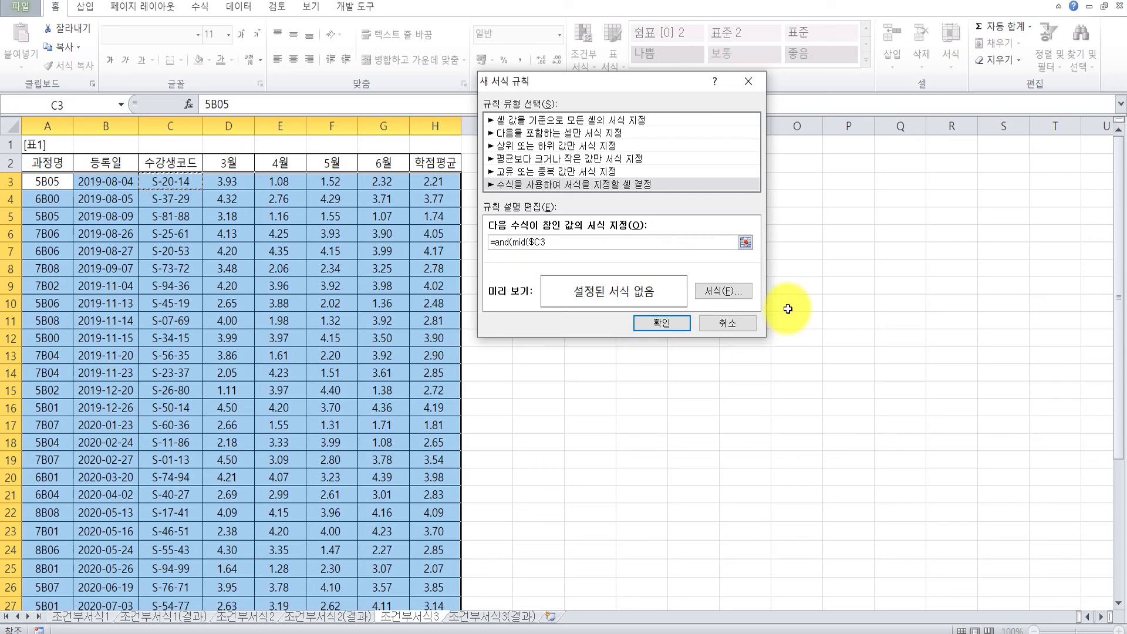
# Complete the first AND condition as mid($C3,4,1)="4" and add a comma for the next condition
pyautogui.write(',4')
pyautogui.write(',1)')
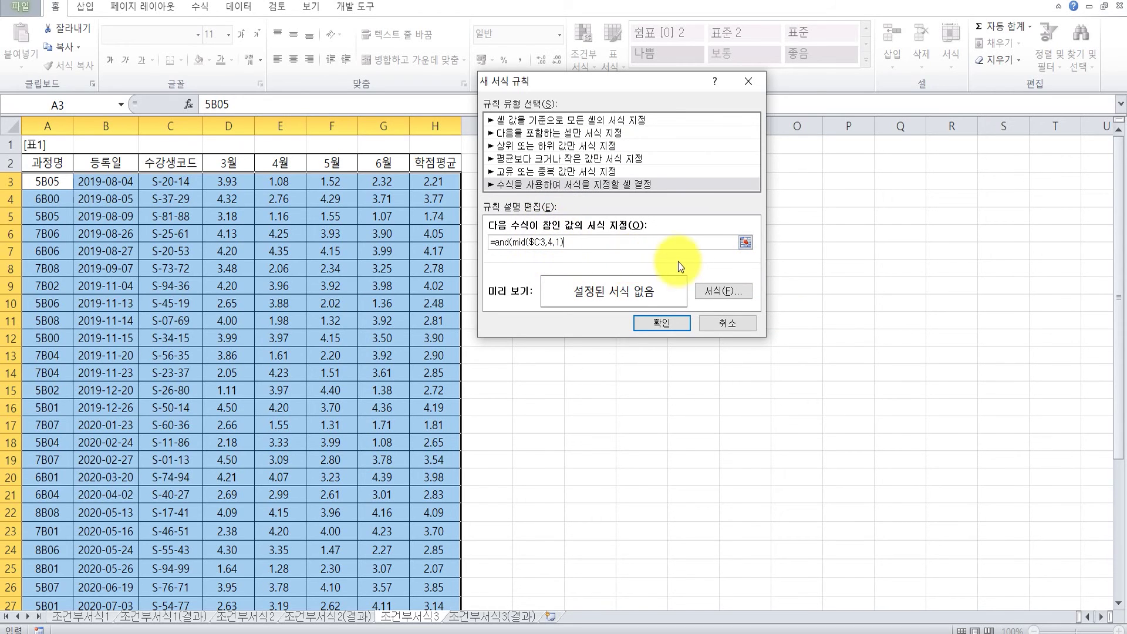
pyautogui.write('=')
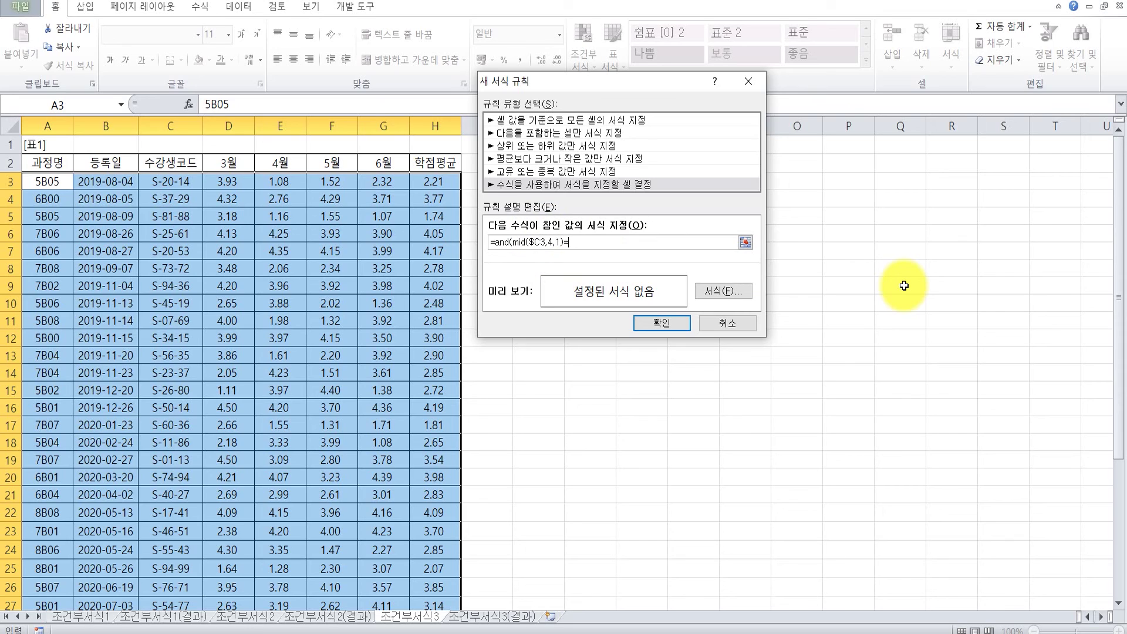
pyautogui.write('"4",')
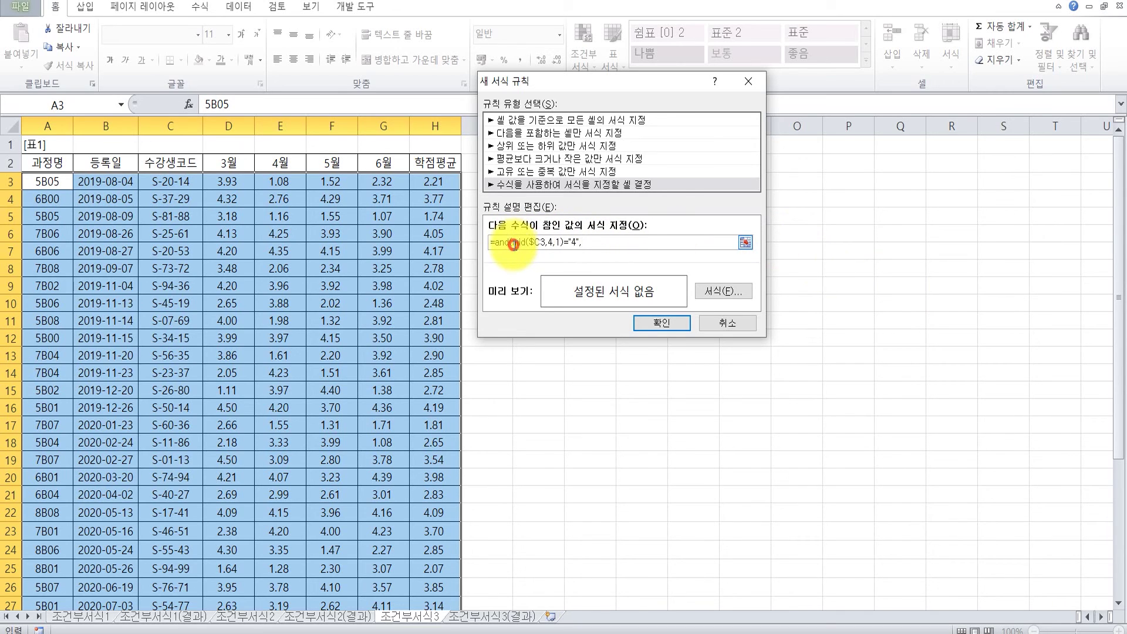
pyautogui.moveTo(513, 243); pyautogui.dragTo(578, 248)
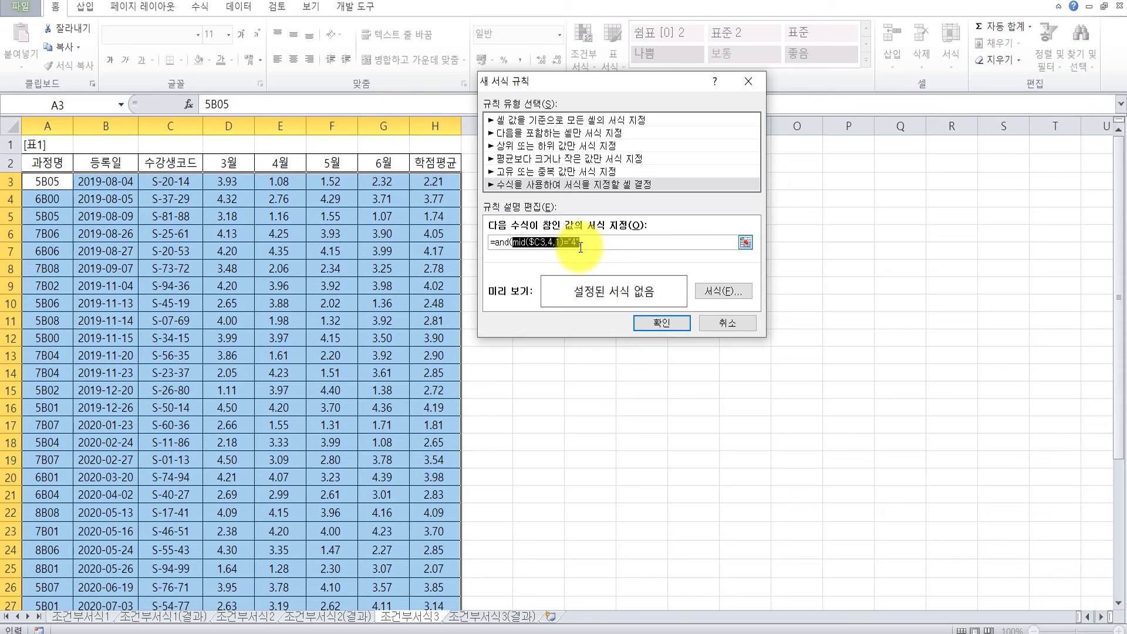
pyautogui.click(603, 248)
pyautogui.write(',')
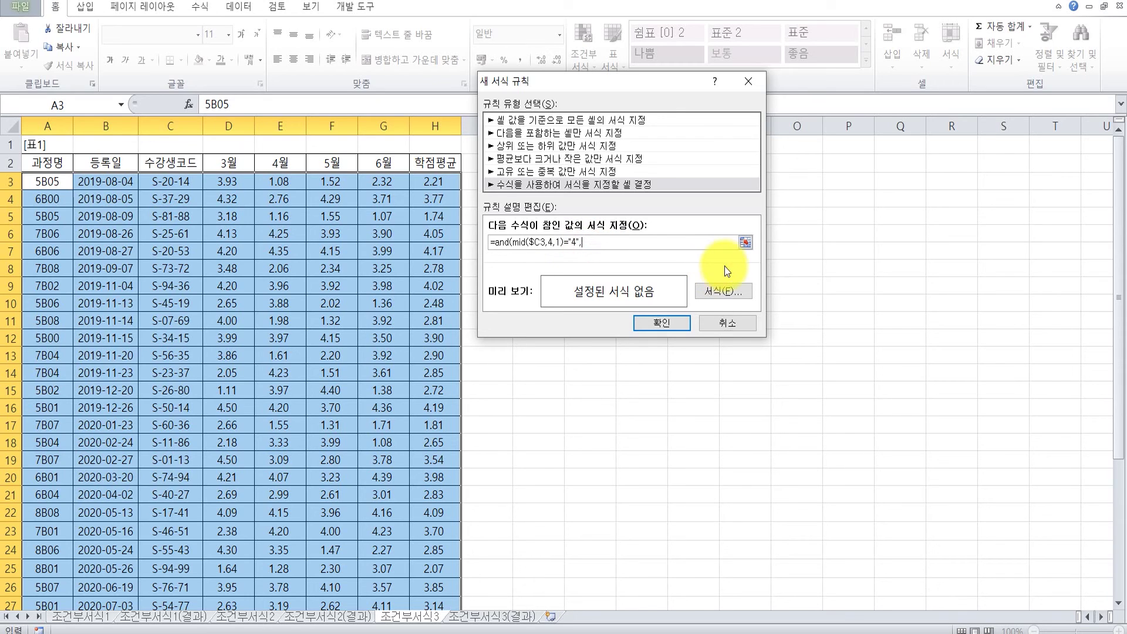
# Add the grade average condition $H3>=3.0 as the second AND argument and close the rule formula
pyautogui.click(445, 182)
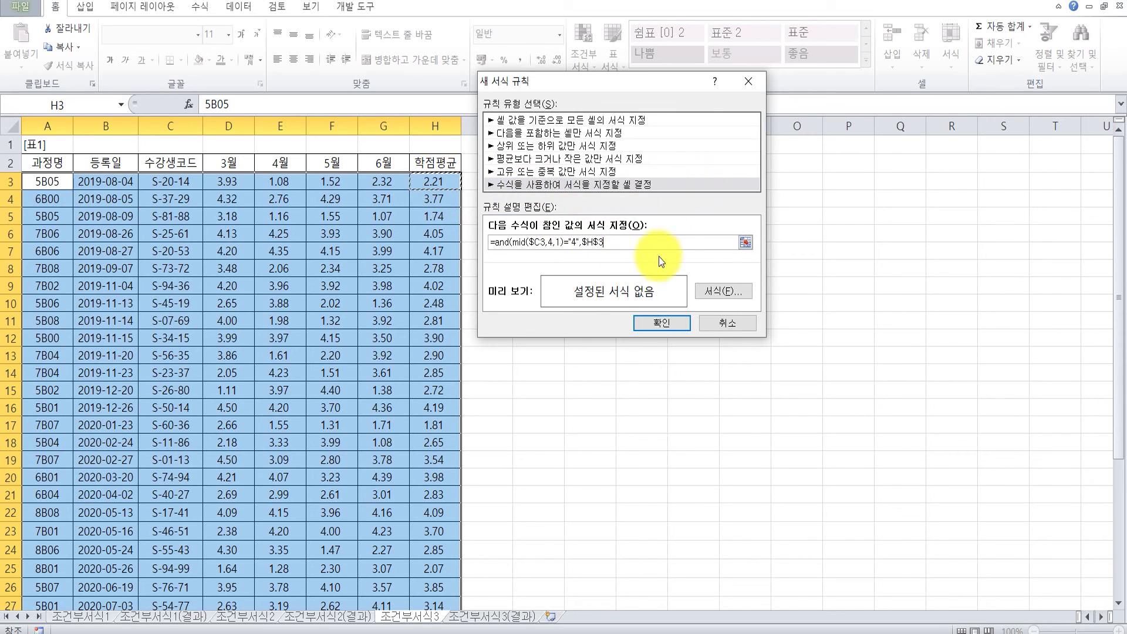
pyautogui.press('F4')
pyautogui.press('F4')
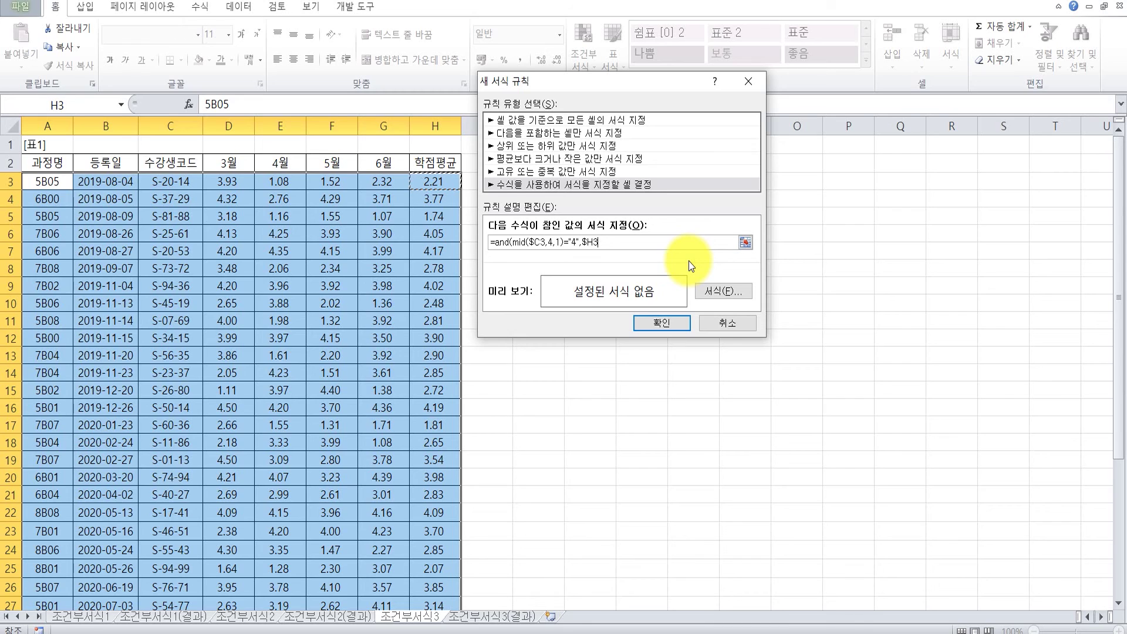
pyautogui.write('>=3,0)')
pyautogui.moveTo(511, 241); pyautogui.dragTo(620, 244)
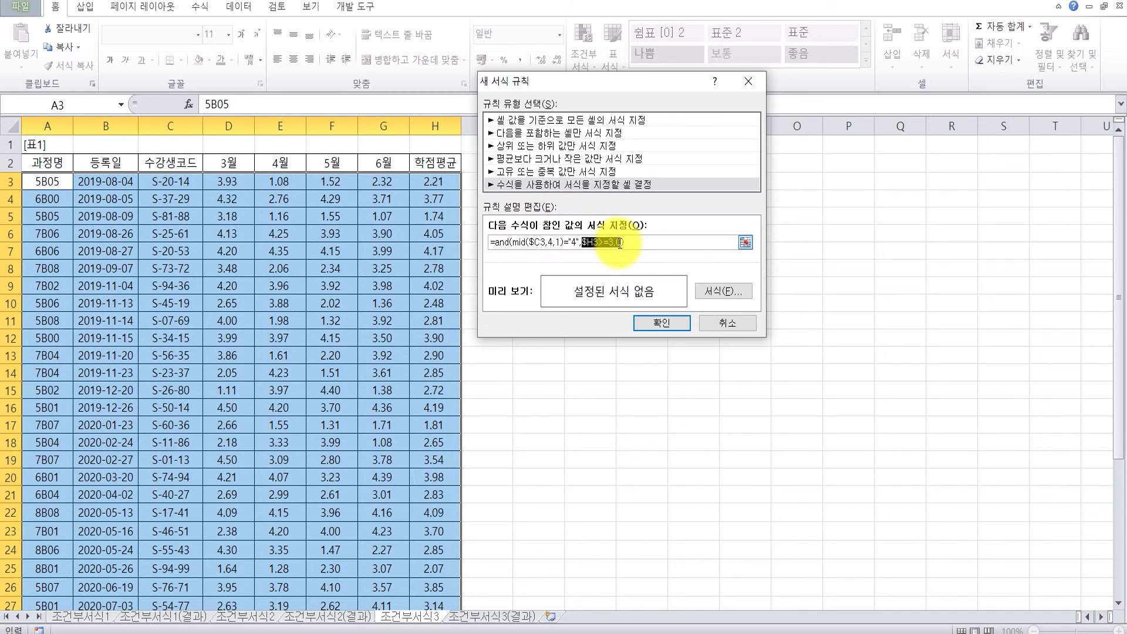
pyautogui.click(683, 245)
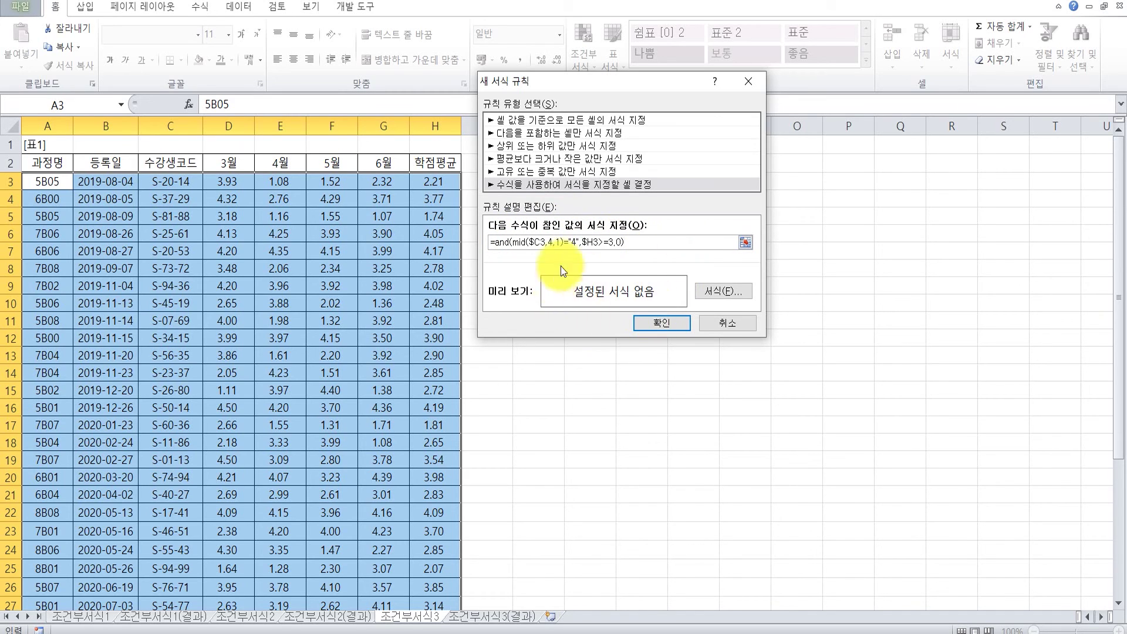
# Give the rule a 굵은 기울임꼴 font style with the standard blue font color and apply the rule
pyautogui.click(718, 294)
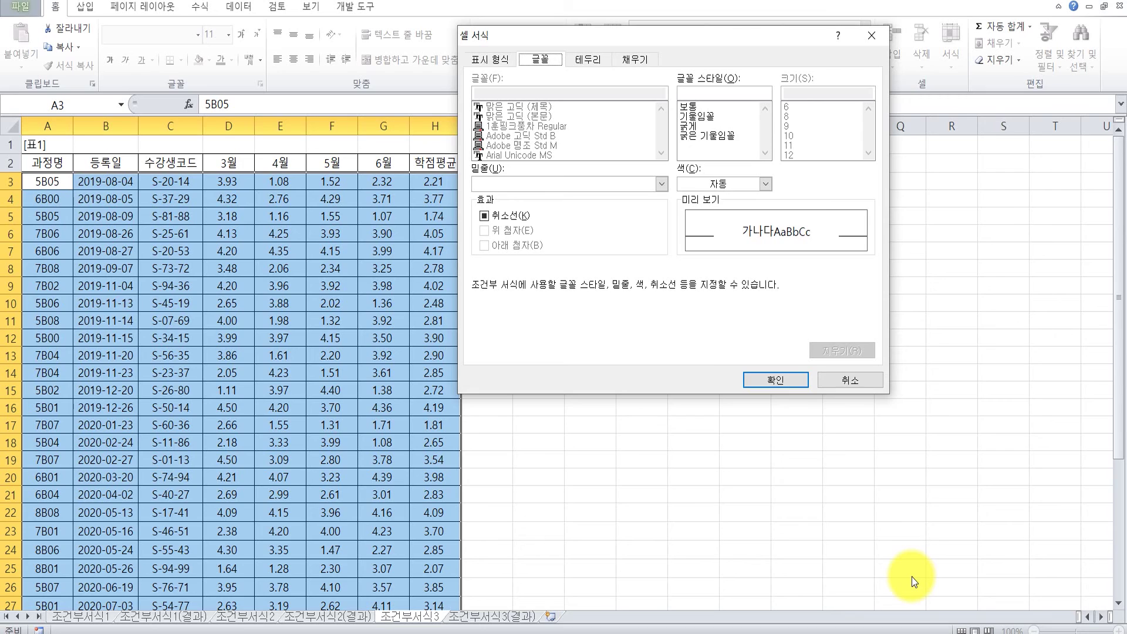
pyautogui.click(692, 140)
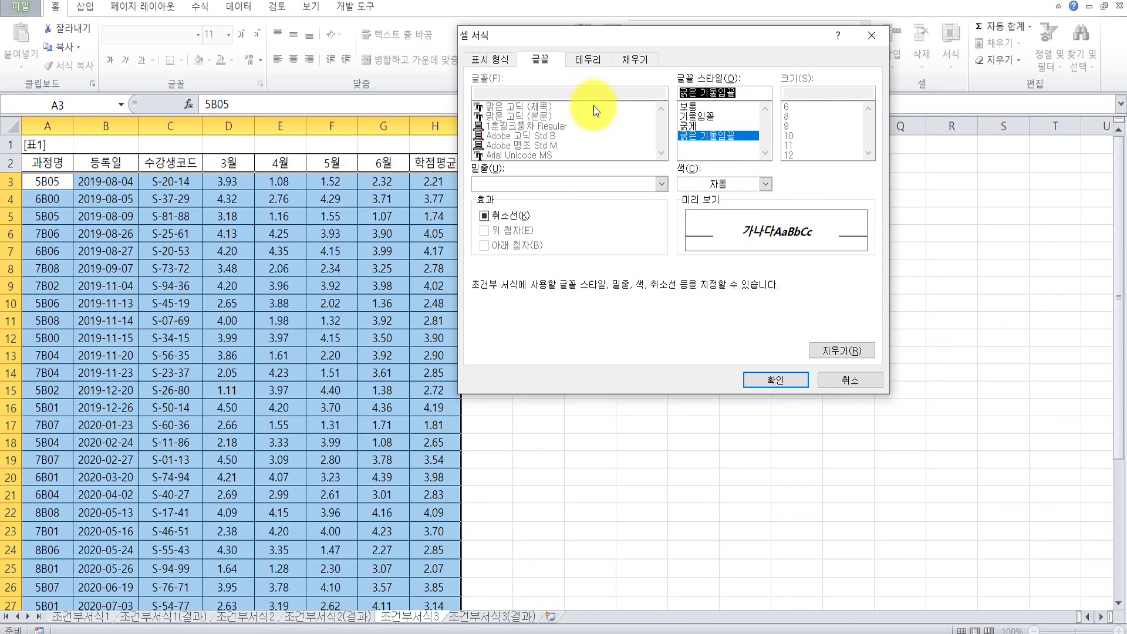
pyautogui.click(696, 182)
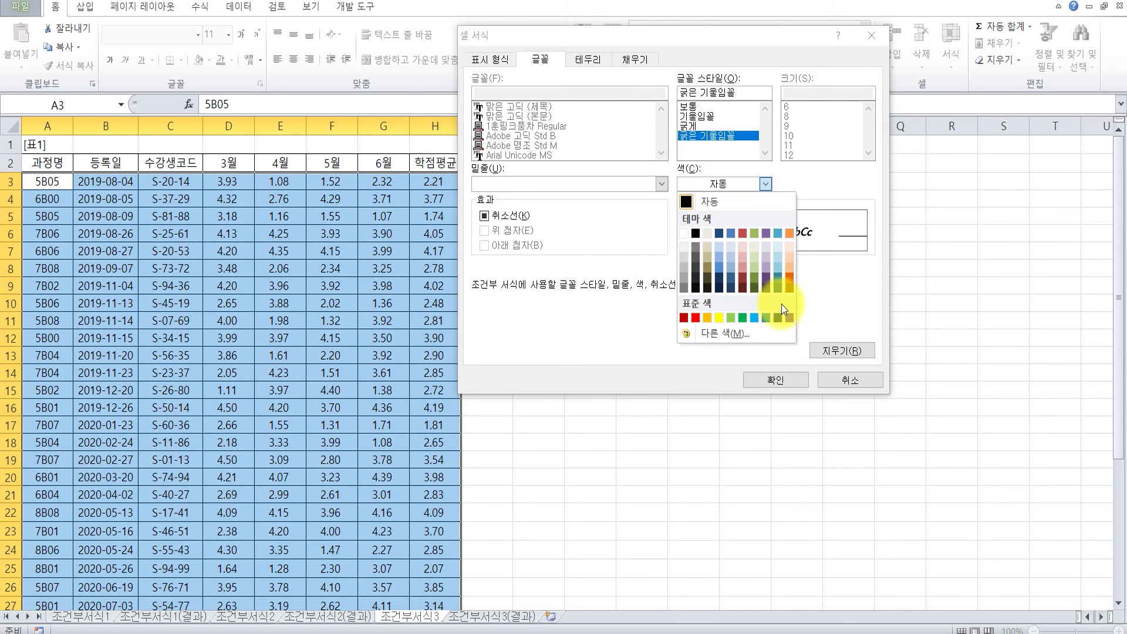
pyautogui.click(767, 318)
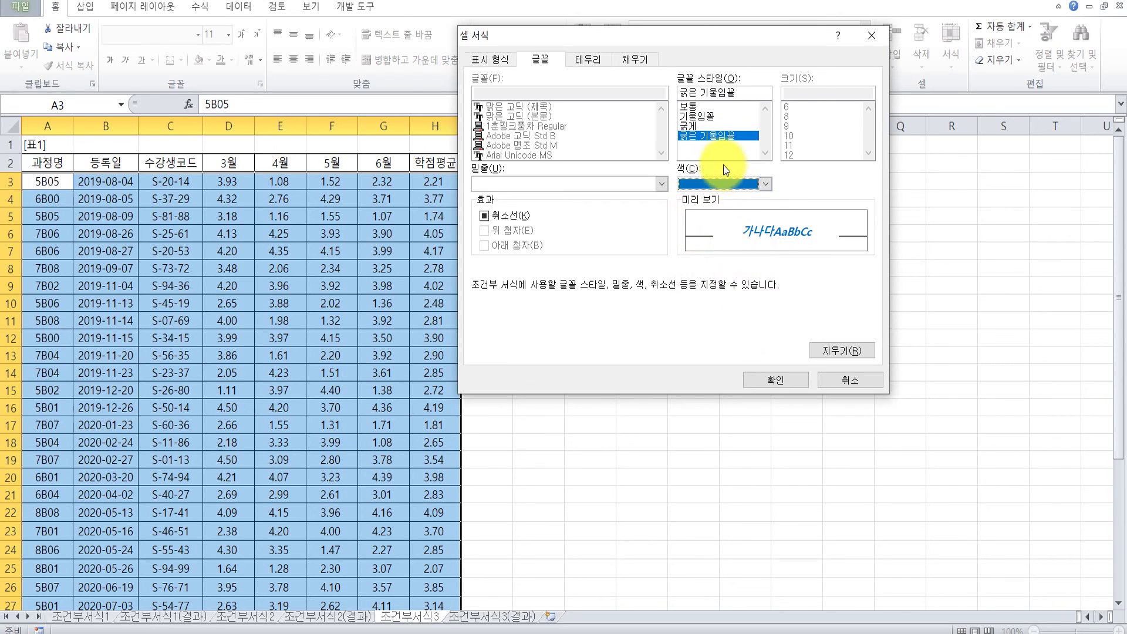
pyautogui.click(774, 378)
pyautogui.click(682, 326)
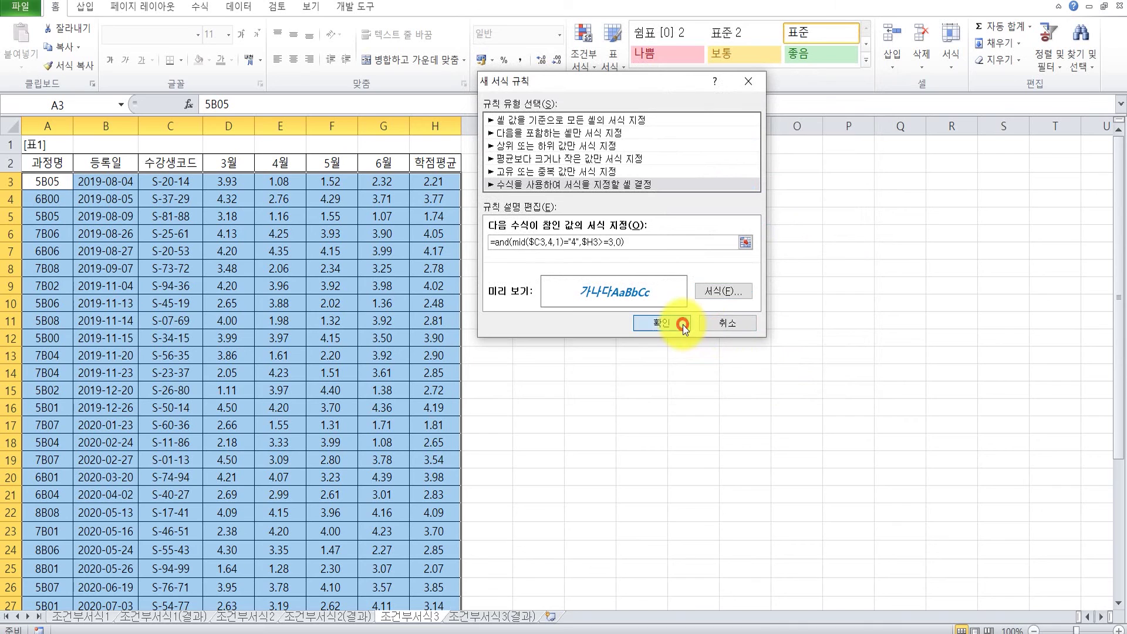
# Check the highlighted records' student codes and grade averages against both rule conditions throughout the table
pyautogui.click(319, 320)
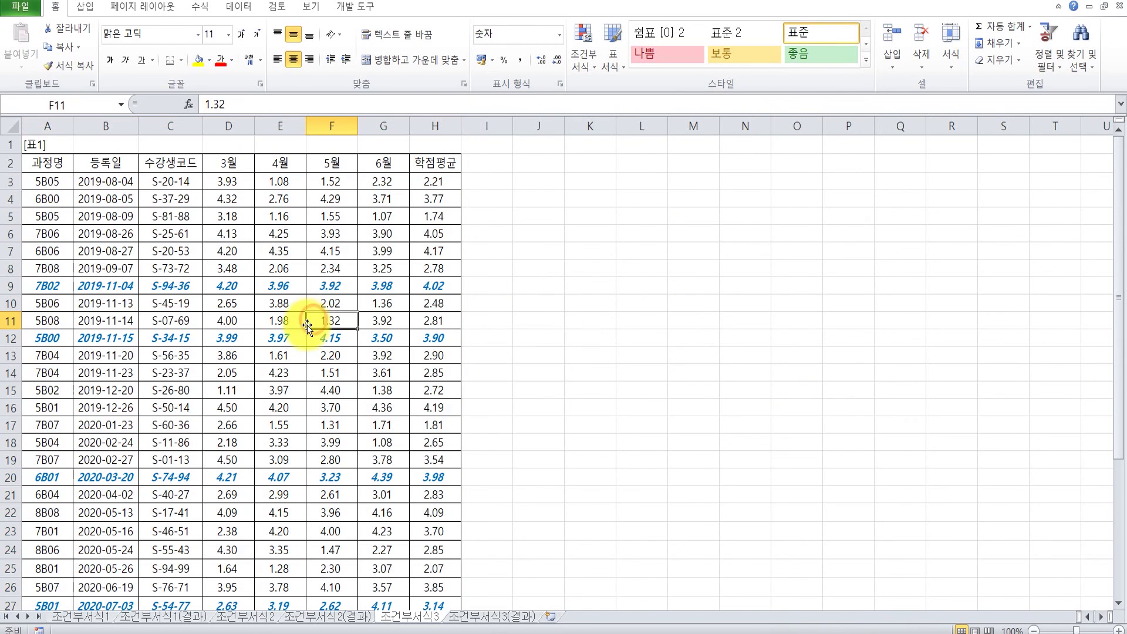
pyautogui.click(107, 287)
pyautogui.click(162, 287)
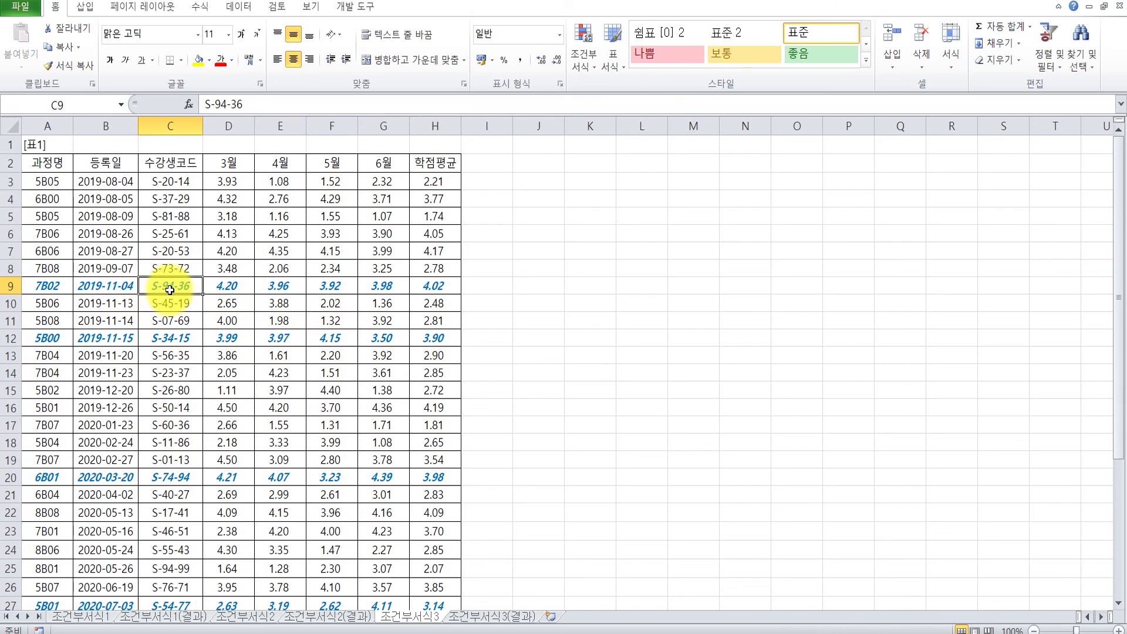
pyautogui.click(429, 290)
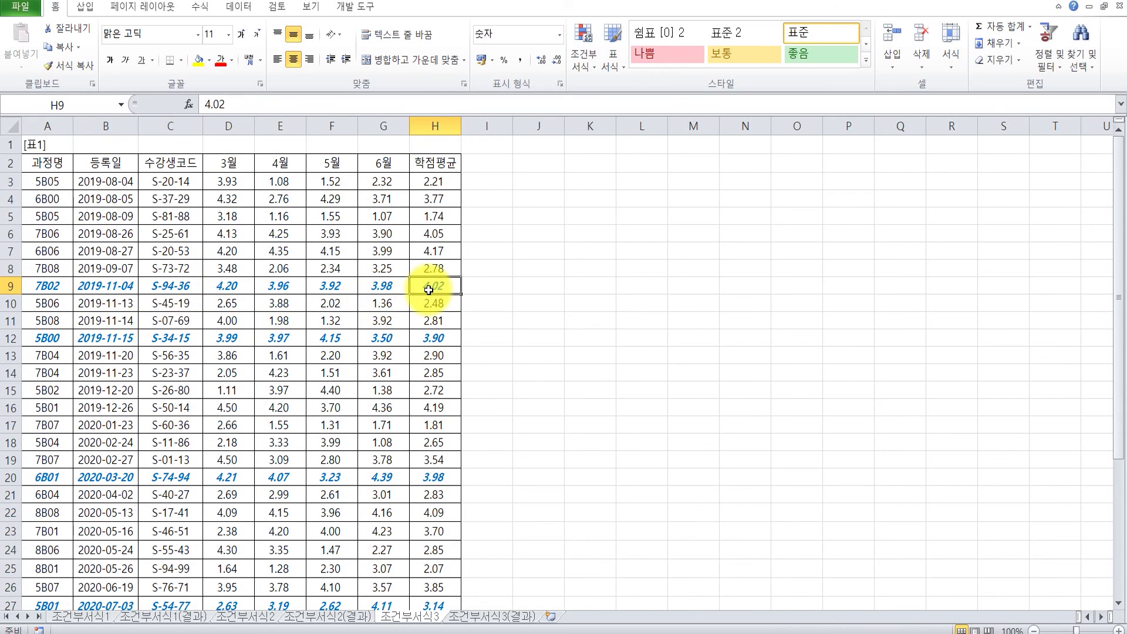
pyautogui.click(187, 288)
pyautogui.click(428, 288)
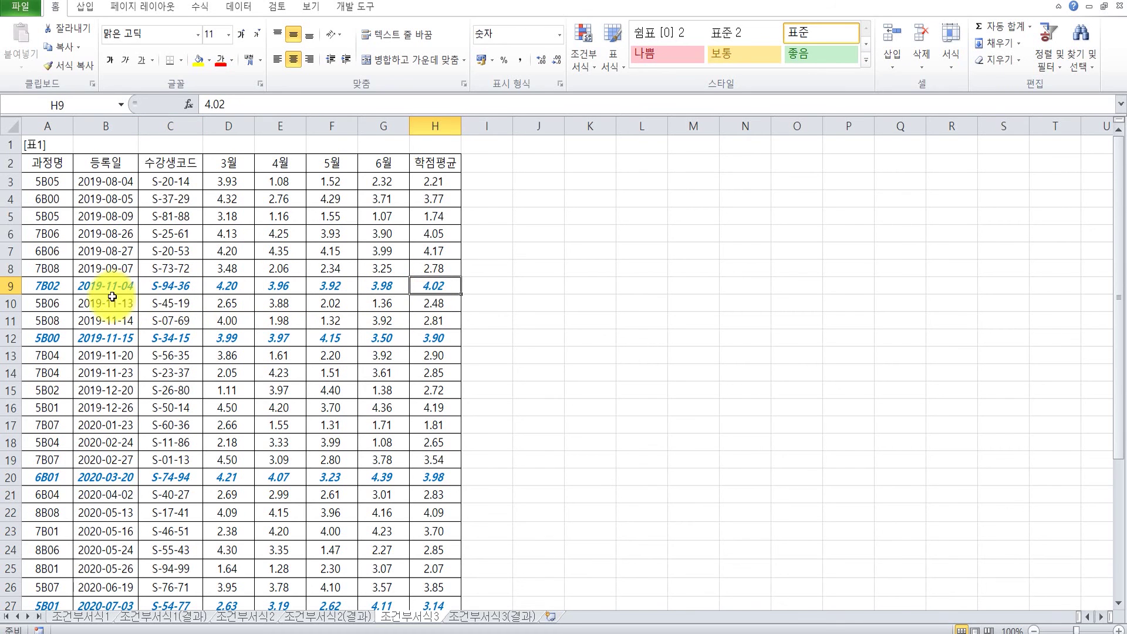
pyautogui.moveTo(49, 286); pyautogui.dragTo(441, 286)
pyautogui.scroll(-2, 486, 319)
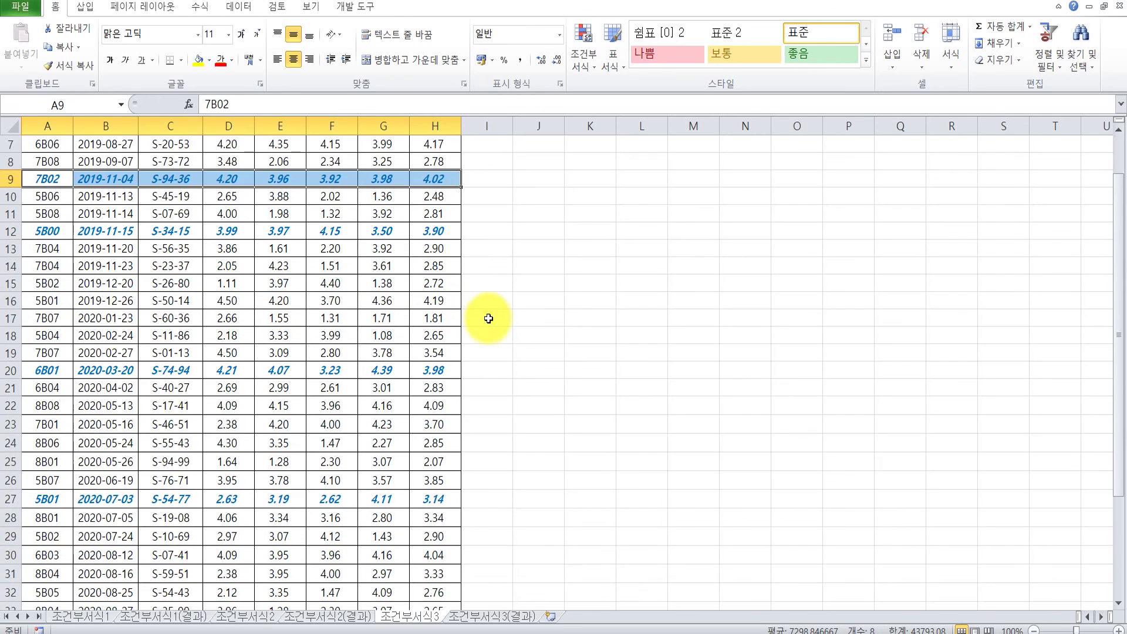
pyautogui.click(495, 324)
pyautogui.scroll(-3, 456, 481)
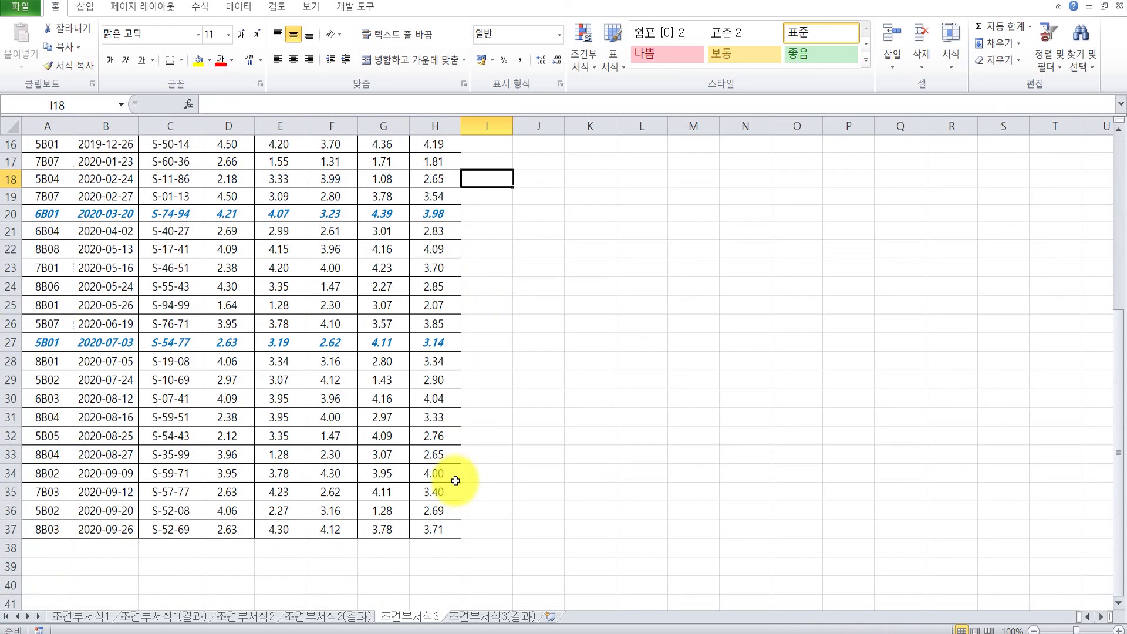
# Compare the highlighted rows on 조건부서식3 with those on the 조건부서식3(결과) sheet throughout the table
pyautogui.click(502, 616)
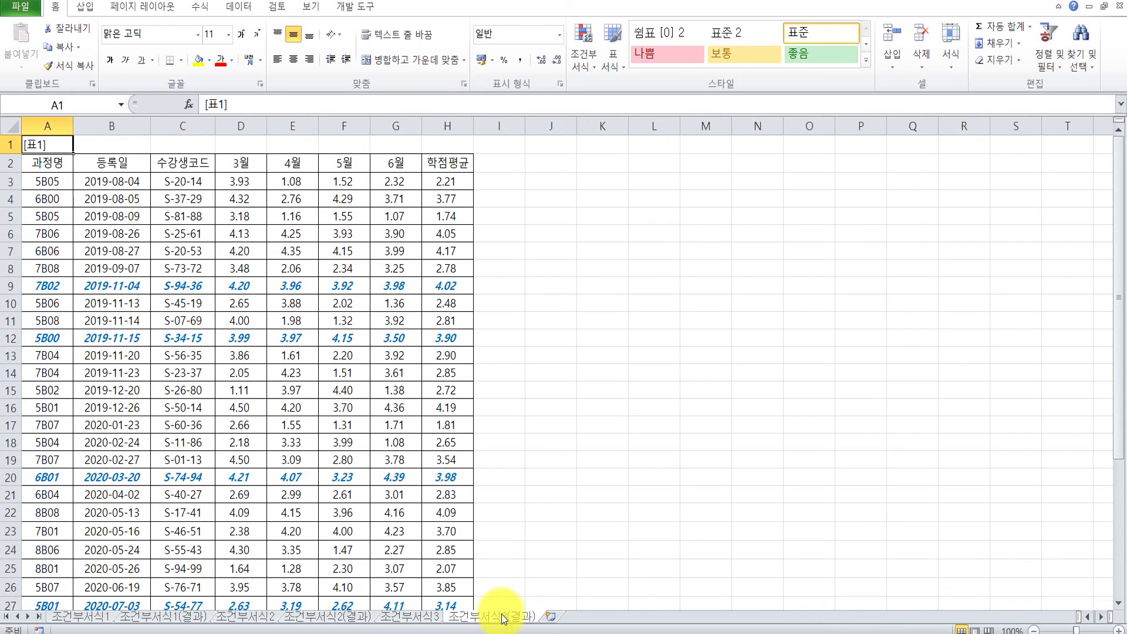
pyautogui.click(428, 620)
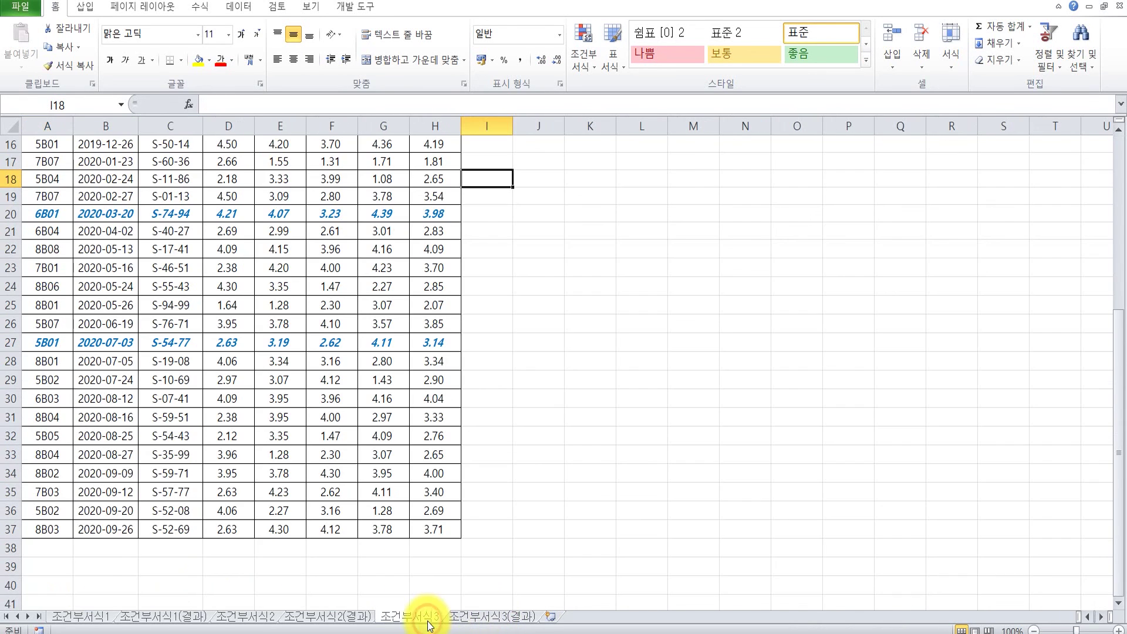
pyautogui.scroll(5, 403, 516)
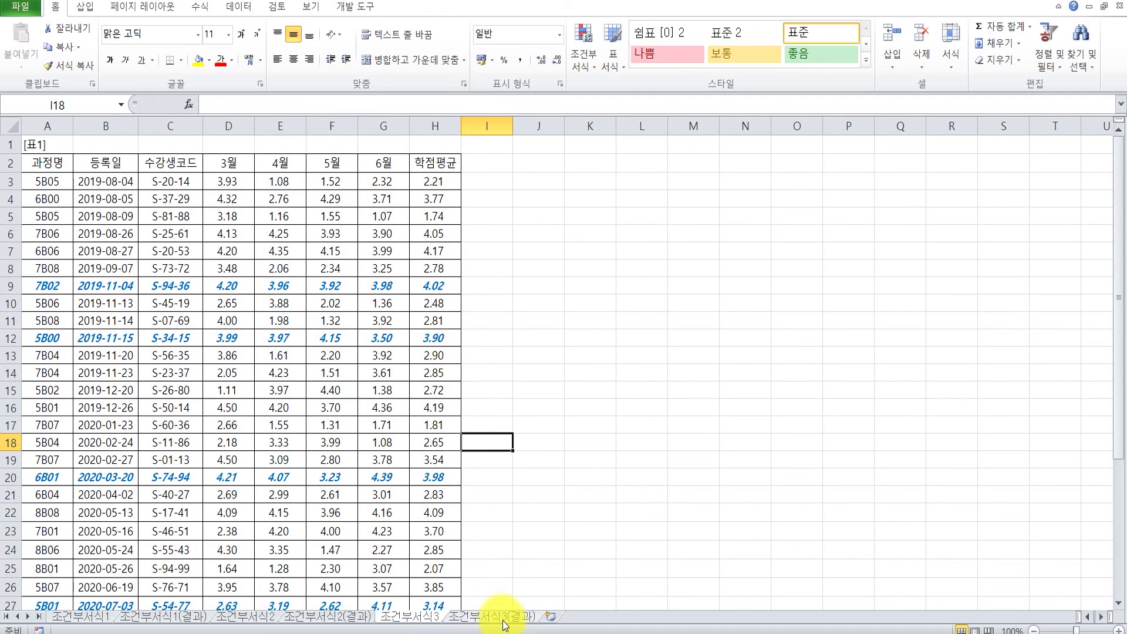
pyautogui.click(504, 622)
pyautogui.click(435, 621)
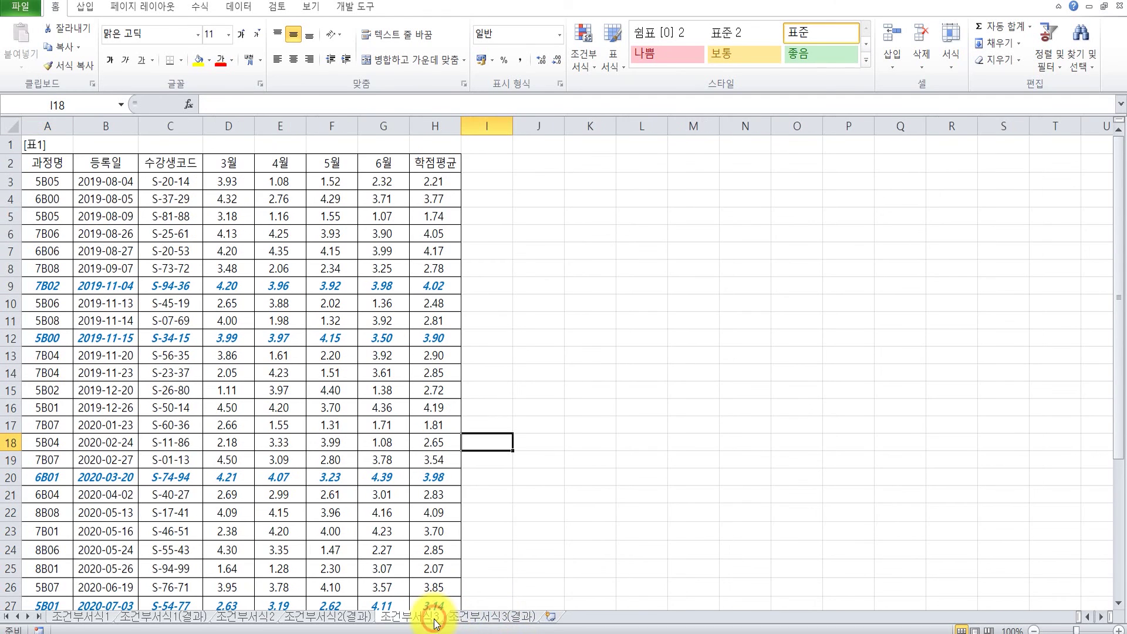
pyautogui.click(491, 616)
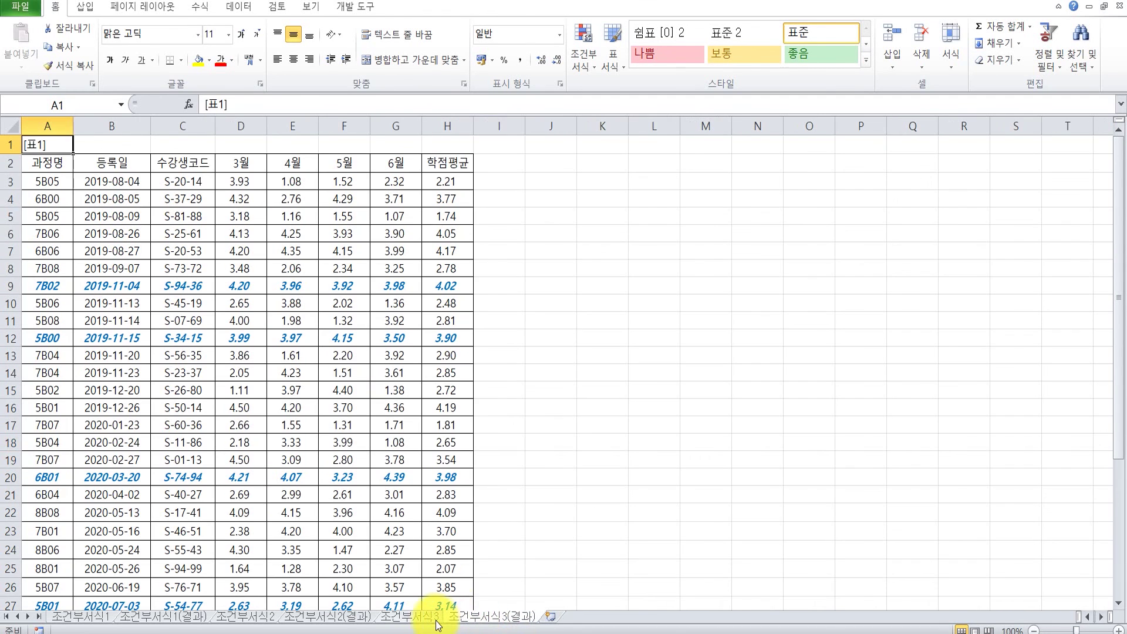
pyautogui.click(436, 621)
pyautogui.scroll(-1, 489, 578)
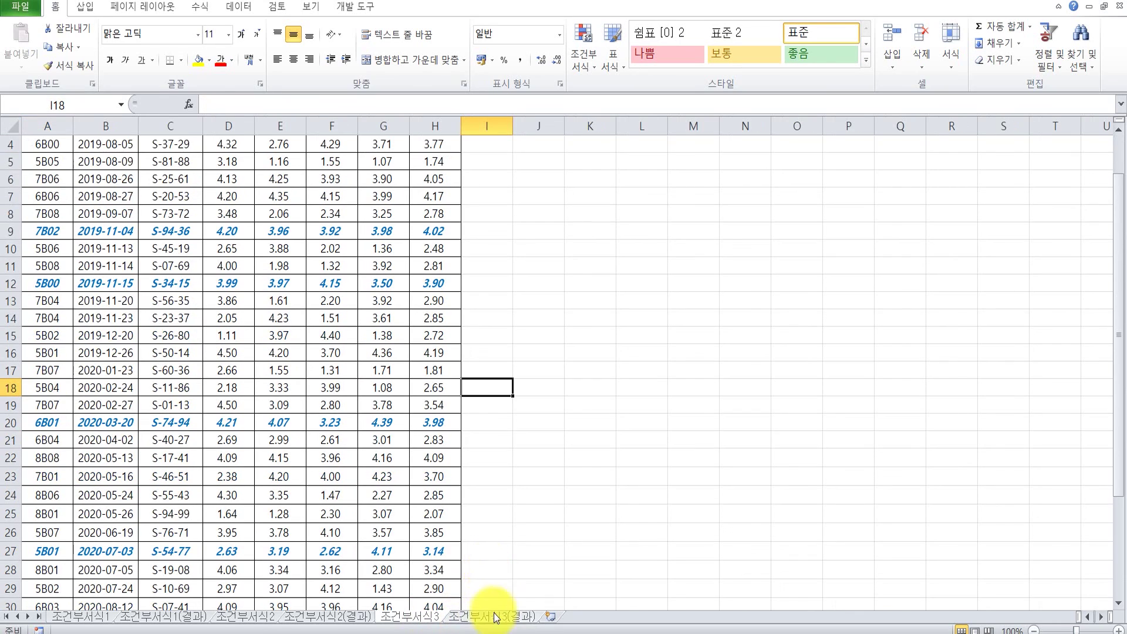
pyautogui.scroll(-4, 496, 588)
pyautogui.click(498, 617)
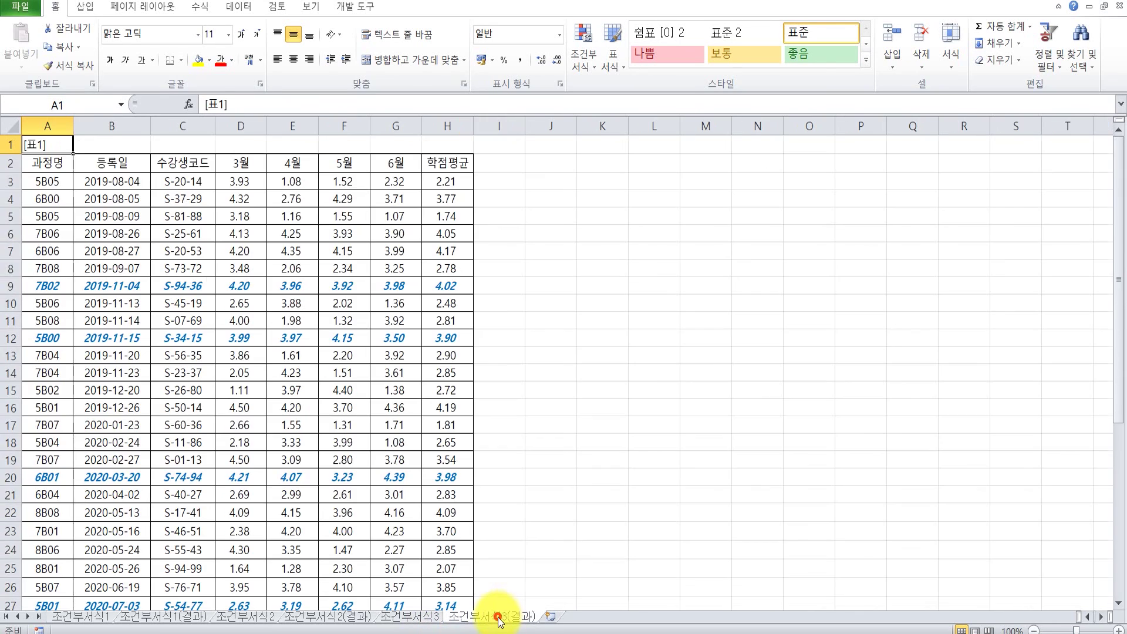
pyautogui.scroll(-5, 511, 558)
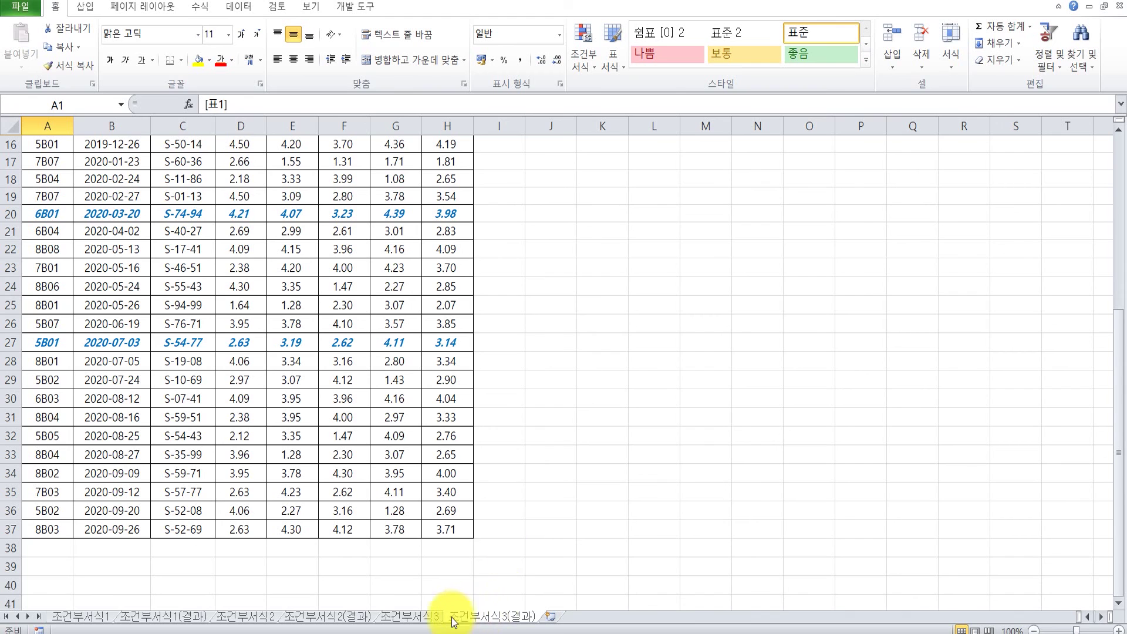
pyautogui.click(433, 618)
pyautogui.click(487, 616)
pyautogui.click(434, 620)
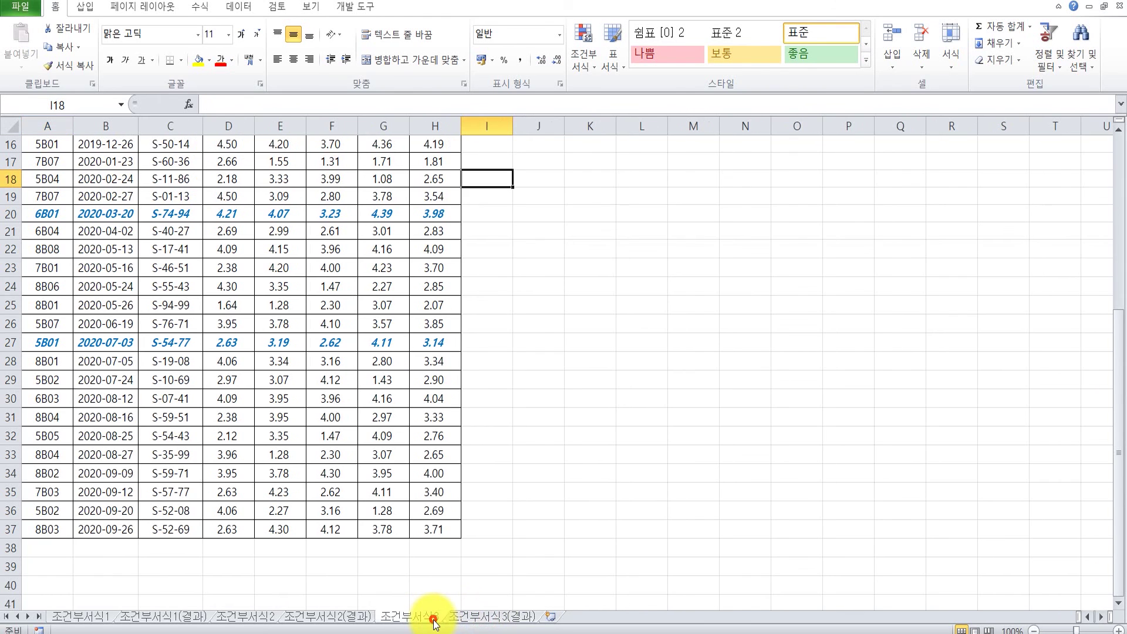
# Select the table records A3:H37 on the 조건부서식3 sheet
pyautogui.scroll(5, 423, 557)
pyautogui.click(665, 349)
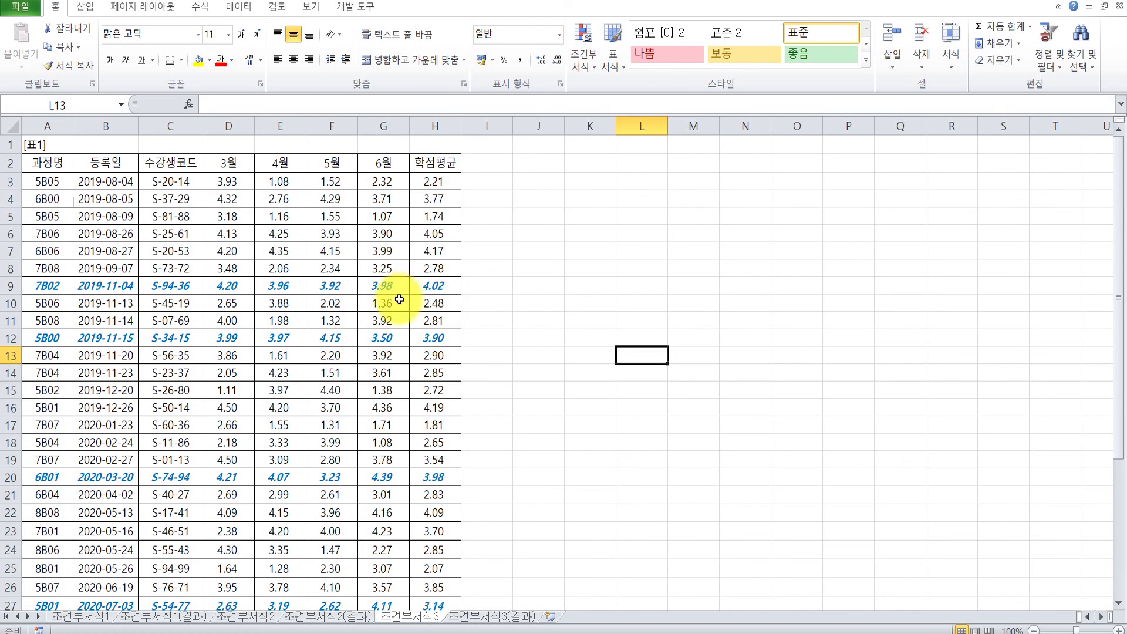
pyautogui.moveTo(44, 182)
pyautogui.mouseDown()
pyautogui.moveTo(264, 365)
pyautogui.moveTo(424, 519)
pyautogui.moveTo(452, 628)
pyautogui.moveTo(440, 611)
pyautogui.moveTo(446, 581)
pyautogui.mouseUp()
pyautogui.click(586, 42)
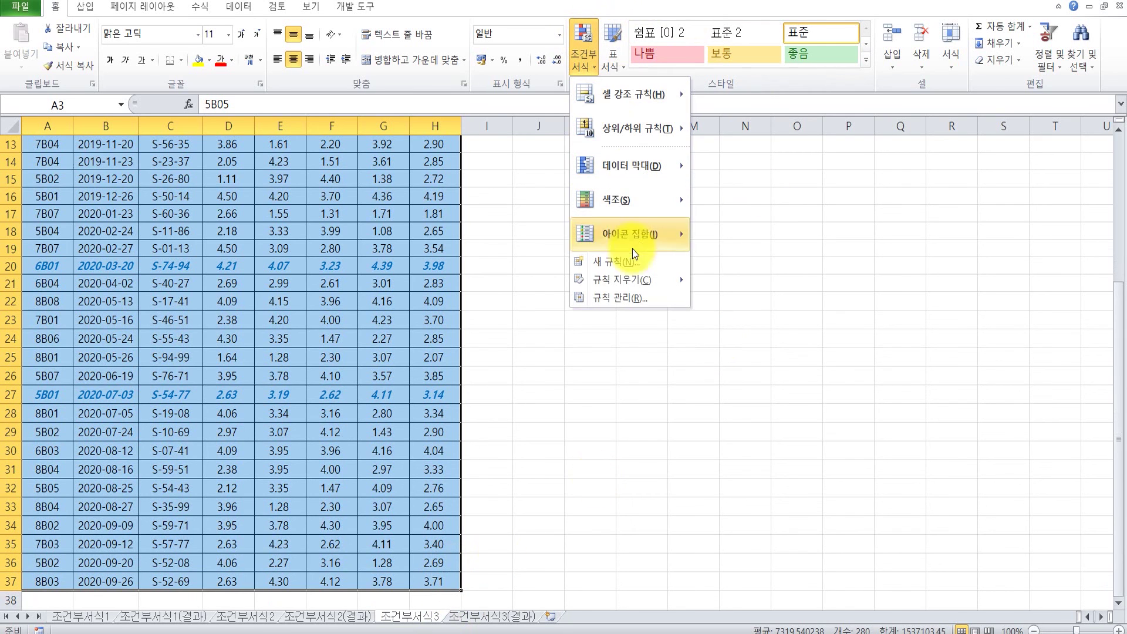
pyautogui.click(629, 265)
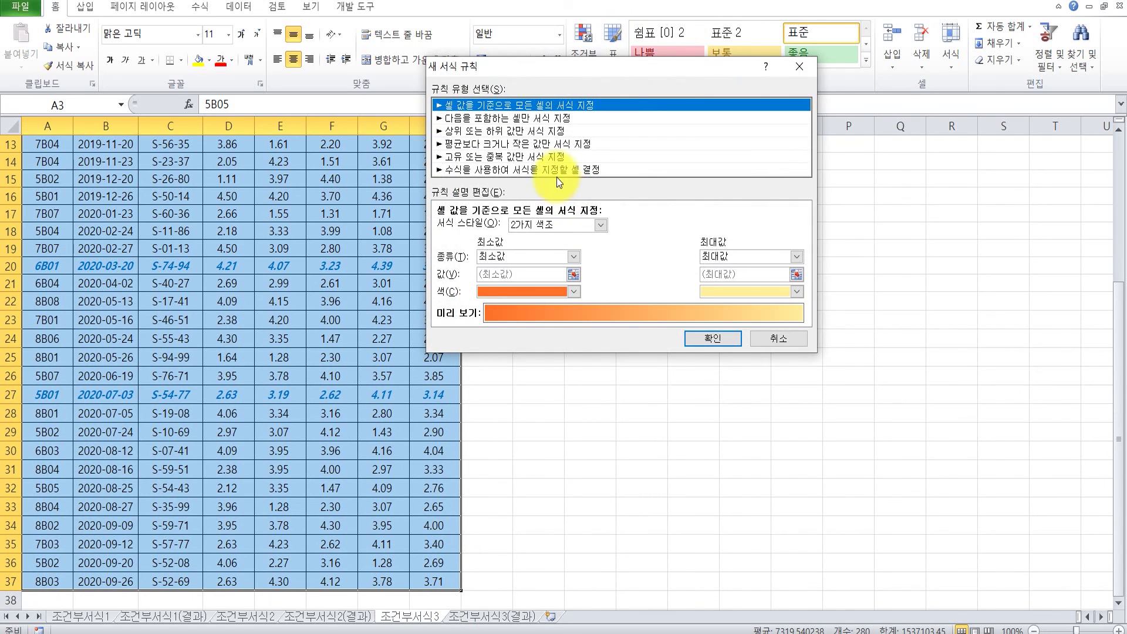
pyautogui.click(556, 172)
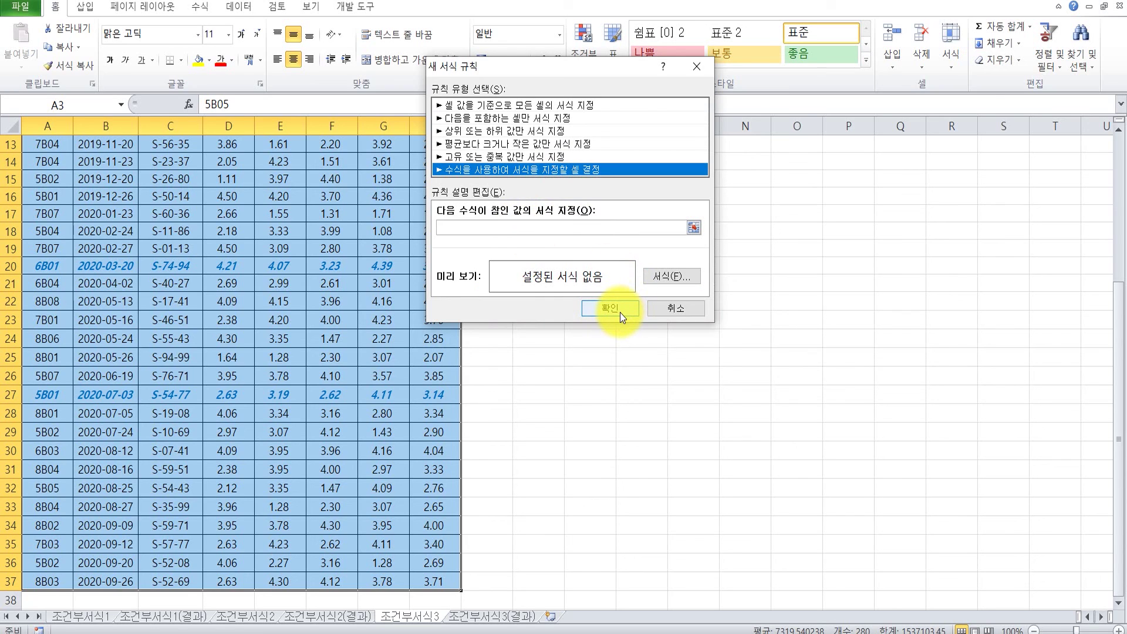
pyautogui.click(675, 306)
pyautogui.click(583, 61)
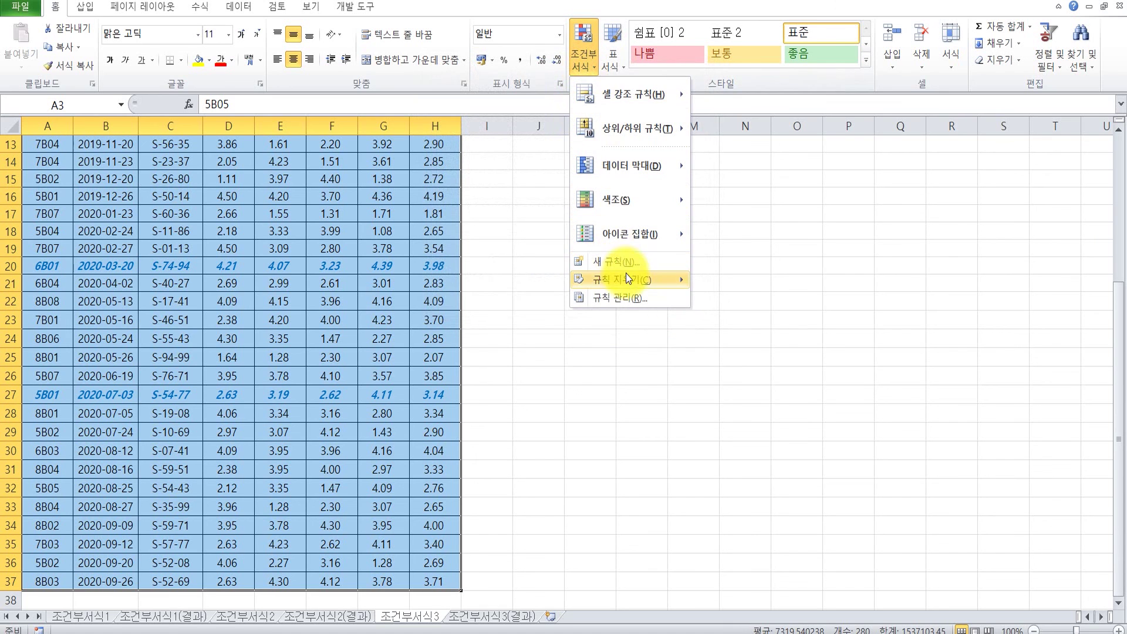
pyautogui.click(627, 258)
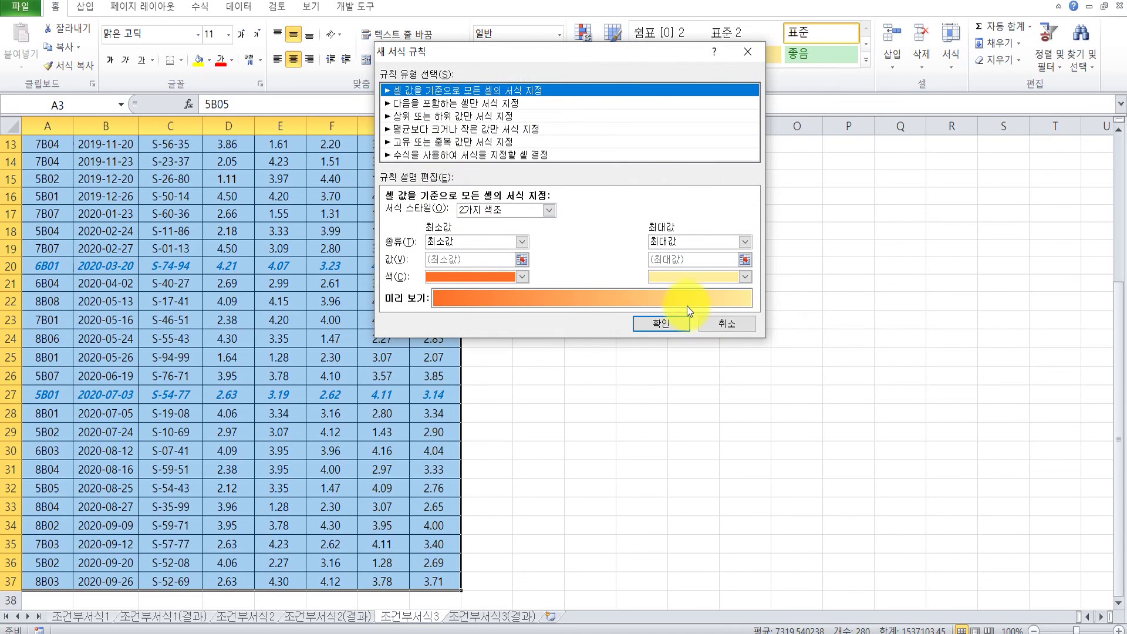
pyautogui.click(732, 331)
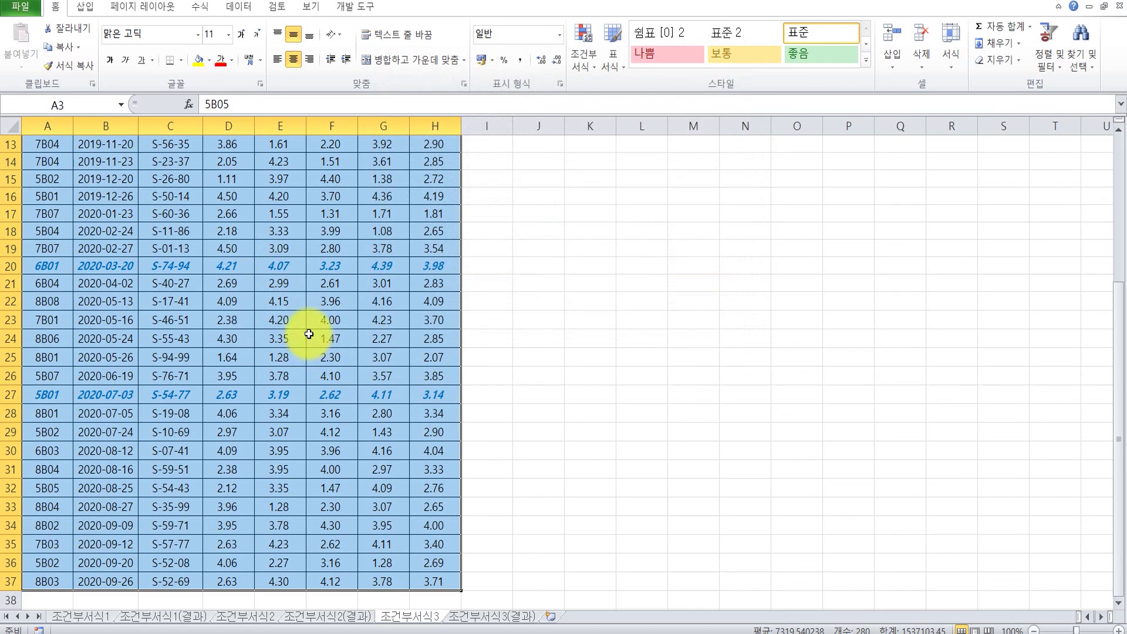
# Review the AND/MID rule's format and applied range in the conditional formatting rule manager, then close it and deselect the records
pyautogui.scroll(4, 326, 329)
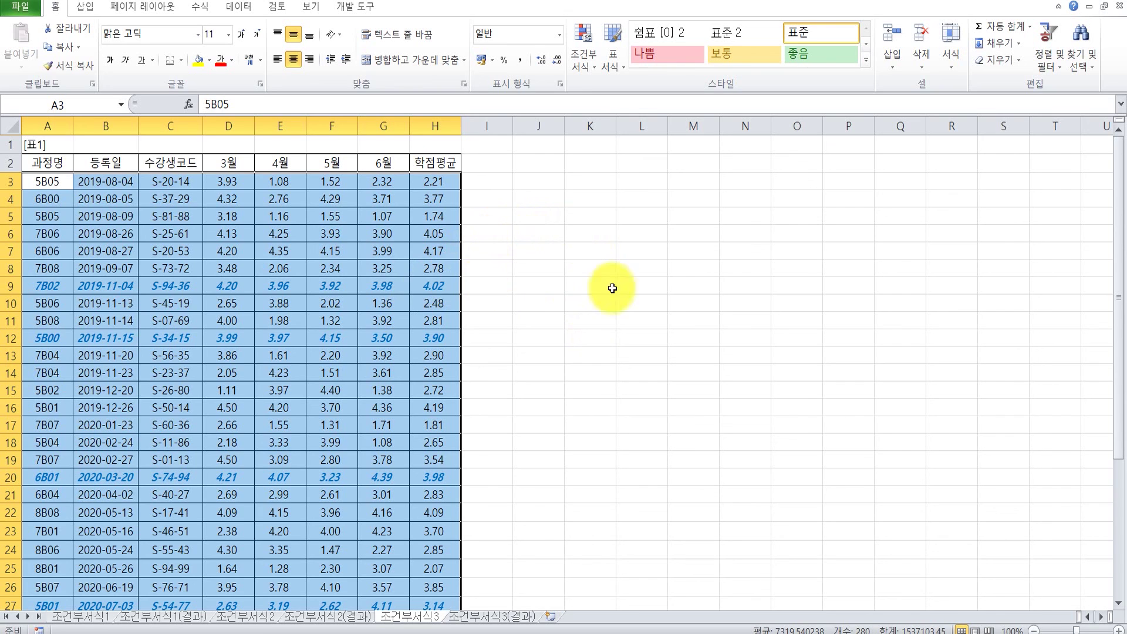
pyautogui.click(584, 56)
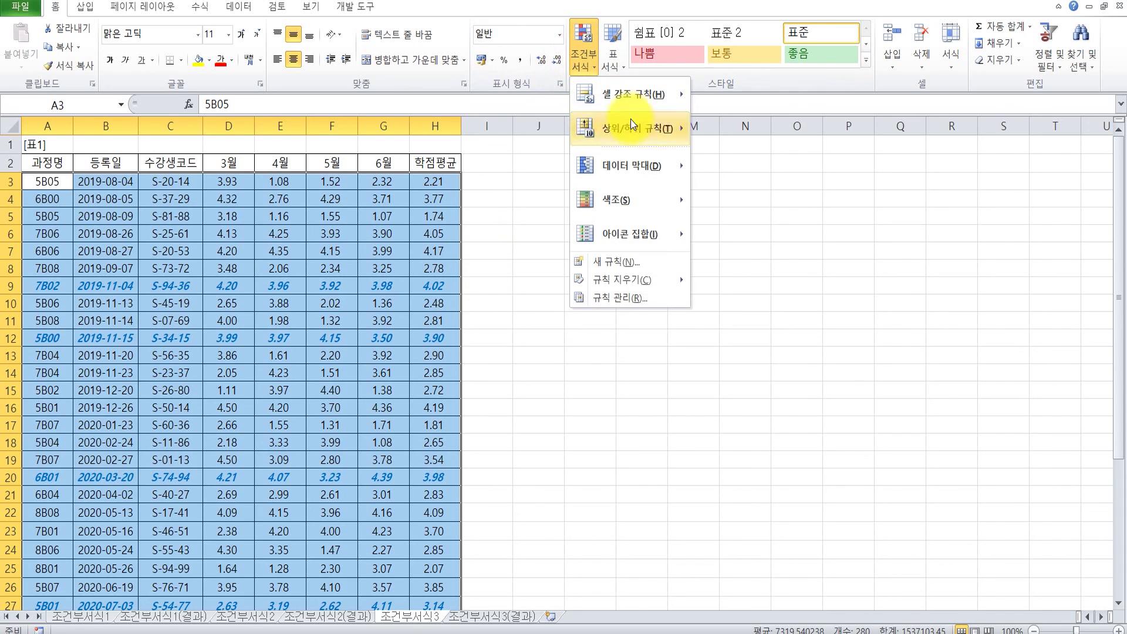
pyautogui.click(625, 300)
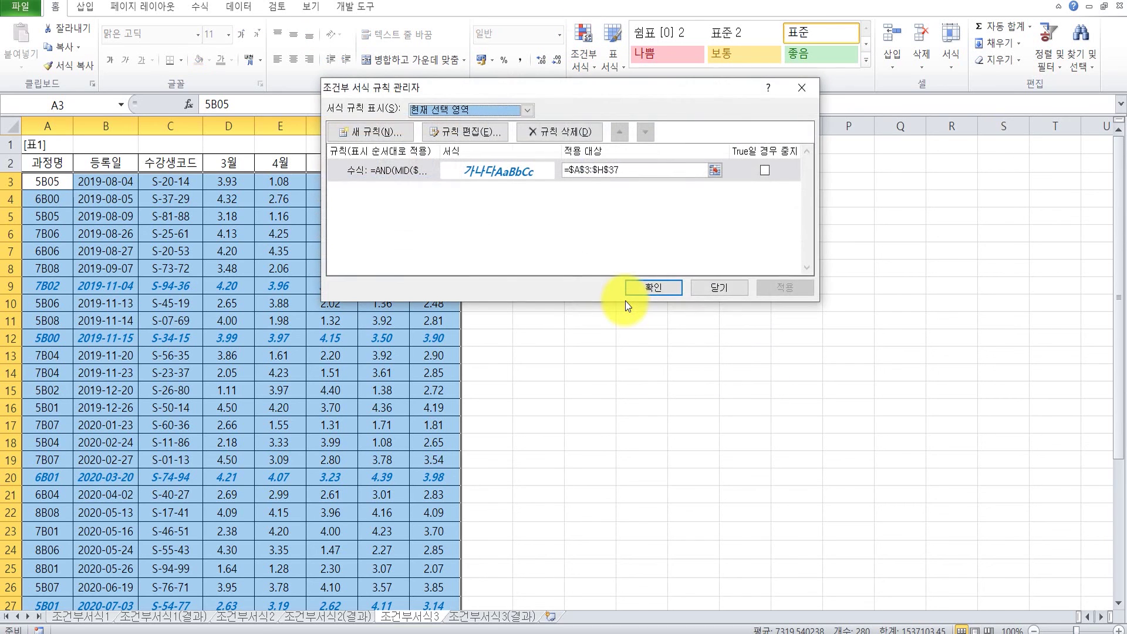
pyautogui.moveTo(593, 87); pyautogui.dragTo(759, 121)
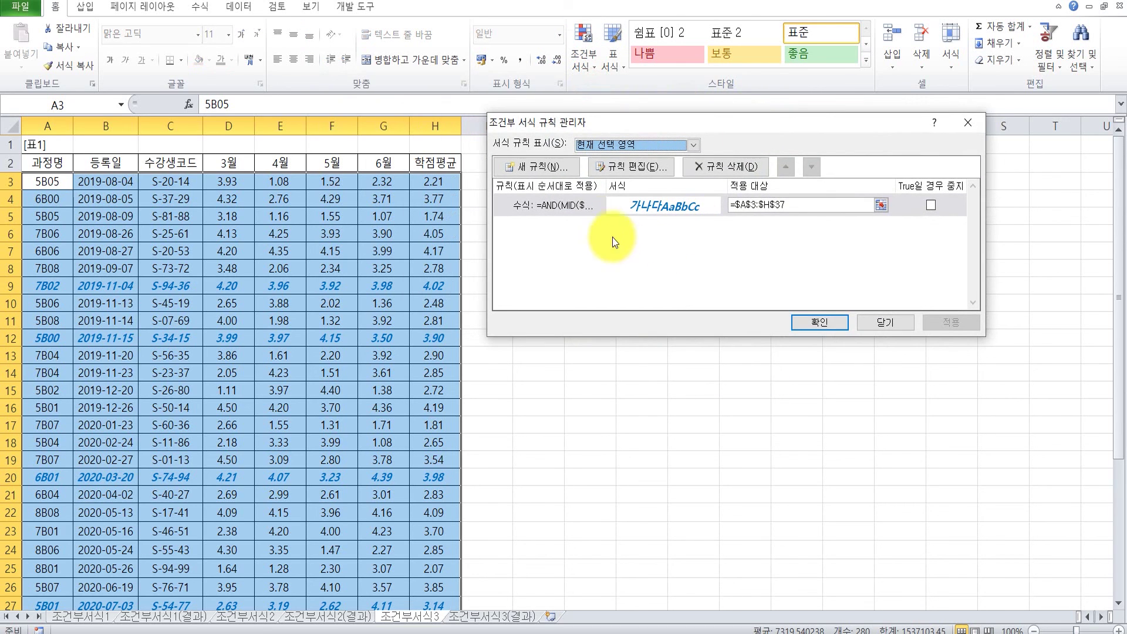
pyautogui.click(634, 206)
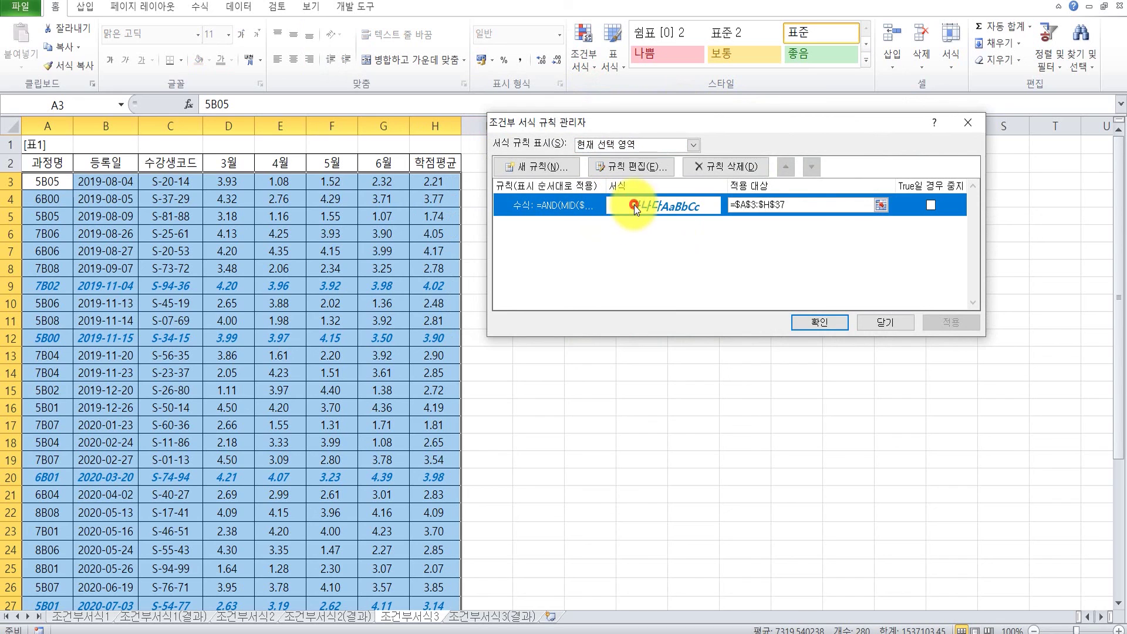
pyautogui.click(646, 242)
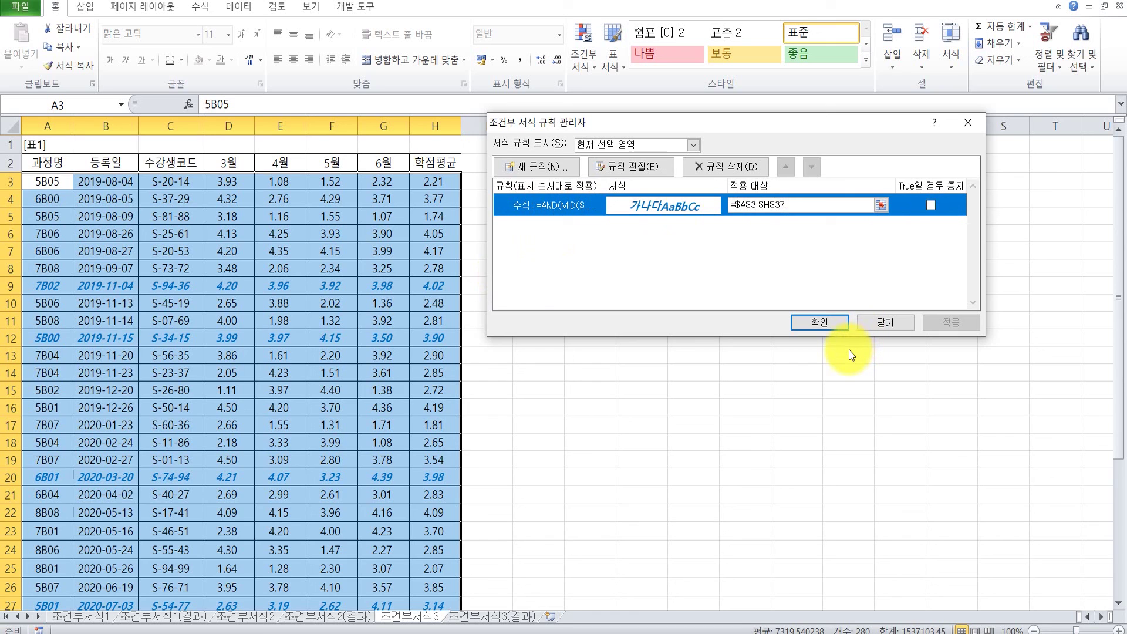
pyautogui.click(980, 125)
pyautogui.click(657, 358)
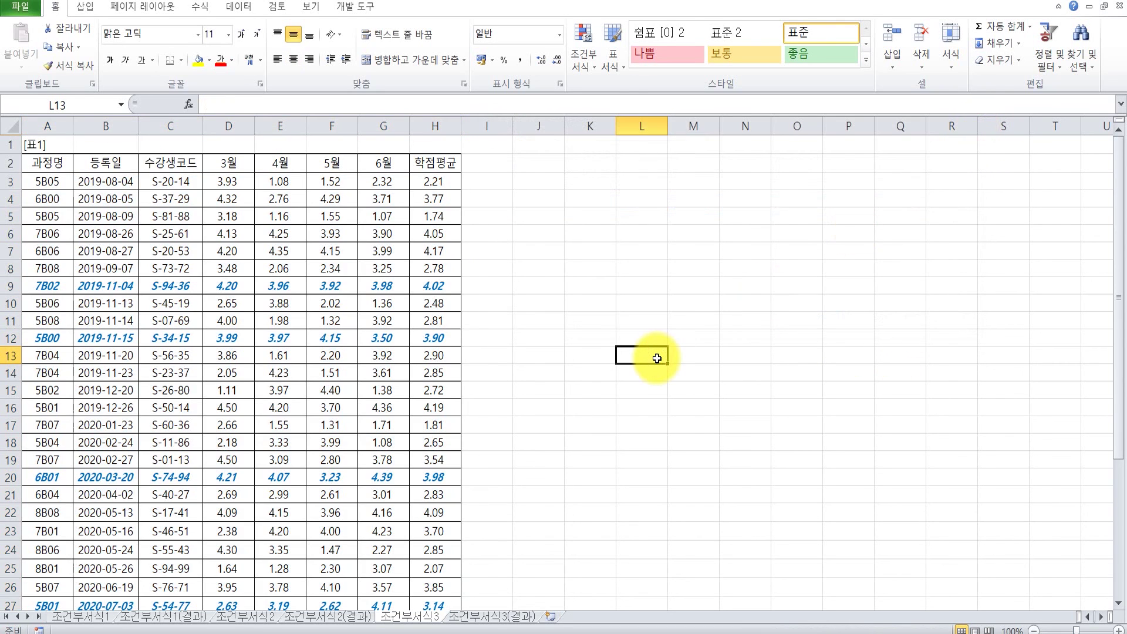